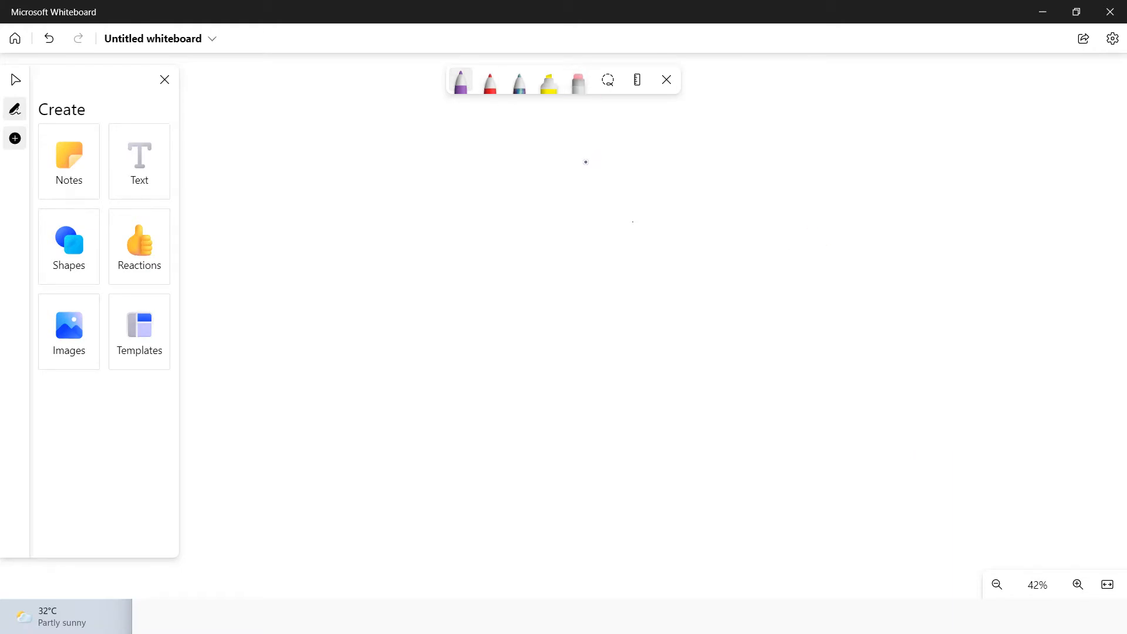
# - Draw a stick-figure user with an arrow pointing down to a wide box labelled NLB
pyautogui.moveTo(605, 144)
pyautogui.mouseDown()
pyautogui.moveTo(584, 157)
pyautogui.moveTo(590, 199)
pyautogui.moveTo(604, 211)
pyautogui.mouseUp()
pyautogui.moveTo(586, 198)
pyautogui.mouseDown()
pyautogui.moveTo(576, 210)
pyautogui.moveTo(591, 257)
pyautogui.mouseUp()
pyautogui.moveTo(581, 248); pyautogui.dragTo(593, 255)
pyautogui.moveTo(490, 274)
pyautogui.mouseDown()
pyautogui.moveTo(493, 317)
pyautogui.moveTo(699, 270)
pyautogui.moveTo(493, 318)
pyautogui.mouseUp()
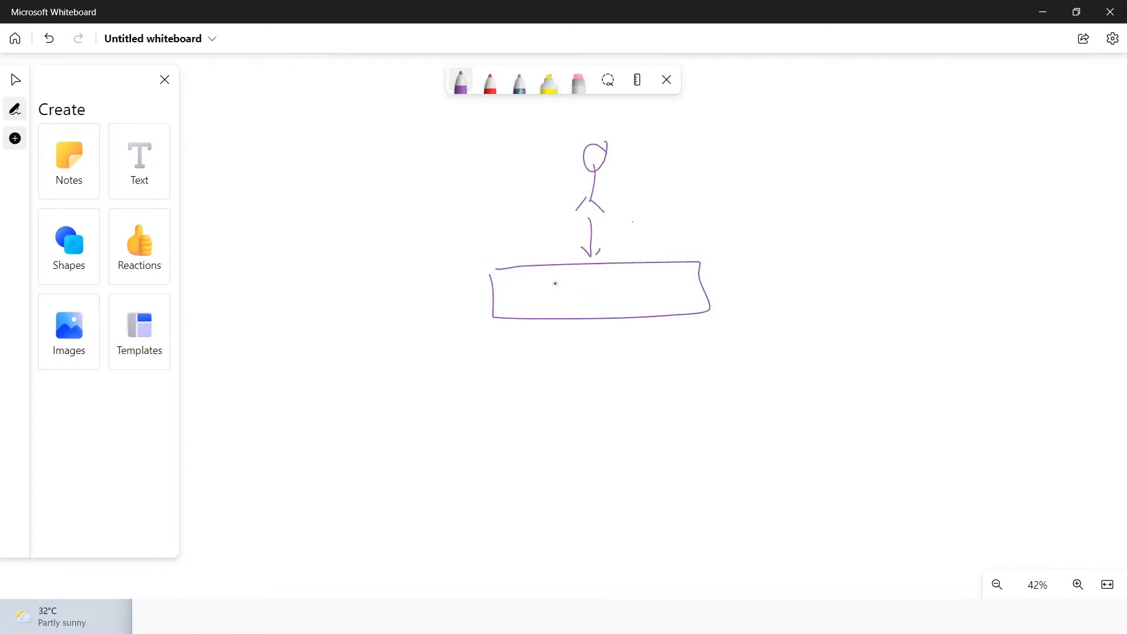
pyautogui.moveTo(556, 286)
pyautogui.mouseDown()
pyautogui.moveTo(561, 311)
pyautogui.moveTo(574, 302)
pyautogui.mouseUp()
pyautogui.moveTo(580, 283)
pyautogui.mouseDown()
pyautogui.moveTo(577, 309)
pyautogui.moveTo(598, 306)
pyautogui.mouseUp()
pyautogui.moveTo(602, 289); pyautogui.dragTo(603, 307)
# - Draw two small boxes labelled T.G under the left and right ends of the NLB box
pyautogui.moveTo(494, 317)
pyautogui.mouseDown()
pyautogui.moveTo(491, 352)
pyautogui.moveTo(566, 352)
pyautogui.moveTo(569, 320)
pyautogui.mouseUp()
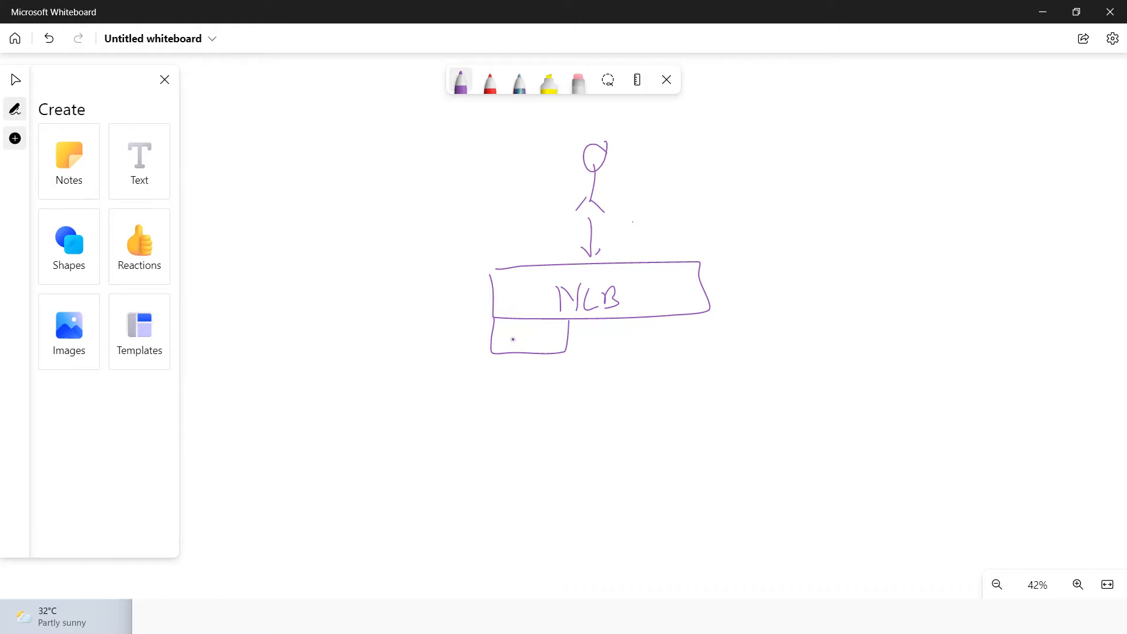
pyautogui.moveTo(521, 333); pyautogui.dragTo(523, 350)
pyautogui.moveTo(514, 333)
pyautogui.mouseDown()
pyautogui.moveTo(533, 332)
pyautogui.moveTo(536, 350)
pyautogui.moveTo(550, 350)
pyautogui.mouseUp()
pyautogui.click(530, 342)
pyautogui.moveTo(649, 319)
pyautogui.mouseDown()
pyautogui.moveTo(702, 354)
pyautogui.moveTo(715, 311)
pyautogui.moveTo(674, 326)
pyautogui.moveTo(668, 345)
pyautogui.moveTo(697, 351)
pyautogui.mouseUp()
pyautogui.click(675, 338)
# - Connect each T.G box with a line to its own server box, labelled cat server on the left and dog server on the right
pyautogui.moveTo(534, 356)
pyautogui.mouseDown()
pyautogui.moveTo(379, 421)
pyautogui.moveTo(382, 436)
pyautogui.mouseUp()
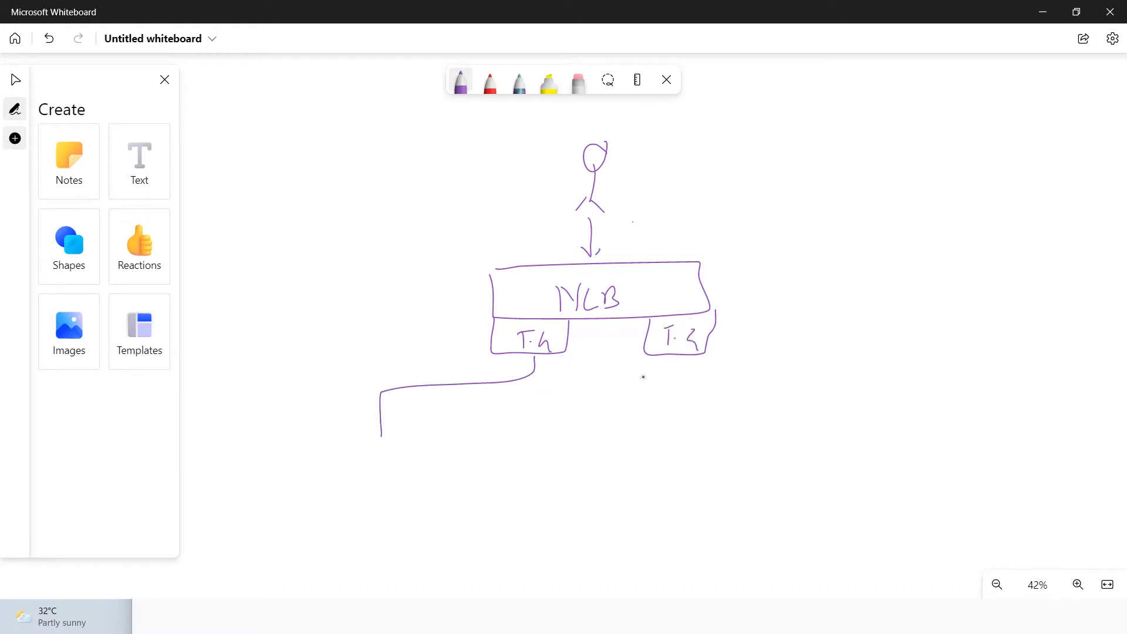
pyautogui.moveTo(676, 359)
pyautogui.mouseDown()
pyautogui.moveTo(827, 392)
pyautogui.moveTo(844, 423)
pyautogui.mouseUp()
pyautogui.moveTo(308, 448)
pyautogui.mouseDown()
pyautogui.moveTo(313, 508)
pyautogui.moveTo(362, 440)
pyautogui.moveTo(463, 477)
pyautogui.moveTo(315, 512)
pyautogui.mouseUp()
pyautogui.moveTo(757, 437)
pyautogui.mouseDown()
pyautogui.moveTo(761, 493)
pyautogui.moveTo(766, 432)
pyautogui.moveTo(925, 424)
pyautogui.moveTo(858, 500)
pyautogui.moveTo(763, 497)
pyautogui.mouseUp()
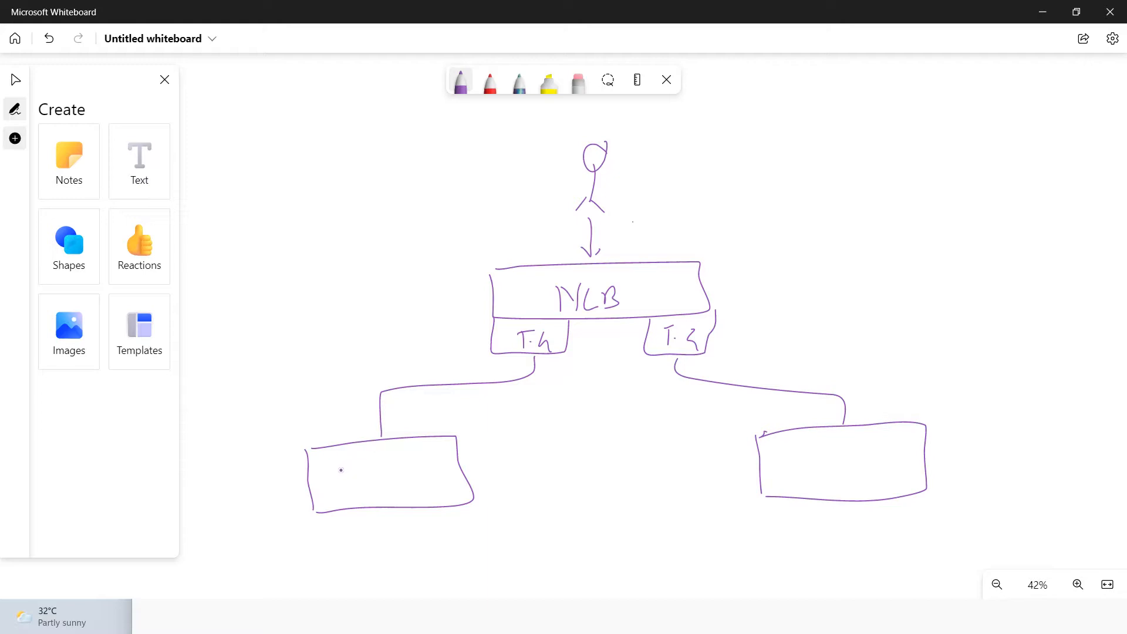
pyautogui.moveTo(346, 470)
pyautogui.mouseDown()
pyautogui.moveTo(372, 484)
pyautogui.moveTo(376, 467)
pyautogui.moveTo(402, 477)
pyautogui.moveTo(481, 467)
pyautogui.mouseUp()
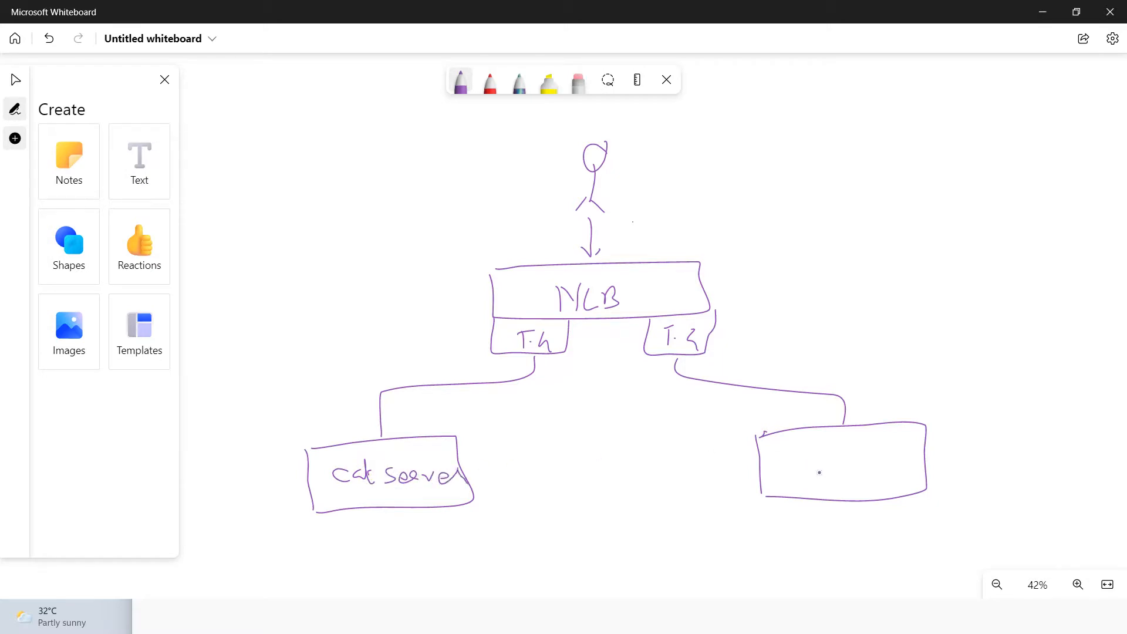
pyautogui.moveTo(819, 472)
pyautogui.mouseDown()
pyautogui.moveTo(834, 470)
pyautogui.moveTo(845, 493)
pyautogui.moveTo(920, 475)
pyautogui.mouseUp()
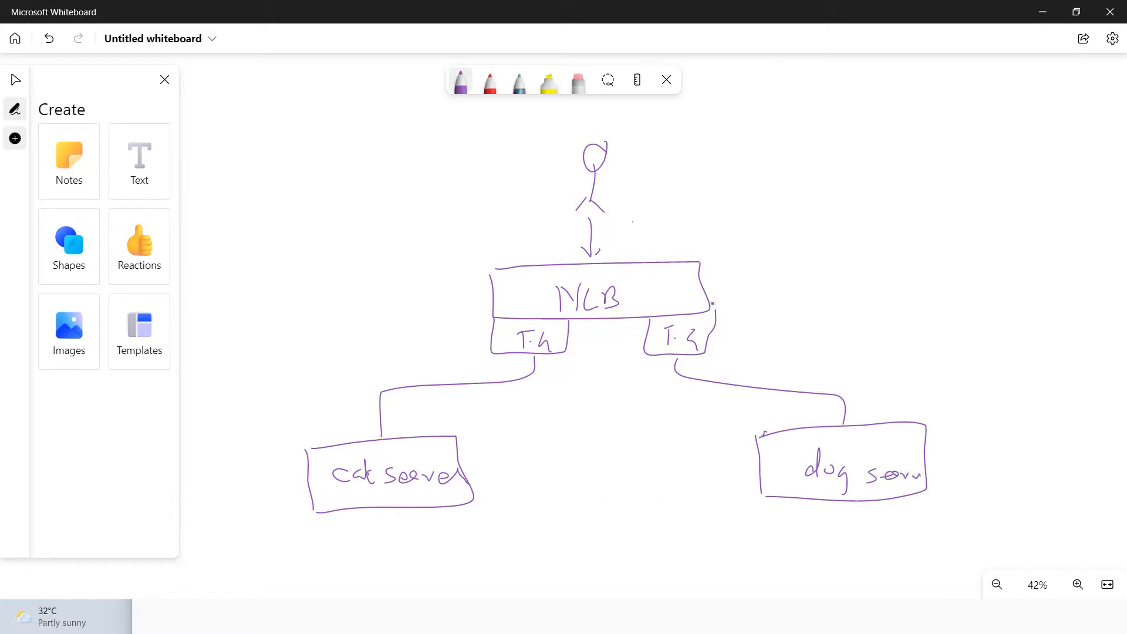
# - Draw a double-line arrow out of the NLB box's right side and label it Listener Rules
pyautogui.moveTo(722, 282)
pyautogui.mouseDown()
pyautogui.moveTo(780, 277)
pyautogui.moveTo(771, 291)
pyautogui.moveTo(782, 307)
pyautogui.mouseUp()
pyautogui.moveTo(816, 255)
pyautogui.mouseDown()
pyautogui.moveTo(826, 286)
pyautogui.moveTo(838, 280)
pyautogui.mouseUp()
pyautogui.moveTo(846, 269)
pyautogui.mouseDown()
pyautogui.moveTo(841, 282)
pyautogui.moveTo(856, 282)
pyautogui.mouseUp()
pyautogui.moveTo(850, 266); pyautogui.dragTo(862, 263)
pyautogui.moveTo(869, 277); pyautogui.dragTo(880, 280)
pyautogui.moveTo(884, 281)
pyautogui.mouseDown()
pyautogui.moveTo(928, 277)
pyautogui.moveTo(960, 253)
pyautogui.moveTo(997, 279)
pyautogui.mouseUp()
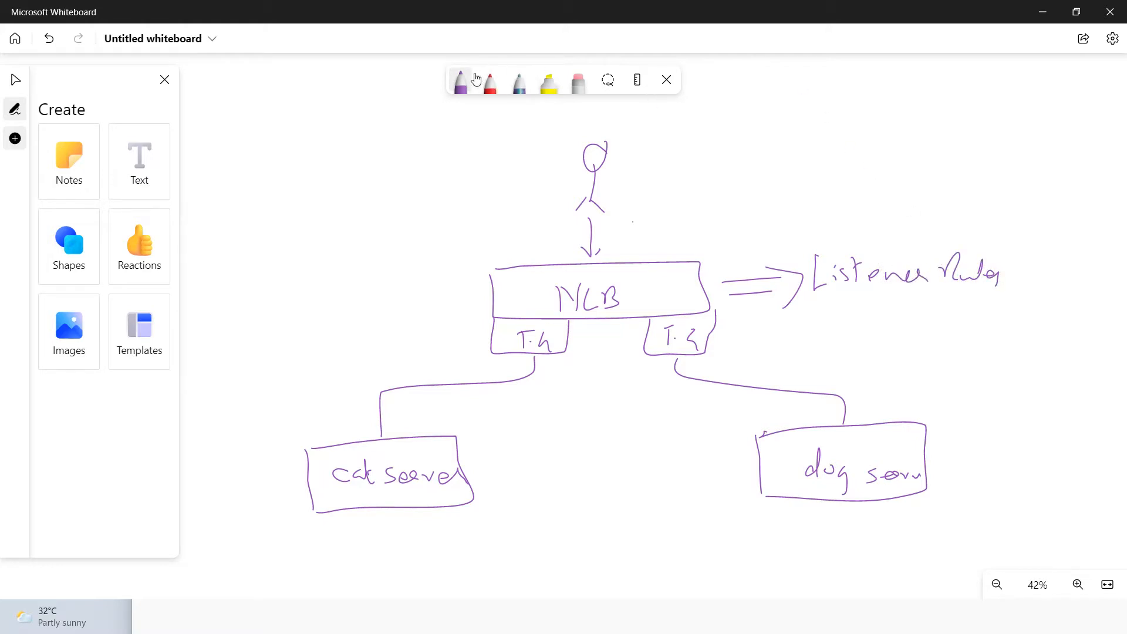
# - Draw a red arrow past the NLB's right side toward the dog server and label it 80
pyautogui.click(492, 84)
pyautogui.moveTo(683, 230)
pyautogui.mouseDown()
pyautogui.moveTo(721, 258)
pyautogui.moveTo(727, 343)
pyautogui.moveTo(851, 381)
pyautogui.moveTo(840, 397)
pyautogui.mouseUp()
pyautogui.moveTo(815, 328)
pyautogui.mouseDown()
pyautogui.moveTo(813, 339)
pyautogui.moveTo(819, 326)
pyautogui.mouseUp()
pyautogui.moveTo(849, 333)
pyautogui.mouseDown()
pyautogui.moveTo(836, 350)
pyautogui.moveTo(850, 332)
pyautogui.mouseUp()
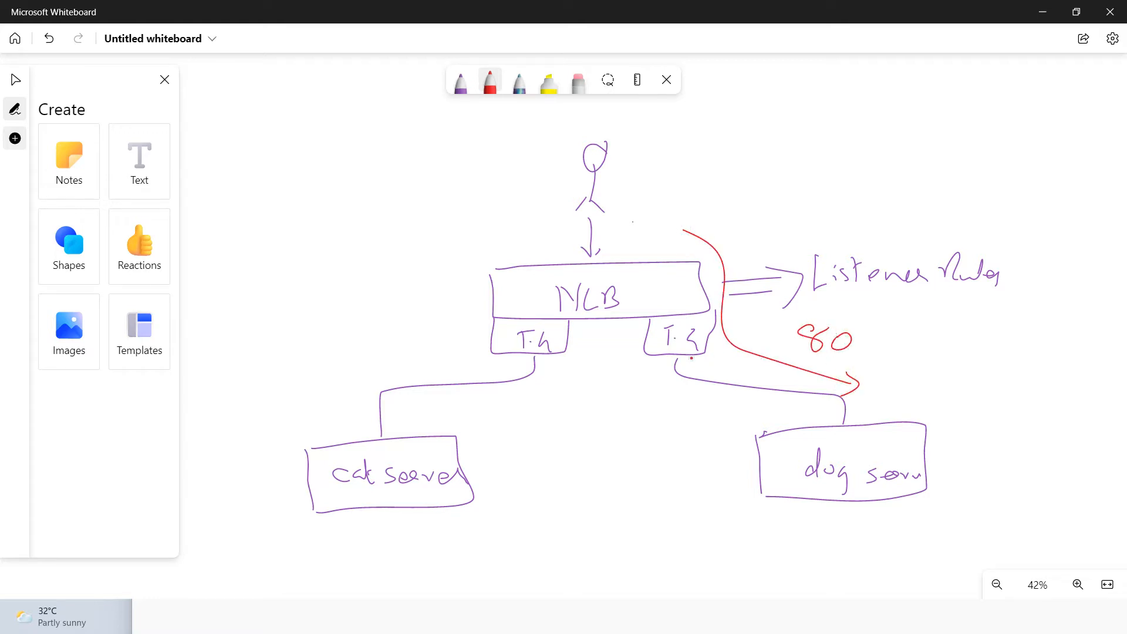
# - Draw a multicoloured arrow past the NLB's left side toward the cat server and label it 8080
pyautogui.click(519, 82)
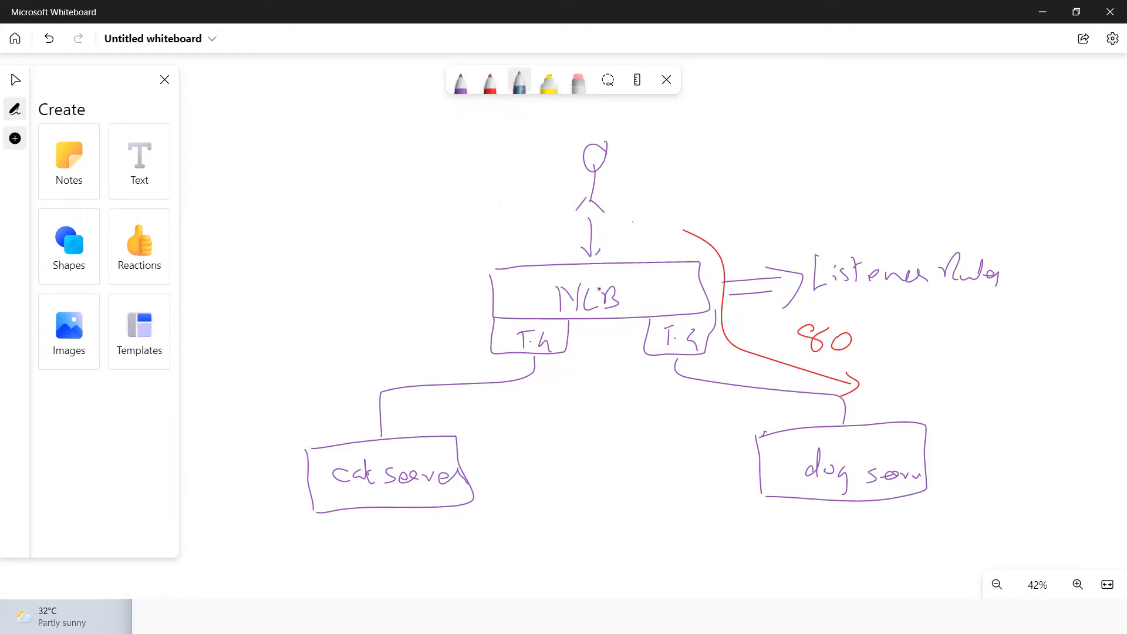
pyautogui.moveTo(512, 215)
pyautogui.mouseDown()
pyautogui.moveTo(422, 348)
pyautogui.moveTo(341, 396)
pyautogui.moveTo(365, 392)
pyautogui.mouseUp()
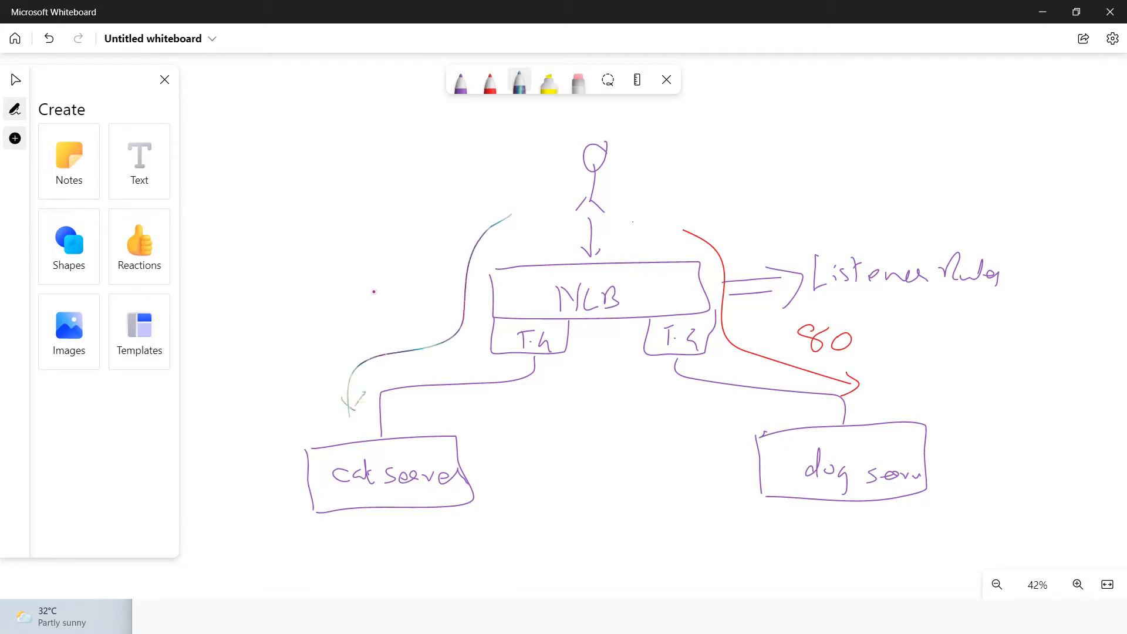
pyautogui.moveTo(361, 306)
pyautogui.mouseDown()
pyautogui.moveTo(380, 290)
pyautogui.moveTo(431, 286)
pyautogui.mouseUp()
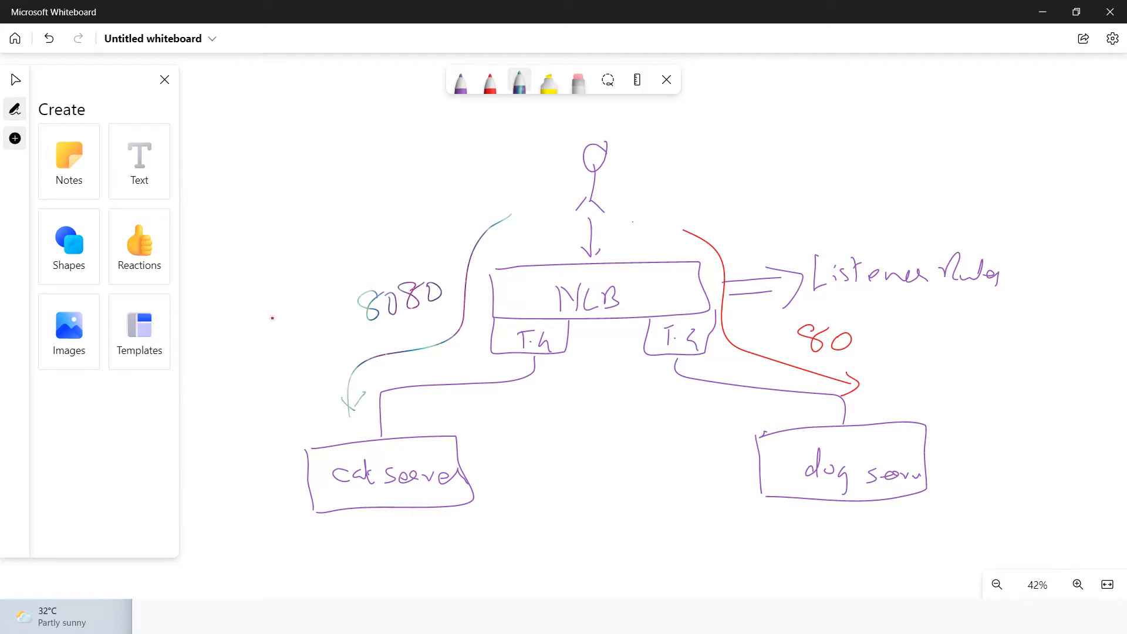
# - Bracket the dog server in red and annotate it with S.G and ports 80 and 22
pyautogui.click(489, 82)
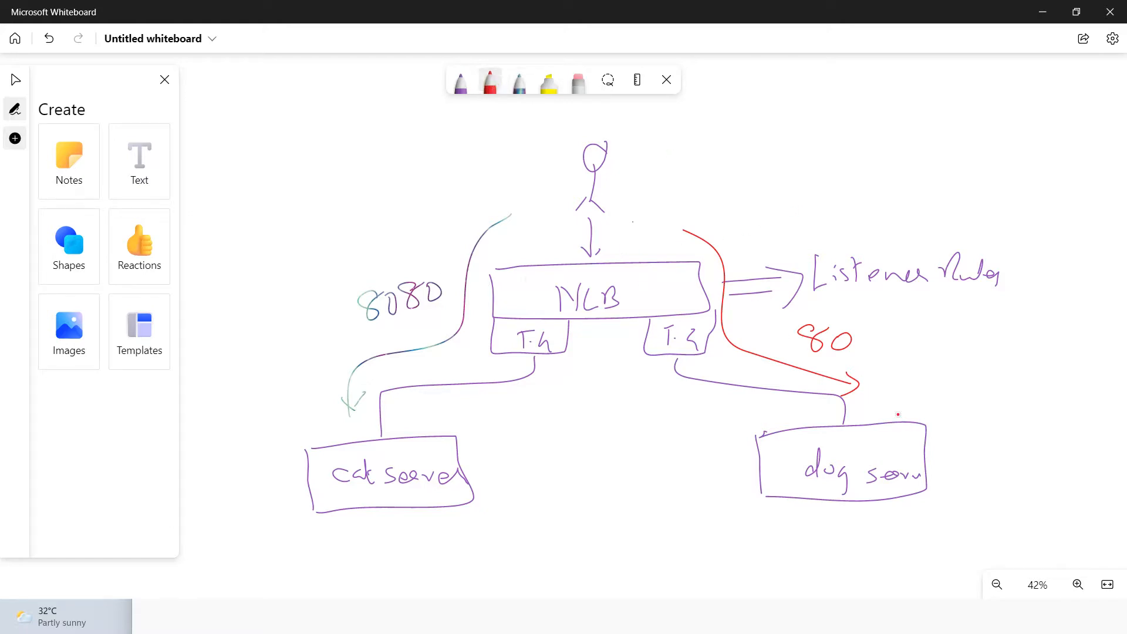
pyautogui.moveTo(901, 405)
pyautogui.mouseDown()
pyautogui.moveTo(945, 413)
pyautogui.moveTo(924, 521)
pyautogui.moveTo(907, 524)
pyautogui.mouseUp()
pyautogui.moveTo(958, 454)
pyautogui.mouseDown()
pyautogui.moveTo(979, 452)
pyautogui.moveTo(974, 464)
pyautogui.mouseUp()
pyautogui.moveTo(1018, 392)
pyautogui.mouseDown()
pyautogui.moveTo(1002, 409)
pyautogui.moveTo(1044, 415)
pyautogui.moveTo(999, 441)
pyautogui.moveTo(1032, 439)
pyautogui.mouseUp()
pyautogui.click(1026, 406)
pyautogui.moveTo(995, 482); pyautogui.dragTo(1061, 488)
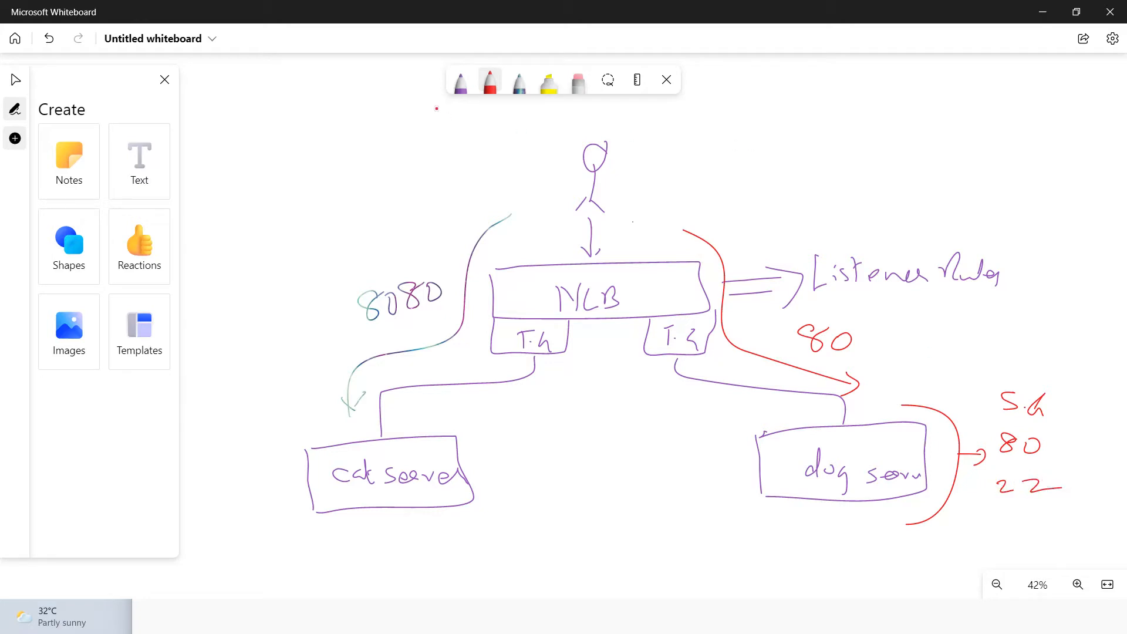
# - Bracket the cat server in purple and annotate it with S.G and ports 80, 22 and 8080
pyautogui.click(461, 82)
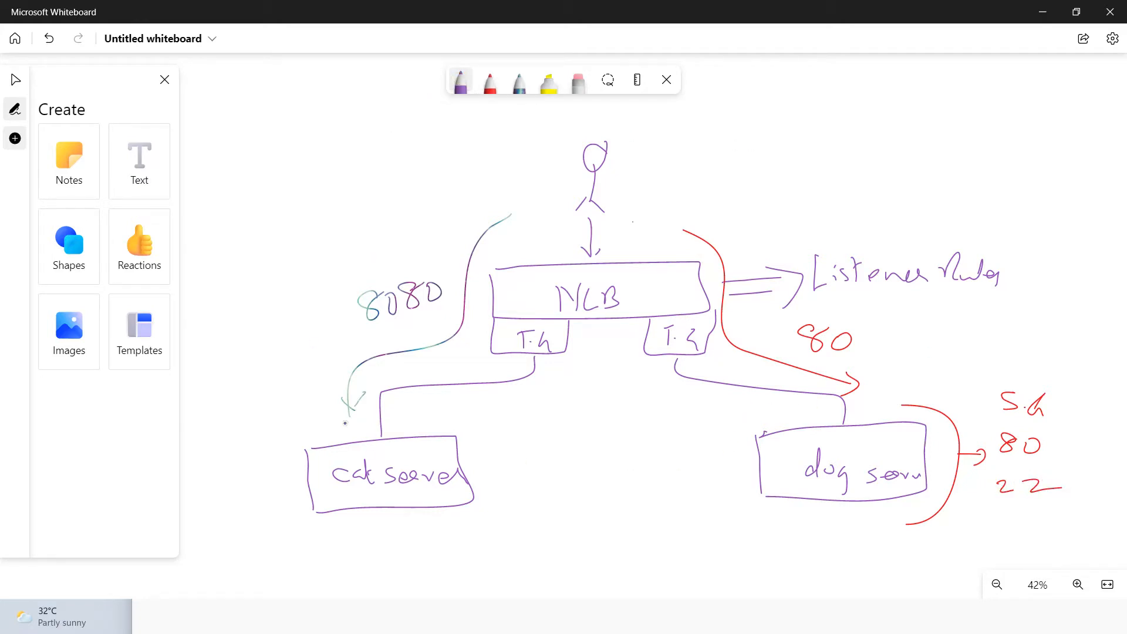
pyautogui.moveTo(310, 413)
pyautogui.mouseDown()
pyautogui.moveTo(271, 473)
pyautogui.moveTo(303, 551)
pyautogui.moveTo(344, 554)
pyautogui.mouseUp()
pyautogui.moveTo(217, 435)
pyautogui.mouseDown()
pyautogui.moveTo(222, 456)
pyautogui.moveTo(246, 431)
pyautogui.mouseUp()
pyautogui.click(232, 448)
pyautogui.moveTo(256, 420); pyautogui.dragTo(265, 444)
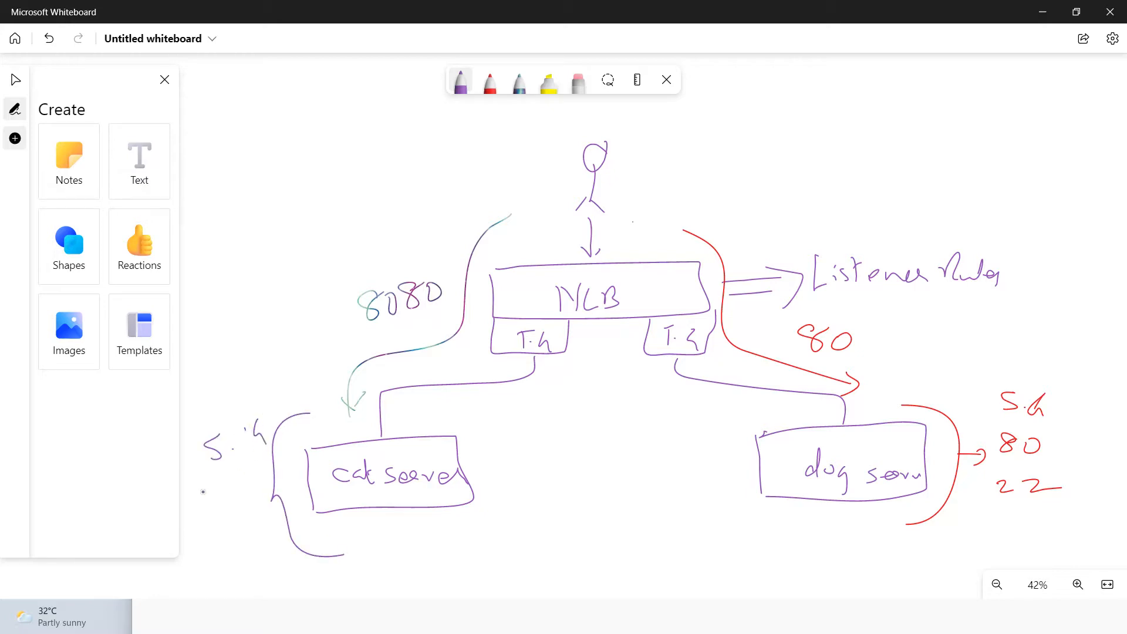
pyautogui.moveTo(209, 480)
pyautogui.mouseDown()
pyautogui.moveTo(205, 494)
pyautogui.moveTo(211, 486)
pyautogui.mouseUp()
pyautogui.moveTo(225, 478); pyautogui.dragTo(228, 530)
pyautogui.moveTo(235, 512); pyautogui.dragTo(259, 516)
pyautogui.moveTo(242, 552)
pyautogui.mouseDown()
pyautogui.moveTo(234, 558)
pyautogui.moveTo(278, 547)
pyautogui.mouseUp()
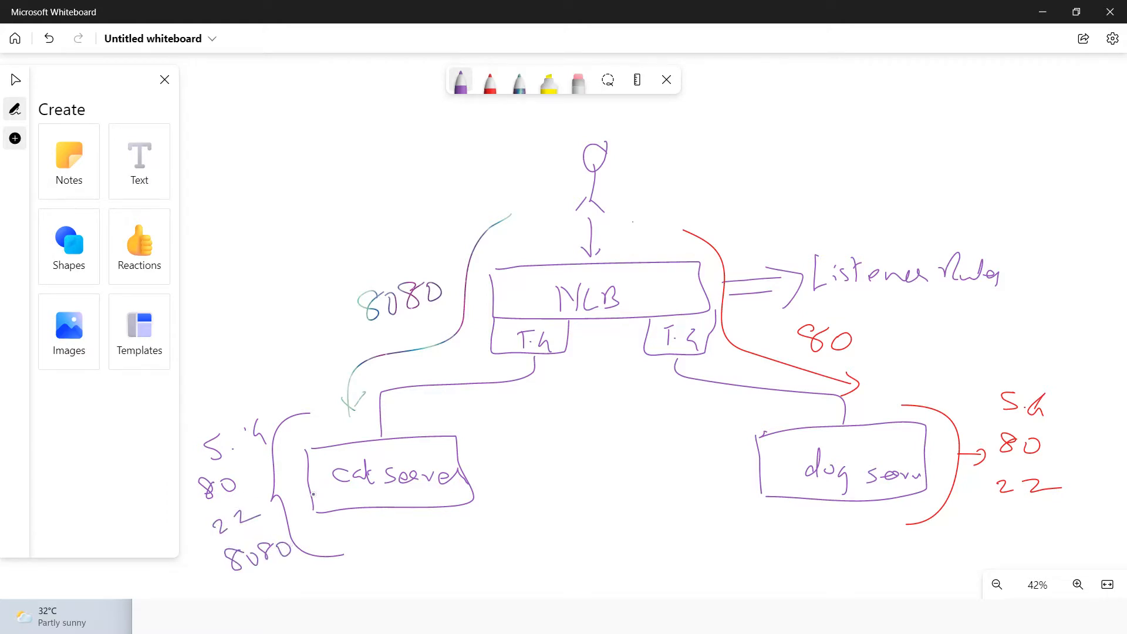
pyautogui.click(490, 82)
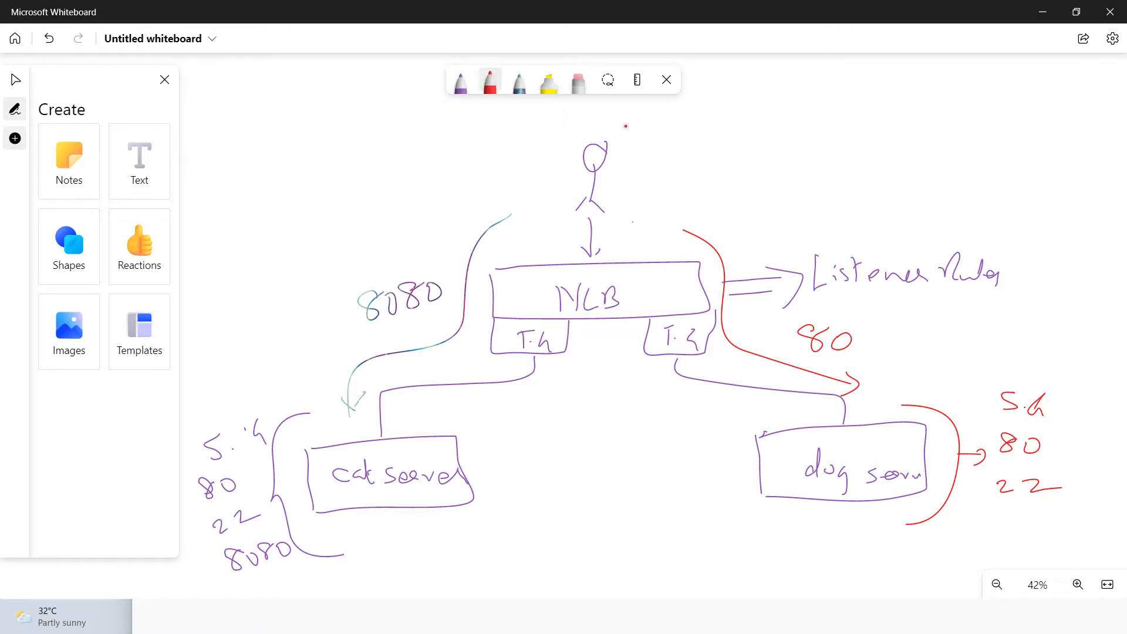
pyautogui.moveTo(634, 117)
pyautogui.mouseDown()
pyautogui.moveTo(648, 136)
pyautogui.moveTo(668, 117)
pyautogui.moveTo(705, 117)
pyautogui.moveTo(706, 145)
pyautogui.moveTo(854, 117)
pyautogui.moveTo(924, 119)
pyautogui.moveTo(934, 101)
pyautogui.mouseUp()
pyautogui.click(849, 121)
pyautogui.click(913, 107)
pyautogui.click(912, 117)
pyautogui.moveTo(942, 107)
pyautogui.mouseDown()
pyautogui.moveTo(946, 118)
pyautogui.moveTo(955, 106)
pyautogui.moveTo(916, 127)
pyautogui.mouseUp()
pyautogui.moveTo(922, 102); pyautogui.dragTo(940, 126)
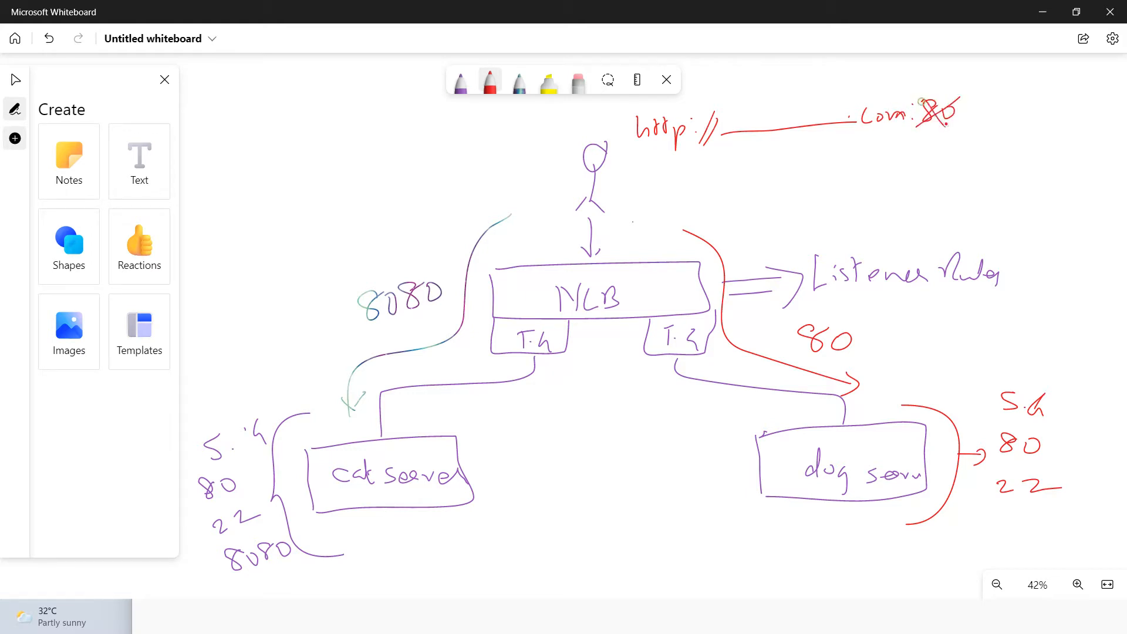
pyautogui.moveTo(985, 96); pyautogui.dragTo(968, 120)
pyautogui.moveTo(973, 110); pyautogui.dragTo(954, 124)
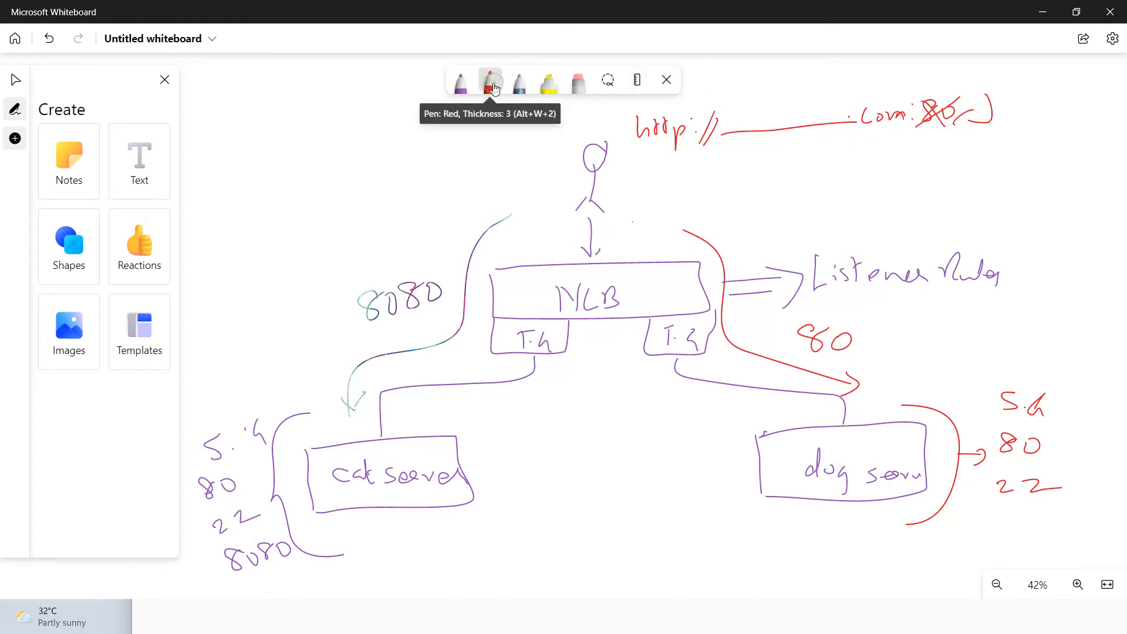
# - Recolour the red pen blue, trace the URL's path to the dog server, and add :8080 with its path through the NLB to the cat server
pyautogui.click(492, 86)
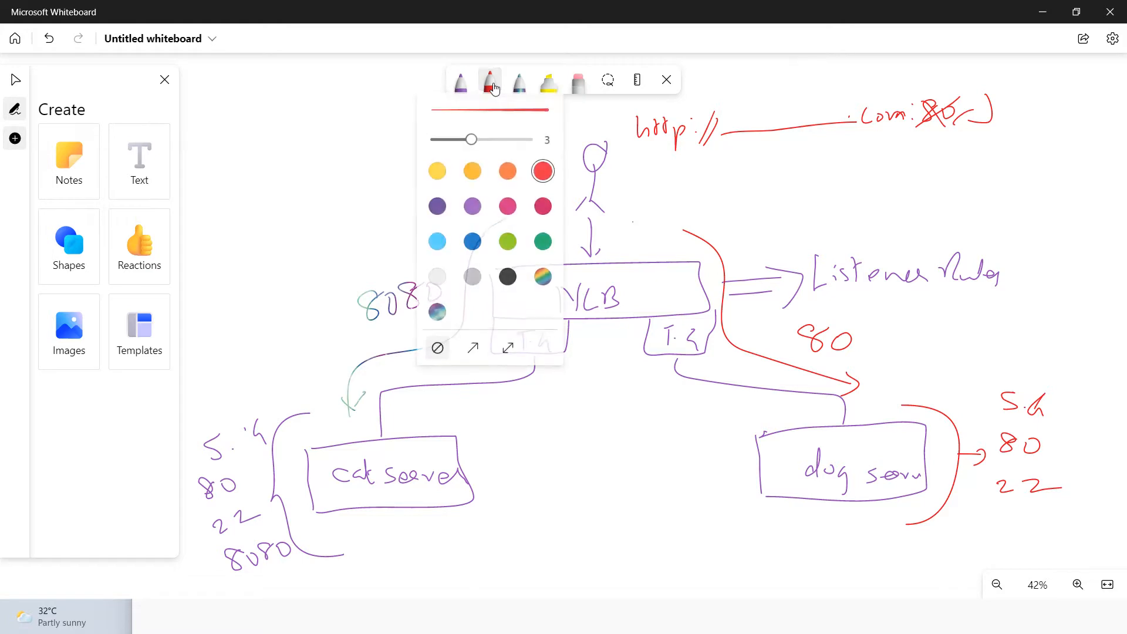
pyautogui.click(472, 242)
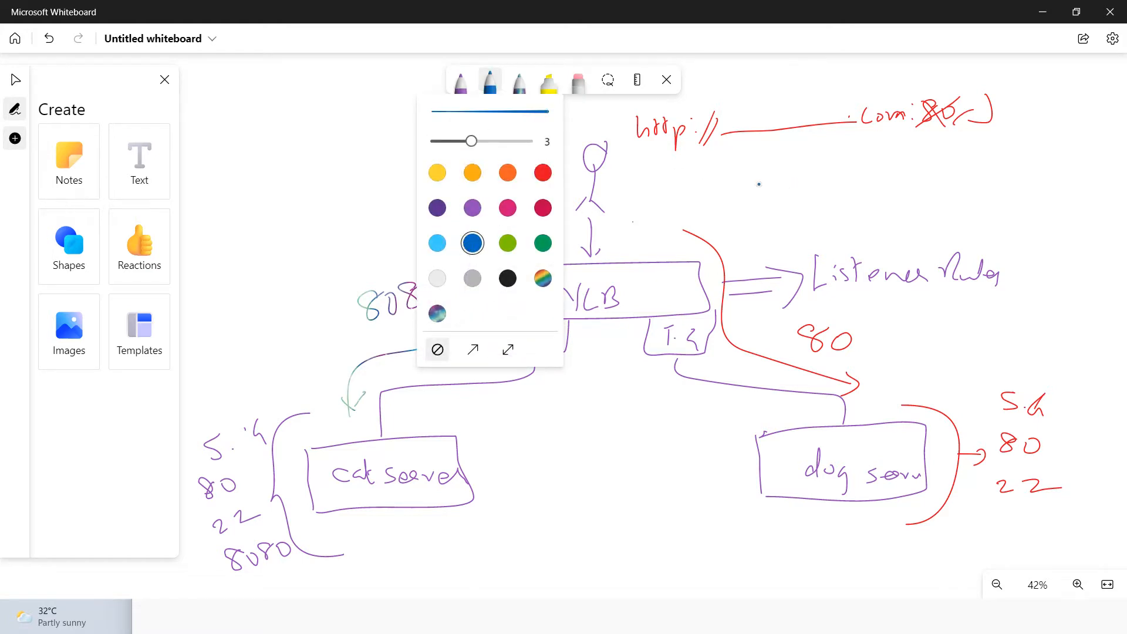
pyautogui.click(743, 154)
pyautogui.moveTo(745, 151)
pyautogui.mouseDown()
pyautogui.moveTo(763, 182)
pyautogui.moveTo(798, 195)
pyautogui.moveTo(801, 219)
pyautogui.moveTo(715, 279)
pyautogui.moveTo(693, 320)
pyautogui.moveTo(717, 359)
pyautogui.moveTo(822, 386)
pyautogui.moveTo(865, 424)
pyautogui.moveTo(877, 410)
pyautogui.mouseUp()
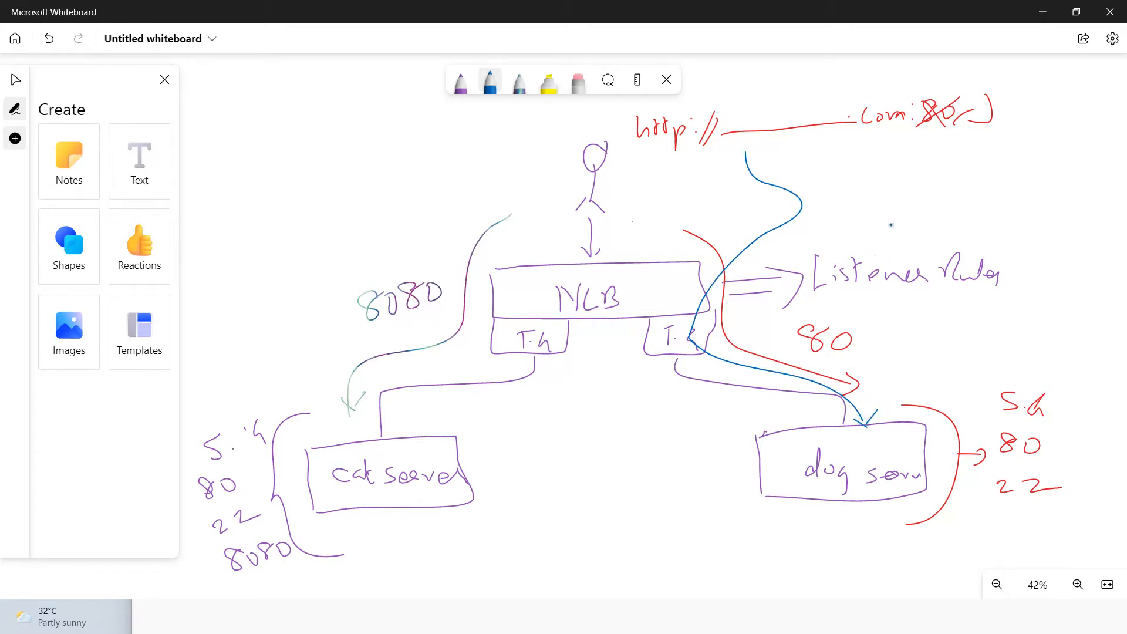
pyautogui.moveTo(940, 148)
pyautogui.mouseDown()
pyautogui.moveTo(980, 159)
pyautogui.moveTo(991, 185)
pyautogui.mouseUp()
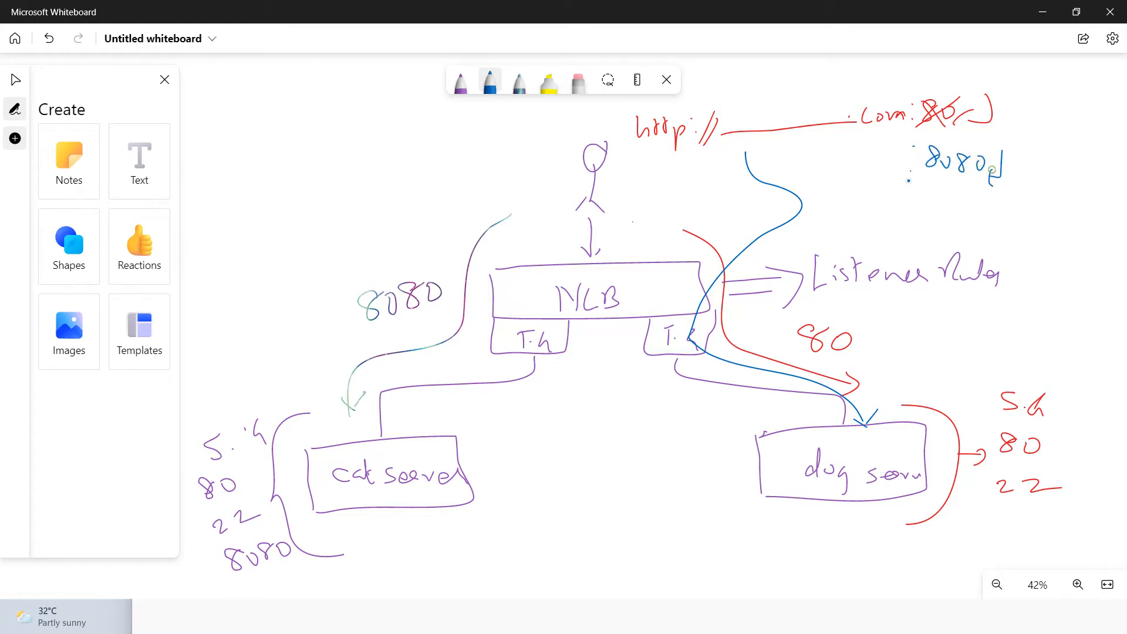
pyautogui.moveTo(902, 168)
pyautogui.mouseDown()
pyautogui.moveTo(826, 170)
pyautogui.moveTo(743, 152)
pyautogui.moveTo(668, 182)
pyautogui.moveTo(544, 335)
pyautogui.moveTo(383, 397)
pyautogui.moveTo(369, 440)
pyautogui.moveTo(382, 418)
pyautogui.mouseUp()
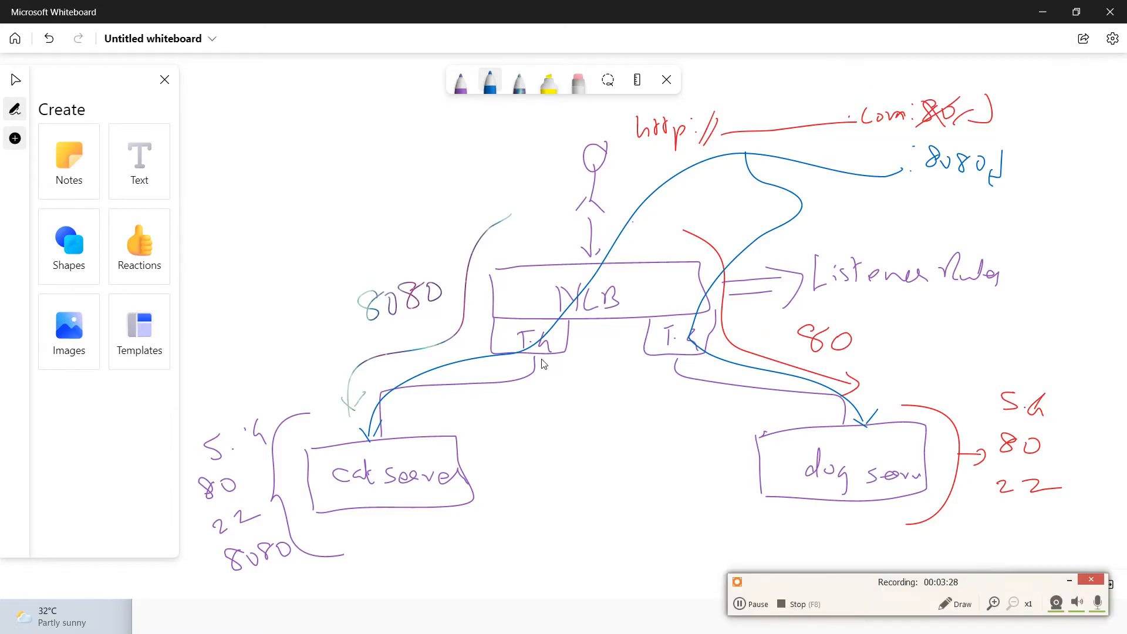
# - Switch to the AWS EC2 console, start launching an instance, and place the browser side by side with Microsoft Whiteboard
pyautogui.hotkey('alt', 'Tab')
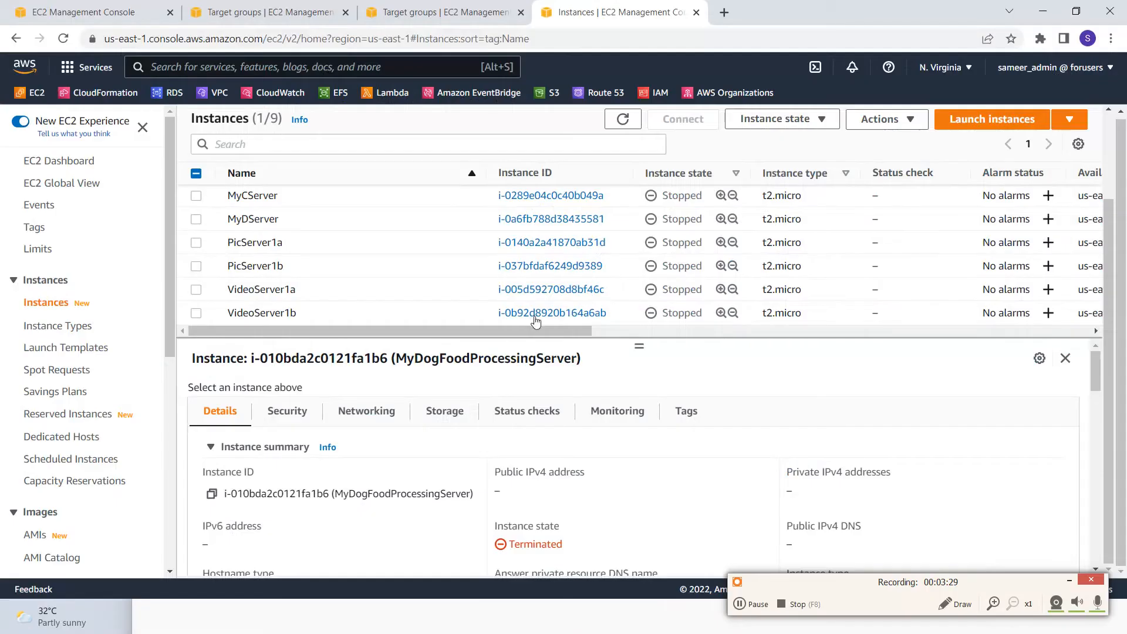
pyautogui.click(992, 119)
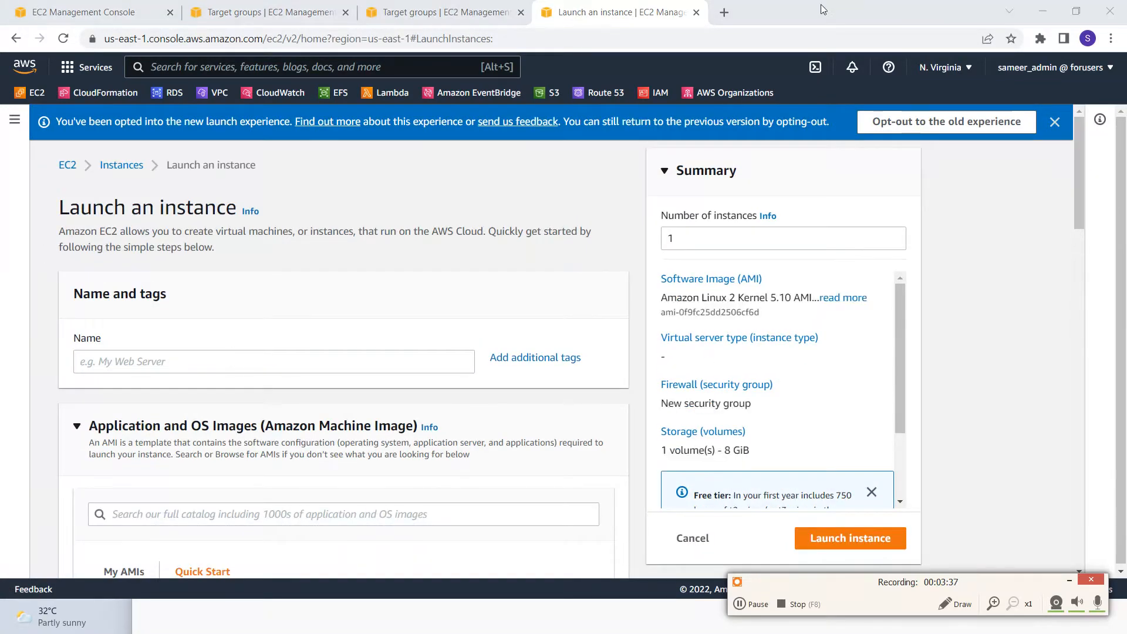
pyautogui.press('super+Left')
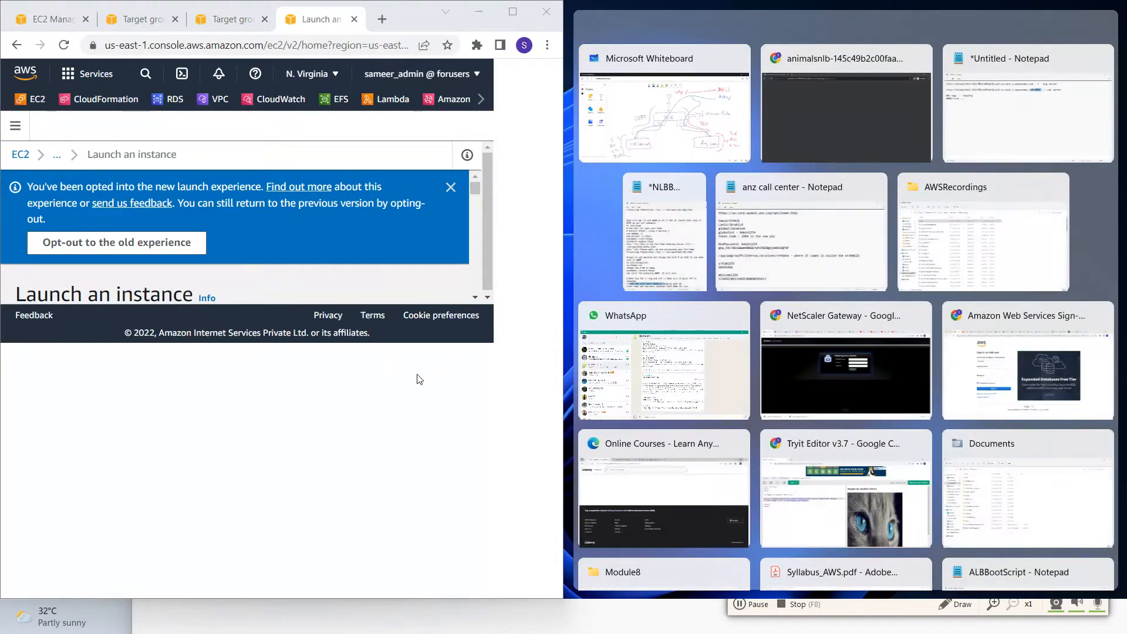
pyautogui.click(706, 122)
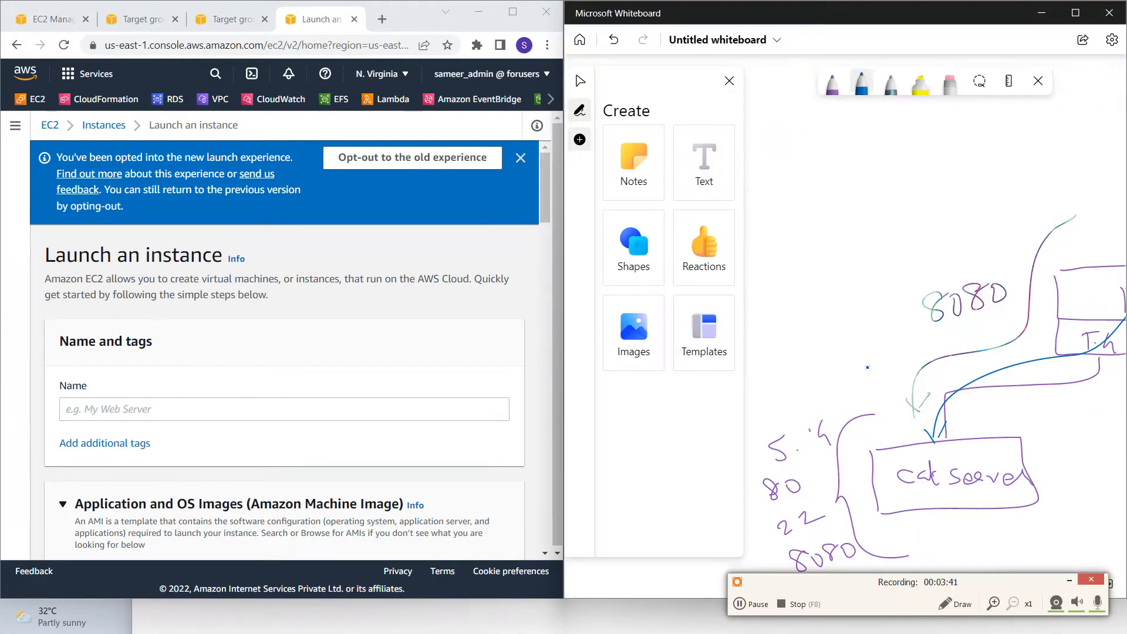
# - Close the whiteboard's Create panel and fit the entire NLB diagram in the narrower window at 21% zoom
pyautogui.moveTo(924, 588); pyautogui.dragTo(964, 590)
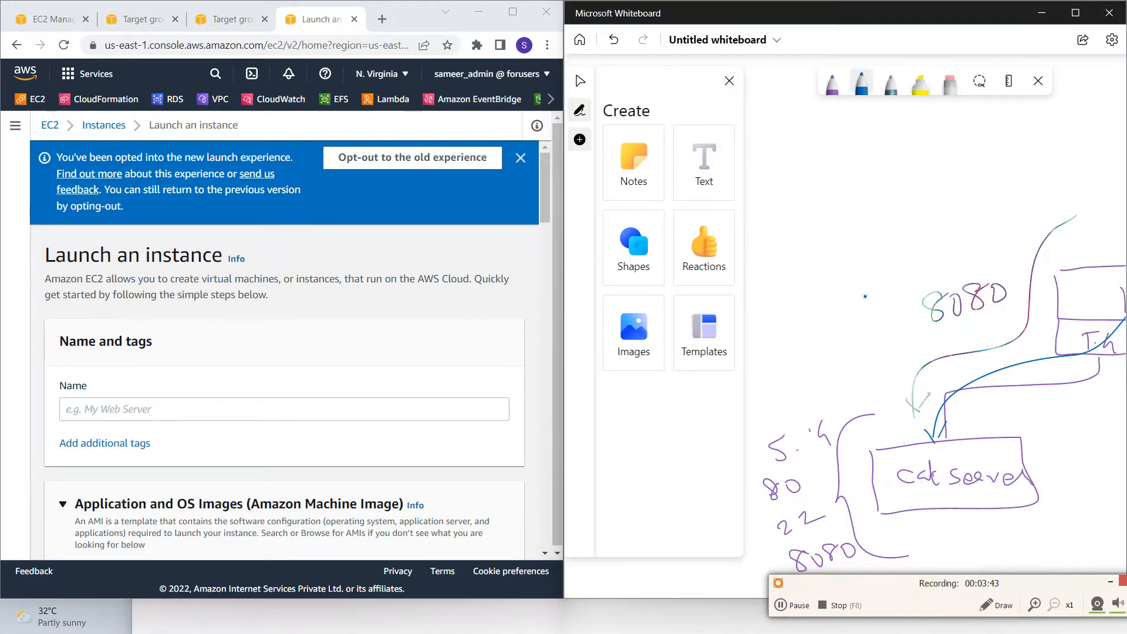
pyautogui.scroll(-1, 864, 293)
pyautogui.scroll(-1, 863, 292)
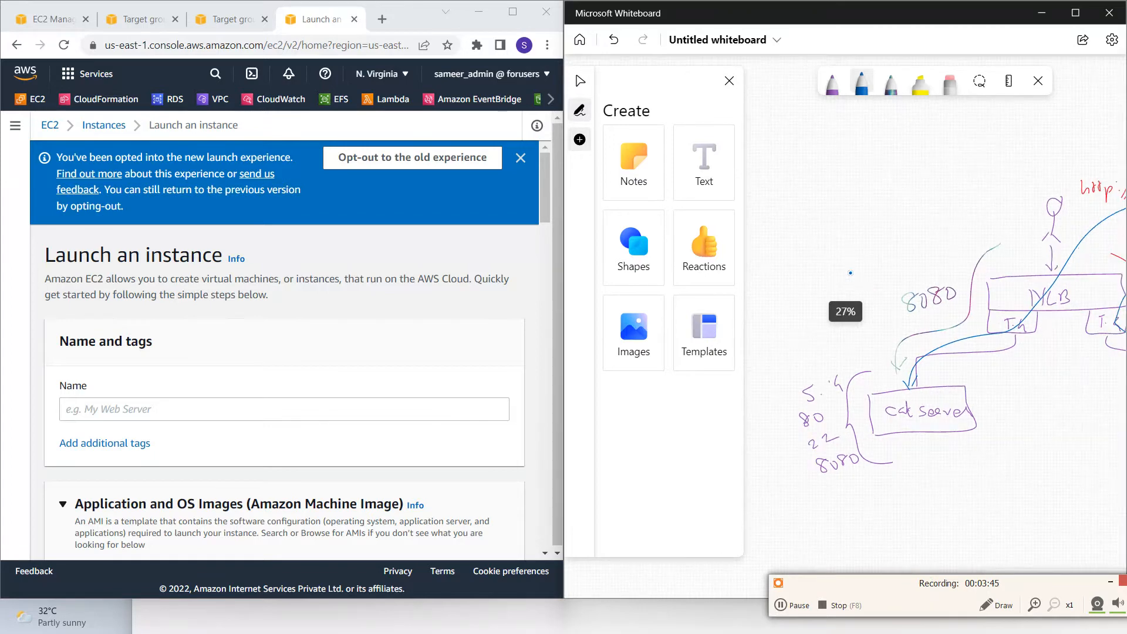
pyautogui.press('Escape')
pyautogui.scroll(-1, 868, 265)
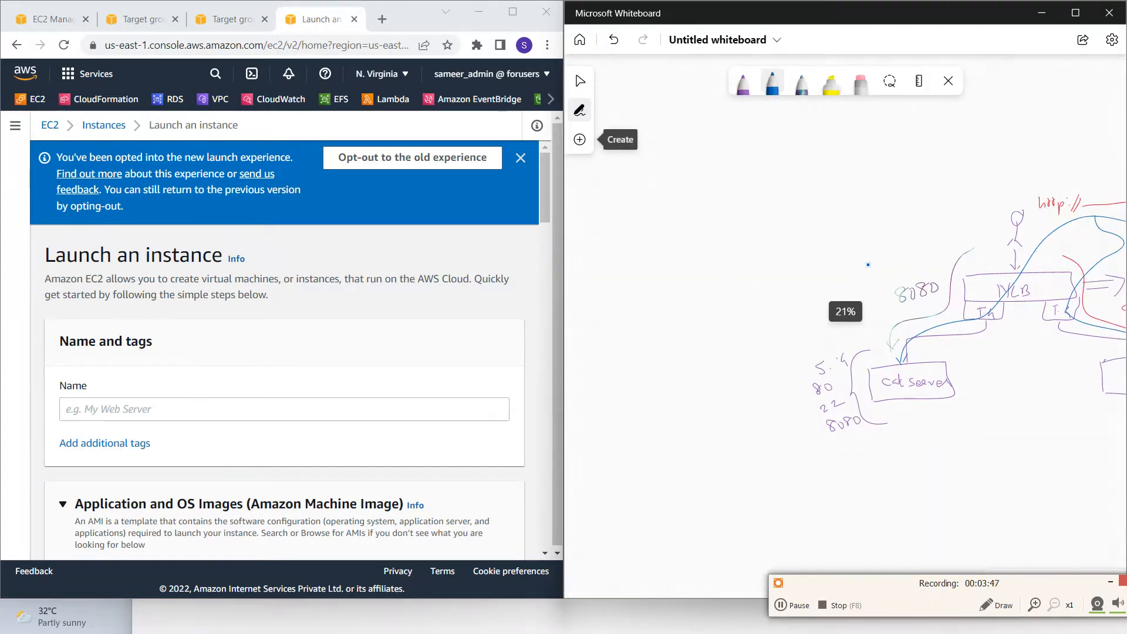
pyautogui.moveTo(872, 260); pyautogui.dragTo(720, 241)
pyautogui.hotkey('ctrl', 'z')
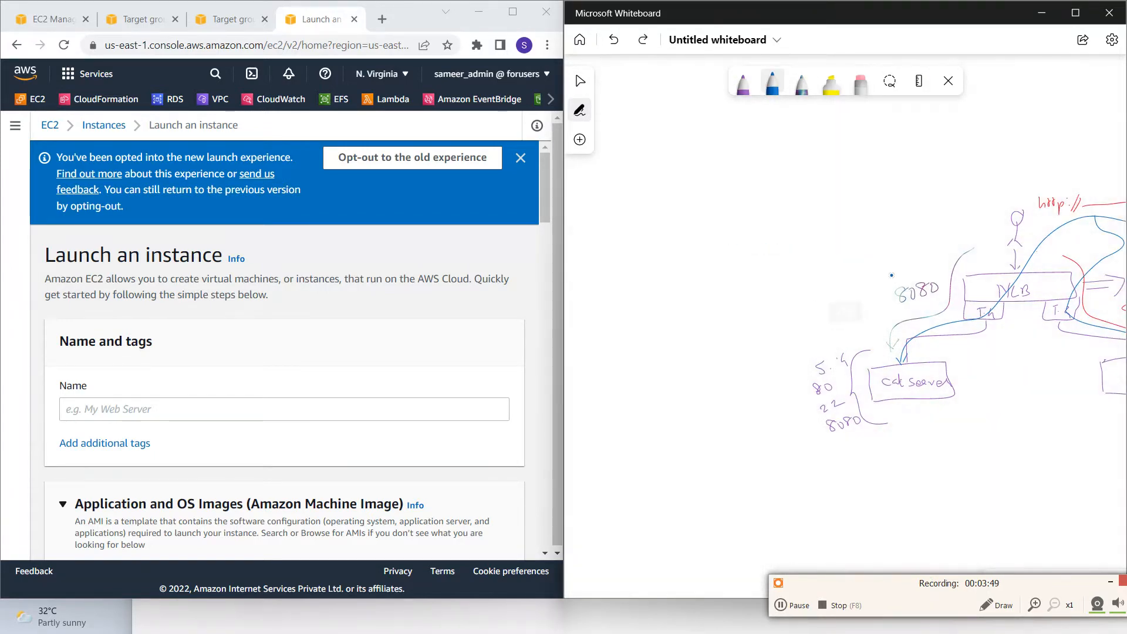
pyautogui.click(580, 81)
pyautogui.moveTo(817, 226)
pyautogui.mouseDown()
pyautogui.moveTo(603, 231)
pyautogui.moveTo(621, 233)
pyautogui.mouseUp()
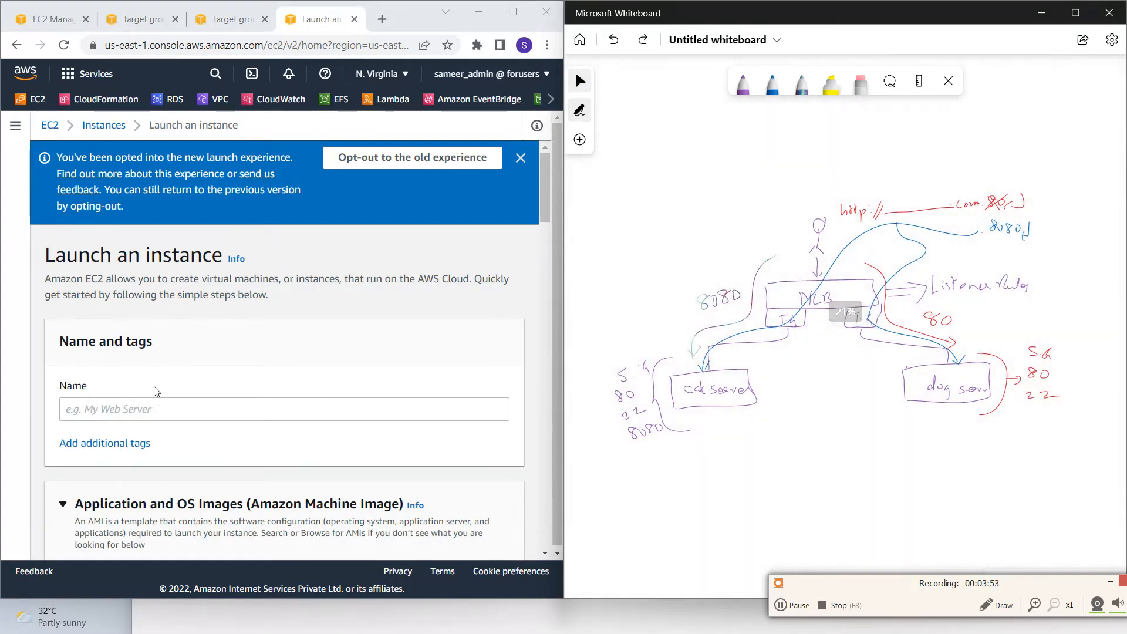
# - Name the new EC2 instance MyDogServer
pyautogui.click(158, 415)
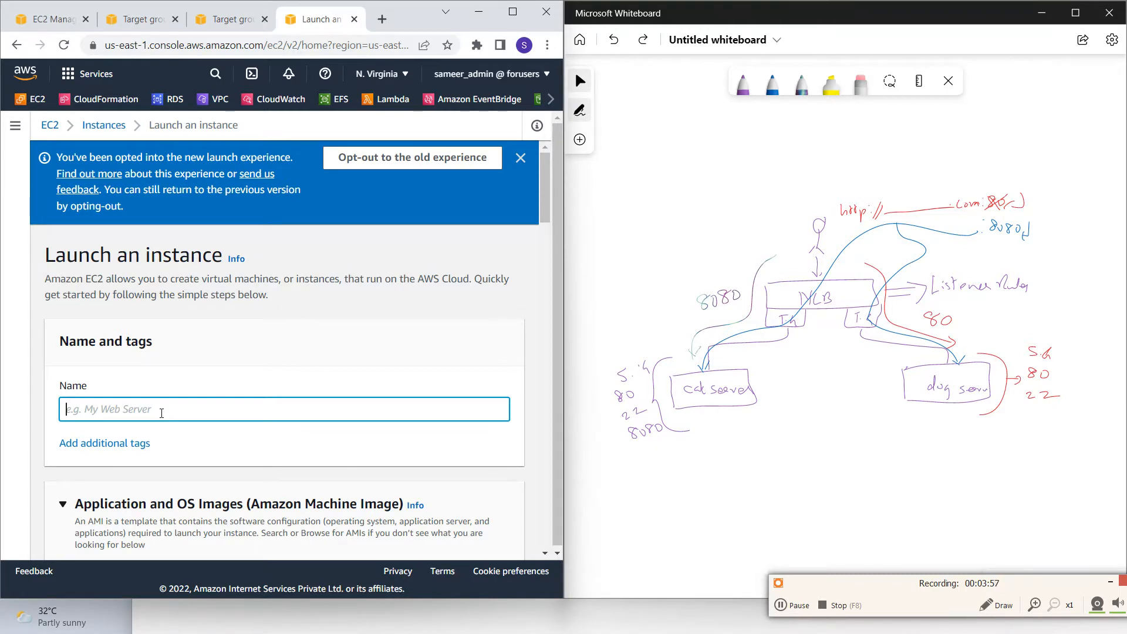
pyautogui.write('MyDogServer')
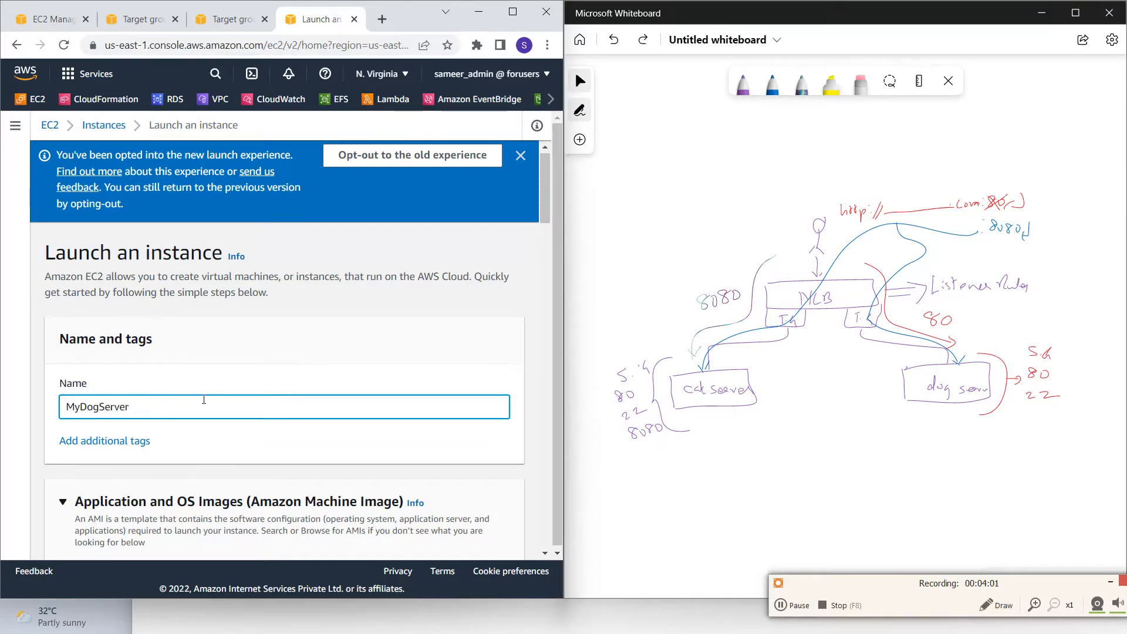
# - Set the instance's key pair option to Proceed without a key pair (Not recommended)
pyautogui.scroll(-4, 204, 404)
pyautogui.scroll(-3, 204, 403)
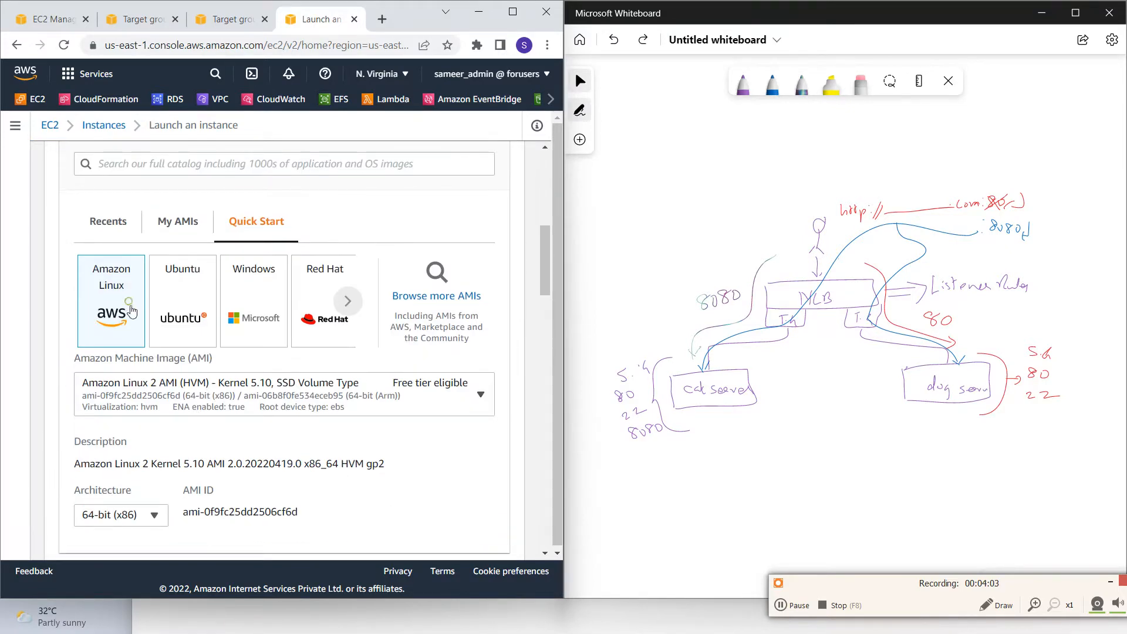
pyautogui.scroll(-4, 162, 379)
pyautogui.scroll(-4, 152, 317)
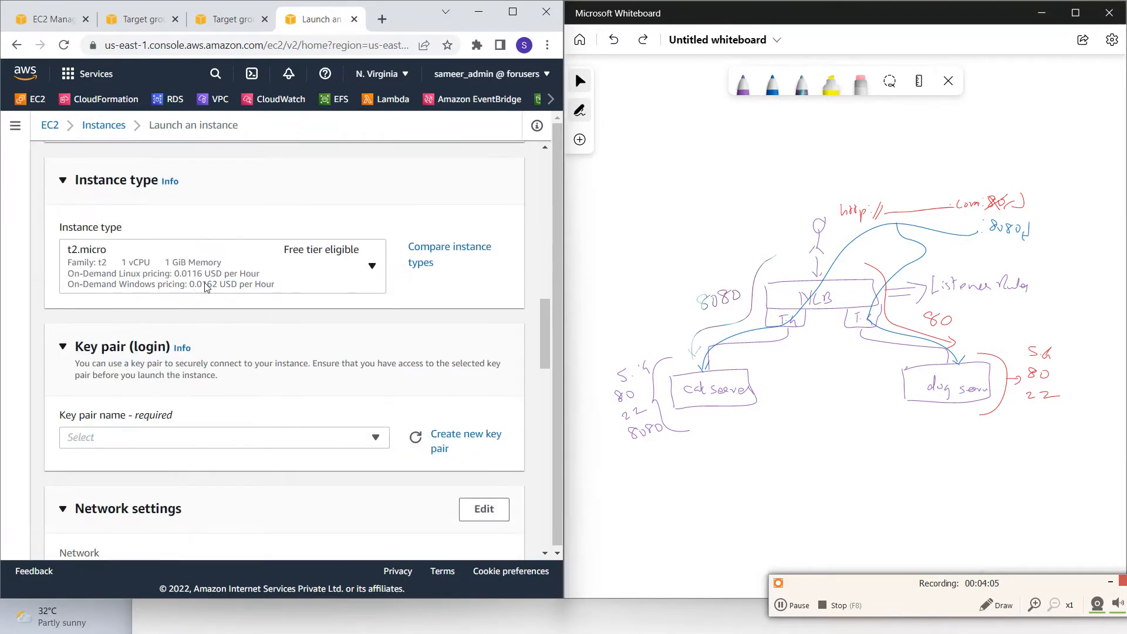
pyautogui.click(221, 435)
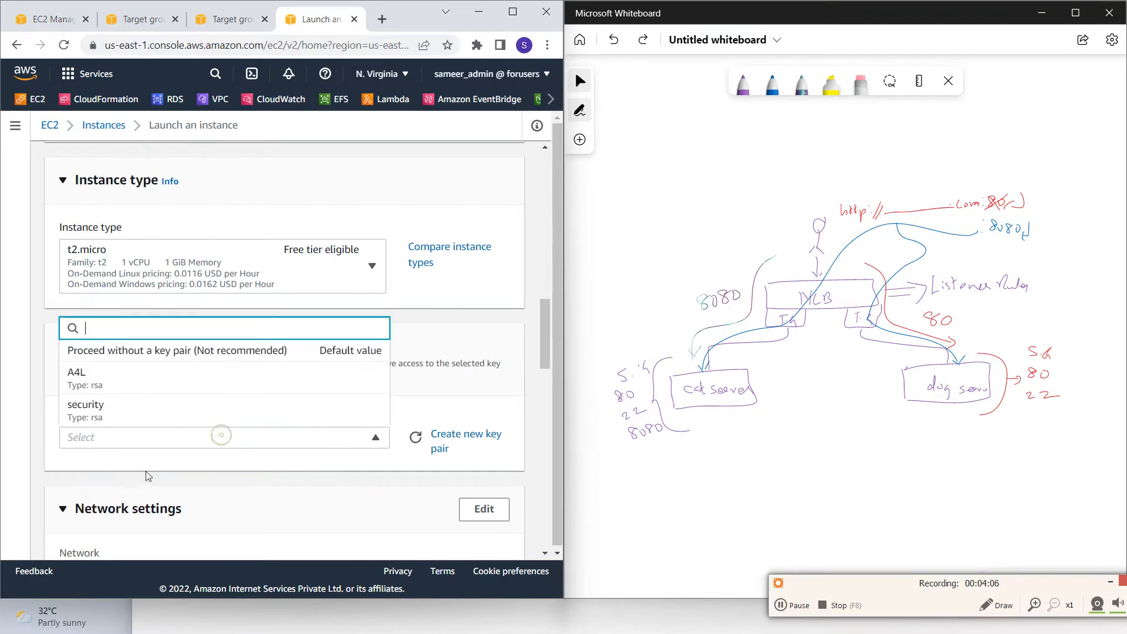
pyautogui.click(166, 358)
# - Edit the network settings to use an existing security group and select WebServerSecurityGroup
pyautogui.scroll(-4, 152, 364)
pyautogui.scroll(-1, 394, 302)
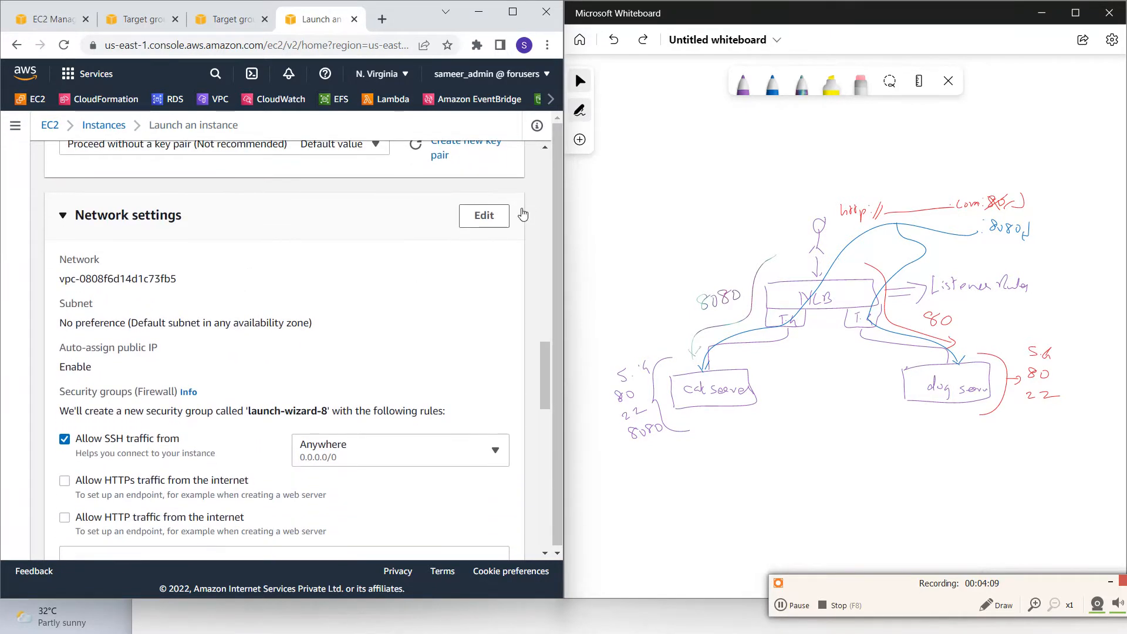
pyautogui.click(484, 215)
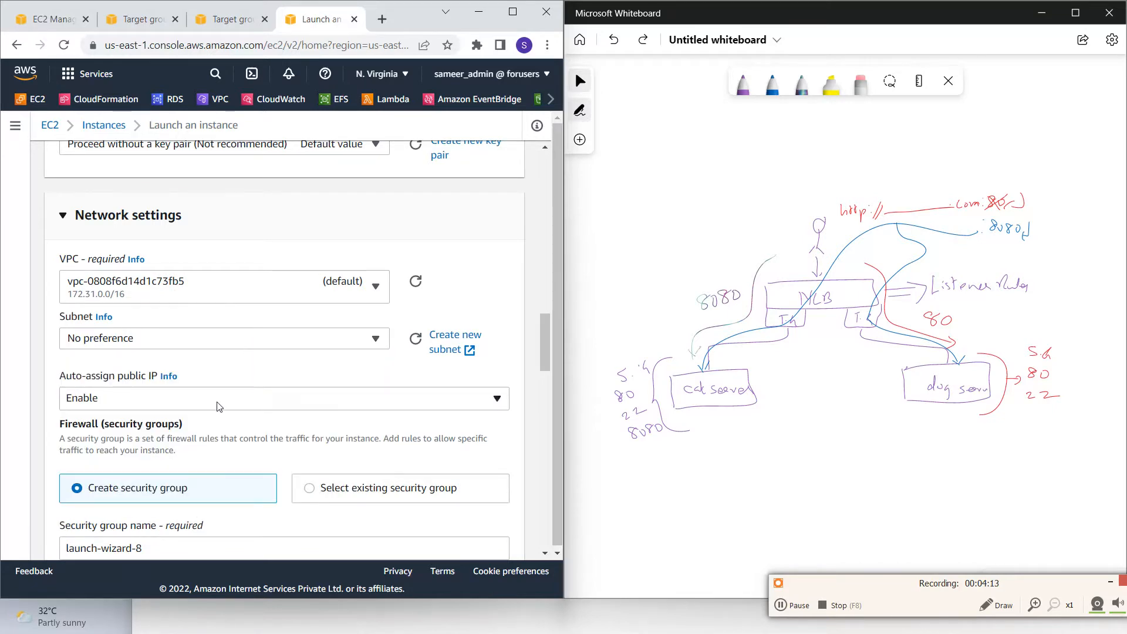
pyautogui.scroll(-1, 218, 406)
pyautogui.scroll(-2, 217, 313)
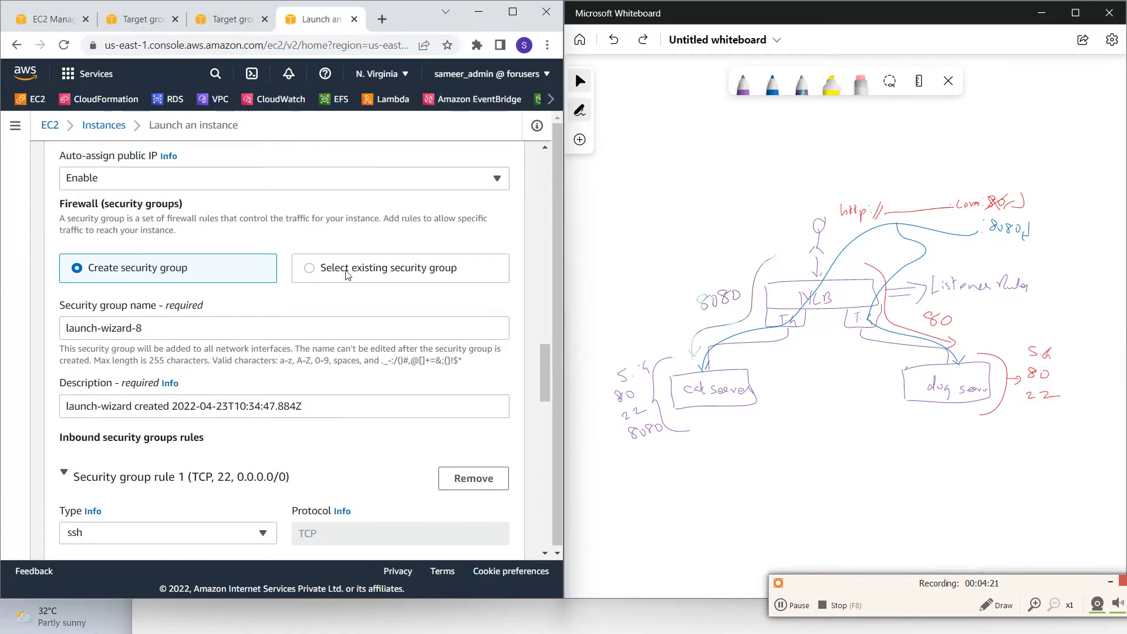
pyautogui.click(441, 271)
pyautogui.click(307, 326)
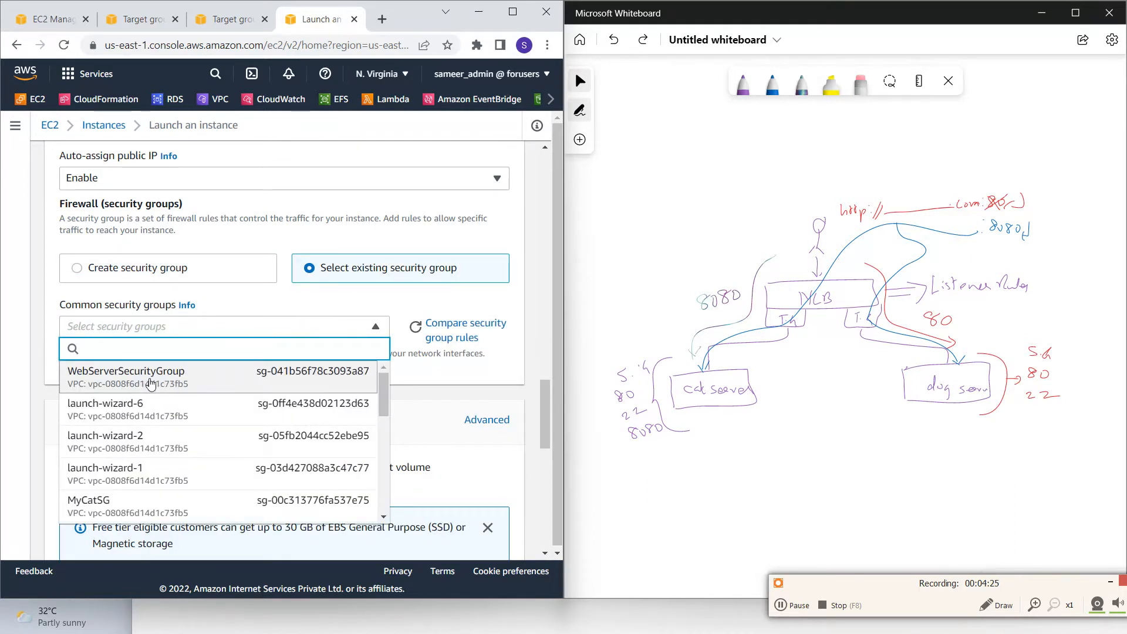
pyautogui.click(151, 381)
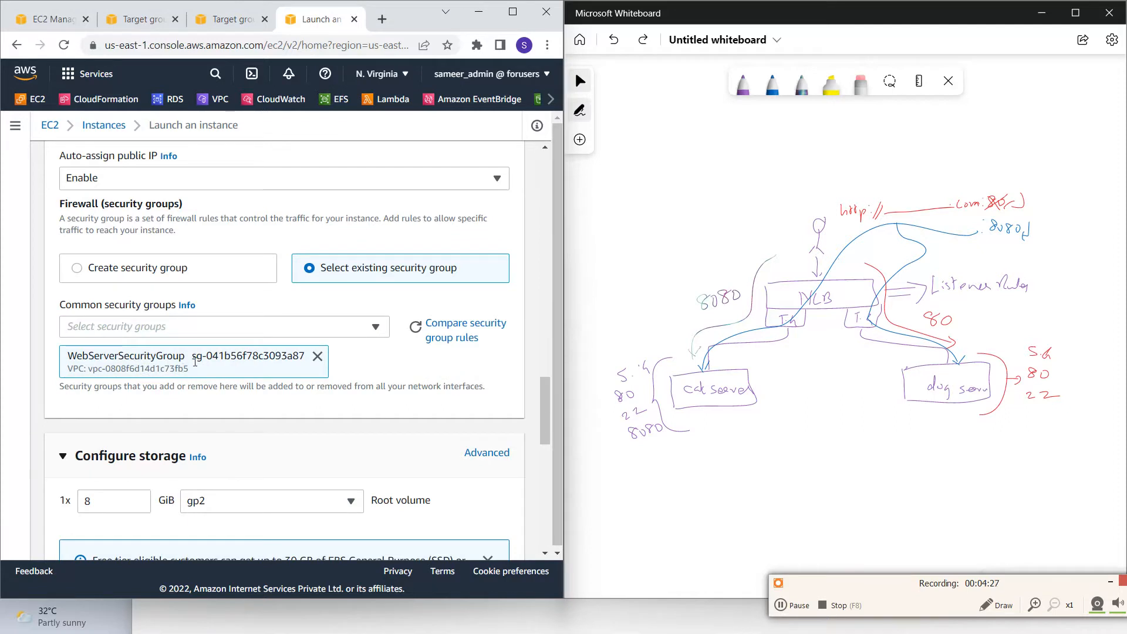
# - Expand the instance's advanced details and place the text cursor in the empty user data field
pyautogui.scroll(-3, 217, 345)
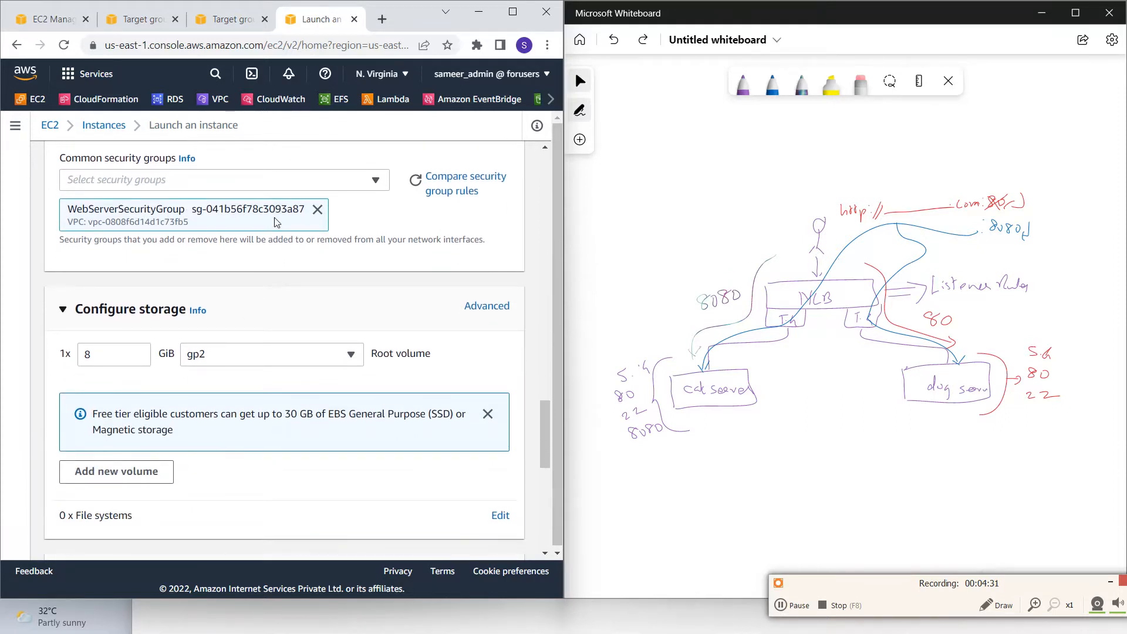
pyautogui.scroll(1, 274, 221)
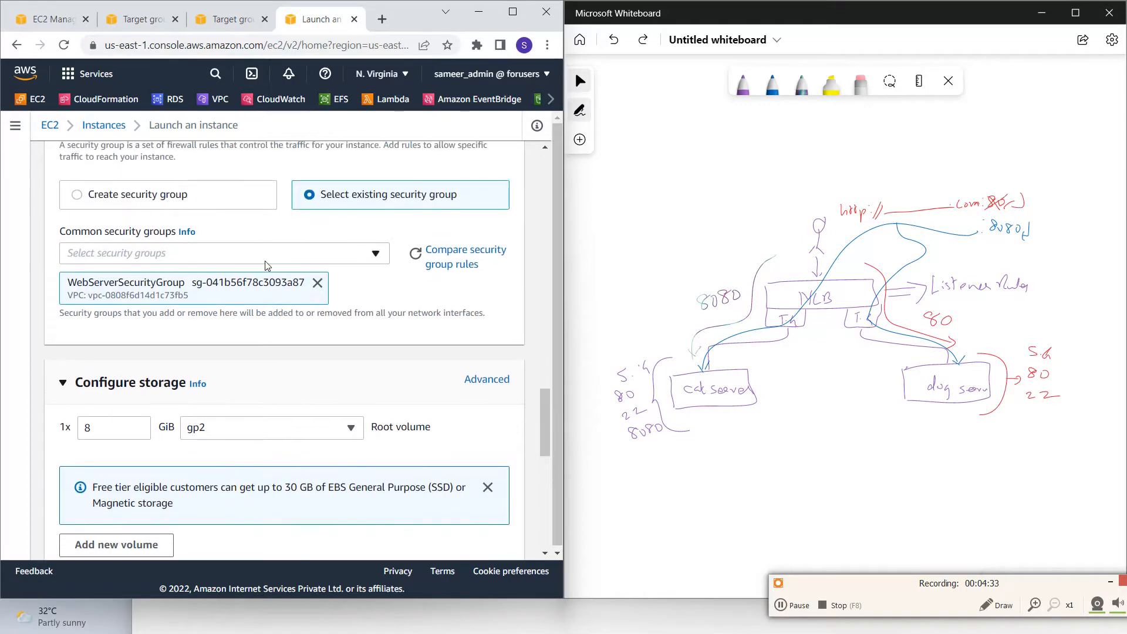
pyautogui.scroll(-2, 267, 264)
pyautogui.scroll(-8, 297, 234)
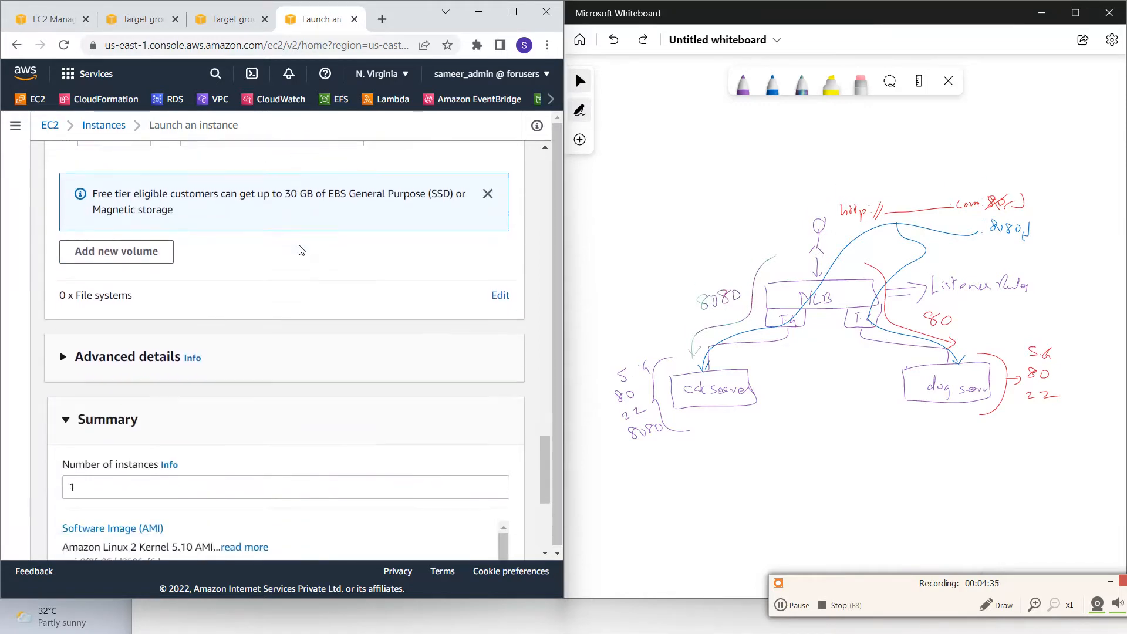
pyautogui.scroll(5, 233, 294)
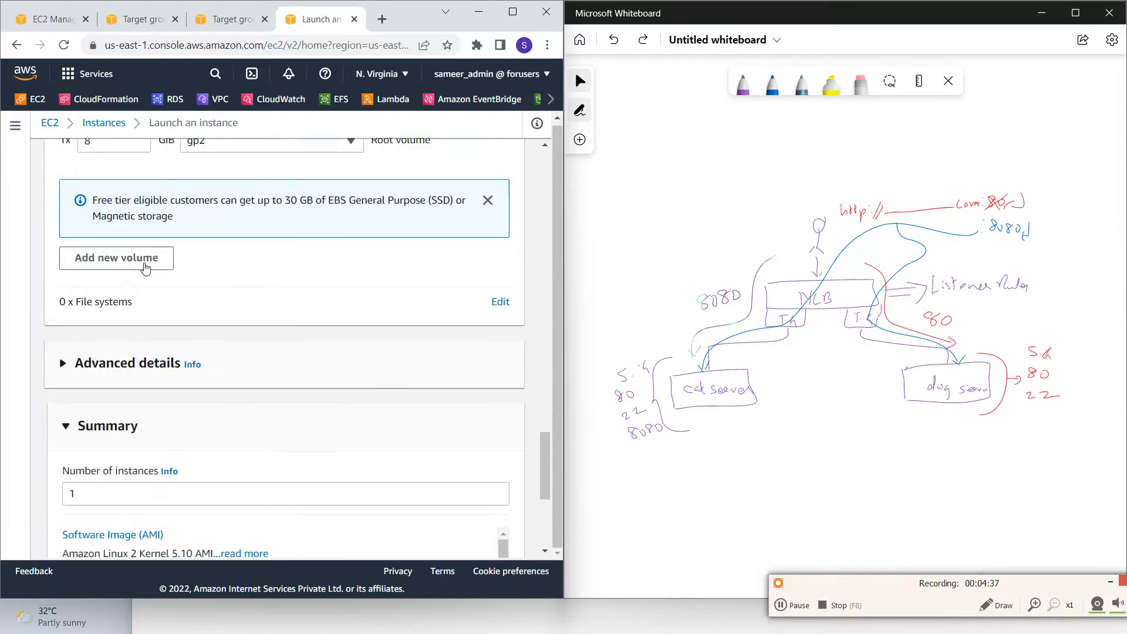
pyautogui.click(102, 376)
pyautogui.scroll(-15, 189, 355)
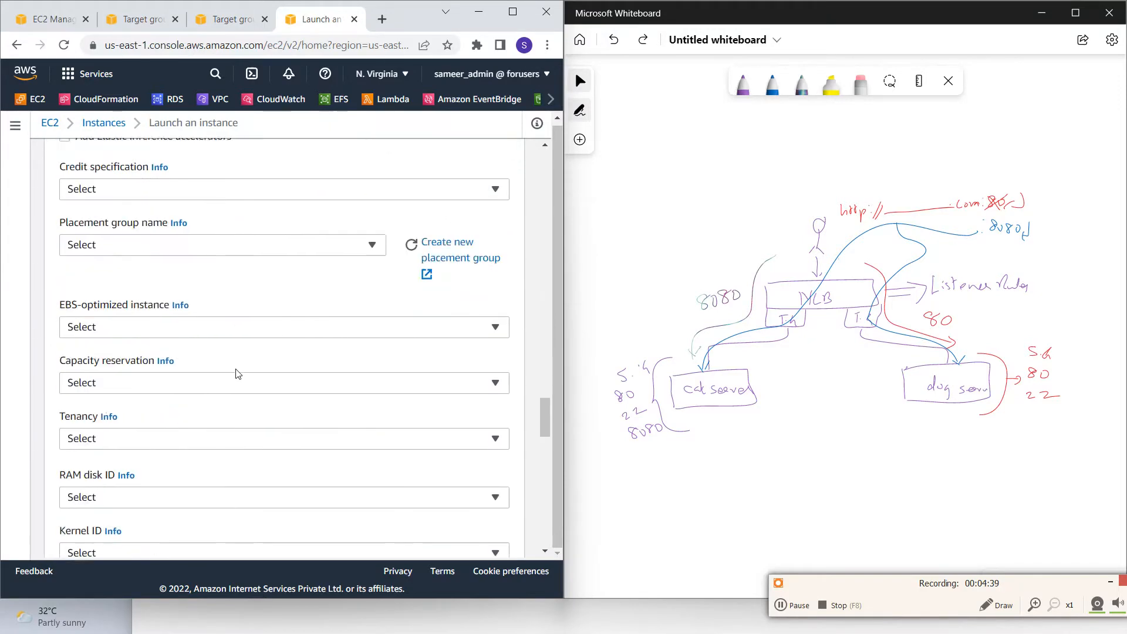
pyautogui.scroll(3, 182, 266)
pyautogui.click(174, 366)
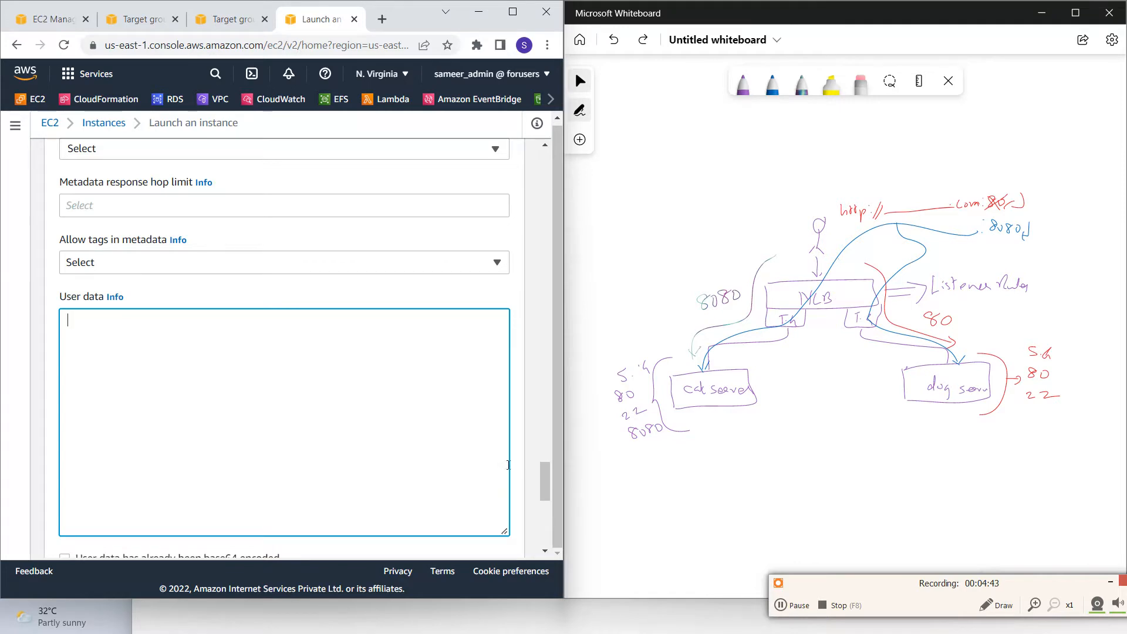
# - Switch to the NLBBootStrapScript file in Notepad
pyautogui.hotkey('alt', 'Tab')
pyautogui.hotkey('alt', 'Tab')
pyautogui.hotkey('alt', 'Tab')
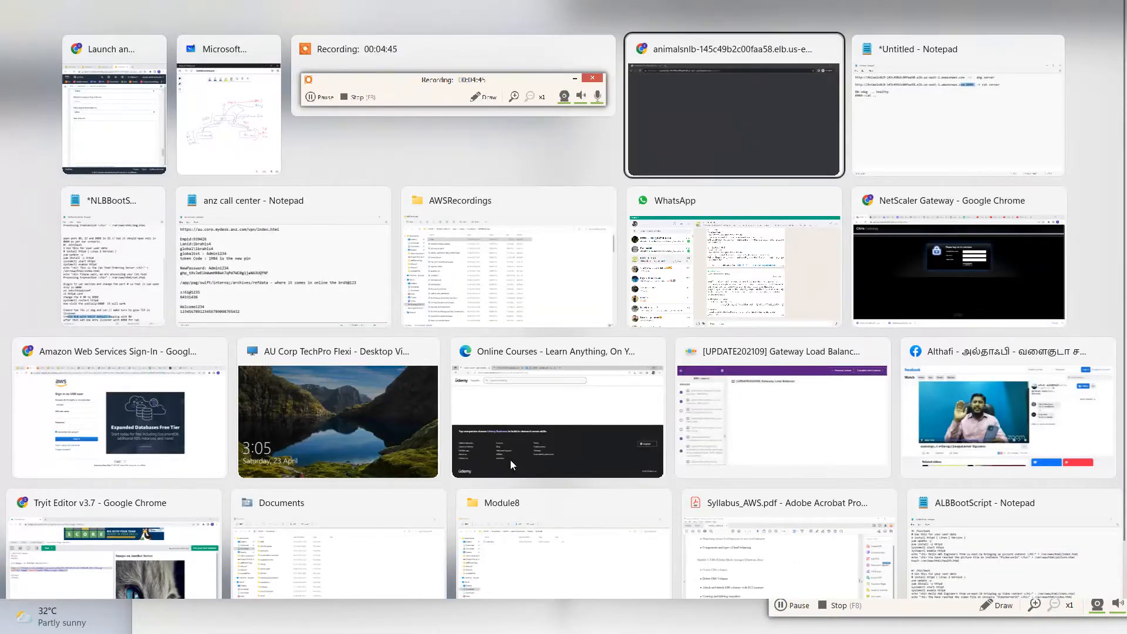
pyautogui.hotkey('alt', 'Tab')
pyautogui.hotkey('alt', 'Tab')
pyautogui.hotkey('alt', 'Tab')
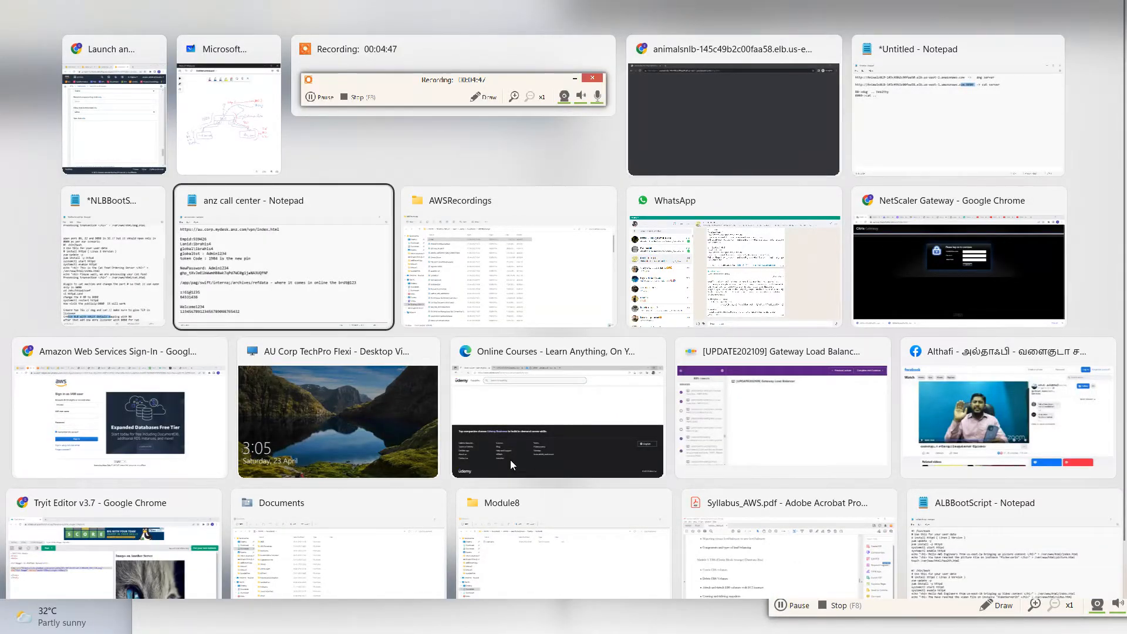
pyautogui.hotkey('alt', 'shift', 'Tab')
pyautogui.click(237, 382)
# - Insert a blank line between the "open port 80 and 22 in SG" note and the dog script's #! /bin/bash line
pyautogui.scroll(4, 237, 382)
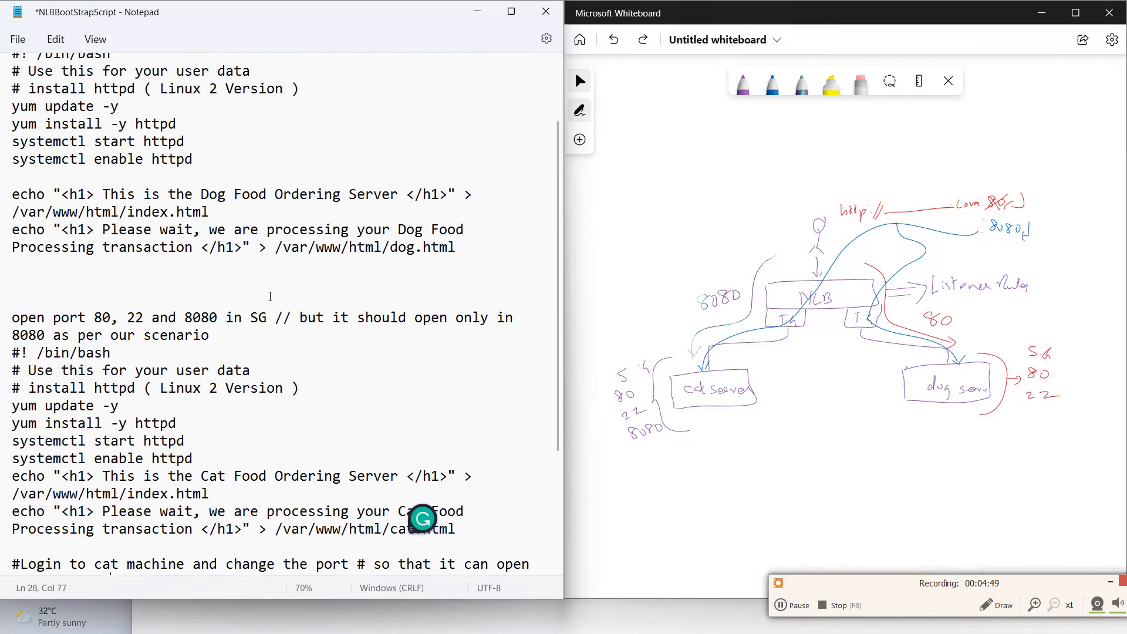
pyautogui.scroll(-3, 165, 310)
pyautogui.scroll(-1, 193, 312)
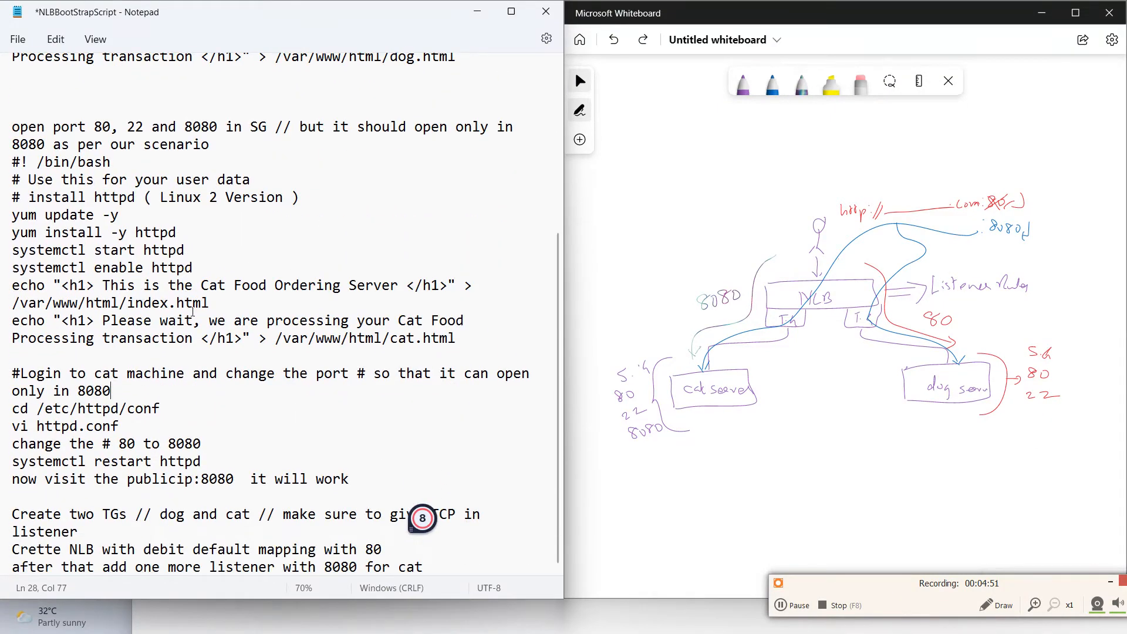
pyautogui.scroll(5, 150, 371)
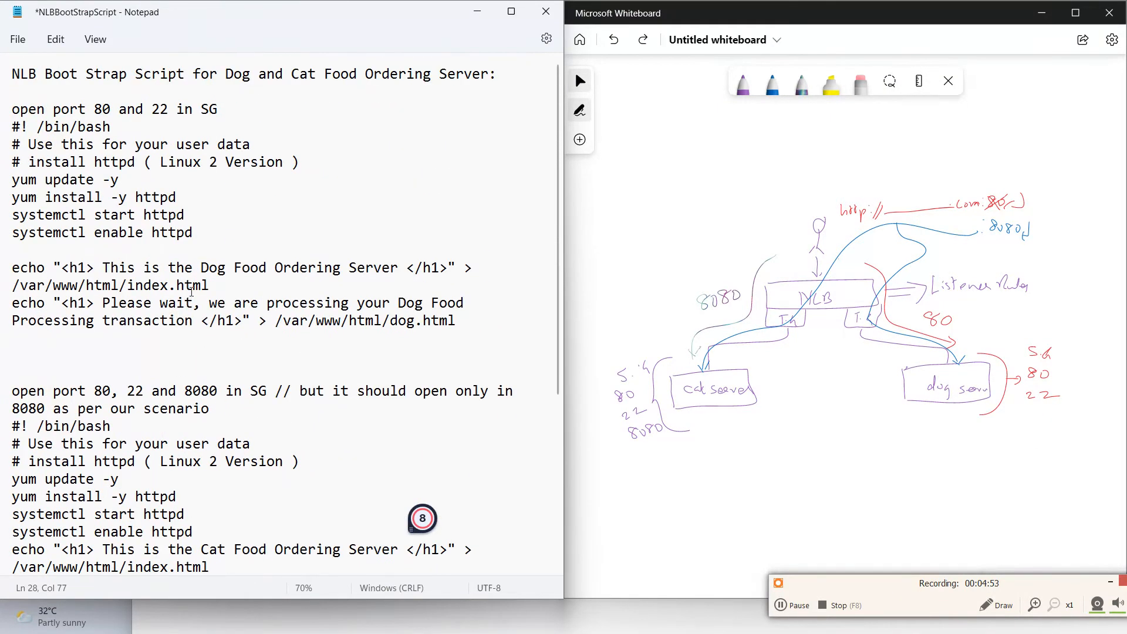
pyautogui.click(176, 232)
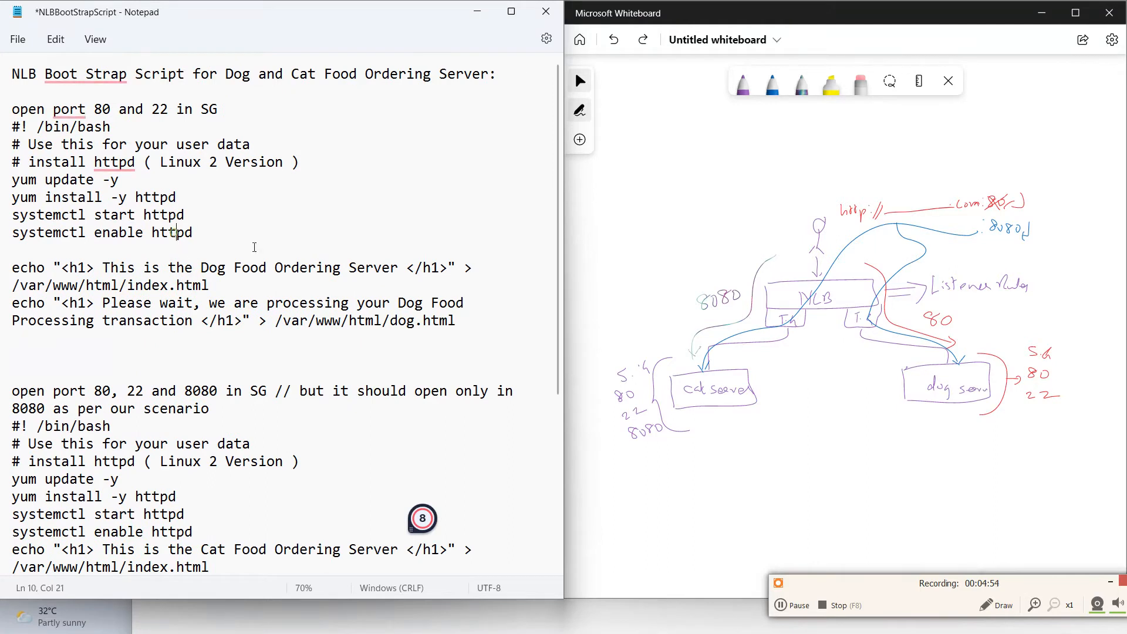
pyautogui.click(13, 126)
pyautogui.press('Return')
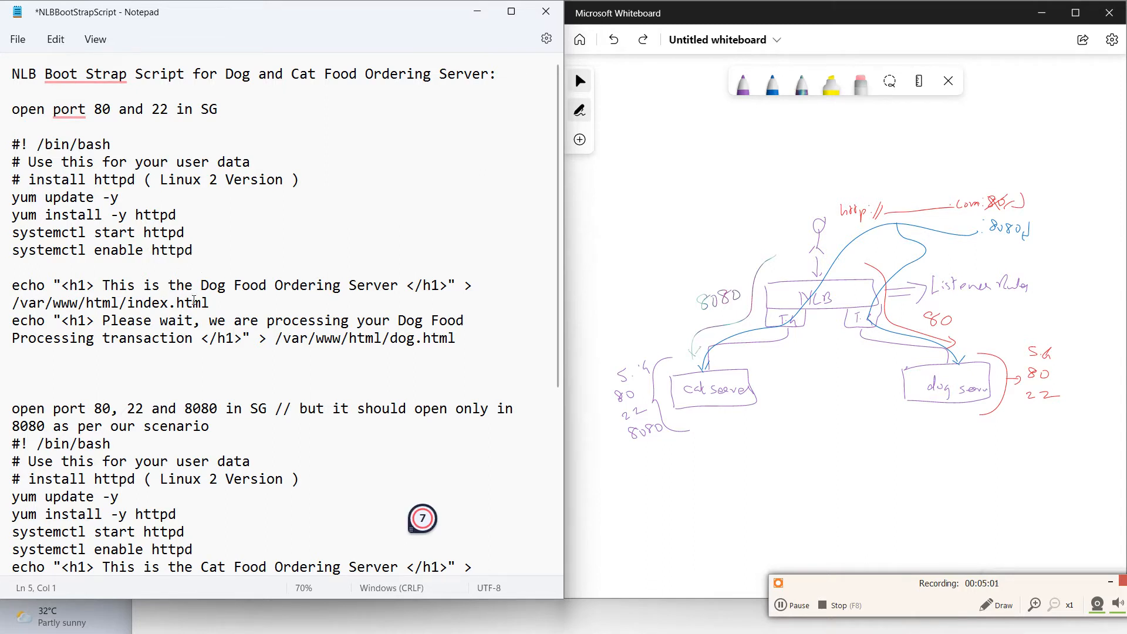
# - Examine the dog script's two echo commands, highlighting their heading texts and the index.html and dog.html targets
pyautogui.moveTo(102, 285); pyautogui.dragTo(378, 285)
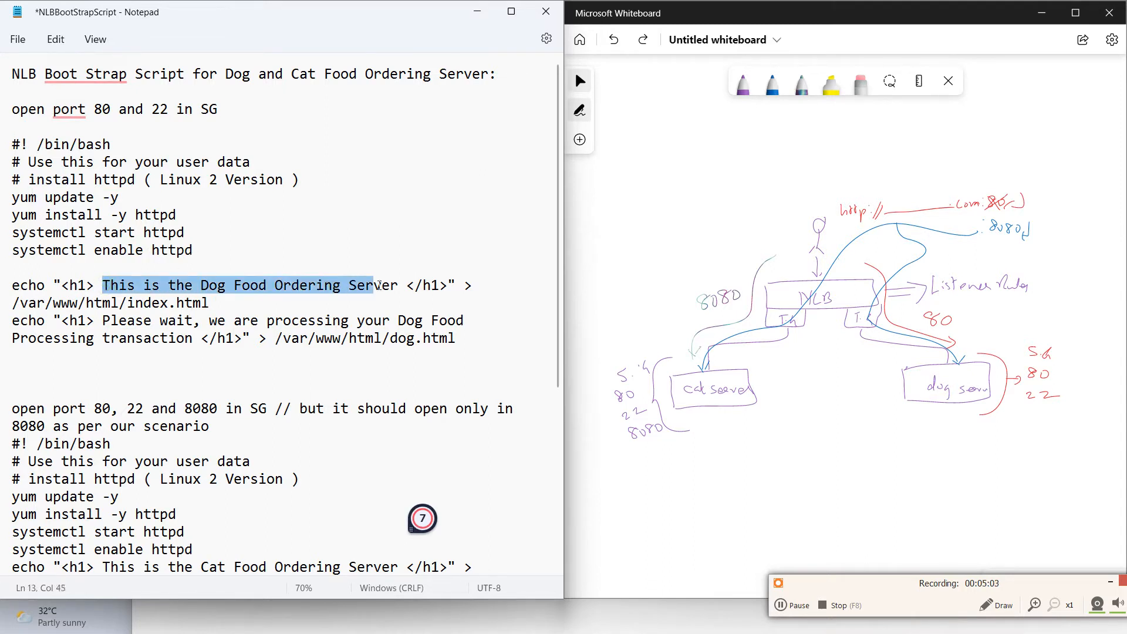
pyautogui.moveTo(127, 303); pyautogui.dragTo(193, 303)
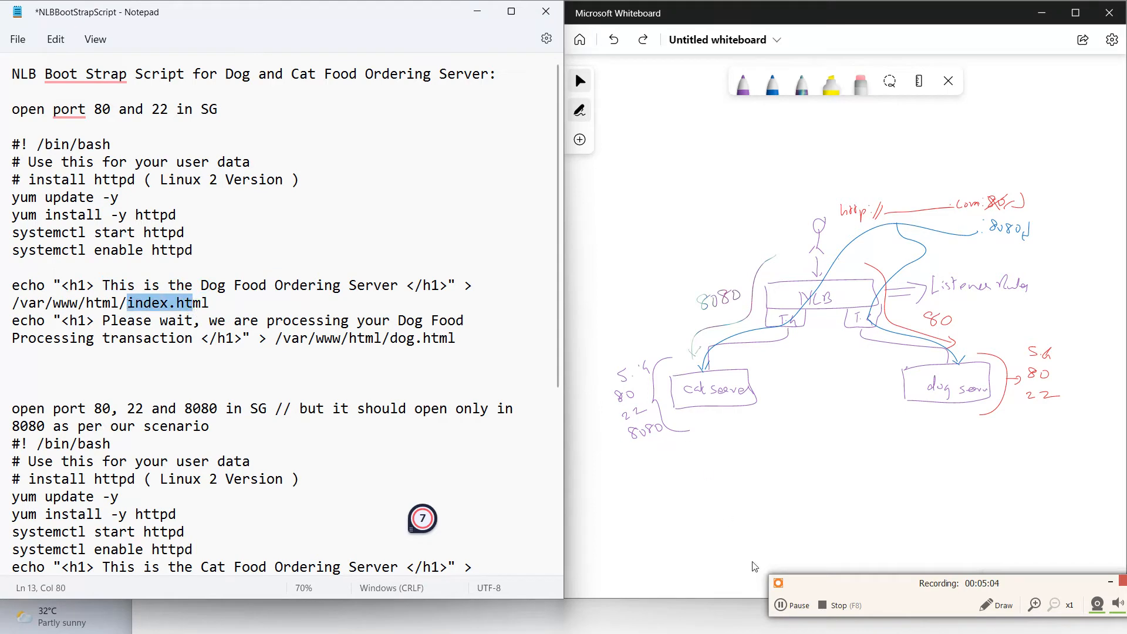
pyautogui.click(792, 605)
pyautogui.click(144, 320)
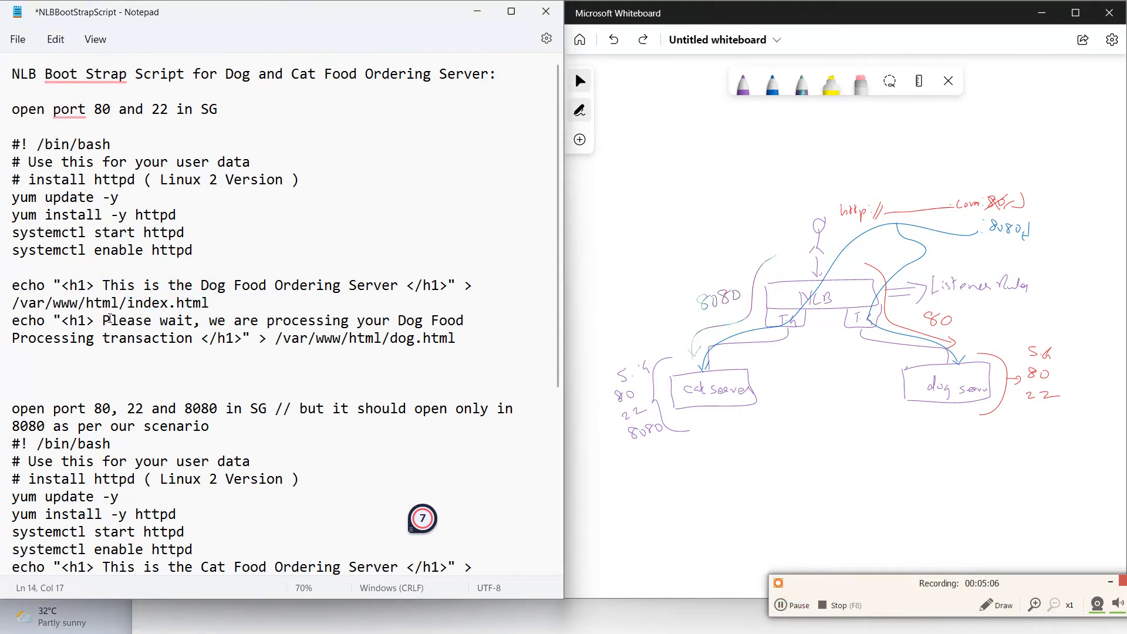
pyautogui.moveTo(110, 320); pyautogui.dragTo(192, 330)
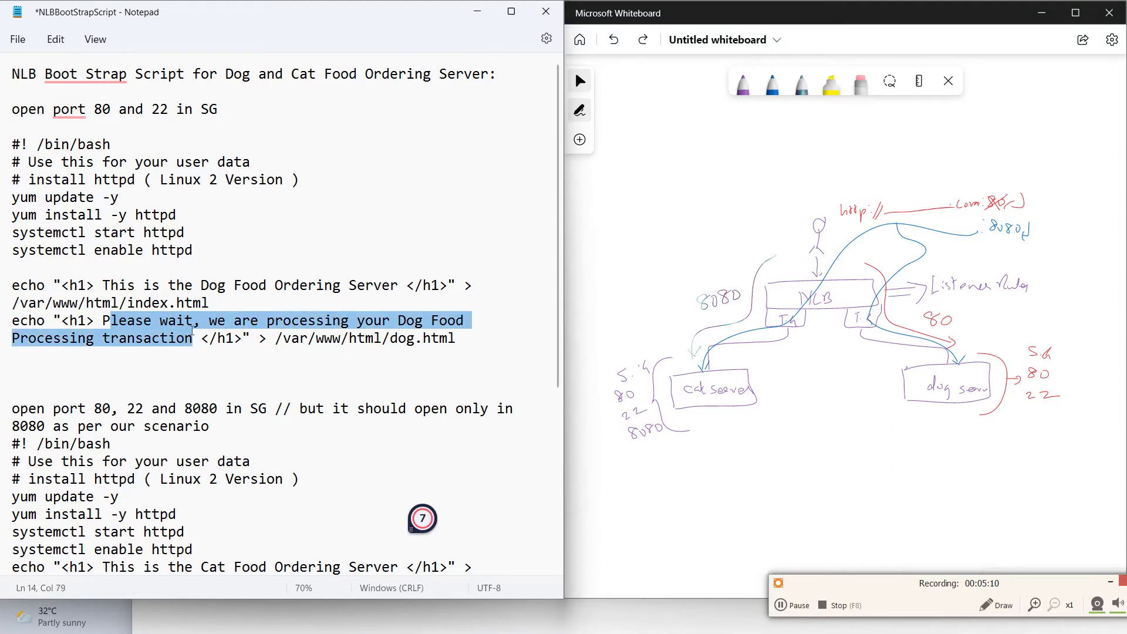
pyautogui.click(444, 347)
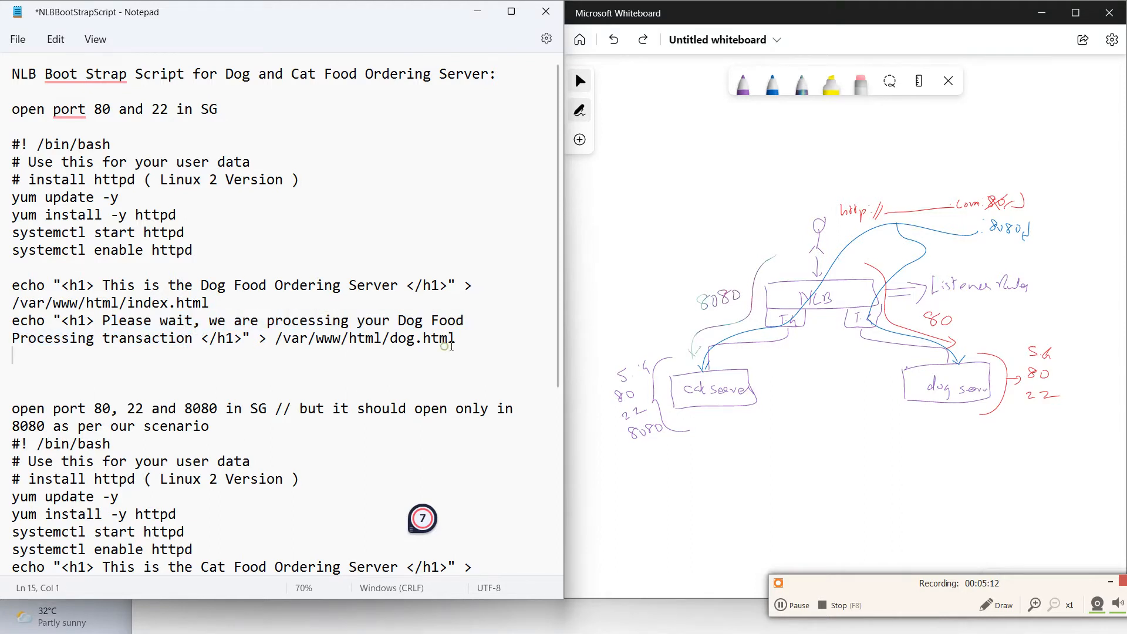
pyautogui.moveTo(462, 338); pyautogui.dragTo(399, 339)
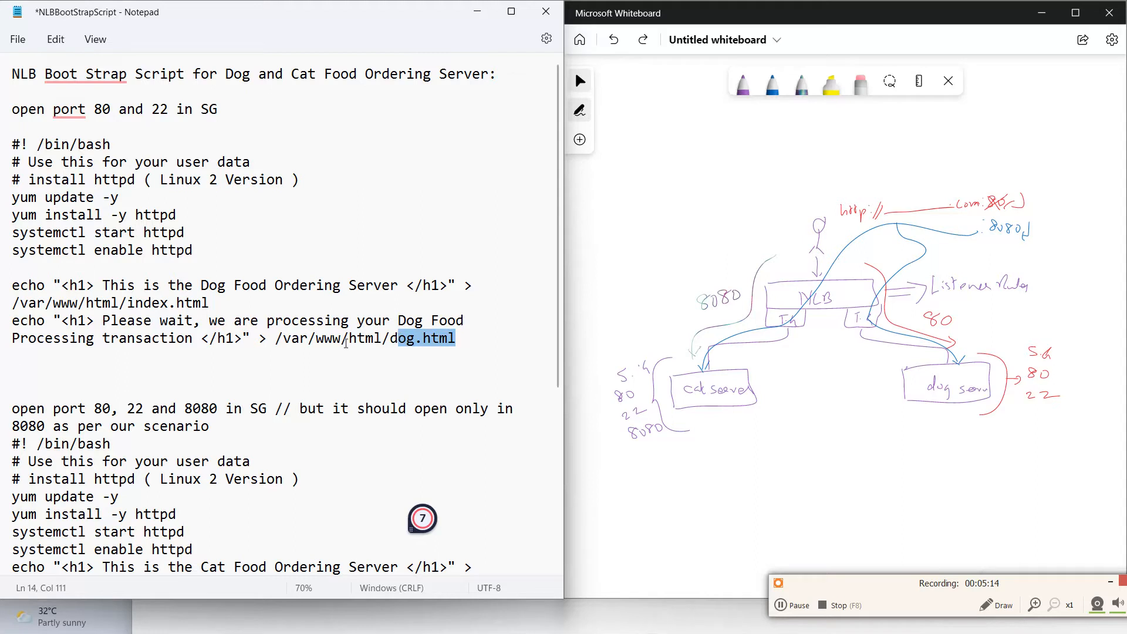
pyautogui.click(317, 340)
# - Delete the echo command that writes dog.html from the dog script, and undo the deletion
pyautogui.tripleClick(439, 338)
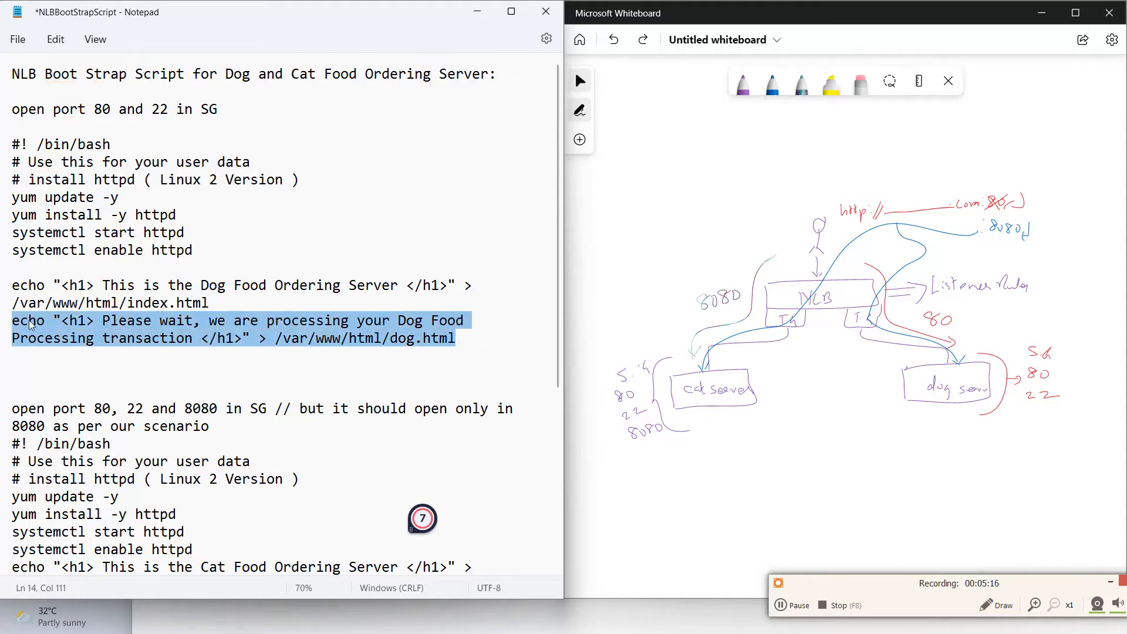
pyautogui.press('Delete')
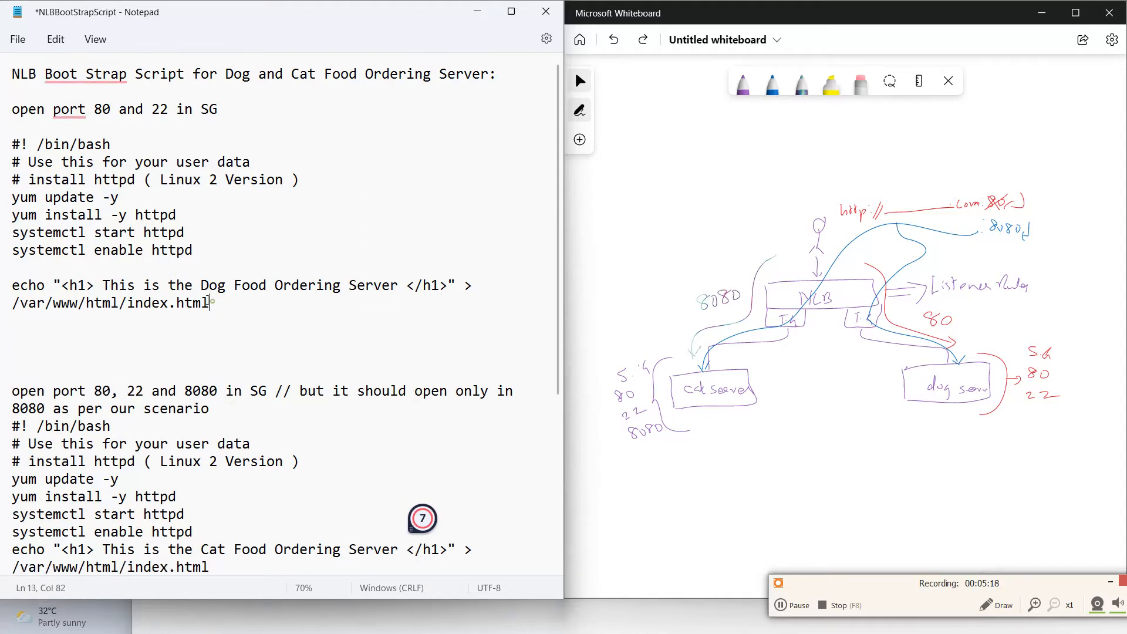
pyautogui.tripleClick(261, 299)
pyautogui.hotkey('ctrl', 'z')
pyautogui.click(306, 324)
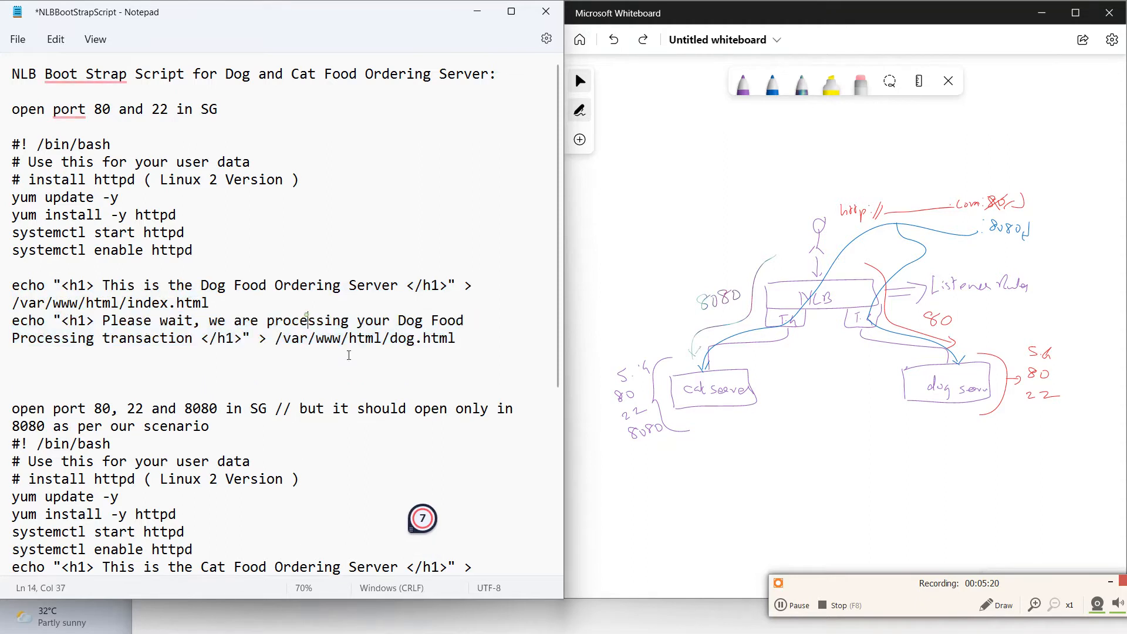
# - Copy the dog script from #! /bin/bash through the dog.html line into the instance's user data in the AWS console
pyautogui.moveTo(463, 339); pyautogui.dragTo(11, 145)
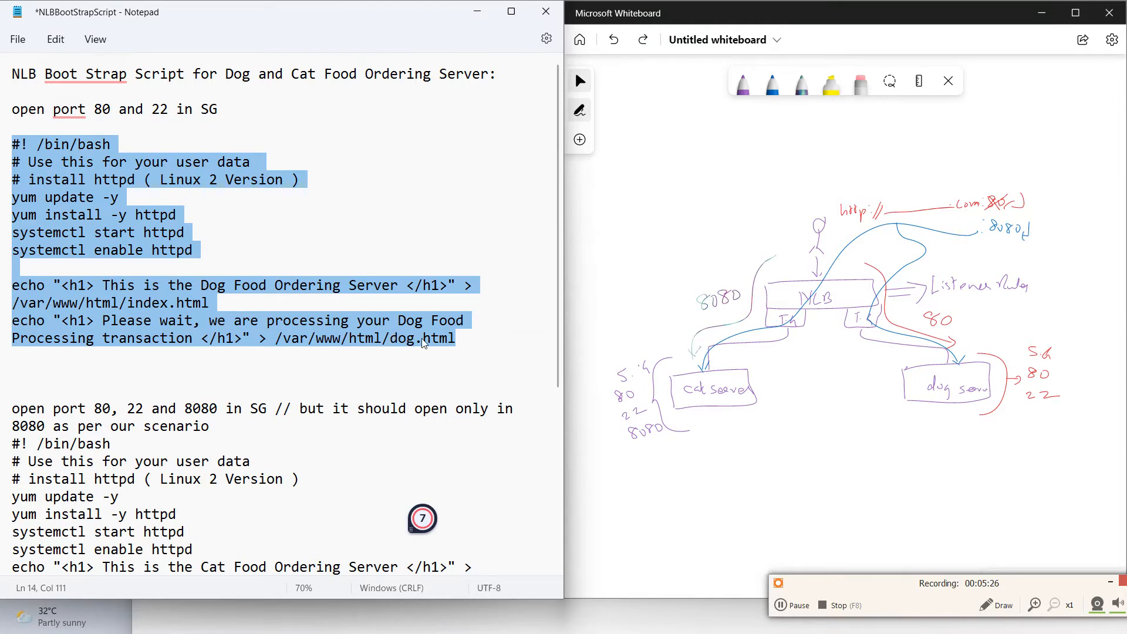
pyautogui.hotkey('alt', 'Tab')
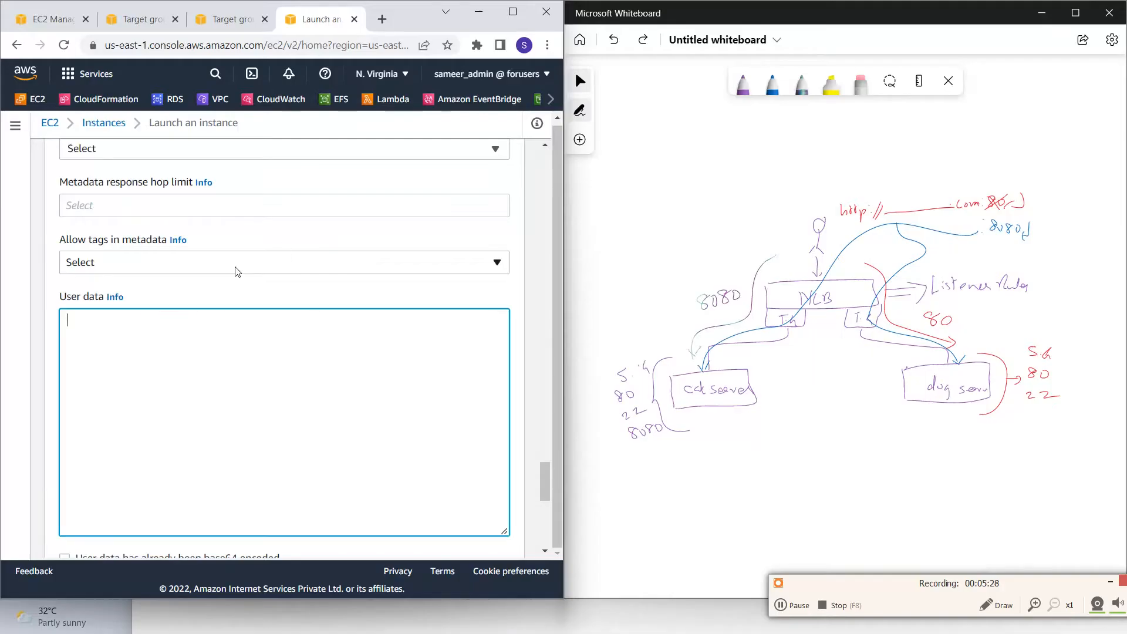
pyautogui.write('#! /bin/bash # Use this for your user data (script from top to bottom) # install httpd (Linux 2 version) yum update -y yum install -y httpd systemctl start httpd systemctl enable httpd  echo "<h1> This is the Dog Food Ordering Server </h1>" > /var/www/html/index.html echo "<h1> Please wait, we are processing your Dog Food Processing transaction </h1>" > /var/www/html/dog.html')
pyautogui.scroll(20, 135, 345)
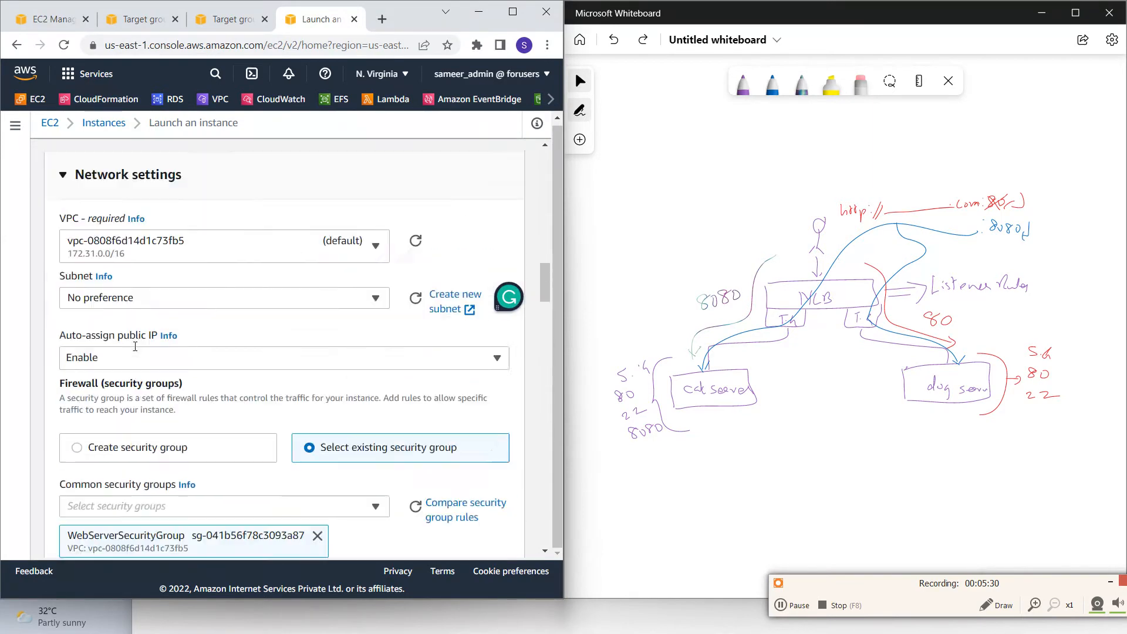
pyautogui.scroll(3, 135, 346)
pyautogui.scroll(-3, 125, 363)
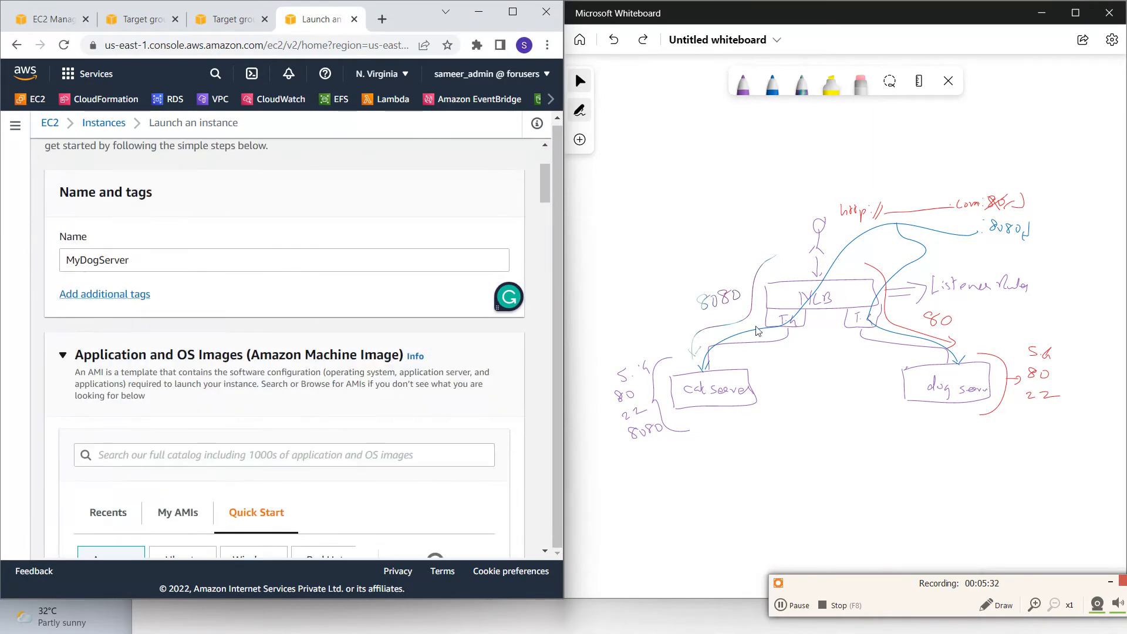
pyautogui.moveTo(886, 406); pyautogui.dragTo(891, 411)
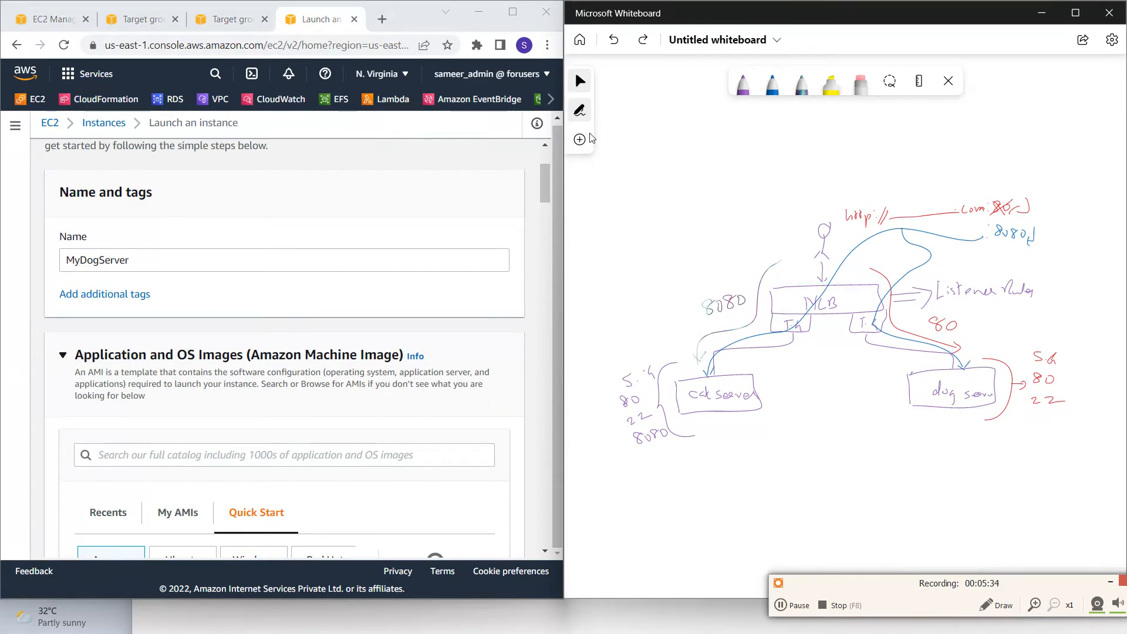
pyautogui.click(580, 114)
pyautogui.moveTo(898, 363)
pyautogui.mouseDown()
pyautogui.moveTo(879, 414)
pyautogui.moveTo(886, 370)
pyautogui.mouseUp()
pyautogui.click(580, 111)
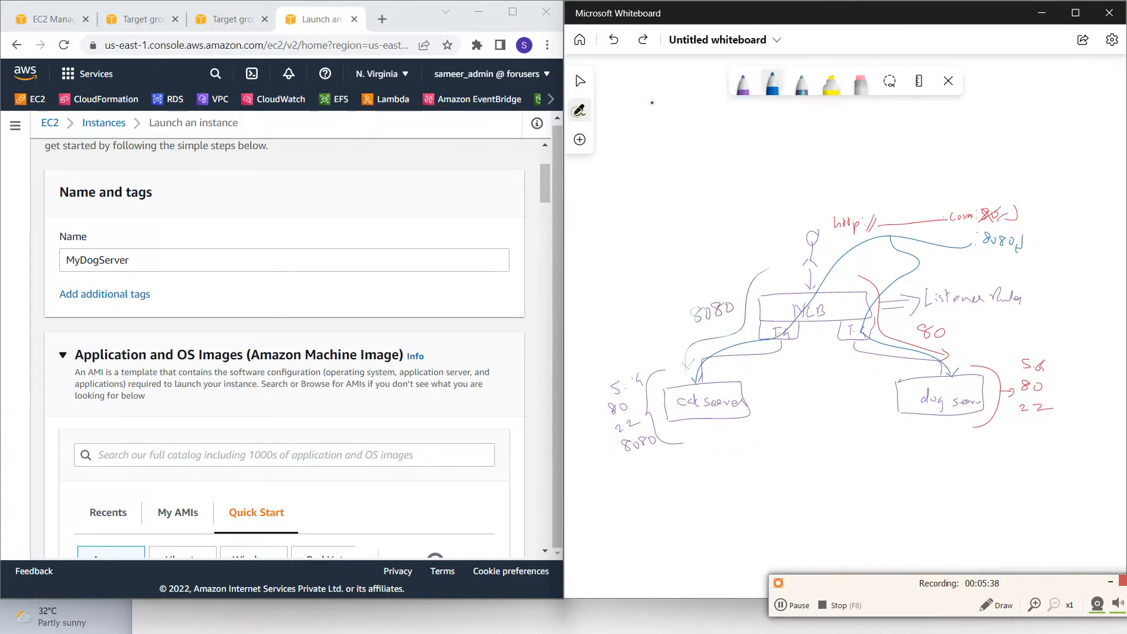
pyautogui.click(743, 84)
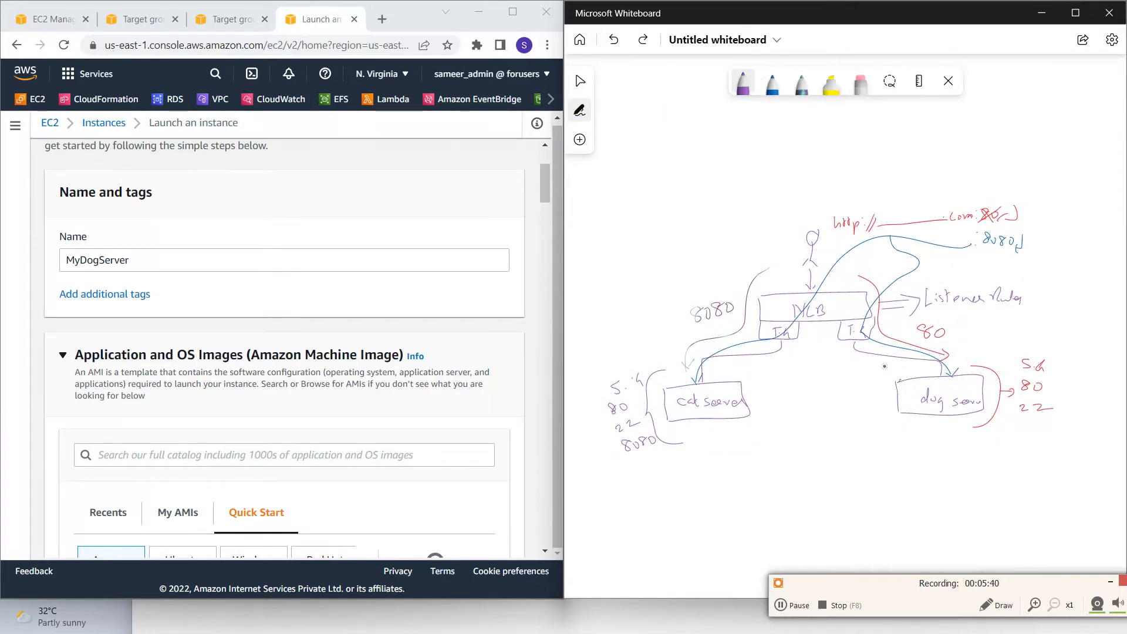
pyautogui.moveTo(885, 366); pyautogui.dragTo(879, 405)
pyautogui.hotkey('ctrl', 'z')
pyautogui.click(580, 81)
# - Review the dog script's echo lines in the instance's user data and launch the MyDogServer instance
pyautogui.scroll(-20, 354, 440)
pyautogui.scroll(-15, 354, 440)
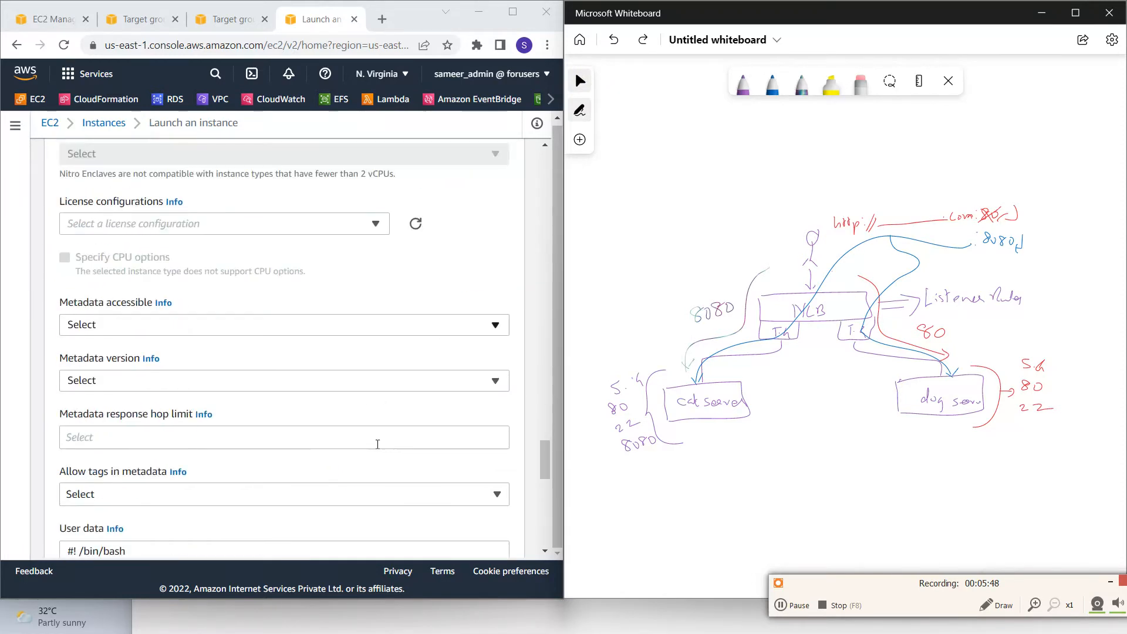
pyautogui.scroll(6, 377, 452)
pyautogui.scroll(-1, 433, 439)
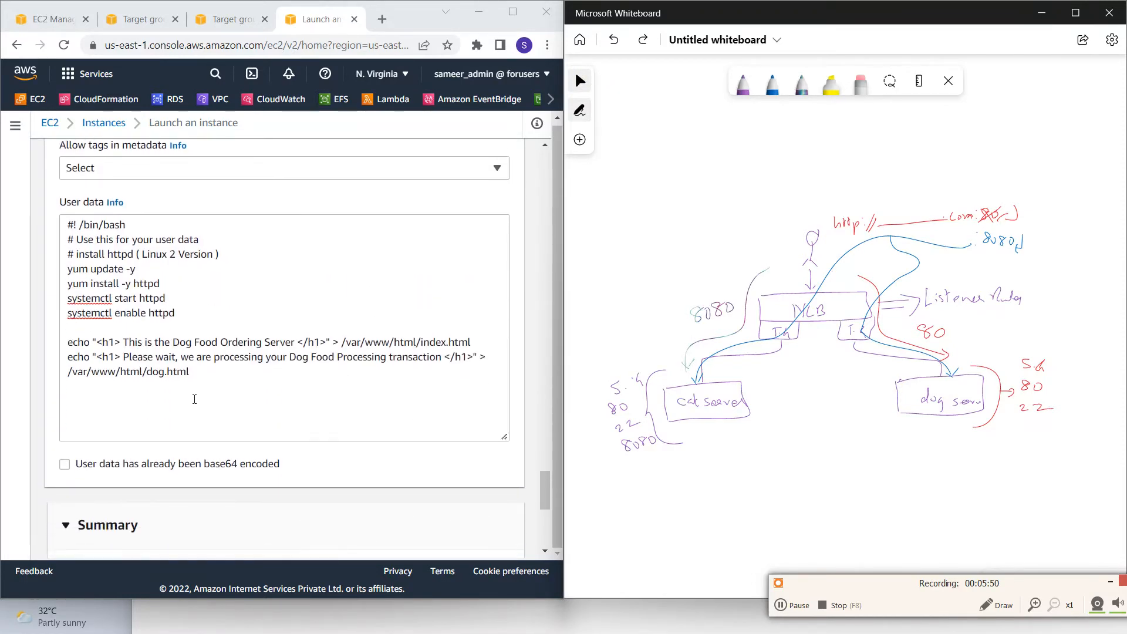
pyautogui.moveTo(186, 372); pyautogui.dragTo(142, 372)
pyautogui.moveTo(274, 345); pyautogui.dragTo(174, 345)
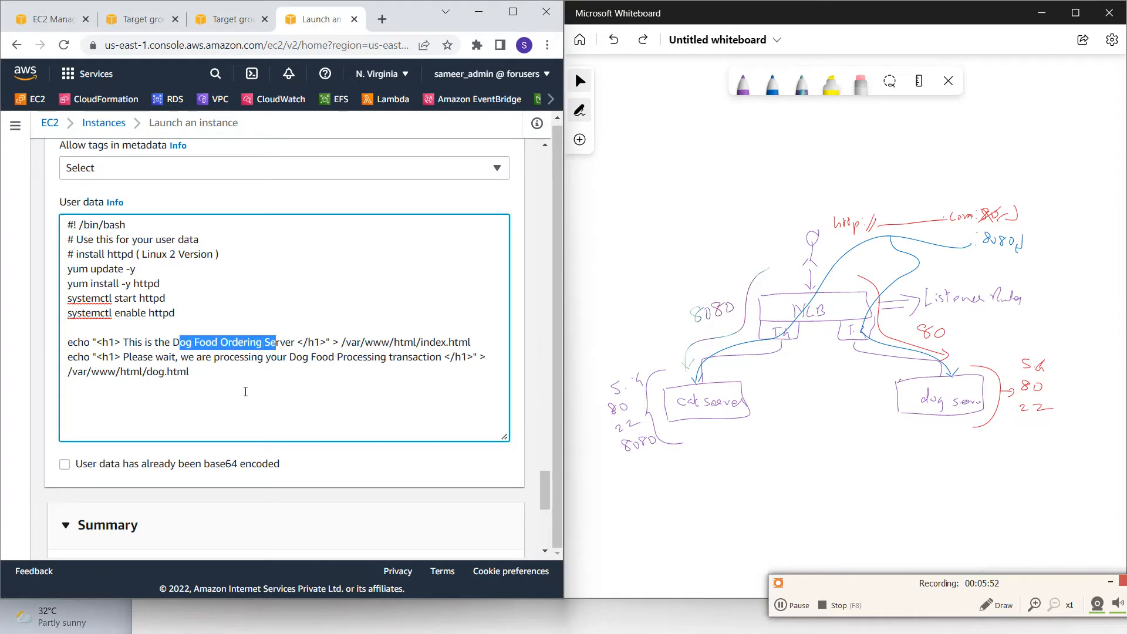
pyautogui.scroll(-8, 407, 363)
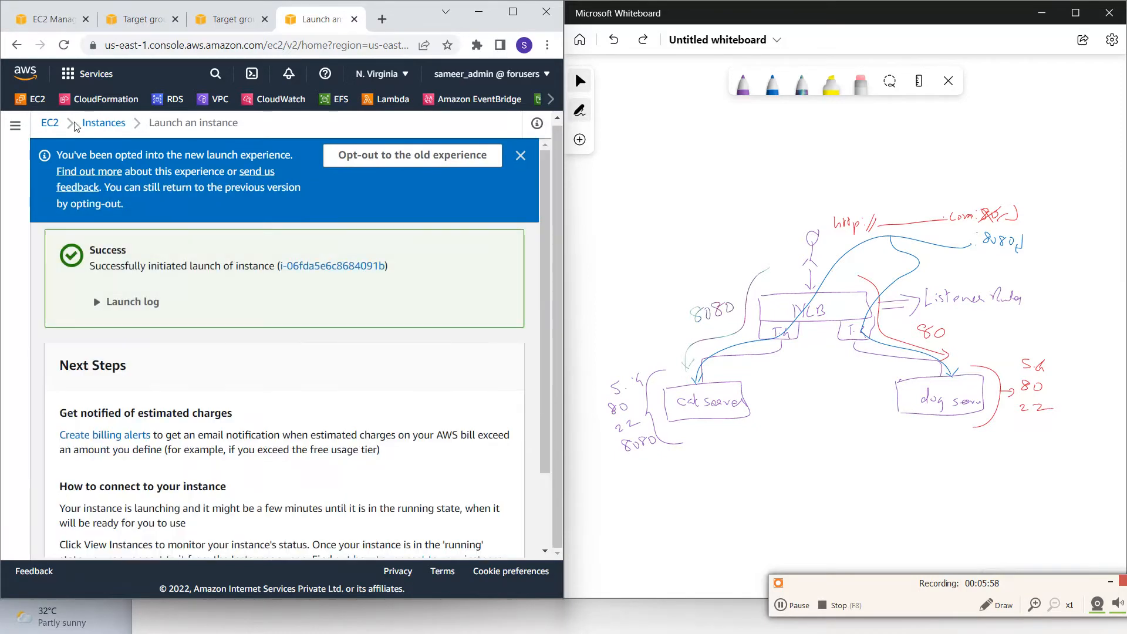
# - Start launching another EC2 instance from the instances list and name it MyCatServer
pyautogui.click(104, 122)
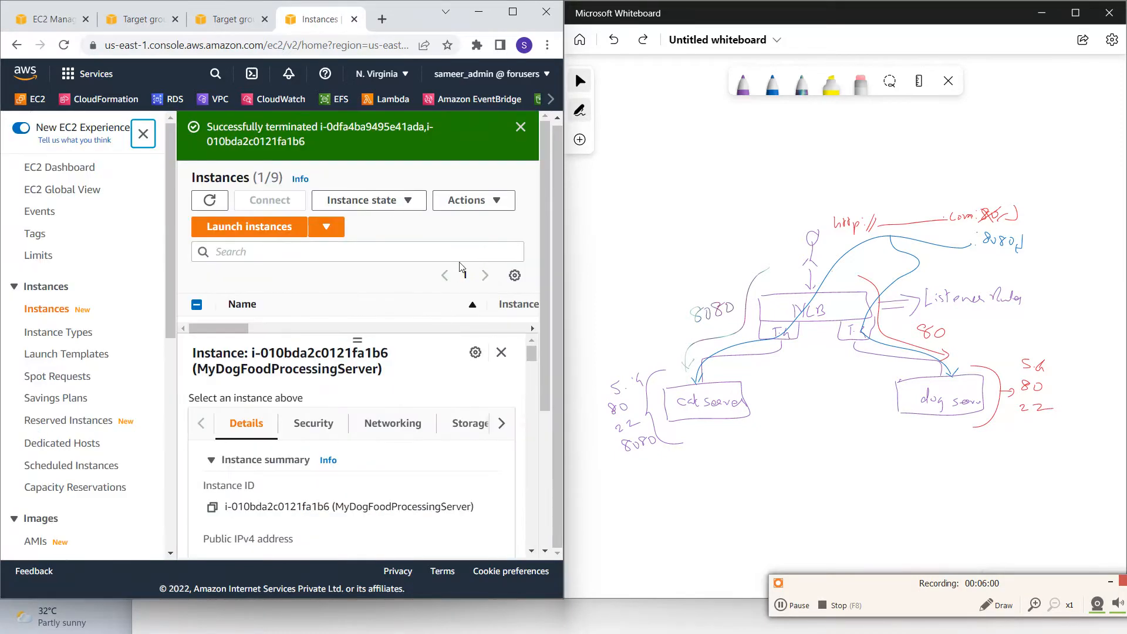
pyautogui.click(277, 227)
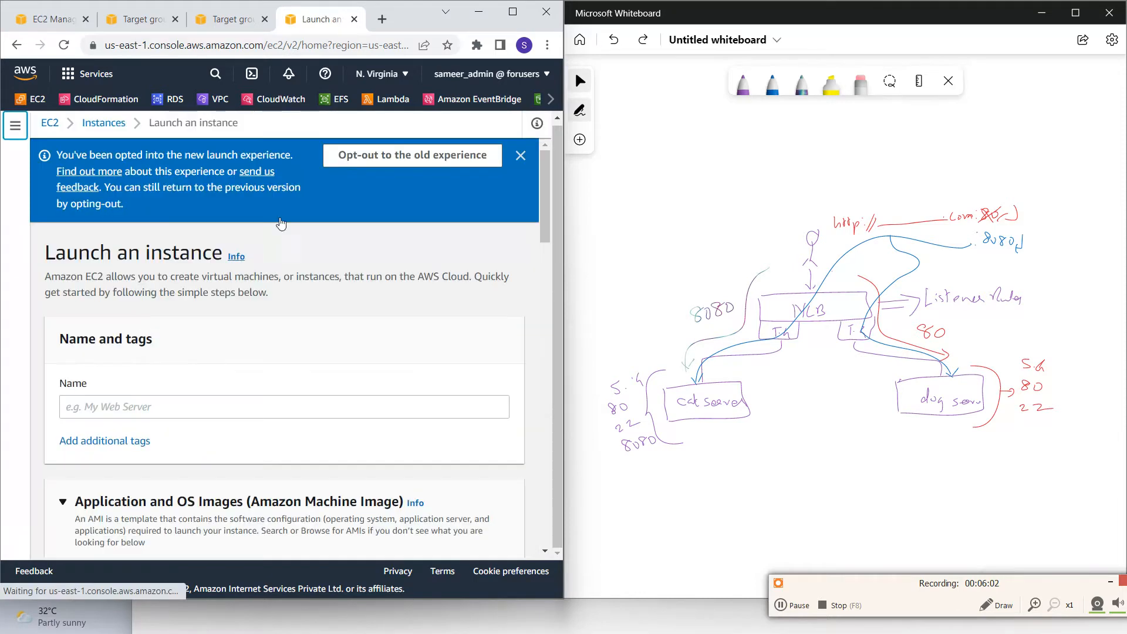
pyautogui.scroll(-1, 238, 360)
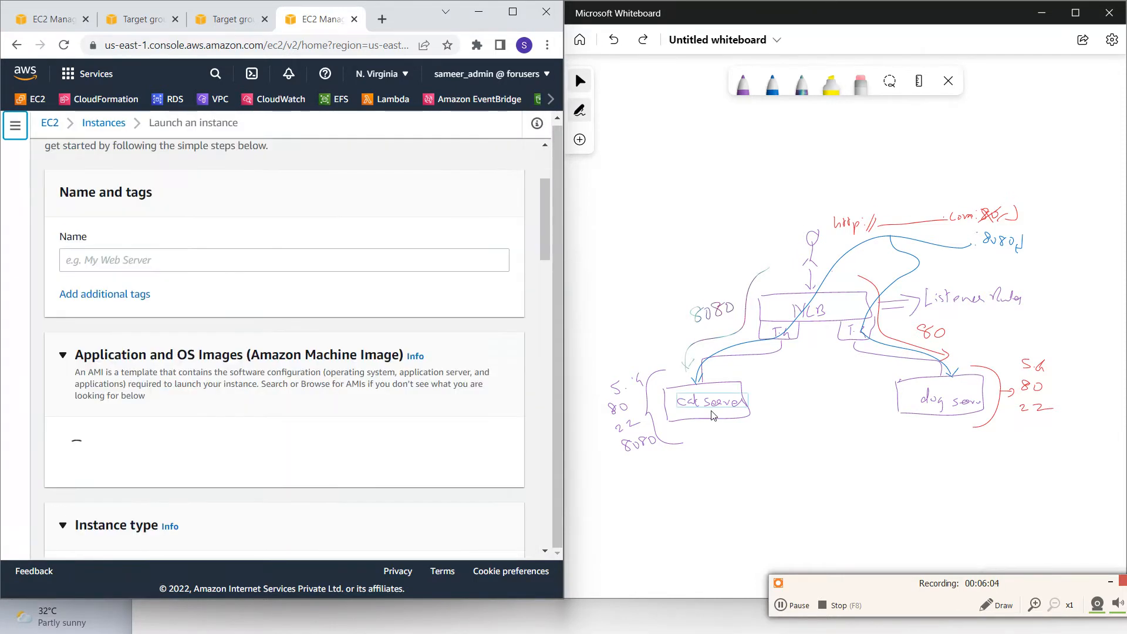
pyautogui.click(707, 406)
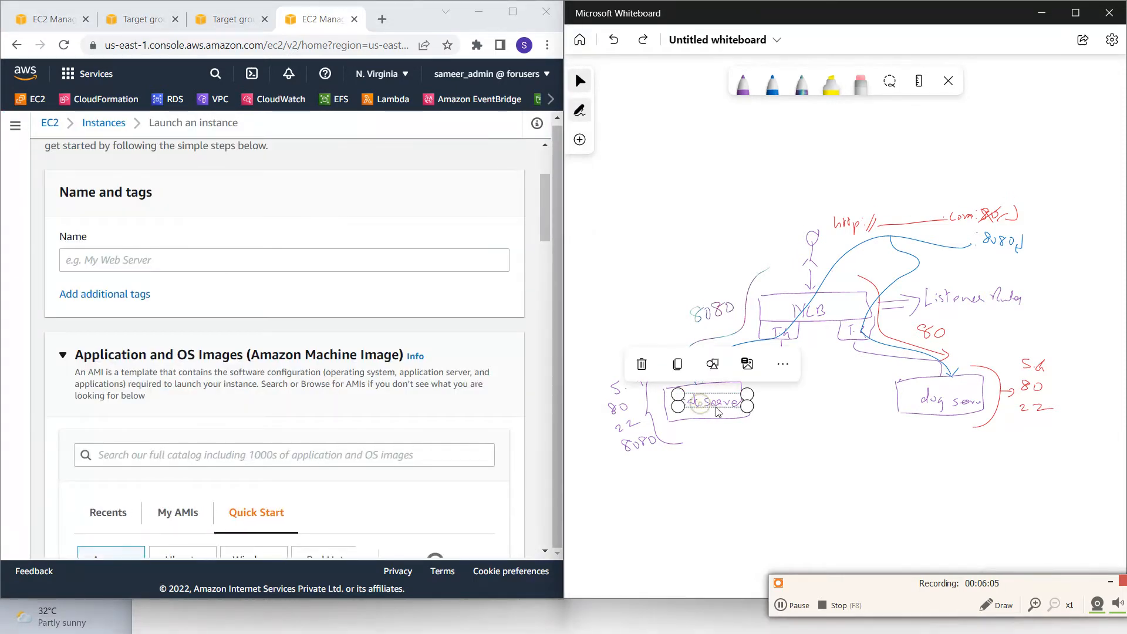
pyautogui.click(95, 262)
pyautogui.write('My')
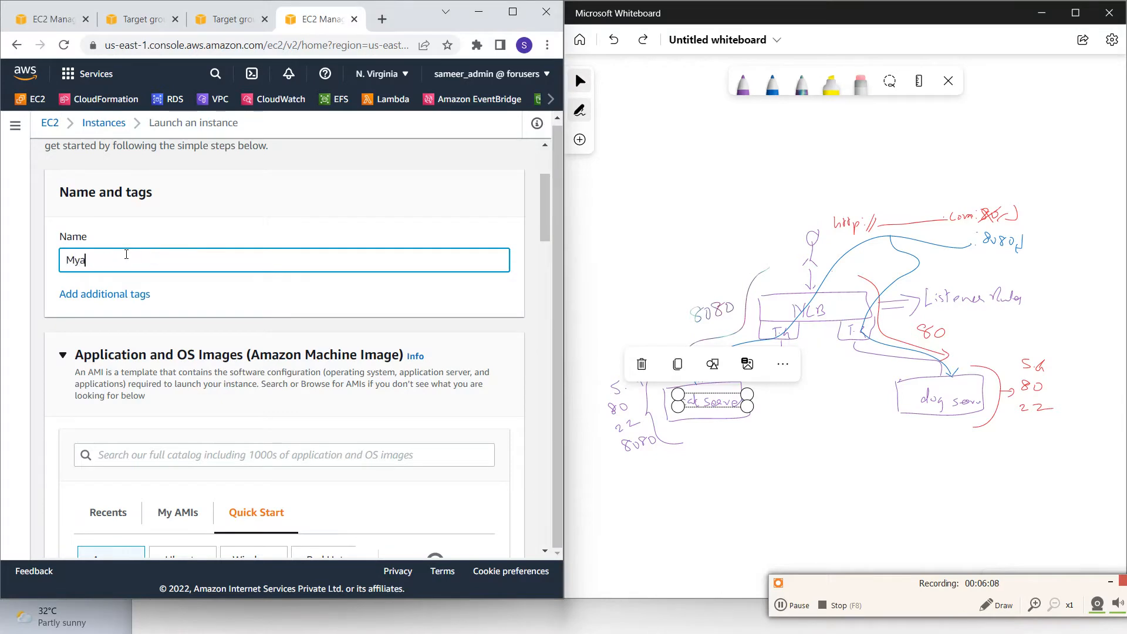
pyautogui.write('CatServer')
# - Set the MyCatServer instance to proceed without a key pair
pyautogui.scroll(-15, 143, 256)
pyautogui.scroll(-3, 163, 321)
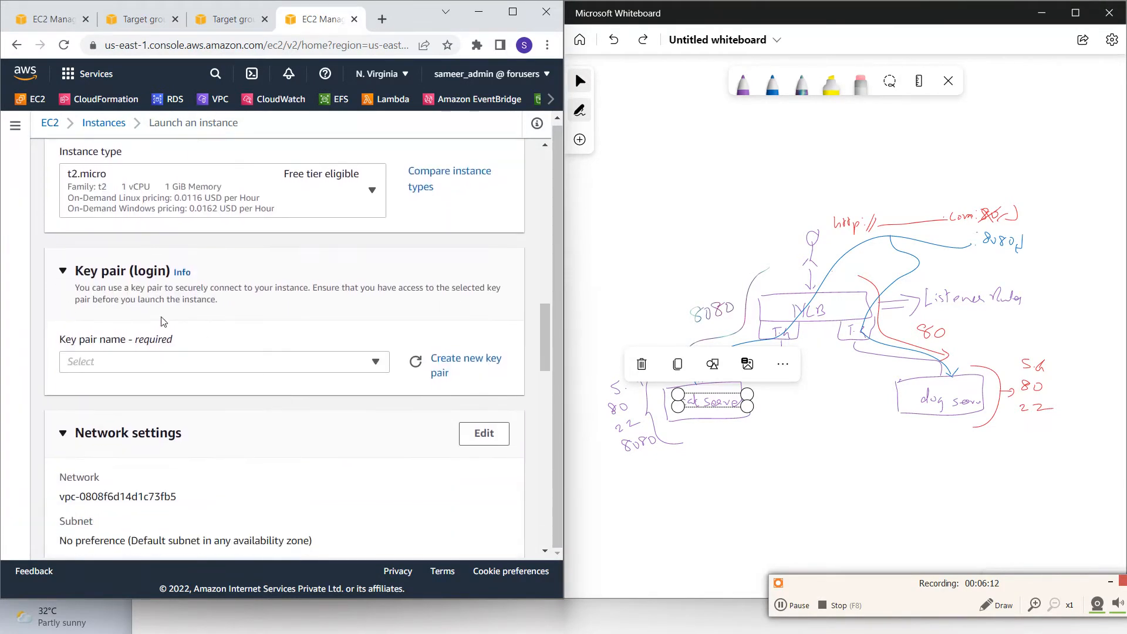
pyautogui.click(204, 364)
pyautogui.click(204, 405)
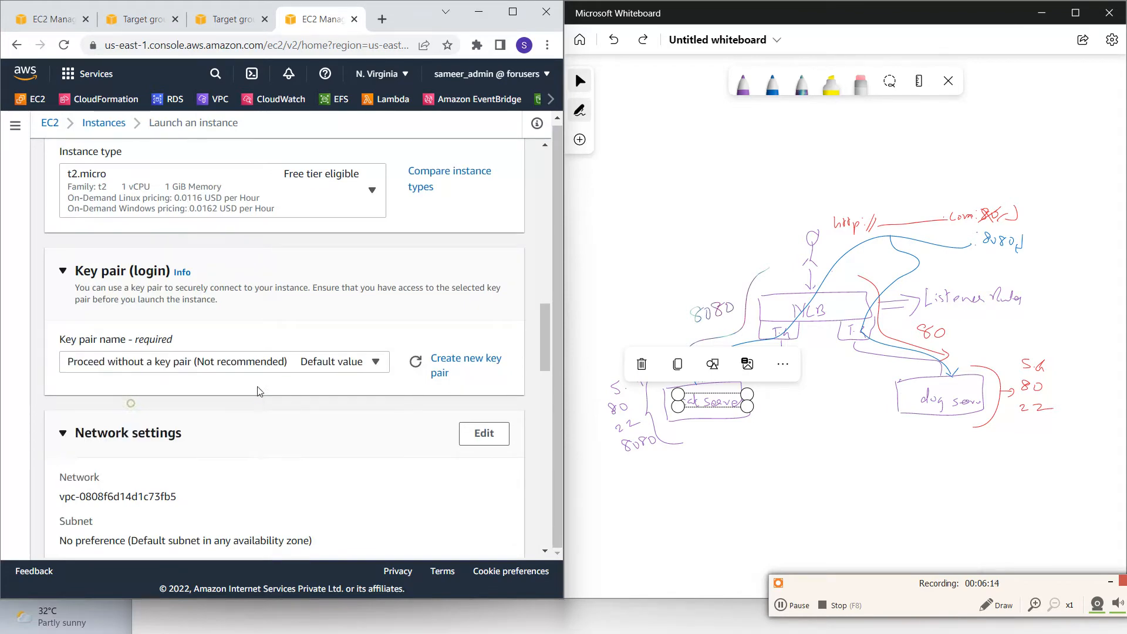
# - Edit the instance's network settings to use the existing security group MyCatSG
pyautogui.scroll(-6, 453, 191)
pyautogui.click(485, 142)
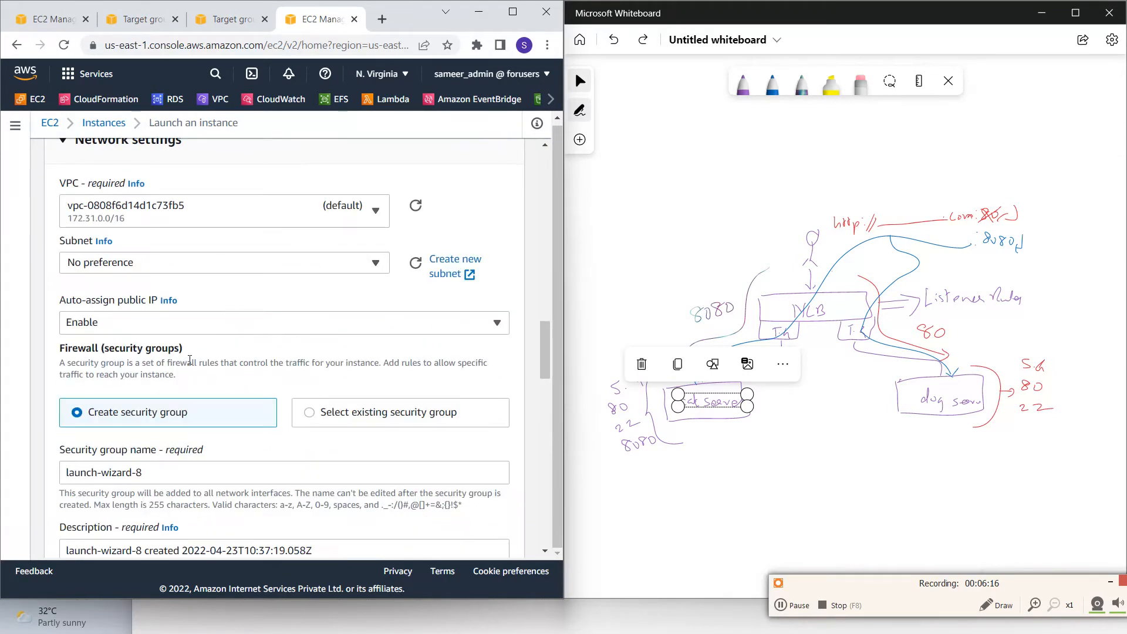
pyautogui.scroll(-3, 332, 273)
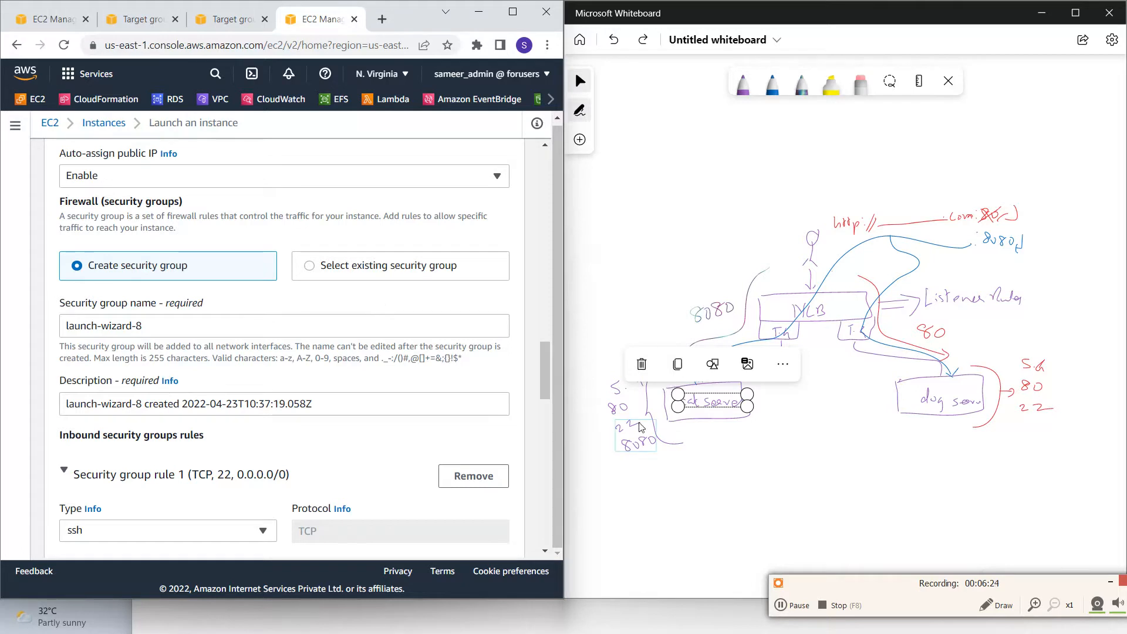
pyautogui.click(632, 451)
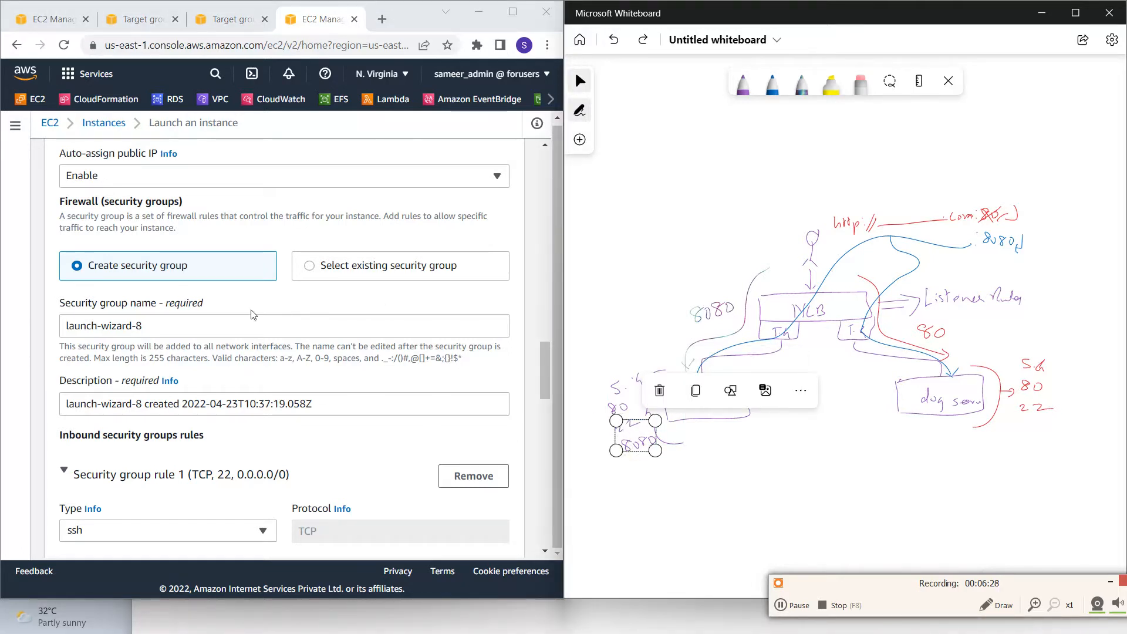
pyautogui.click(309, 264)
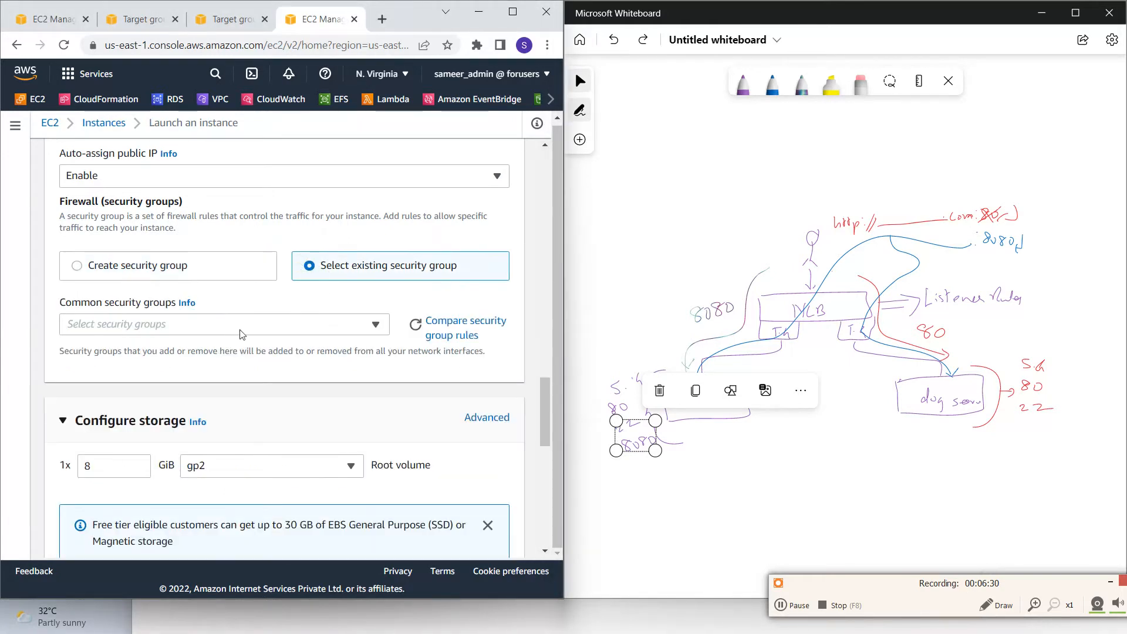
pyautogui.click(243, 324)
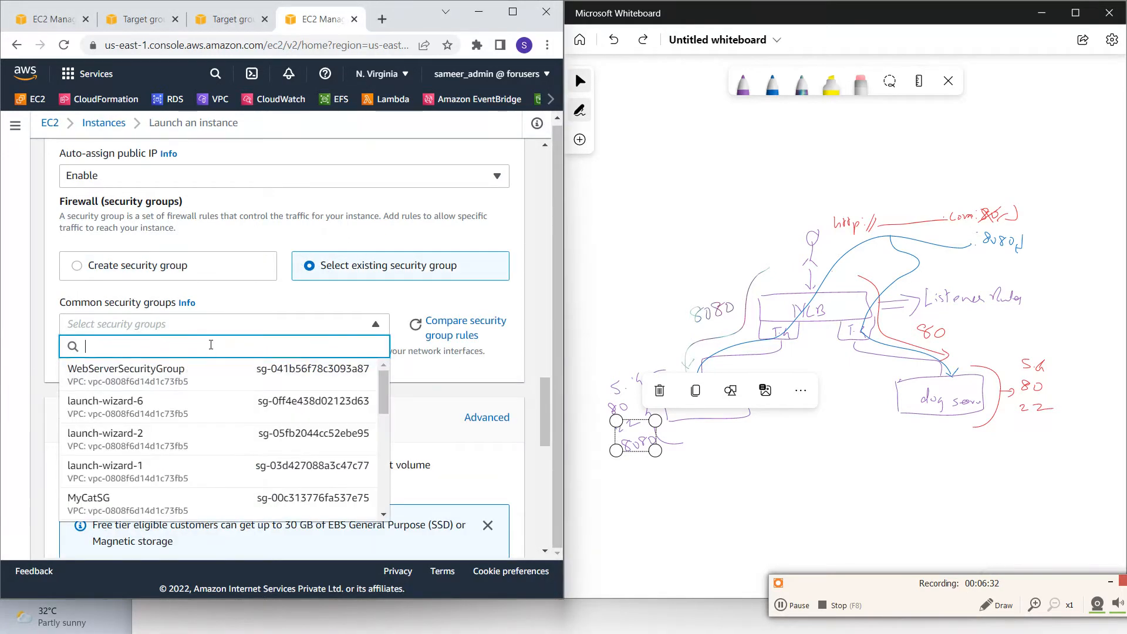
pyautogui.click(210, 498)
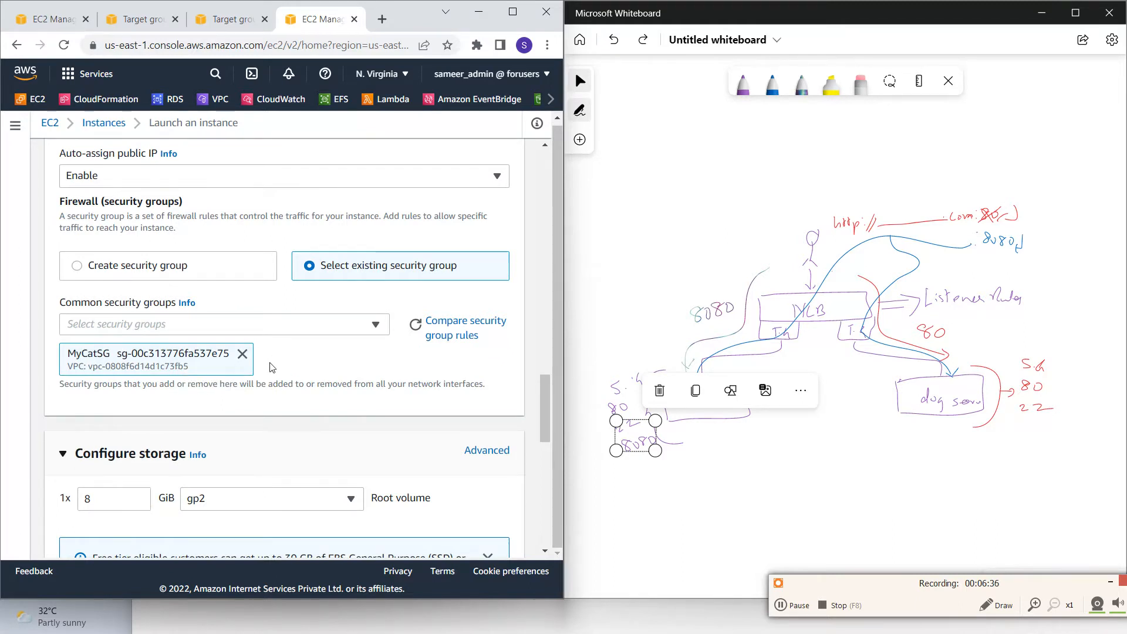
pyautogui.scroll(-1, 272, 367)
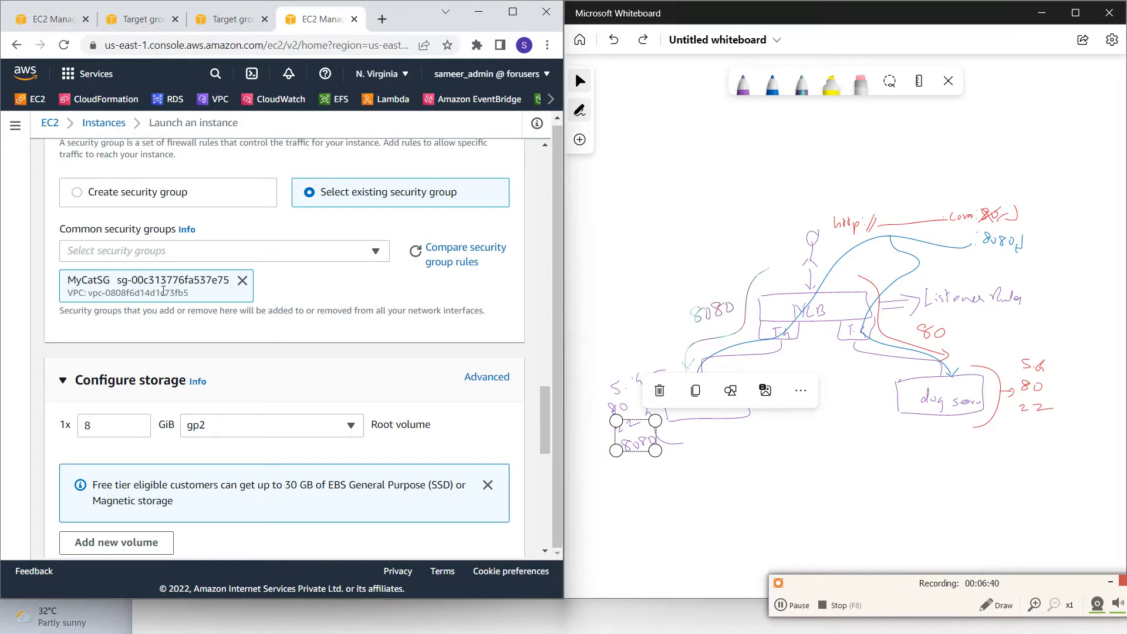
# - Open the EC2 Security Groups list in a new browser tab and switch to that tab
pyautogui.scroll(7, 163, 290)
pyautogui.click(17, 125)
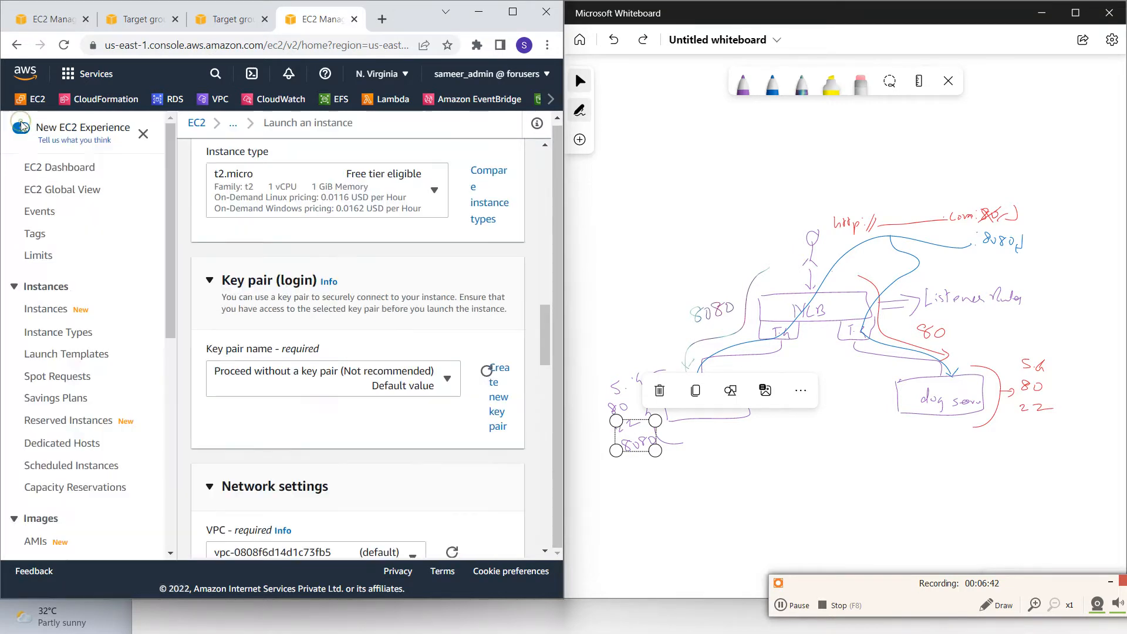
pyautogui.scroll(-7, 76, 387)
pyautogui.rightClick(78, 288)
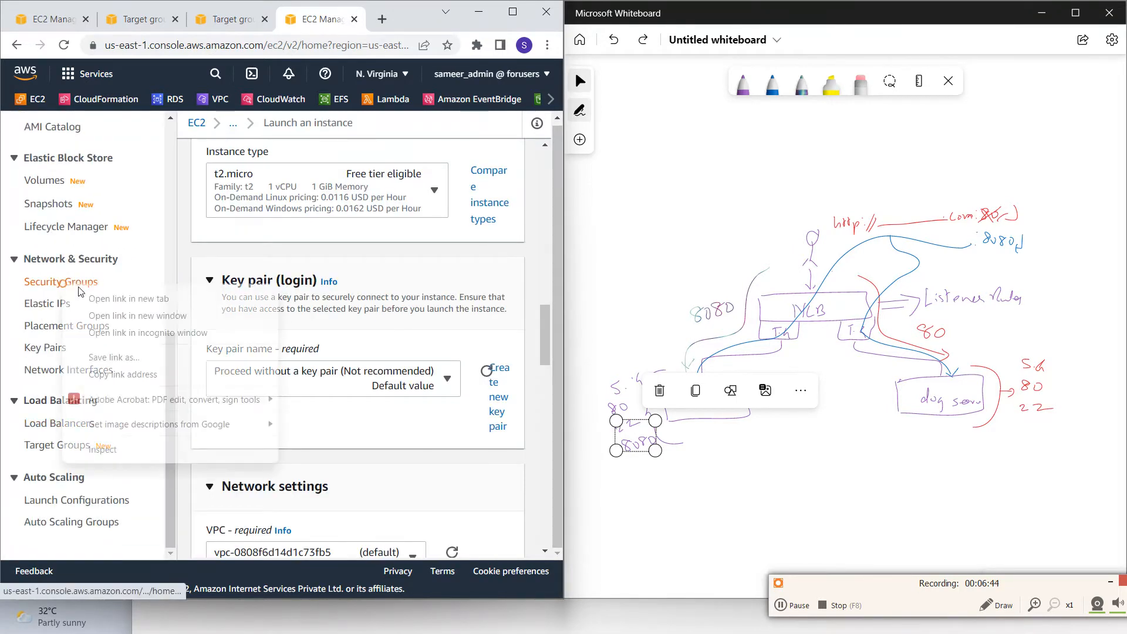
pyautogui.click(85, 299)
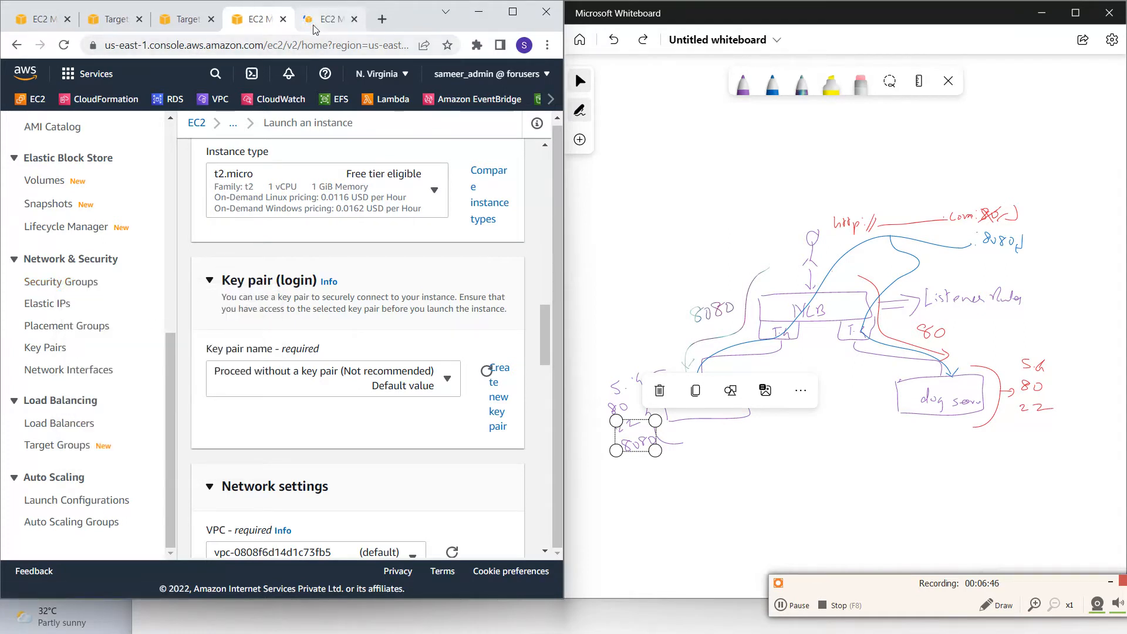
pyautogui.click(314, 27)
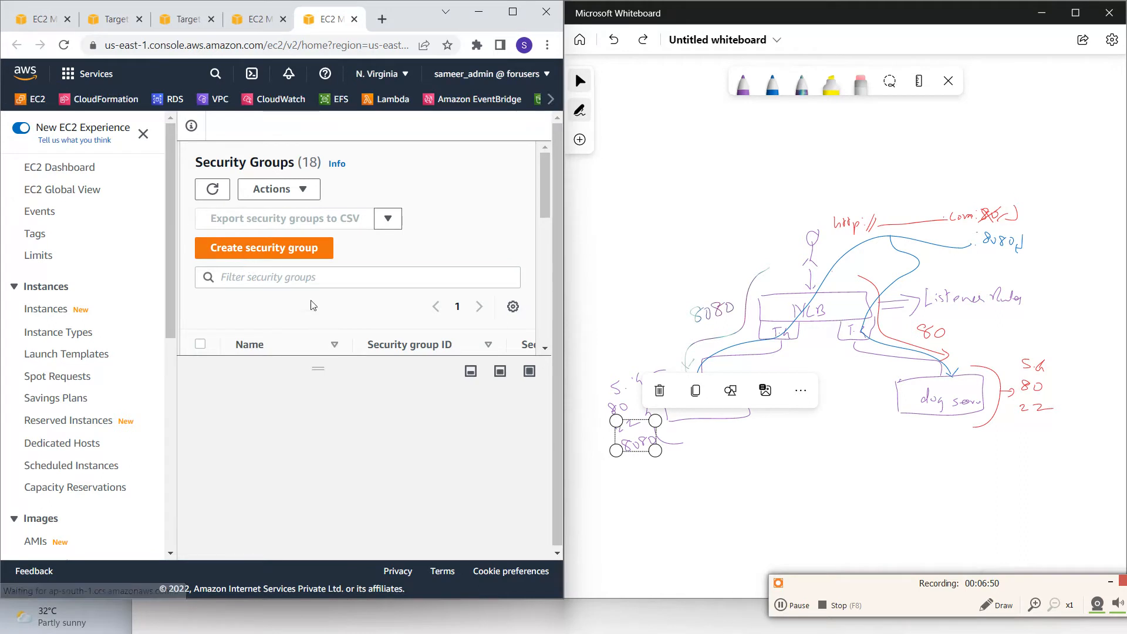
# - Search the security groups for mycat and filter the list by the security group name MyCatSG
pyautogui.click(324, 278)
pyautogui.write('mycat')
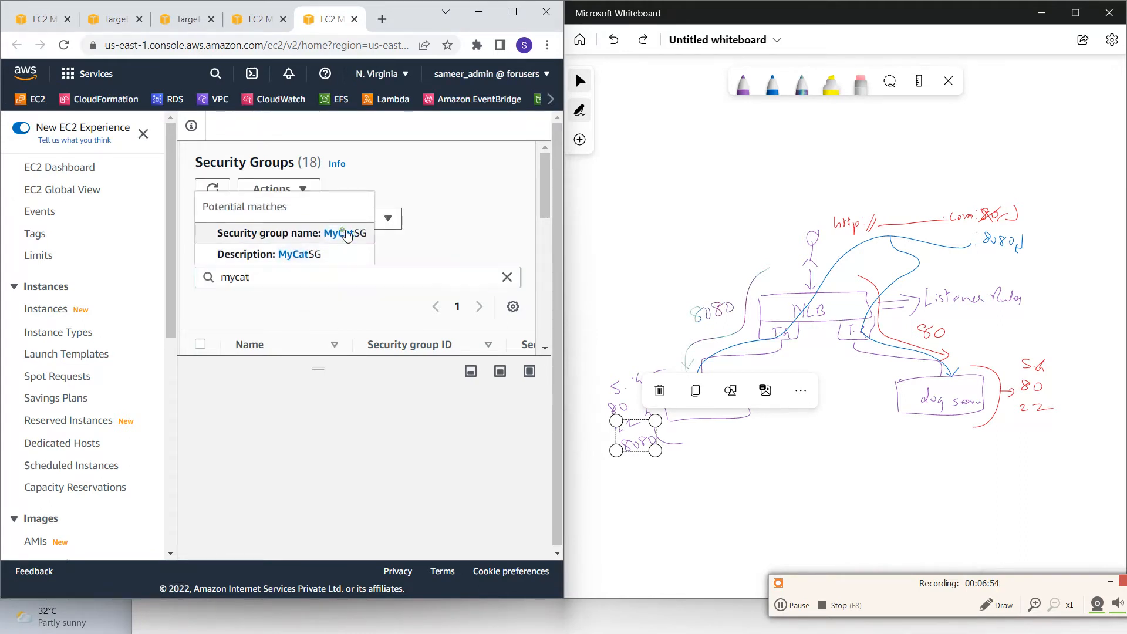
pyautogui.click(294, 233)
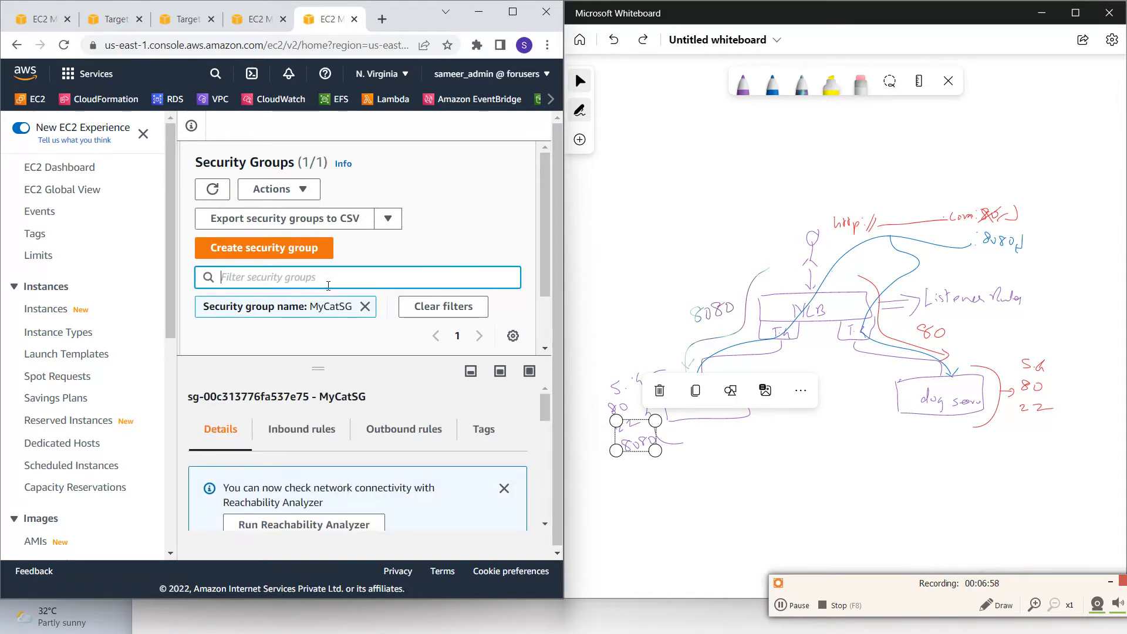
# - Examine MyCatSG's inbound rules in a maximized browser window, checking each rule's type, protocol and port range and highlighting the Custom TCP rule
pyautogui.scroll(-1, 328, 286)
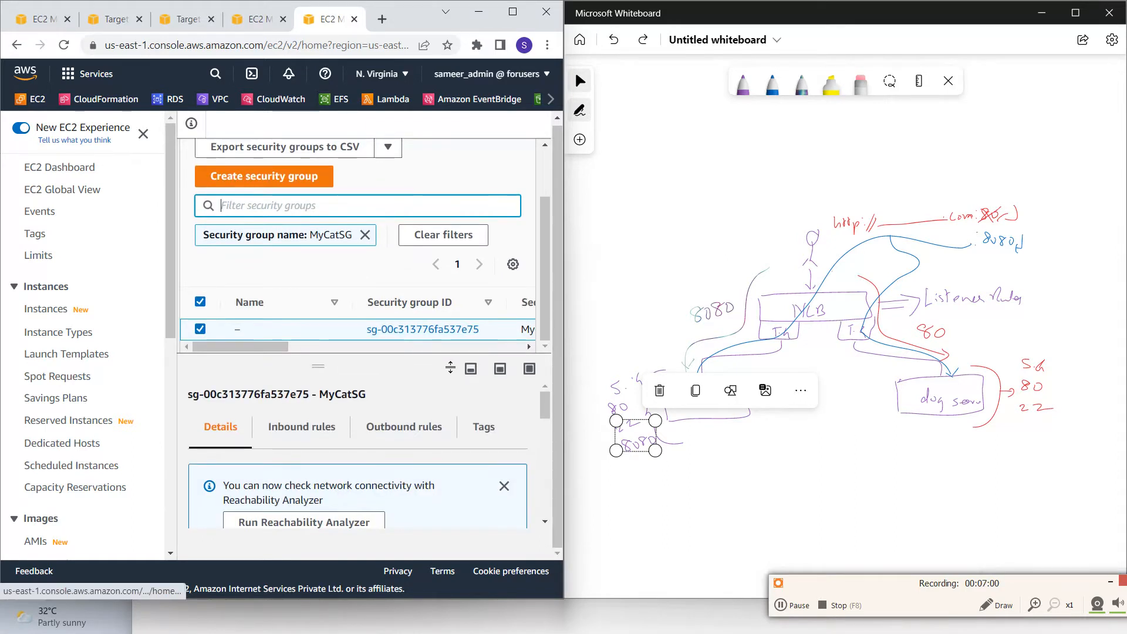
pyautogui.click(503, 485)
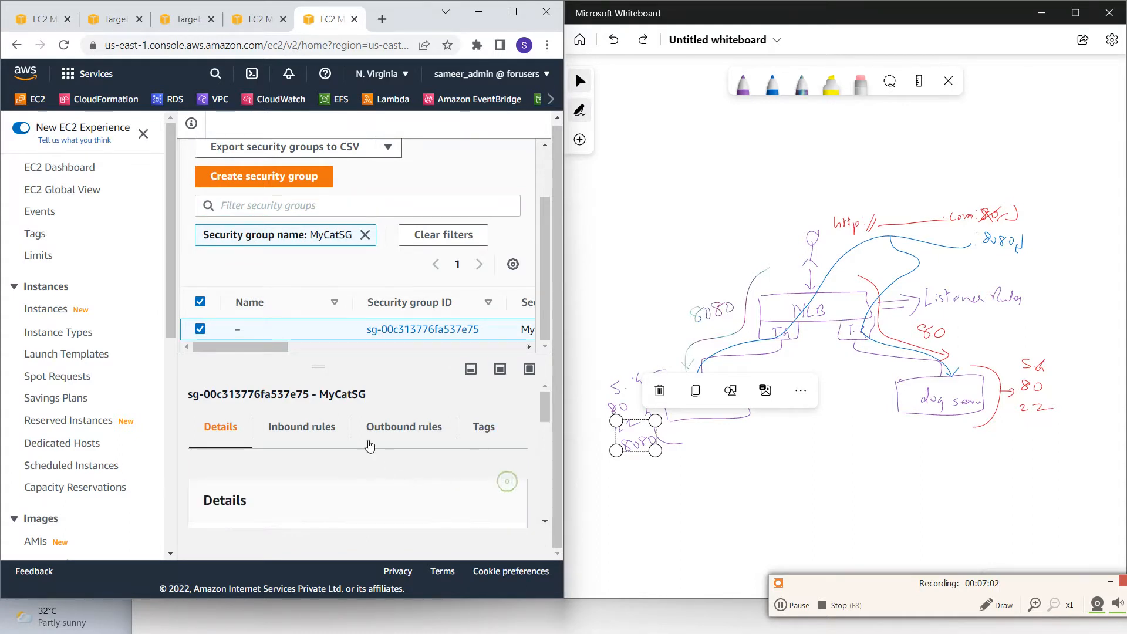
pyautogui.click(301, 426)
pyautogui.scroll(-2, 342, 508)
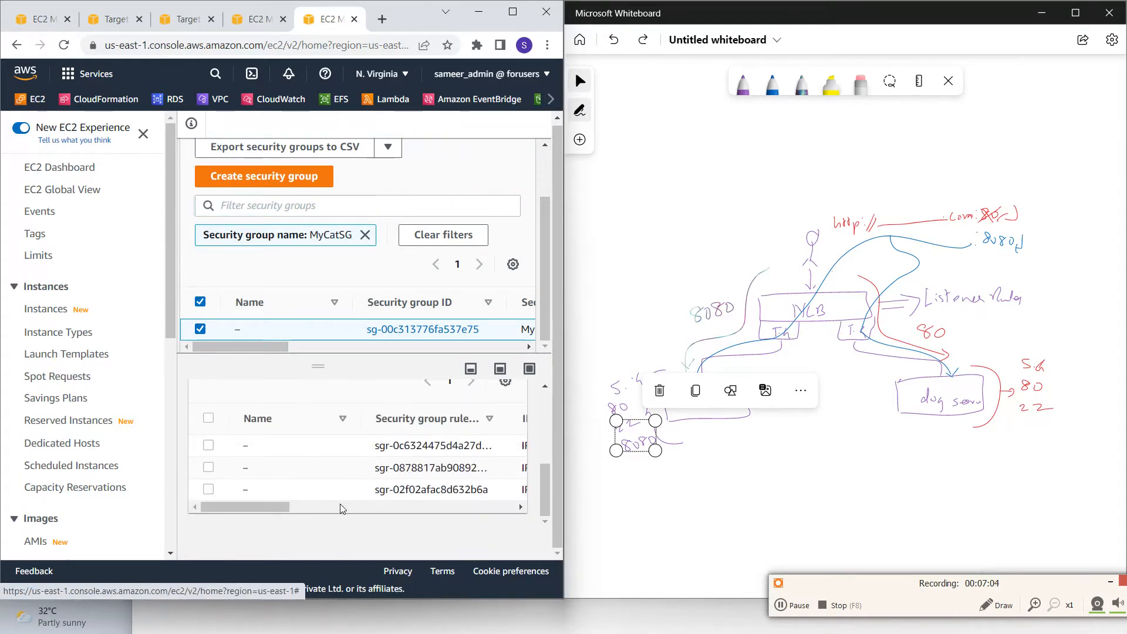
pyautogui.click(512, 11)
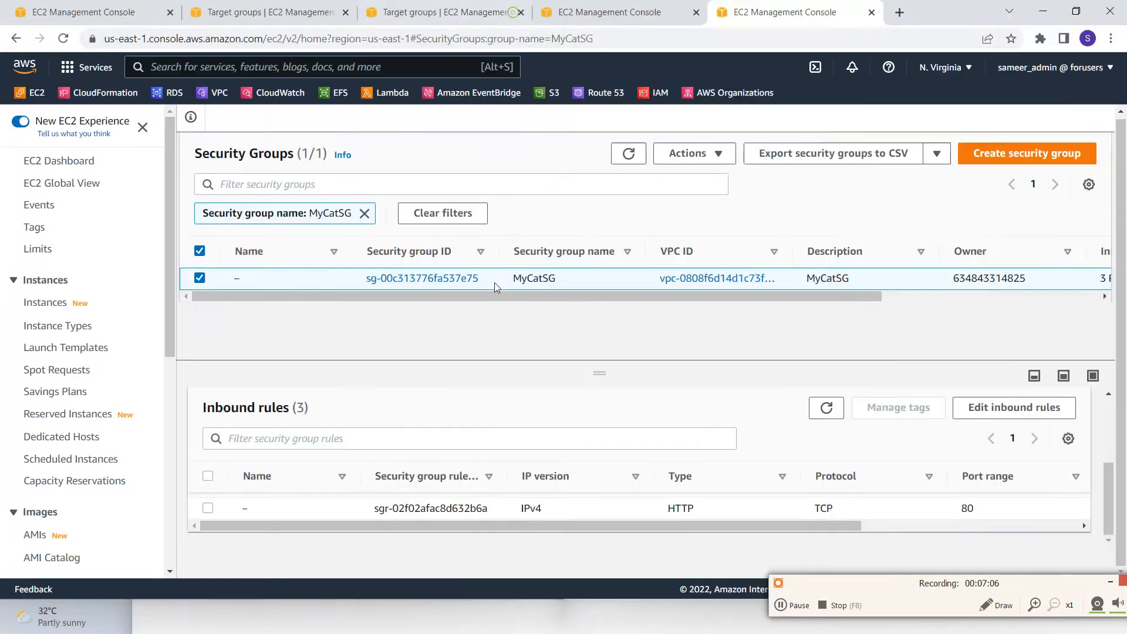
pyautogui.scroll(2, 1026, 540)
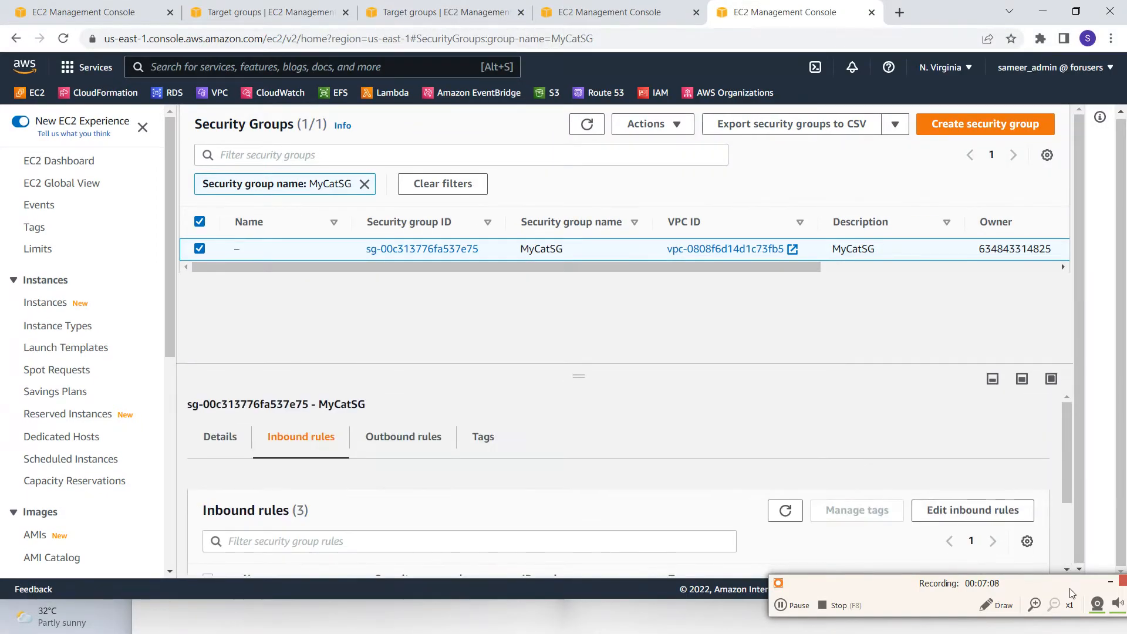
pyautogui.click(1111, 584)
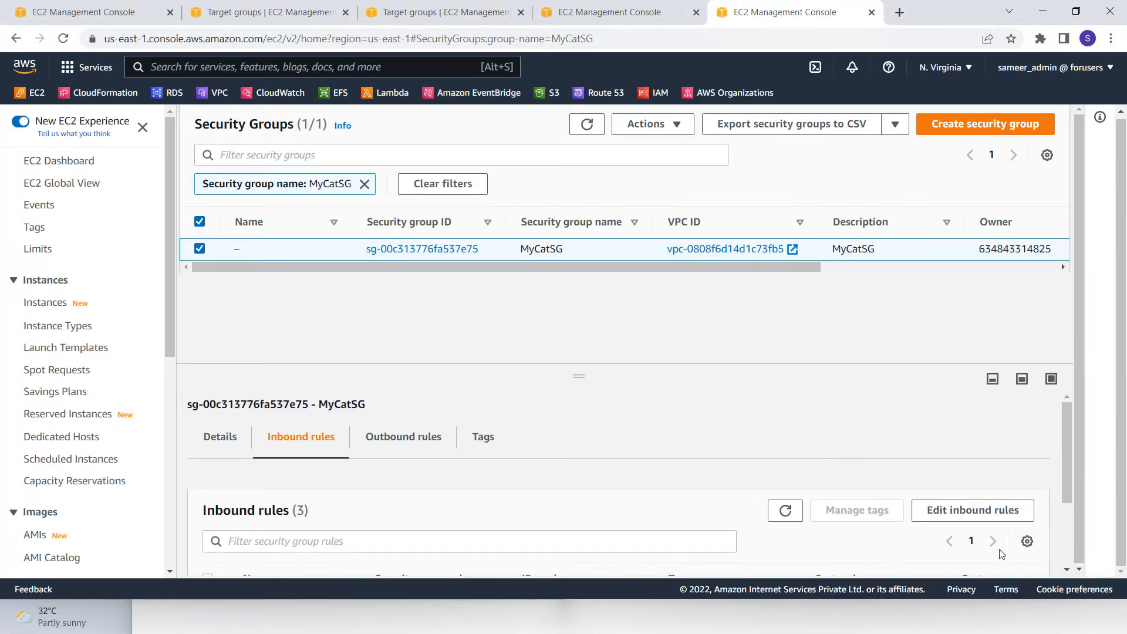
pyautogui.scroll(-2, 936, 506)
pyautogui.scroll(1, 877, 525)
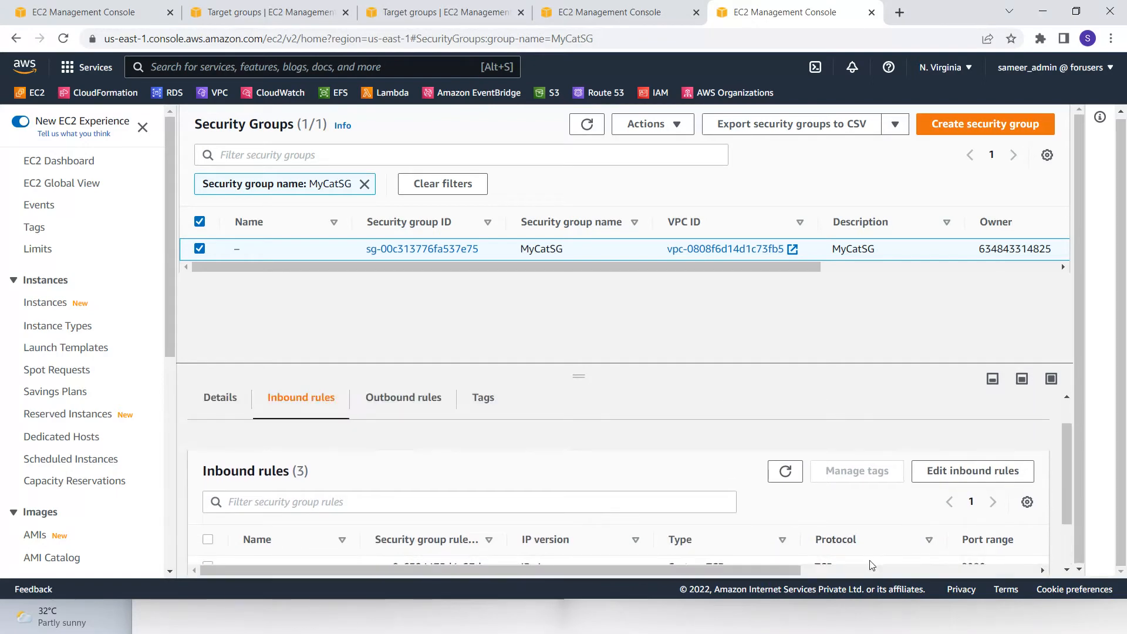
pyautogui.scroll(-1, 916, 531)
pyautogui.scroll(1, 968, 520)
pyautogui.moveTo(1068, 459)
pyautogui.mouseDown()
pyautogui.moveTo(1074, 486)
pyautogui.moveTo(1067, 463)
pyautogui.mouseUp()
pyautogui.scroll(-1, 1076, 490)
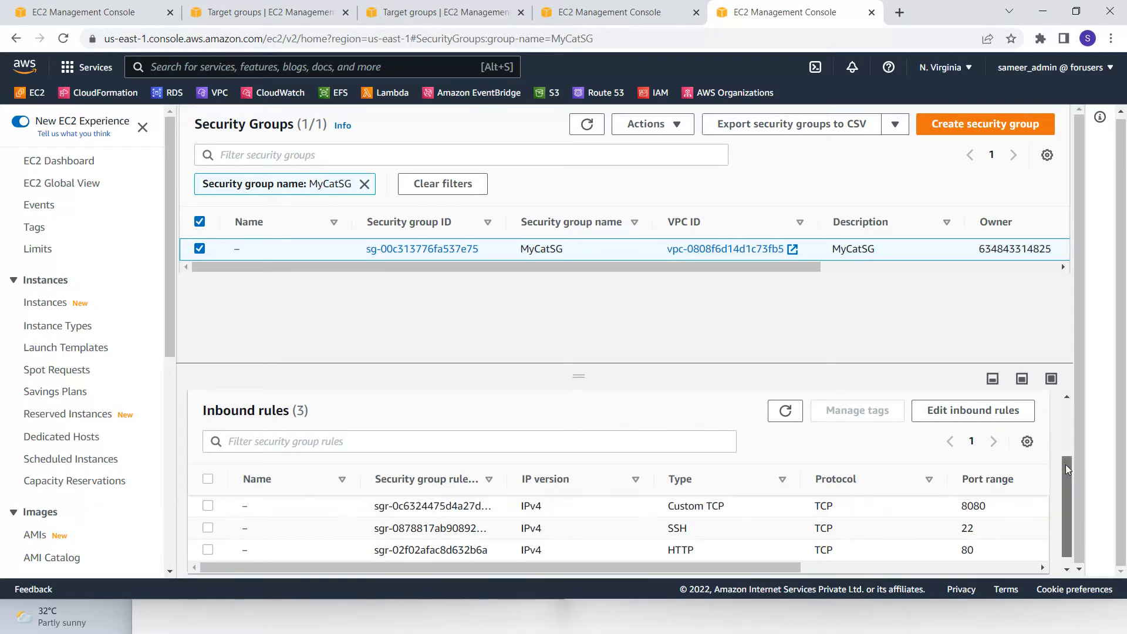
pyautogui.moveTo(673, 508); pyautogui.dragTo(905, 509)
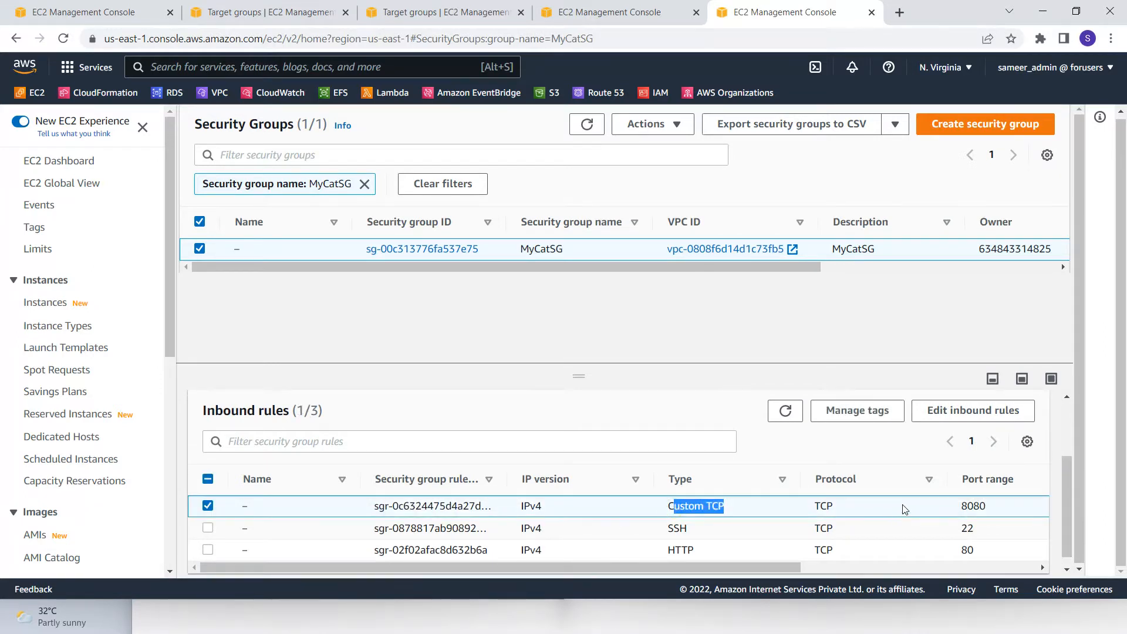
# - Check the protocol, port range and source of MyCatSG's inbound rules and close the security groups browser tab
pyautogui.doubleClick(963, 507)
pyautogui.moveTo(800, 567); pyautogui.dragTo(1009, 565)
pyautogui.moveTo(813, 507); pyautogui.dragTo(843, 507)
pyautogui.click(673, 526)
pyautogui.moveTo(670, 550); pyautogui.dragTo(675, 551)
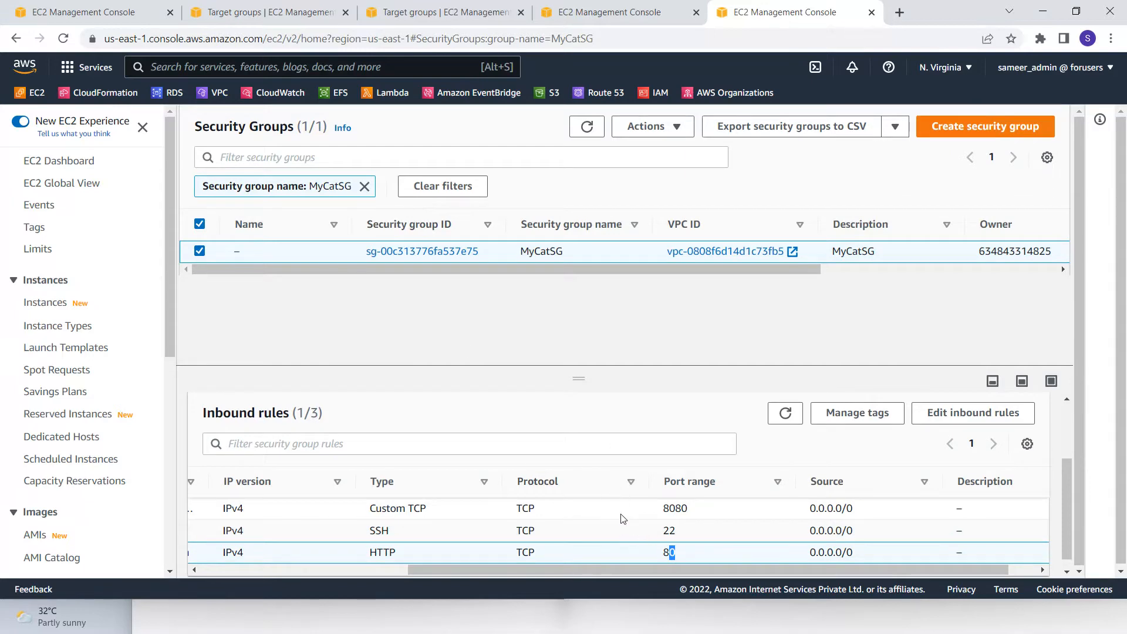
pyautogui.click(871, 12)
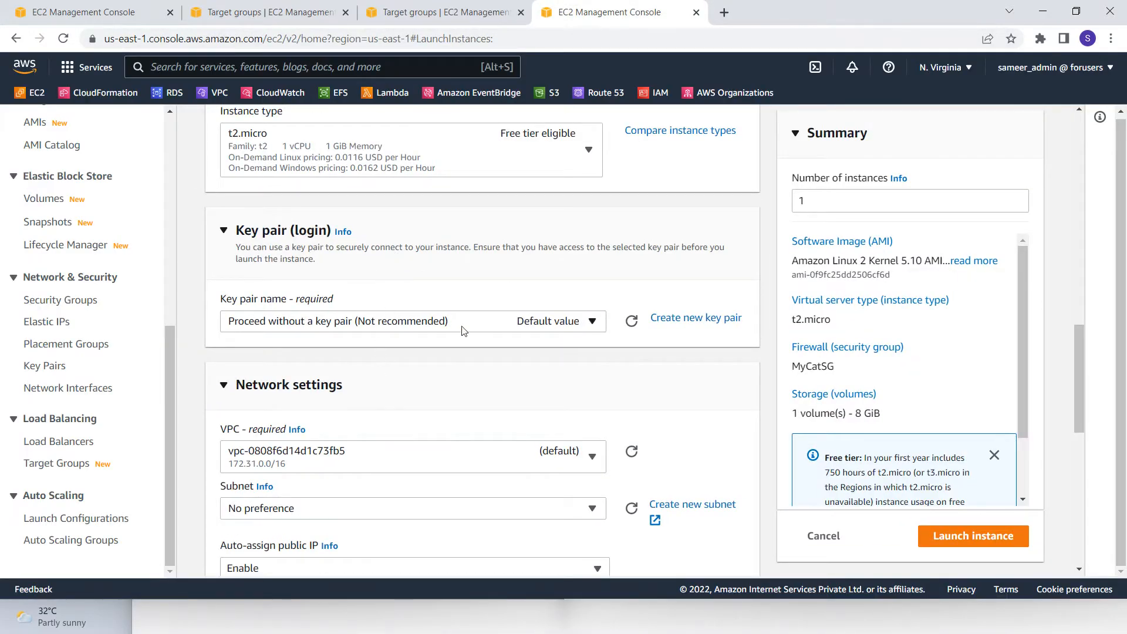
# - Expand the advanced details of the instance launch form and place the cursor in the user data field
pyautogui.scroll(-2, 455, 400)
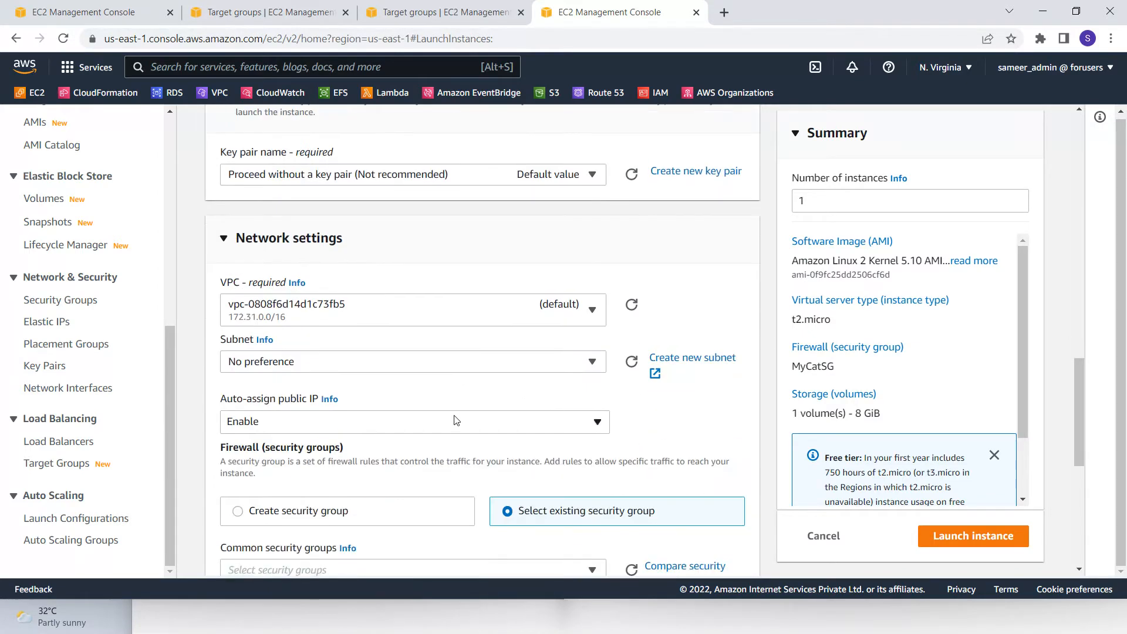
pyautogui.scroll(-3, 321, 438)
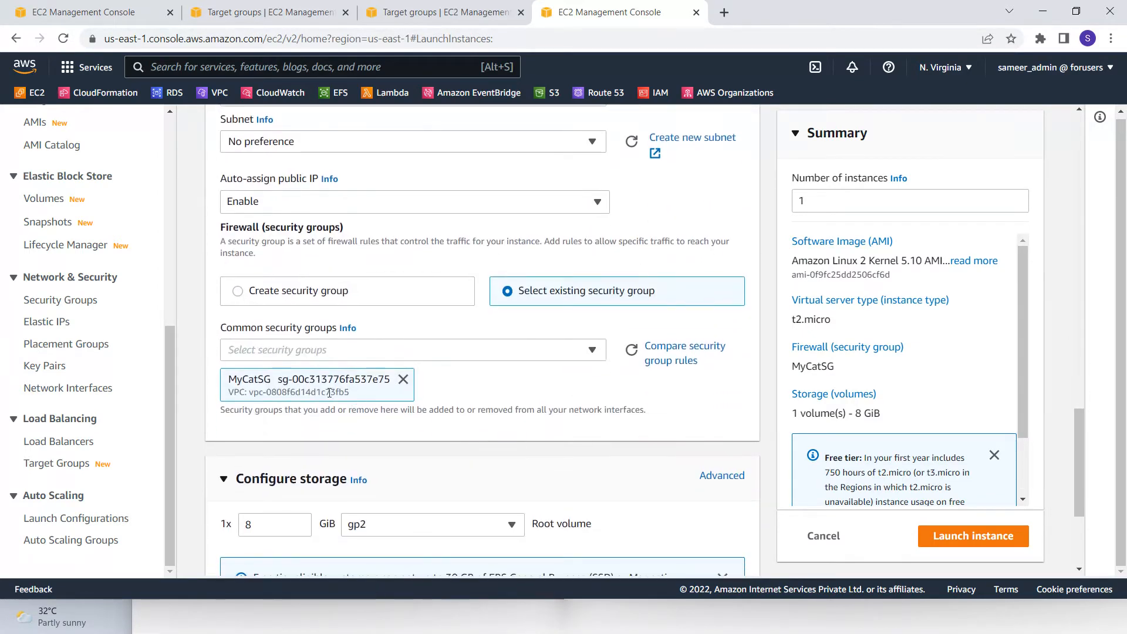
pyautogui.scroll(-3, 388, 404)
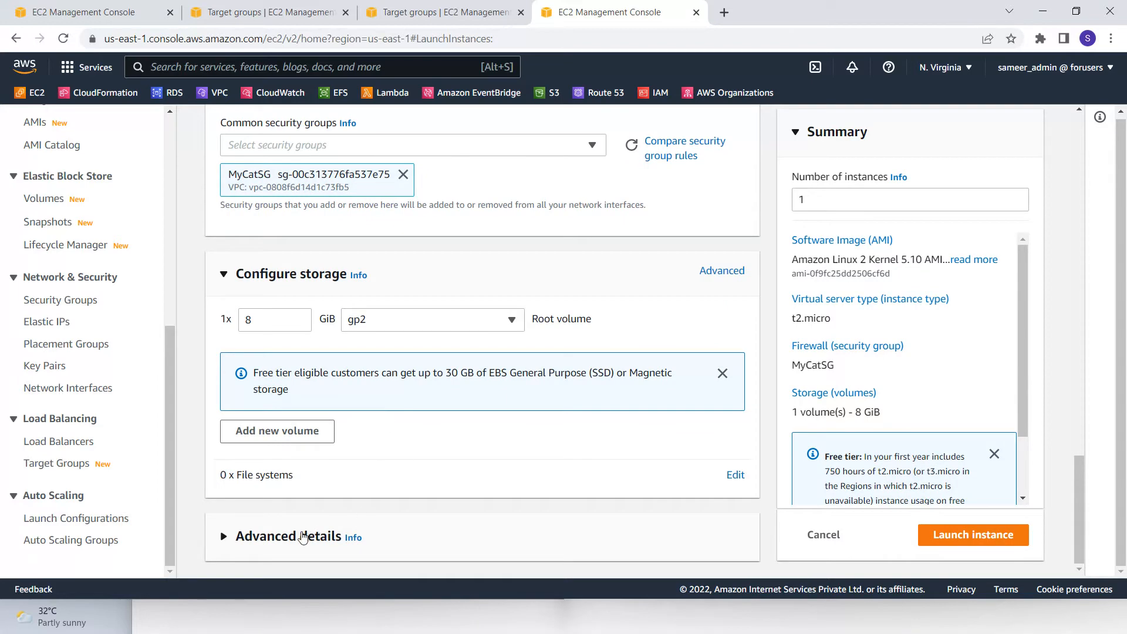
pyautogui.click(302, 537)
pyautogui.scroll(-20, 446, 422)
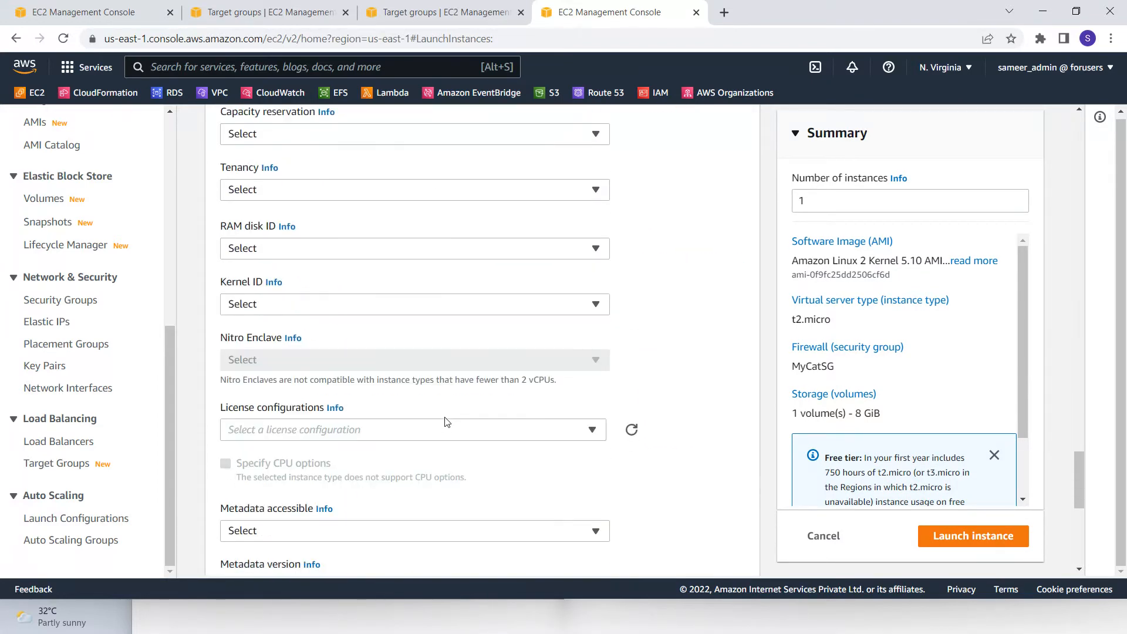
pyautogui.scroll(-6, 446, 422)
pyautogui.click(496, 331)
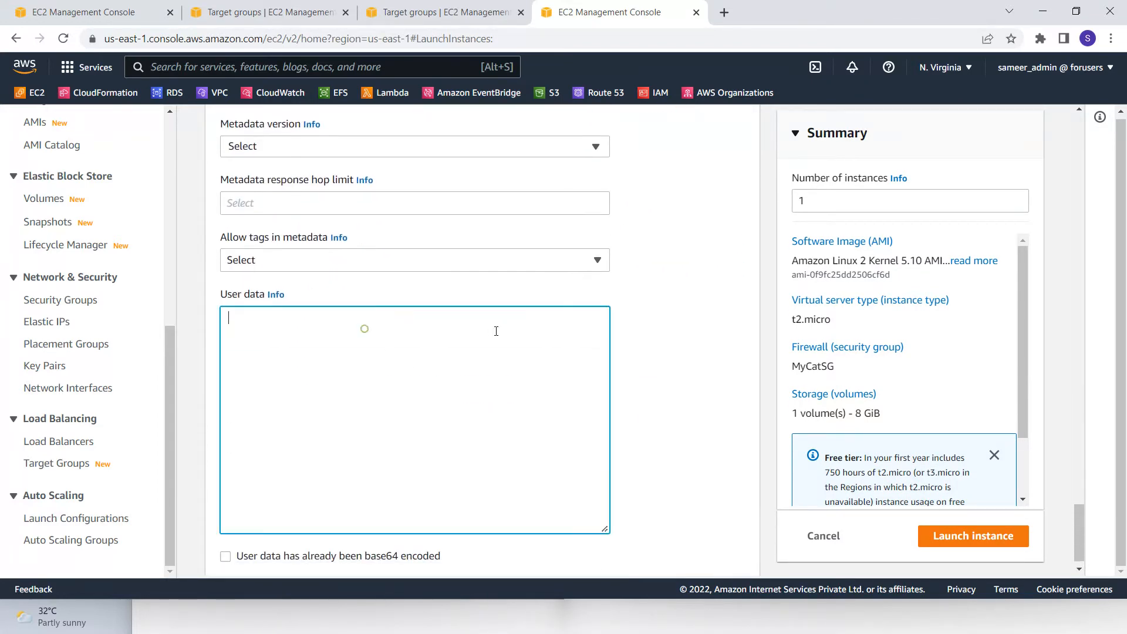
# - Arrange the browser window side by side with the Notepad bootstrap script, with the launch form's user data field in view
pyautogui.doubleClick(891, 15)
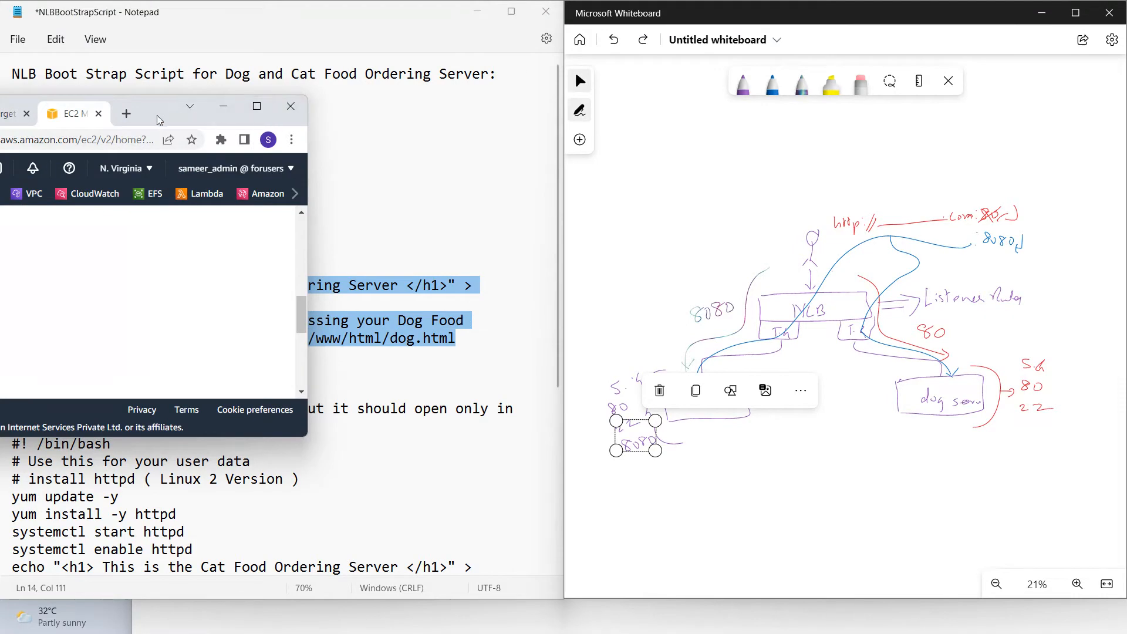
pyautogui.moveTo(159, 120); pyautogui.dragTo(121, 81)
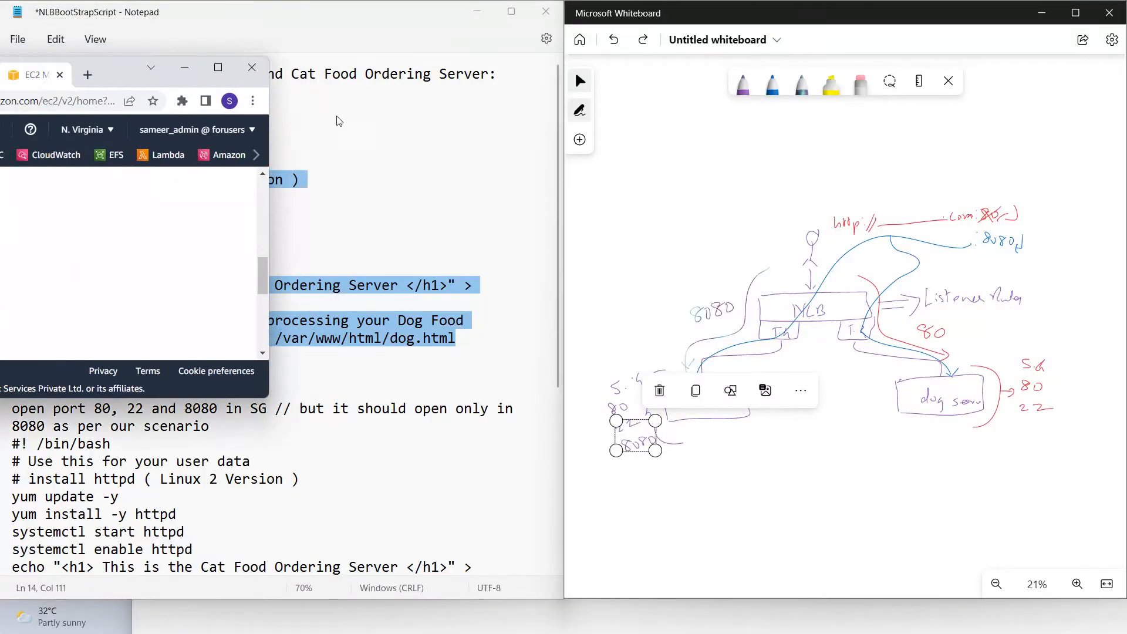
pyautogui.moveTo(339, 121); pyautogui.dragTo(1126, 46)
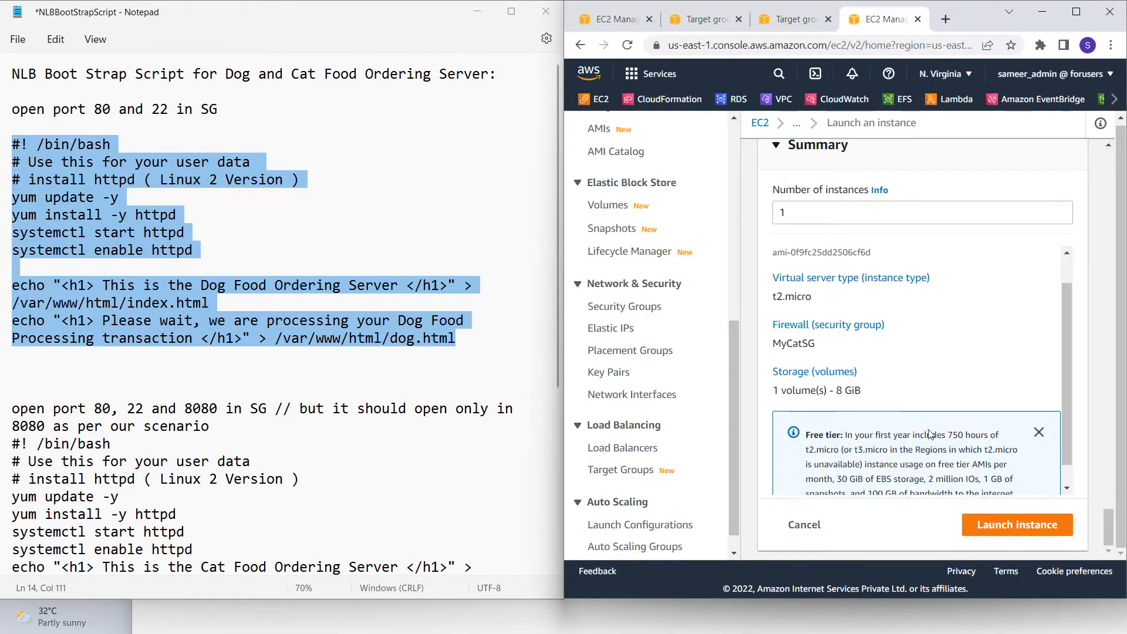
pyautogui.scroll(-1, 931, 433)
pyautogui.scroll(8, 943, 352)
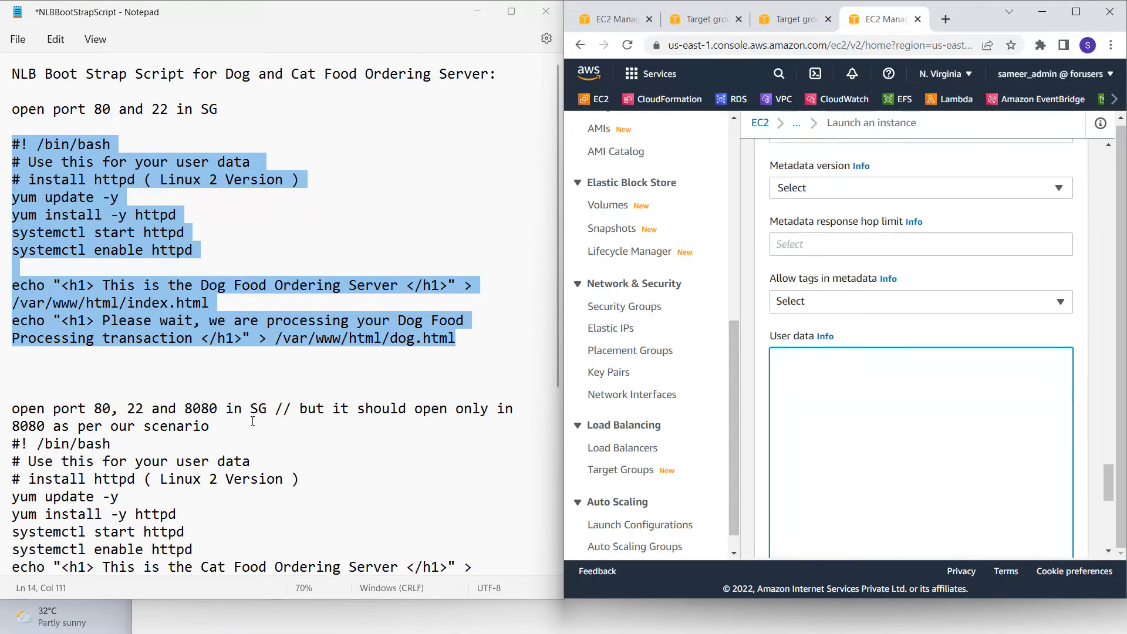
# - Check the instance name in the launch form and copy the Cat Food Ordering Server bash script, through the cat.html line, from Notepad
pyautogui.click(247, 303)
pyautogui.scroll(5, 1043, 377)
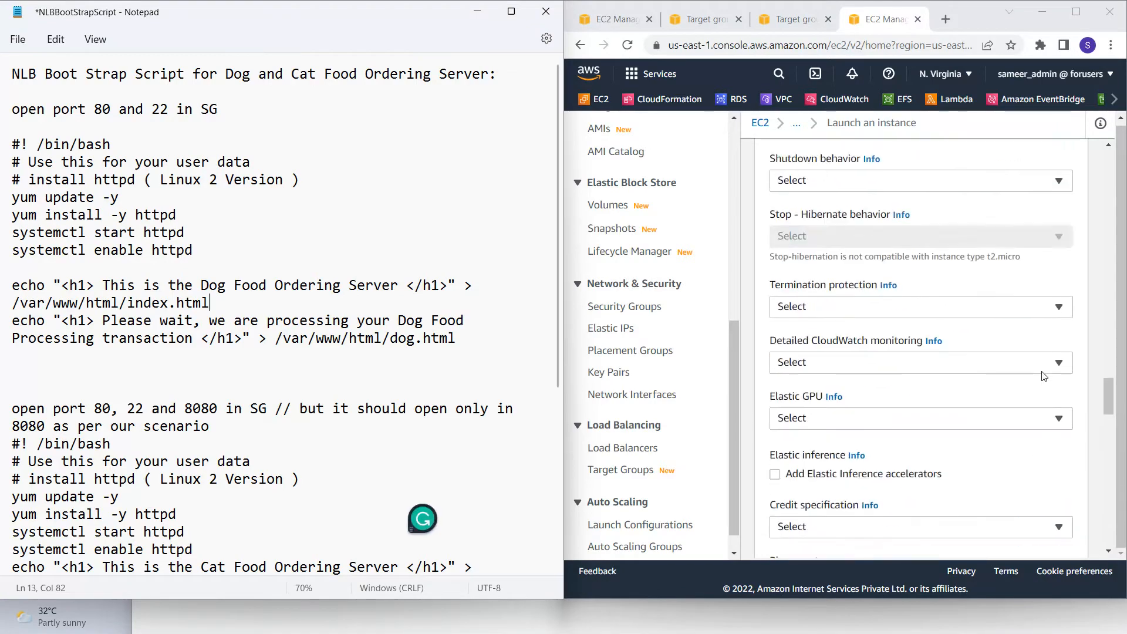
pyautogui.scroll(20, 1043, 376)
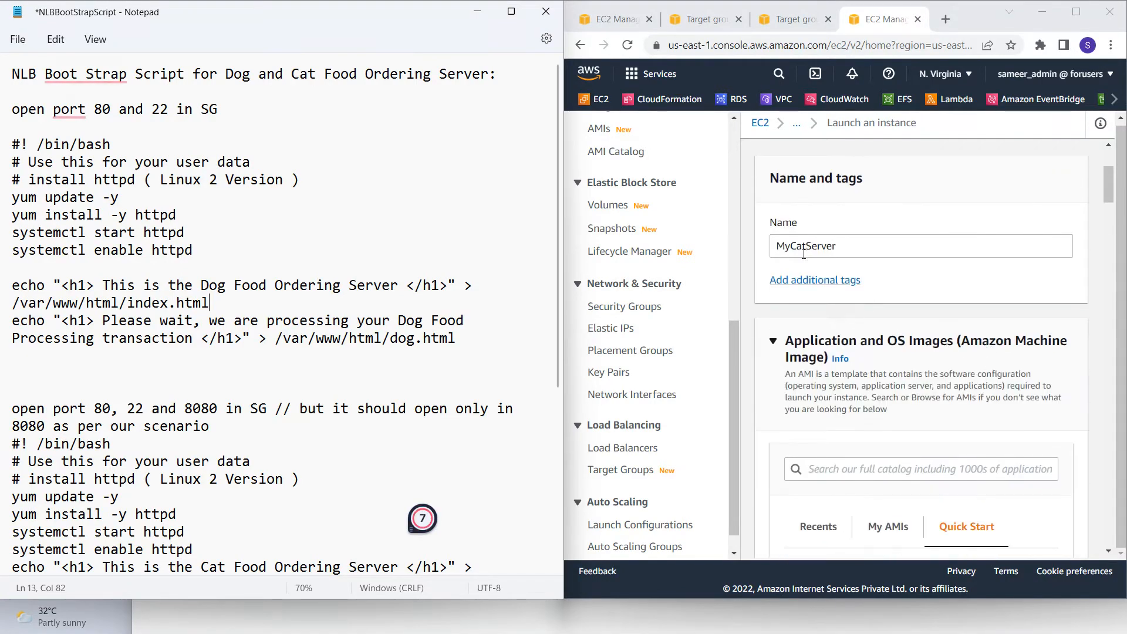
pyautogui.moveTo(820, 246); pyautogui.dragTo(802, 247)
pyautogui.click(201, 321)
pyautogui.scroll(-6, 201, 352)
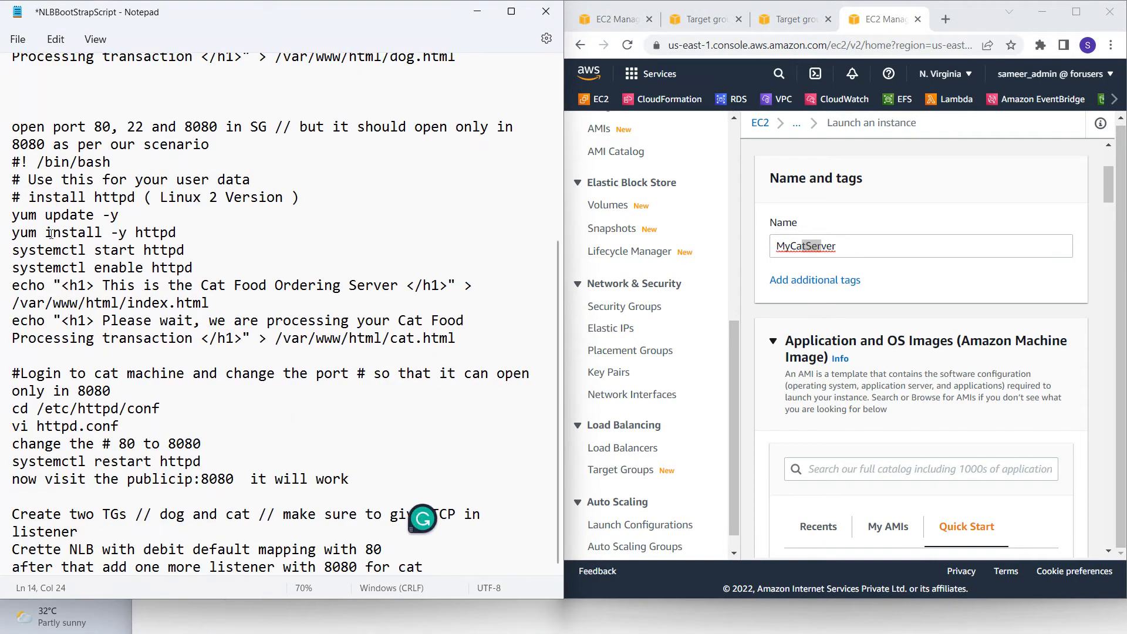
pyautogui.click(62, 177)
pyautogui.click(126, 213)
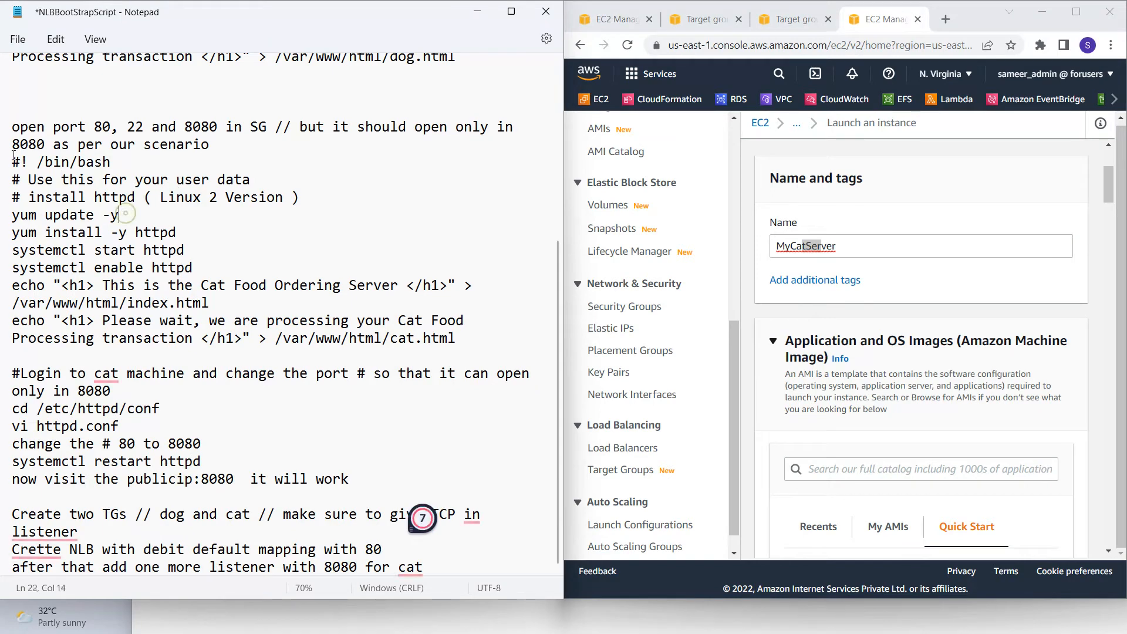
pyautogui.moveTo(13, 159); pyautogui.dragTo(516, 336)
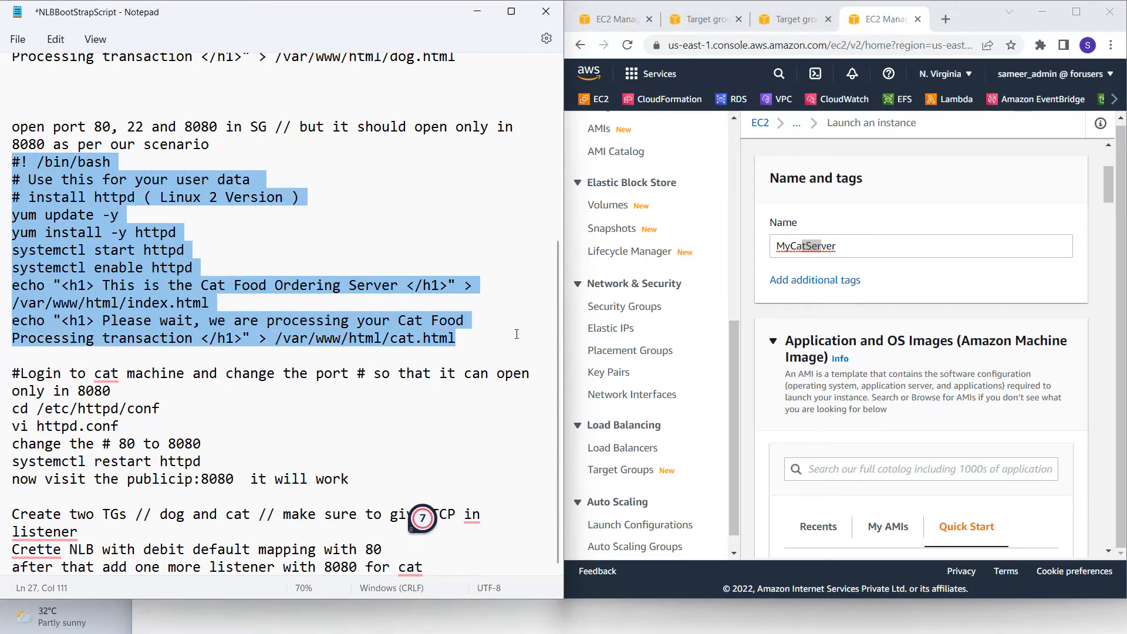
# - Paste the Cat Food Ordering Server bash script into the instance's user data and launch the instance
pyautogui.scroll(-10, 977, 380)
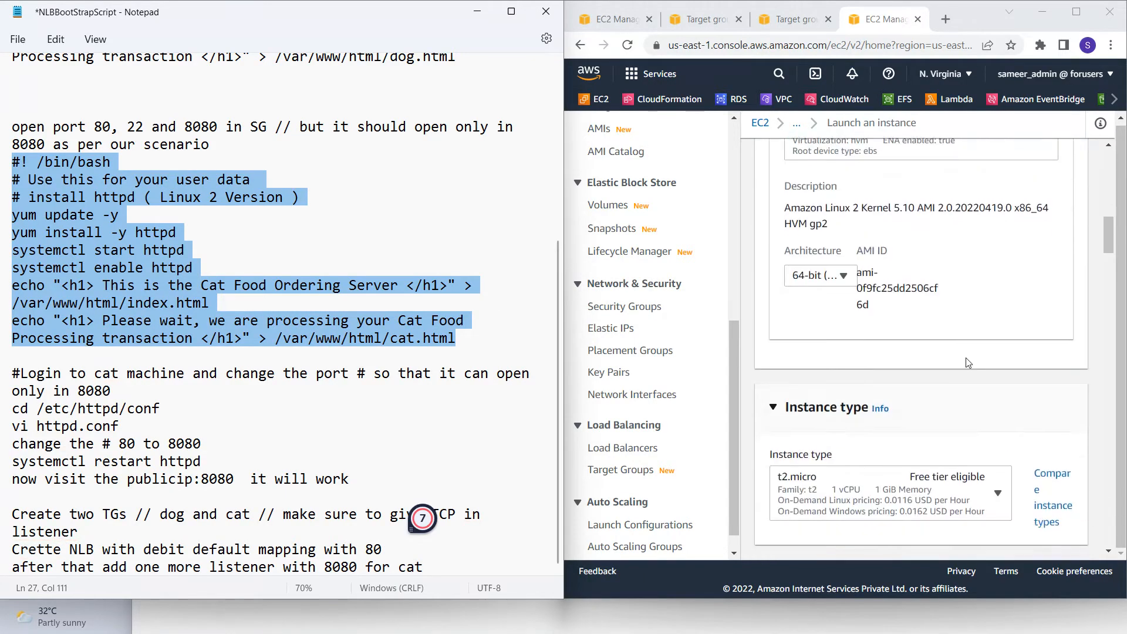
pyautogui.scroll(-10, 974, 388)
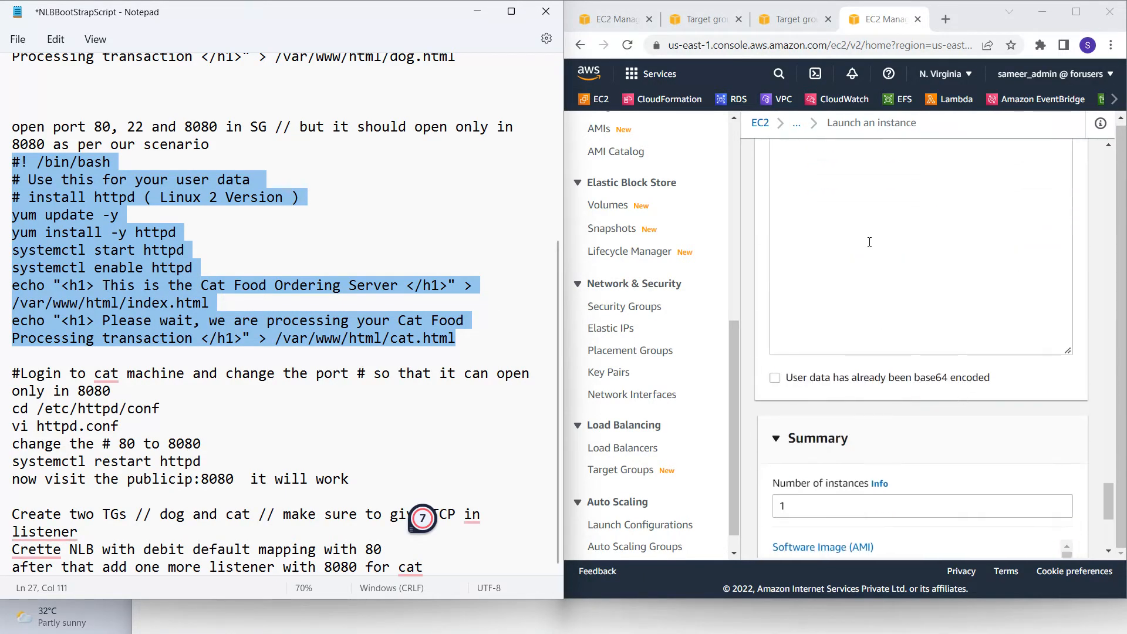
pyautogui.click(868, 241)
pyautogui.write('#! /bin/bash # Use this for your user data # install httpd ( Linux 2 Version ) yum update -y yum install -y httpd systemctl start httpd systemctl enable httpd echo "<h1> This is the Cat Food Ordering Server </h1>" > /var/www/html/index.html echo "<h1> Please wait, we are processing your Cat Food Processing transaction </h1>" > /var/www/html/cat.html')
pyautogui.scroll(-5, 951, 294)
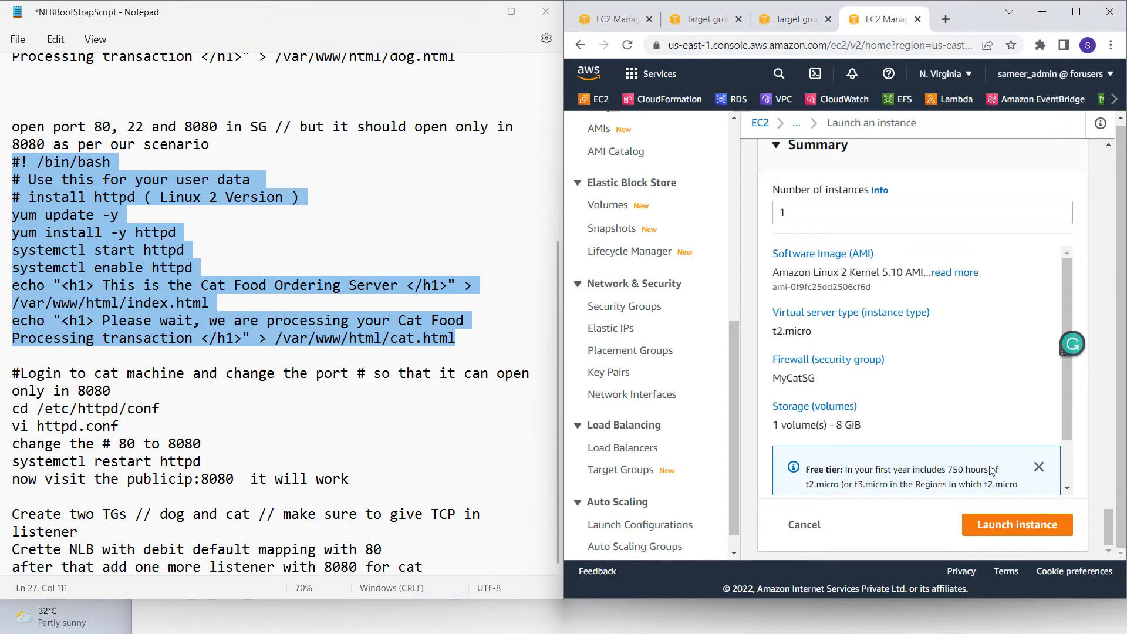
pyautogui.click(1041, 526)
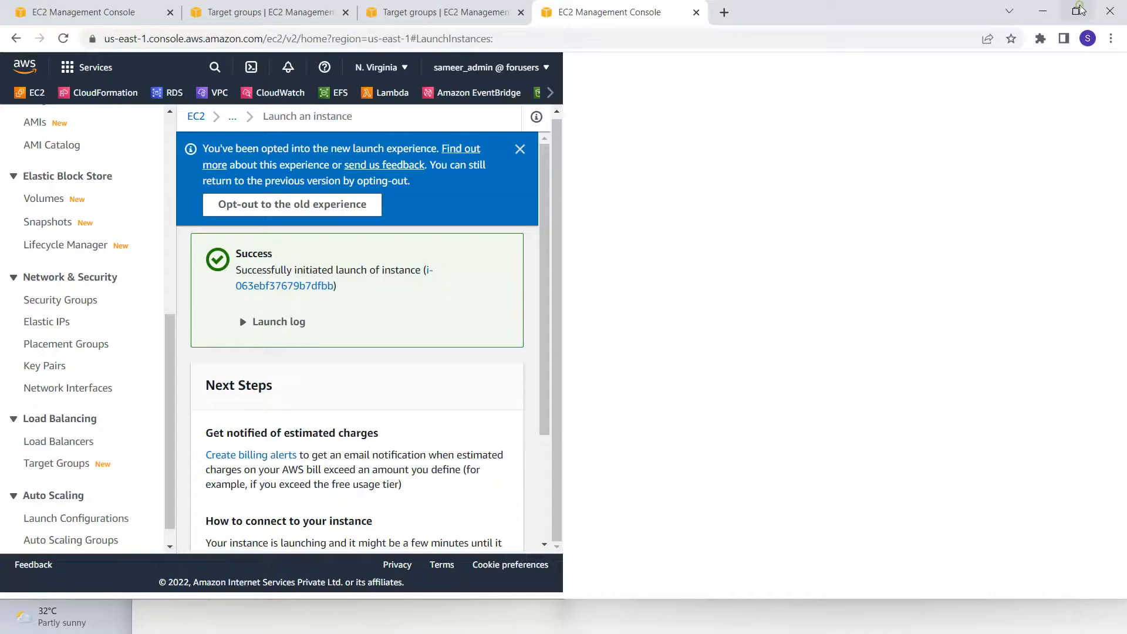
# - Maximize the browser window and close all tabs except the one with the launch result
pyautogui.doubleClick(621, 25)
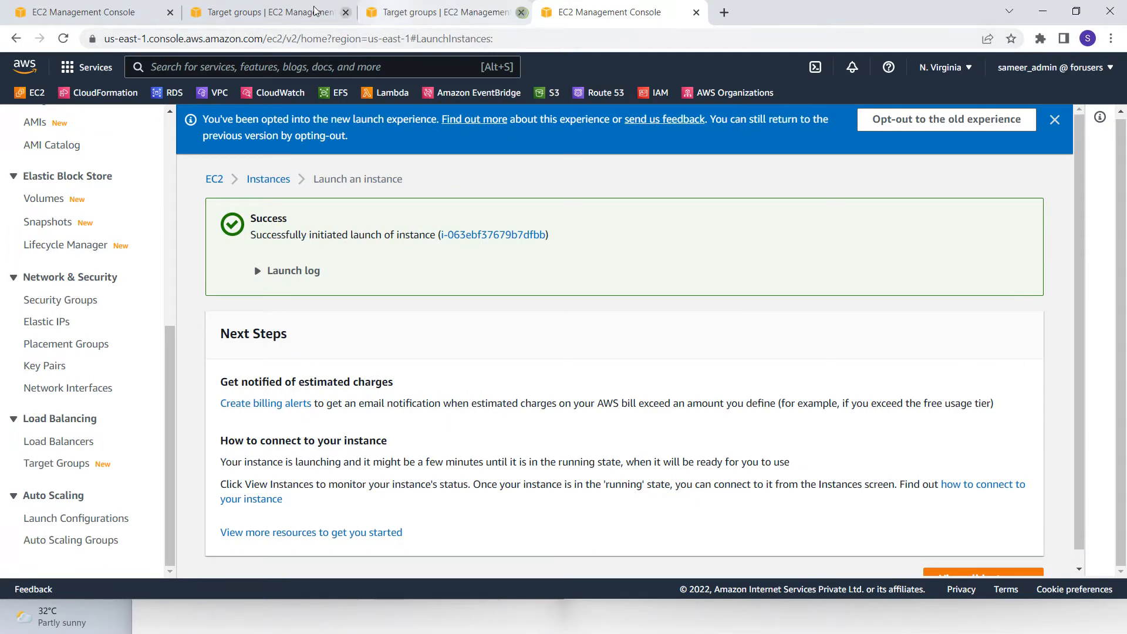
pyautogui.click(347, 14)
pyautogui.click(345, 12)
pyautogui.click(169, 12)
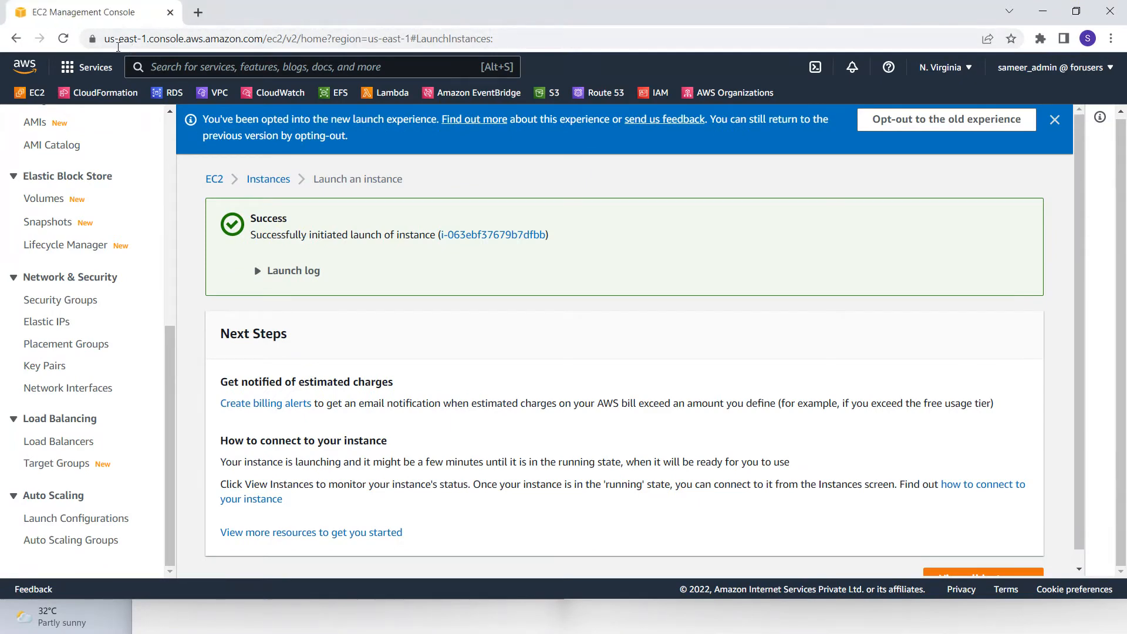
# - Open the EC2 instances list, refresh it, sort it by instance state and select MyCatServer
pyautogui.scroll(10, 156, 332)
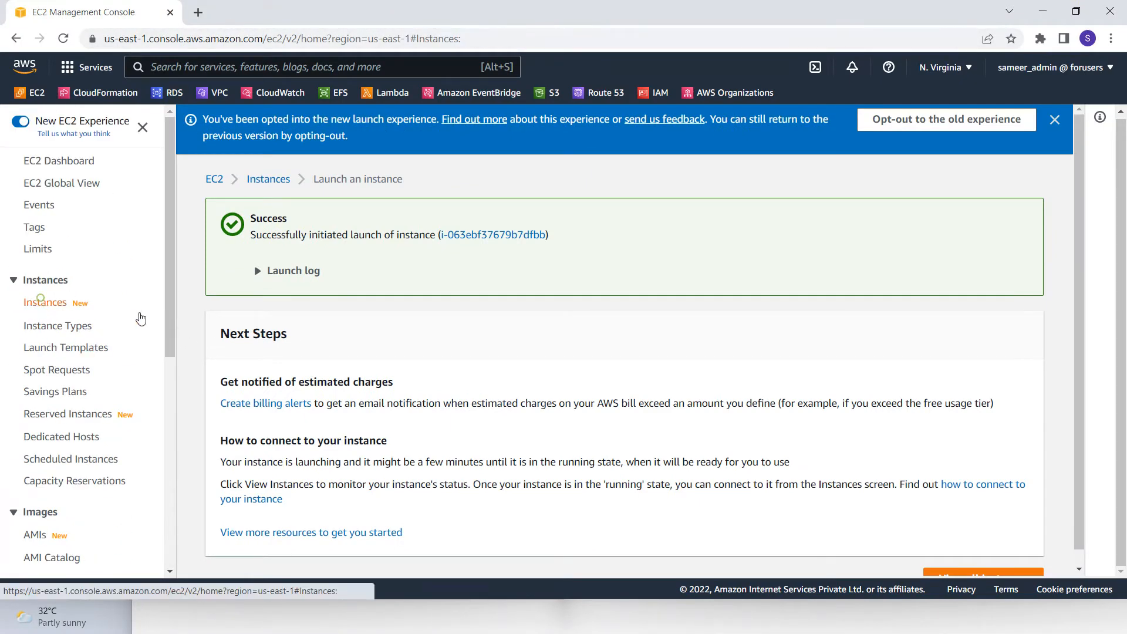
pyautogui.click(136, 311)
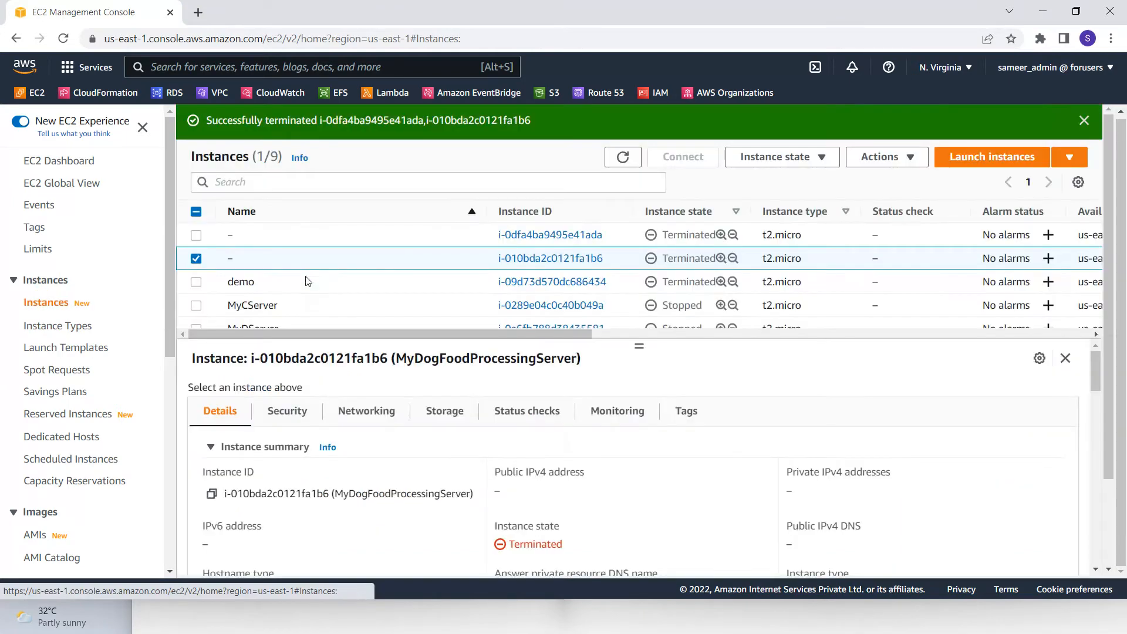
pyautogui.click(628, 162)
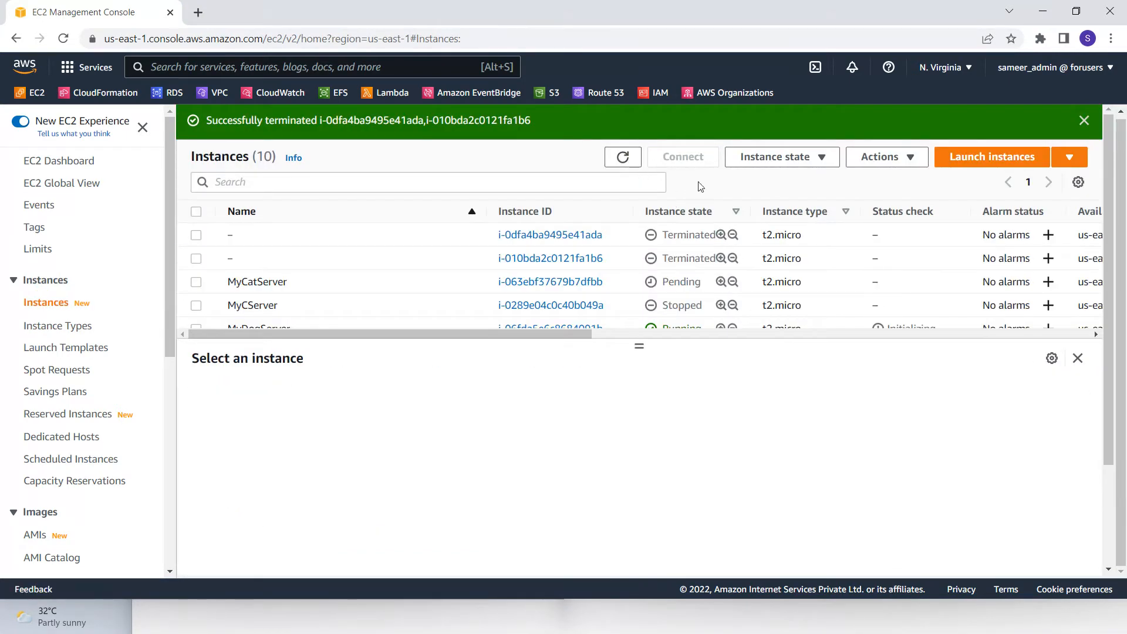
pyautogui.click(693, 212)
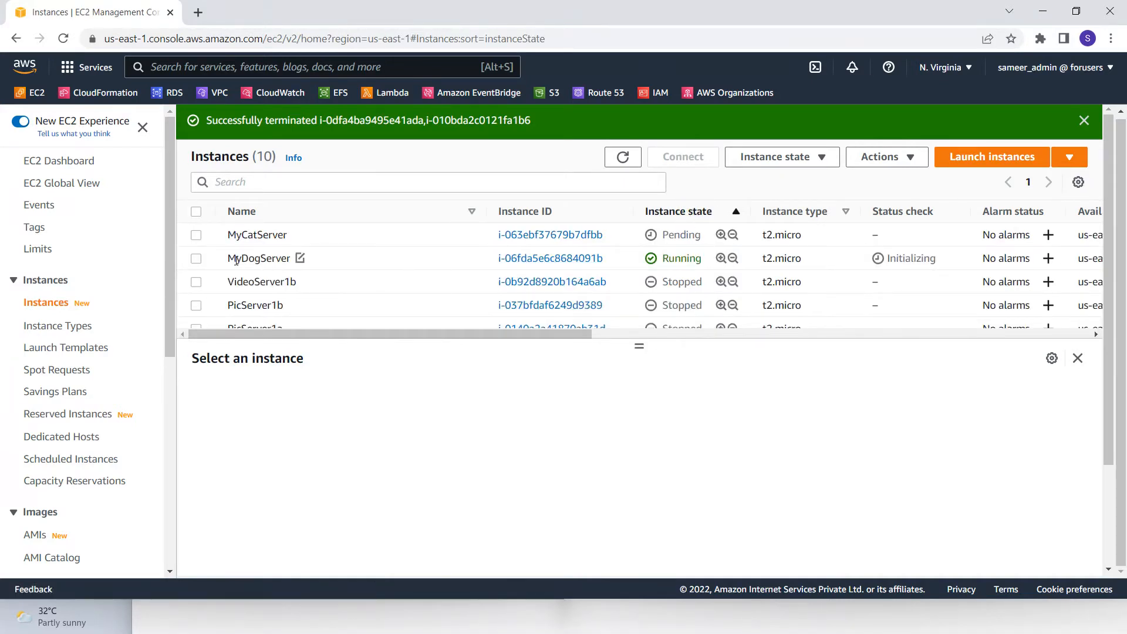
pyautogui.moveTo(236, 260); pyautogui.dragTo(272, 235)
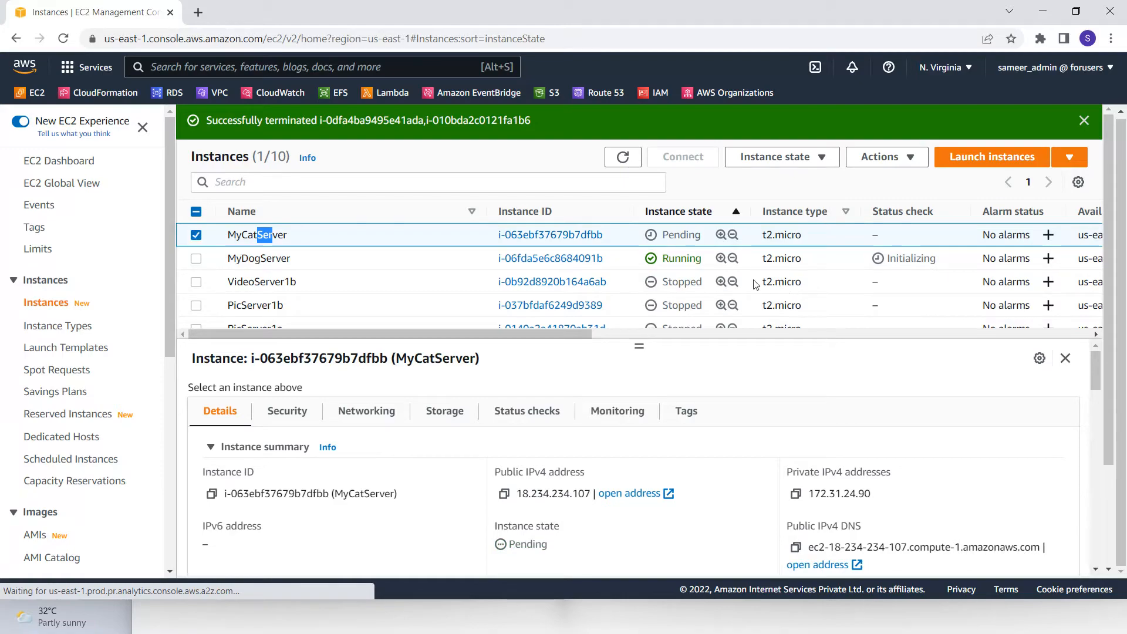
# - Switch to the Microsoft Whiteboard window, maximize it and centre the NLB diagram at 26% zoom
pyautogui.hotkey('alt', 'Tab')
pyautogui.hotkey('alt', 'Tab')
pyautogui.hotkey('alt', 'Tab')
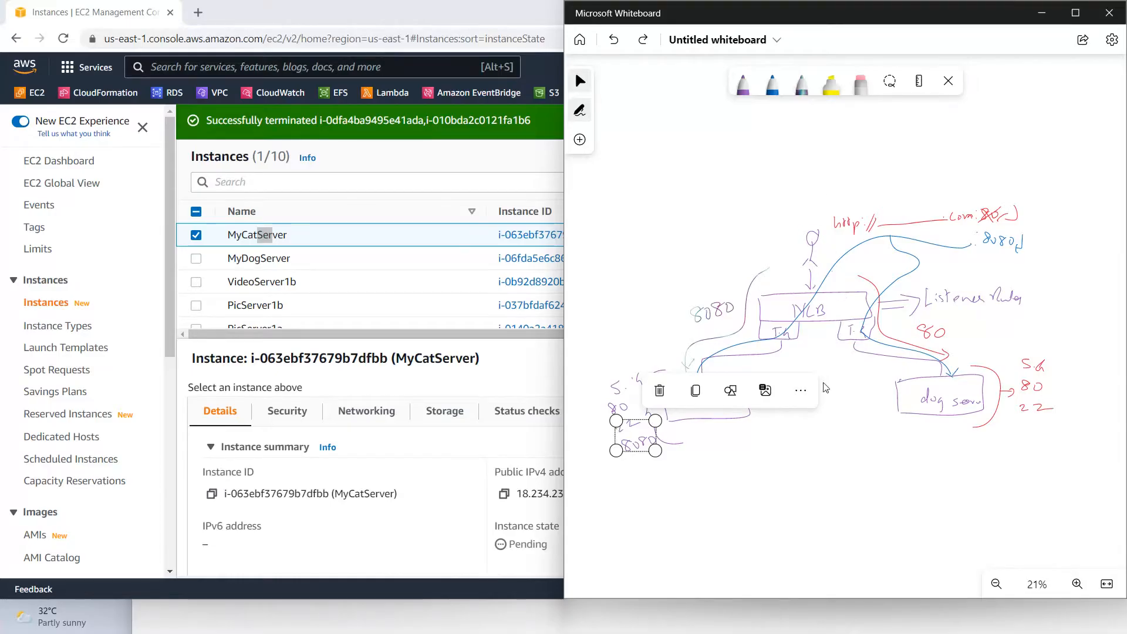
pyautogui.click(830, 445)
pyautogui.doubleClick(953, 17)
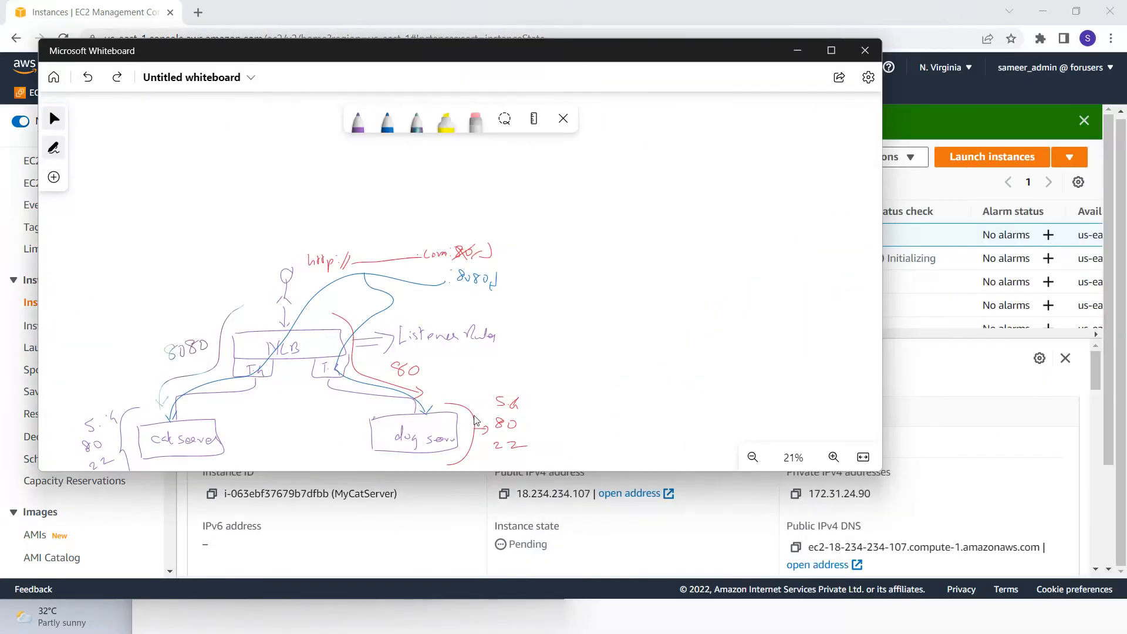
pyautogui.click(835, 49)
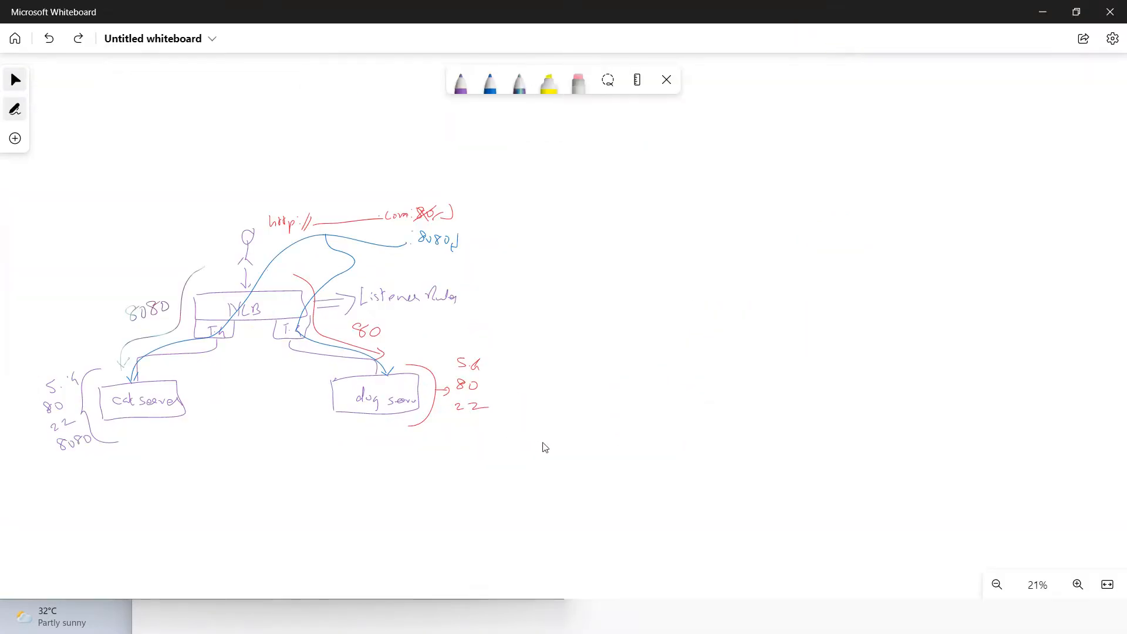
pyautogui.scroll(1, 541, 447)
pyautogui.moveTo(487, 508); pyautogui.dragTo(777, 512)
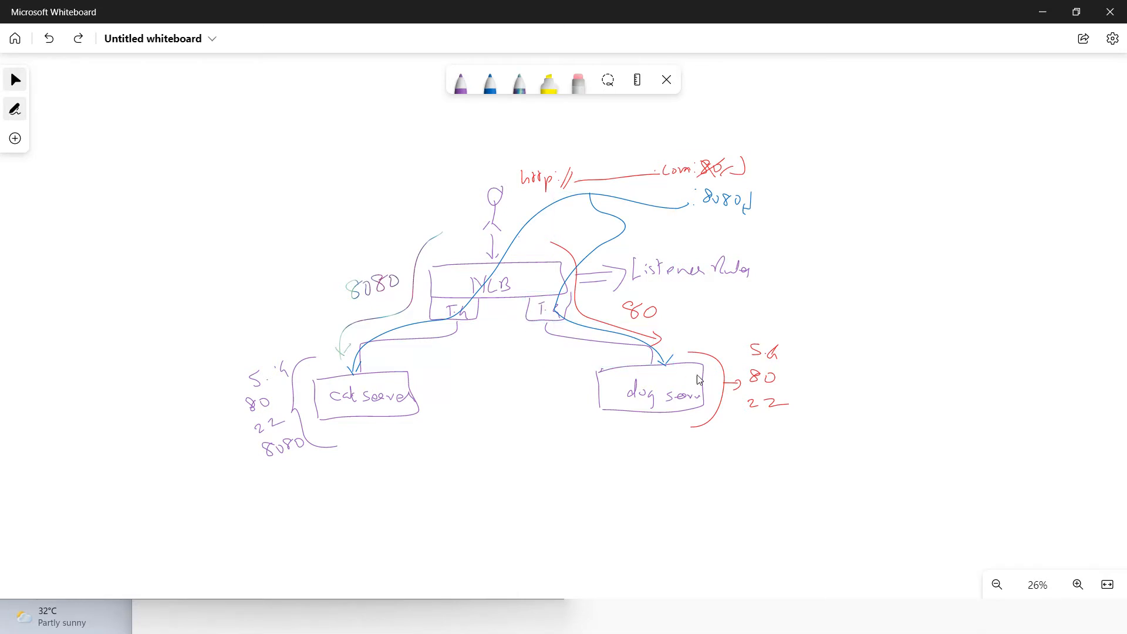
# - Review the security group ports drawn beside the dog server and cat server, and return to the EC2 instances list in the browser
pyautogui.click(766, 381)
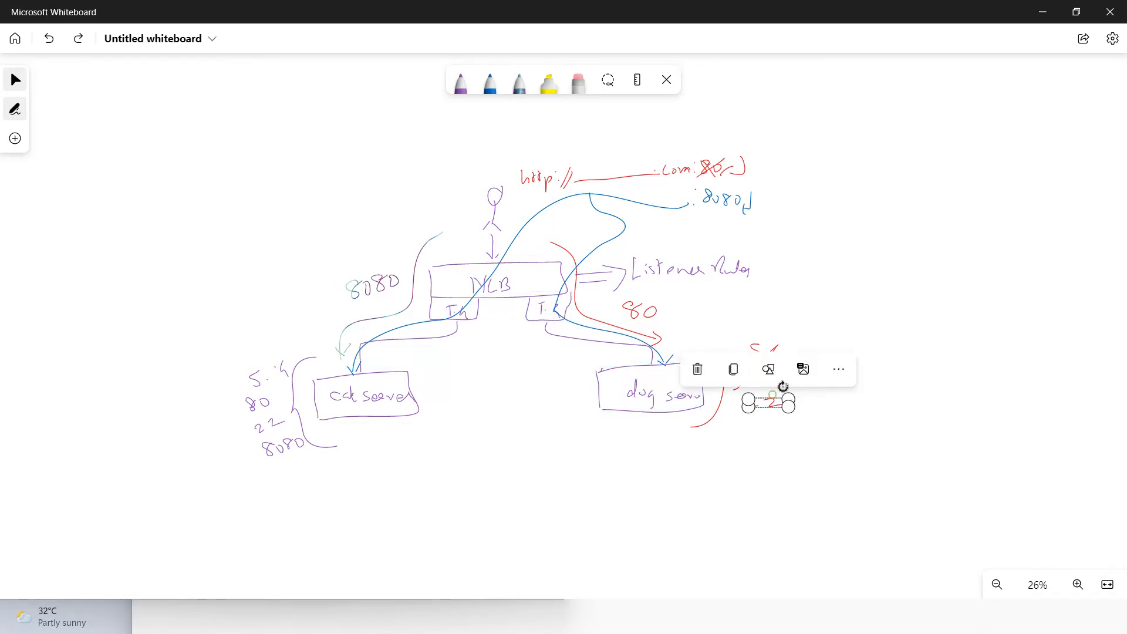
pyautogui.click(362, 398)
pyautogui.click(258, 395)
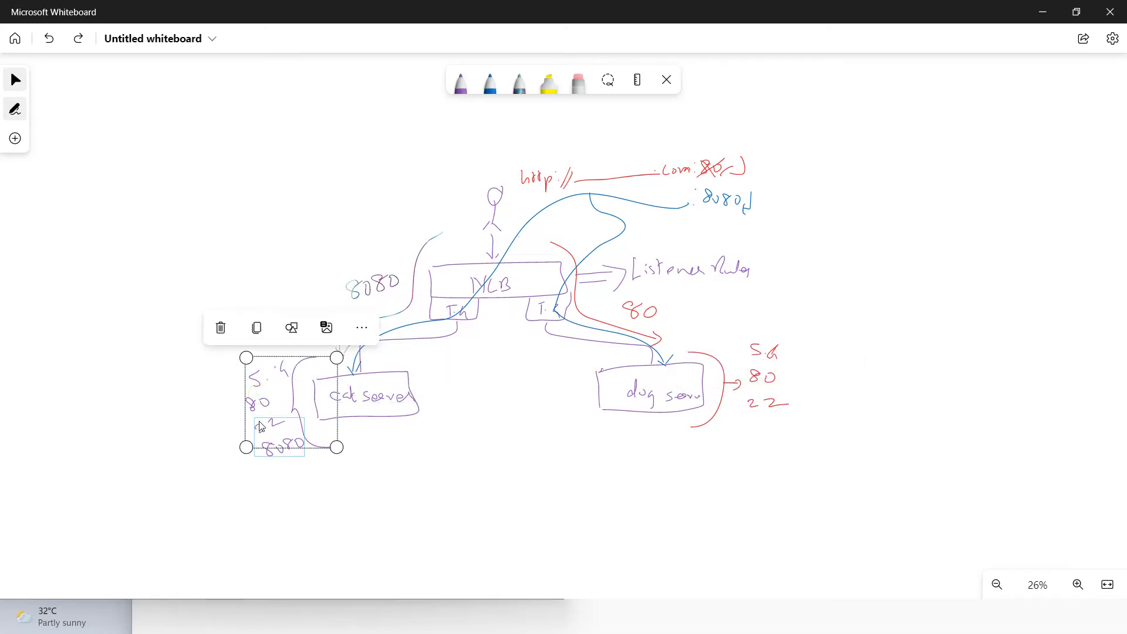
pyautogui.click(283, 445)
pyautogui.click(451, 469)
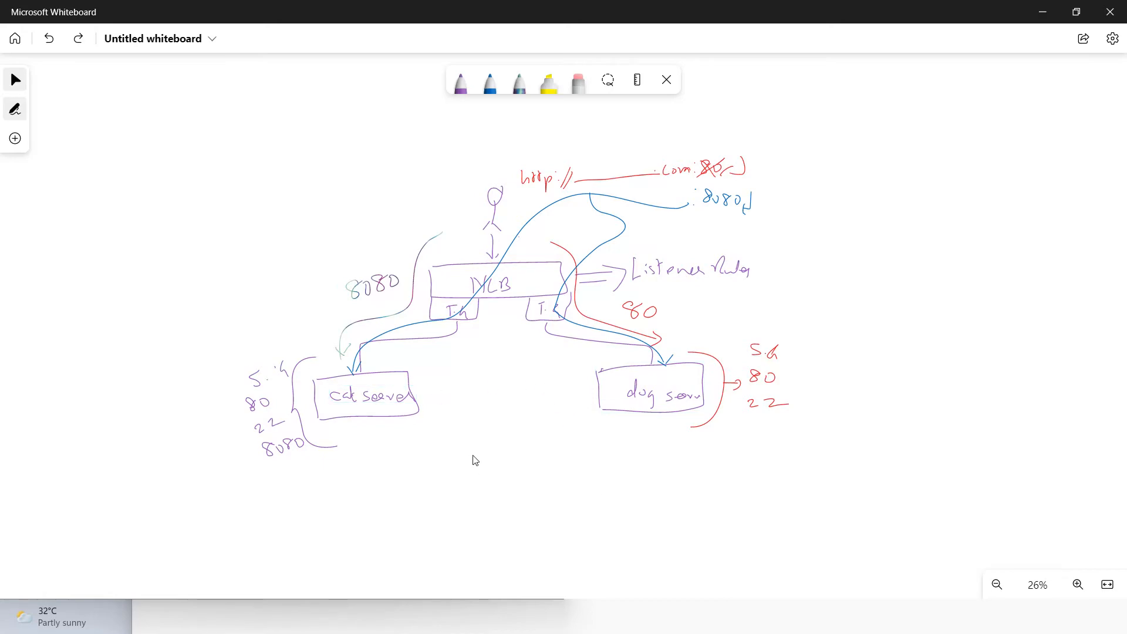
pyautogui.hotkey('alt', 'Tab')
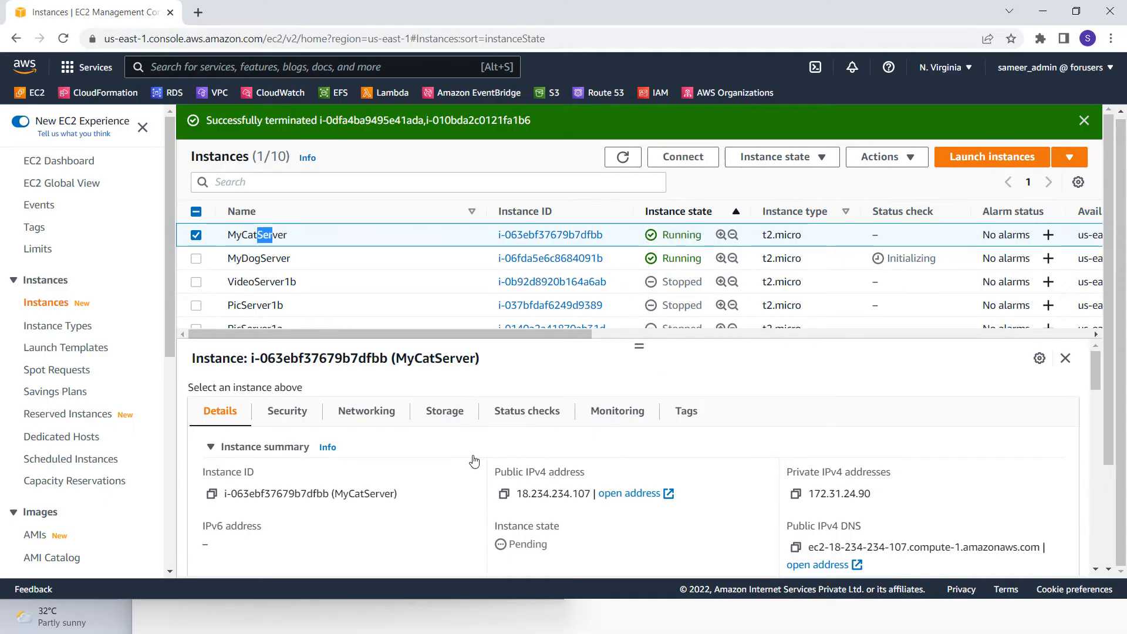
# - Refresh the EC2 instances list, select MyDogServer and copy its public IPv4 address
pyautogui.click(622, 156)
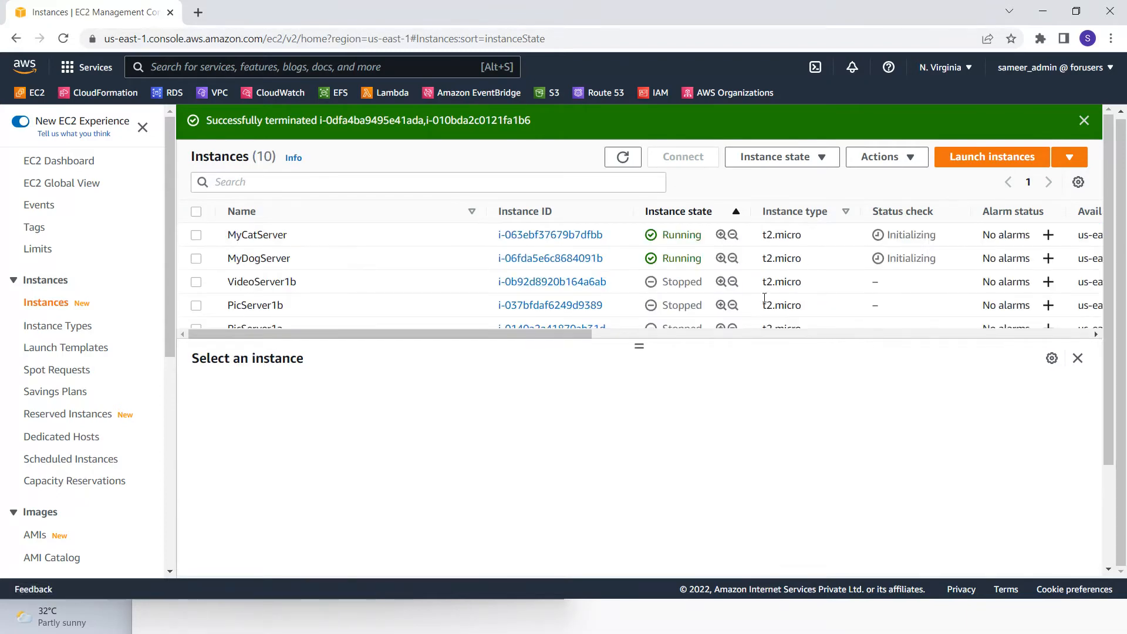
pyautogui.doubleClick(905, 256)
pyautogui.click(364, 256)
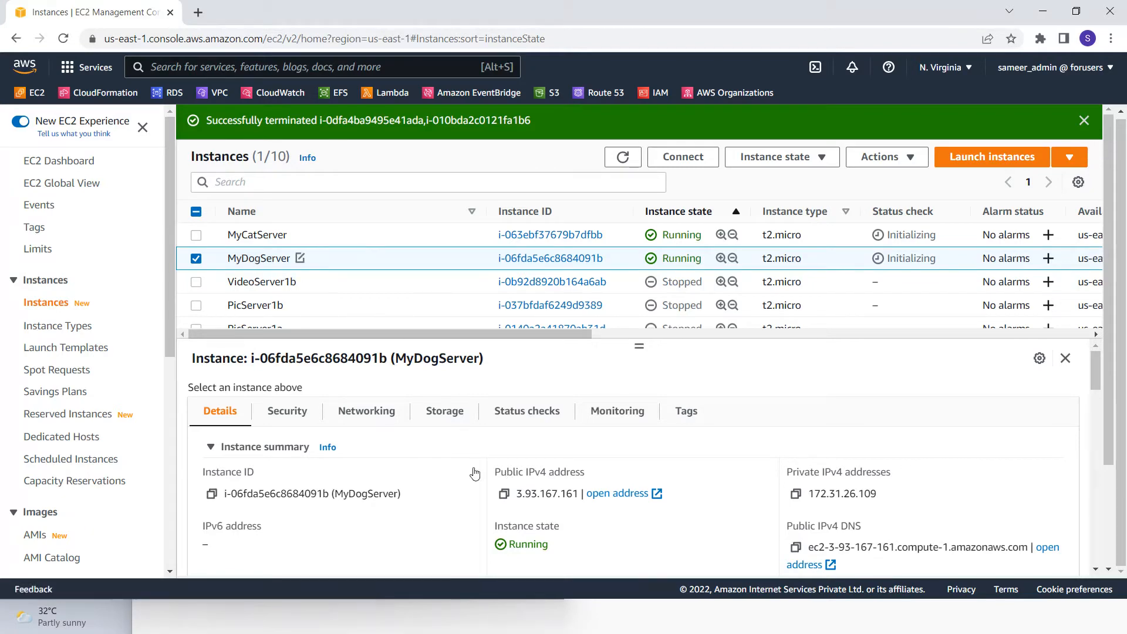
pyautogui.click(503, 493)
# - Load the dog server's copied address over http in a new browser tab and check the page heading
pyautogui.click(205, 12)
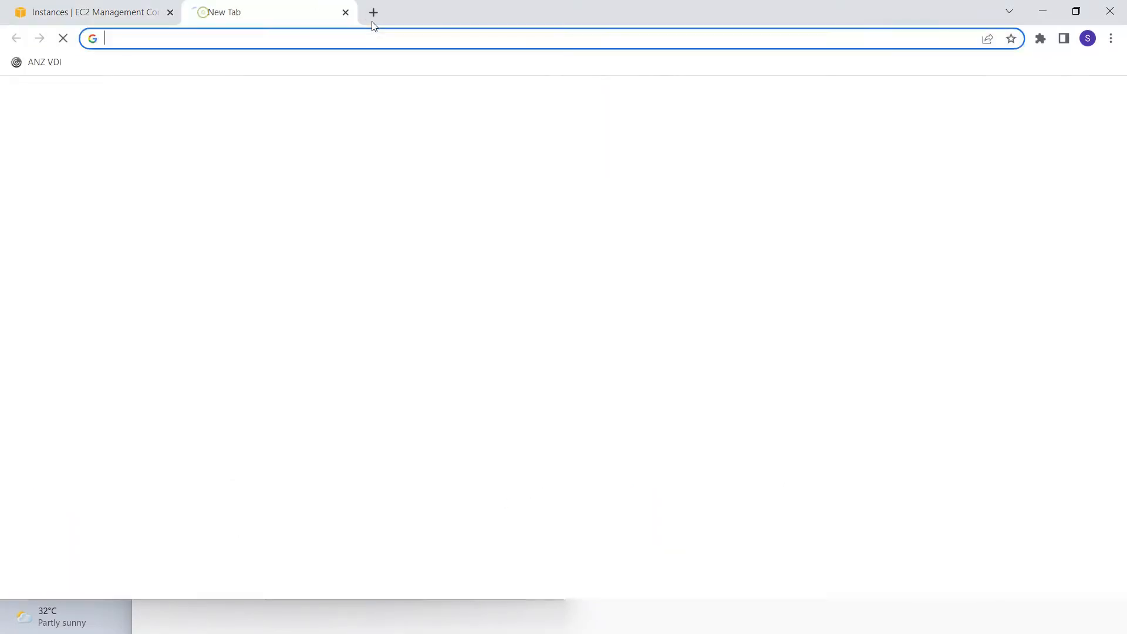
pyautogui.write('http://')
pyautogui.hotkey('ctrl', 'v')
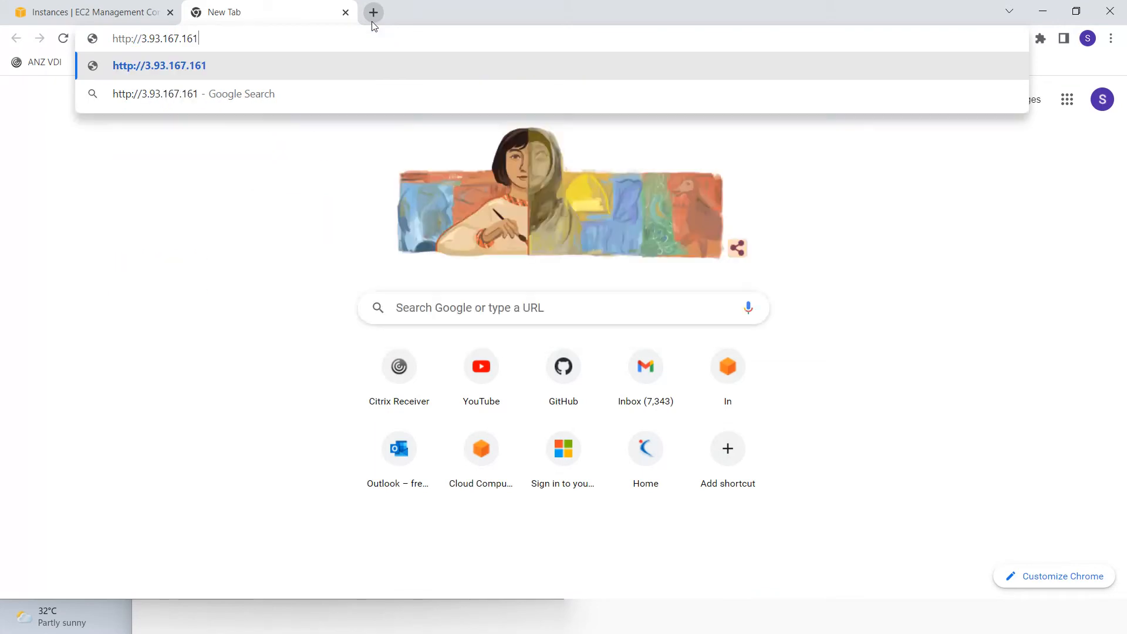
pyautogui.press('Return')
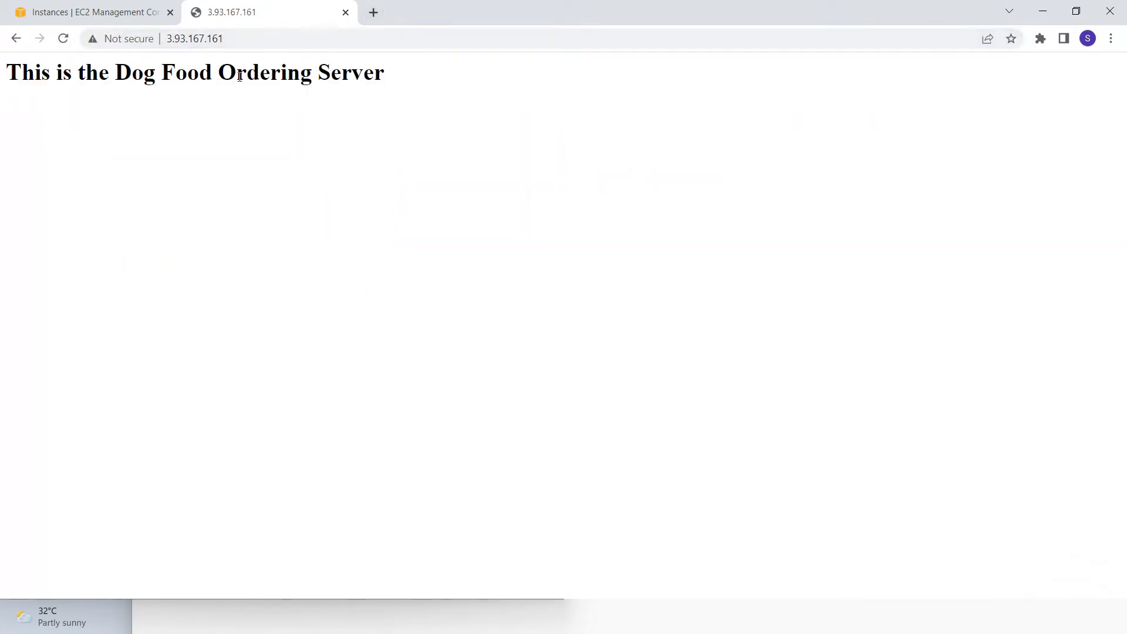
pyautogui.moveTo(236, 75); pyautogui.dragTo(299, 82)
# - Check the dog server's port on the whiteboard diagram, and load 3.93.167.161:80 in the browser
pyautogui.click(287, 38)
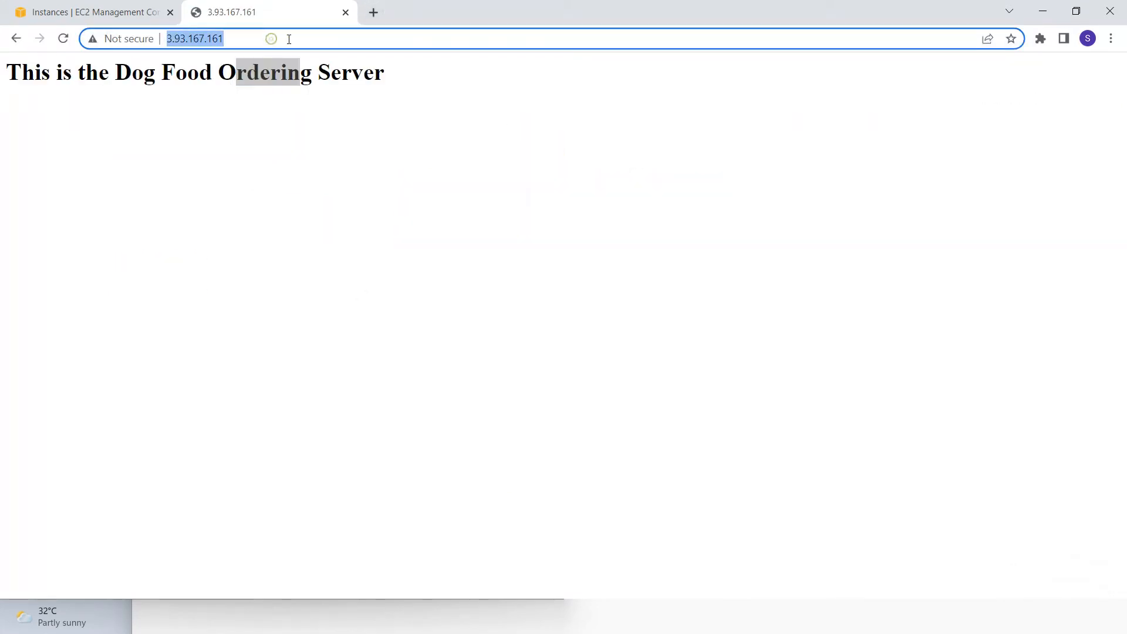
pyautogui.click(291, 38)
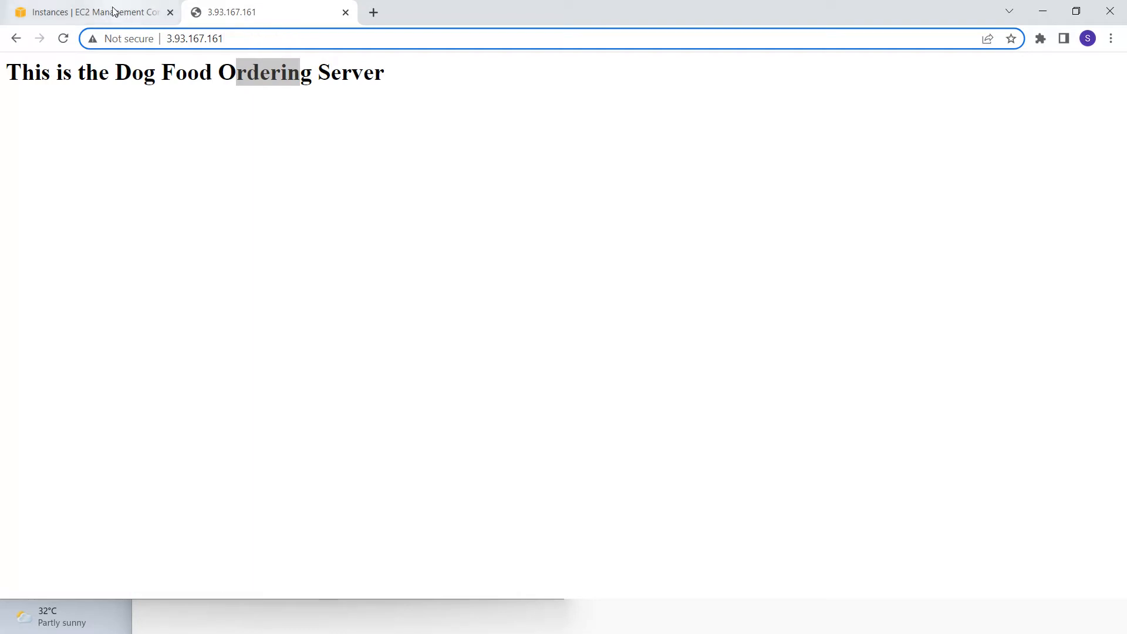
pyautogui.hotkey('alt', 'Tab')
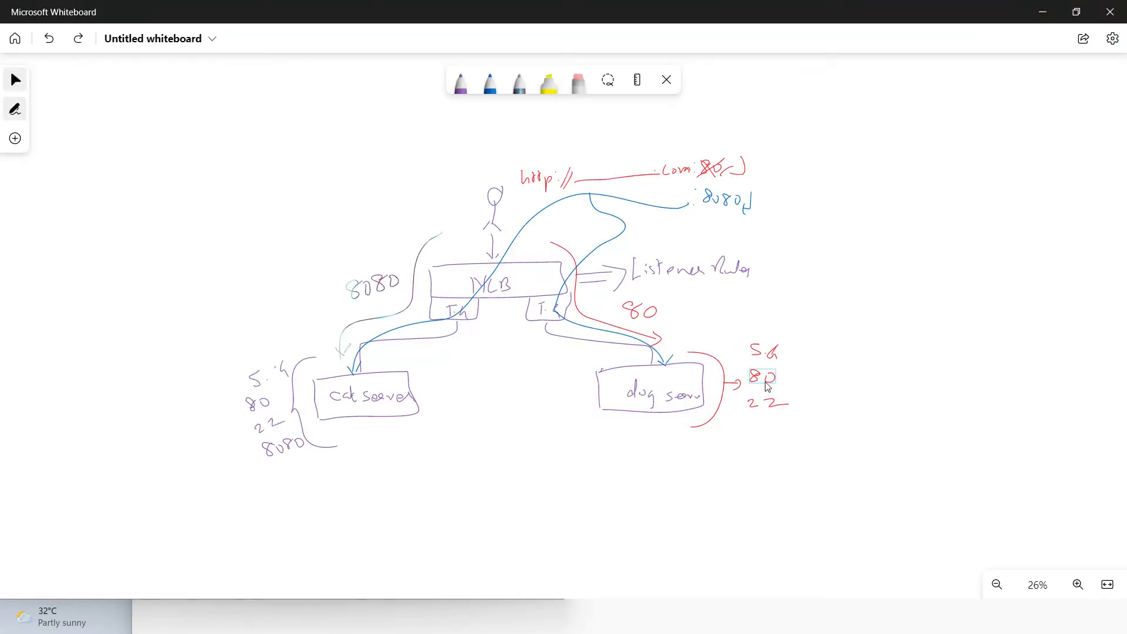
pyautogui.hotkey('alt', 'Tab')
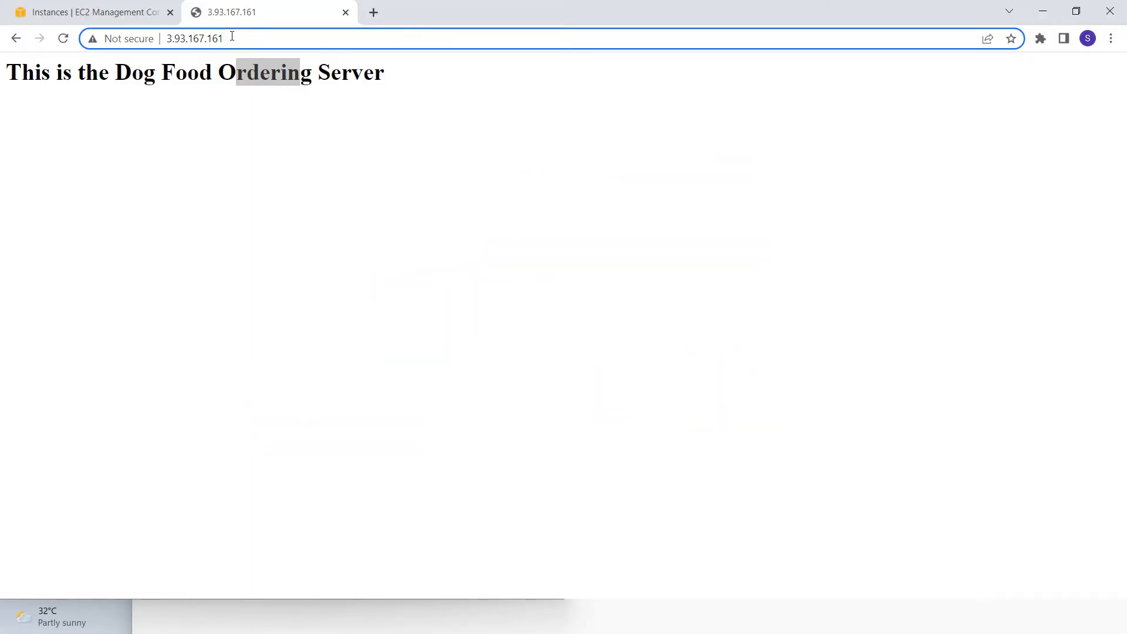
pyautogui.write(':80')
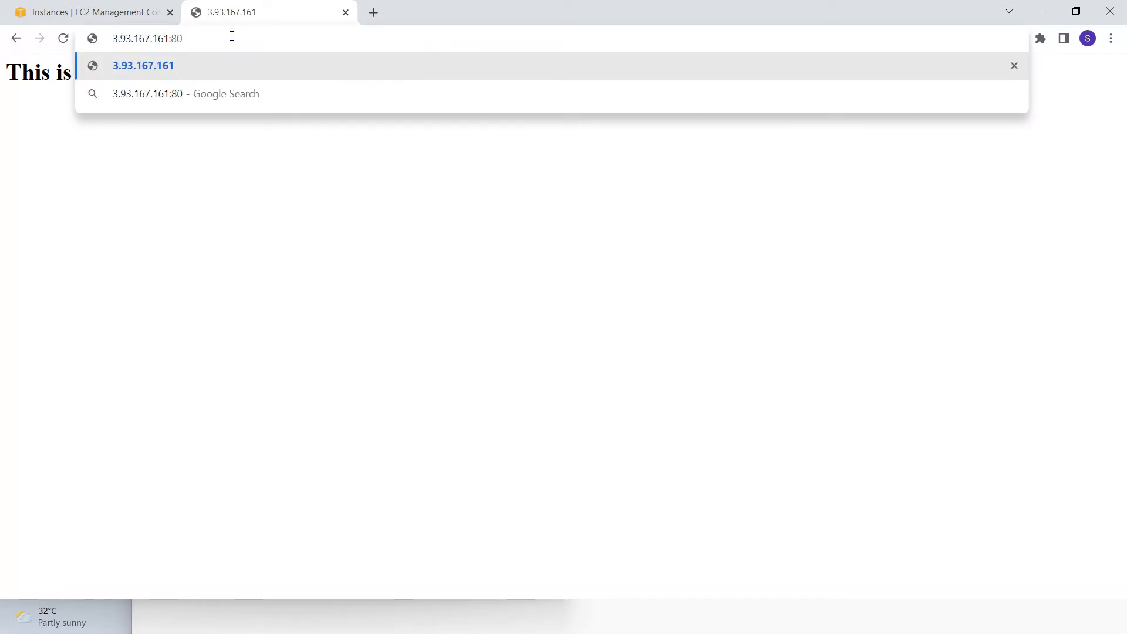
pyautogui.press('Return')
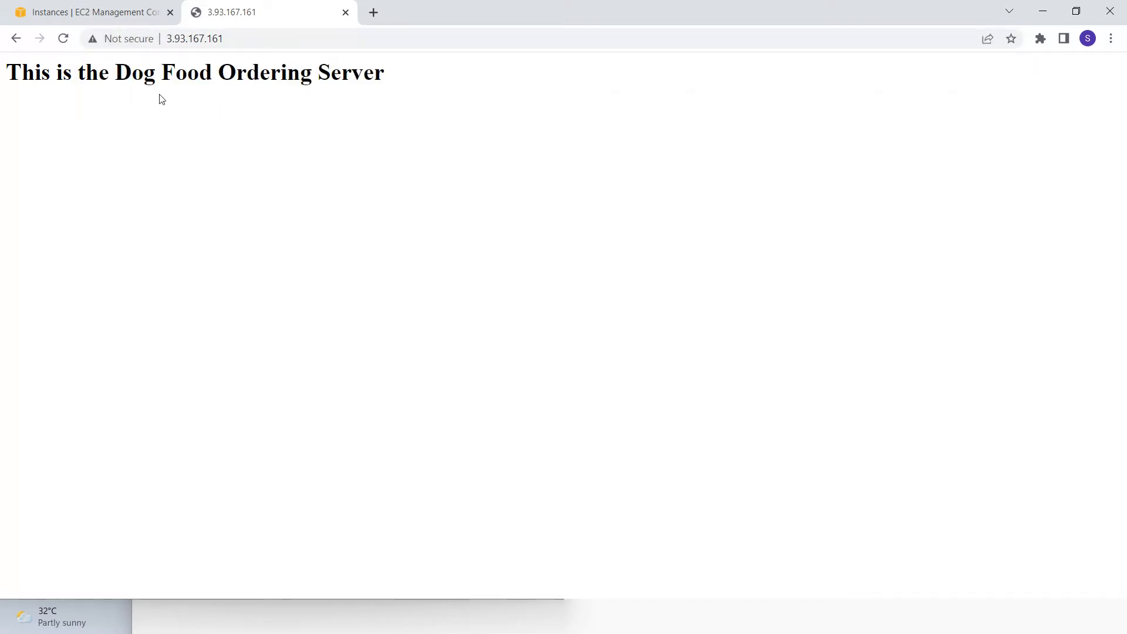
pyautogui.moveTo(144, 73); pyautogui.dragTo(419, 80)
pyautogui.click(289, 81)
# - Look at the dog server in the whiteboard diagram again, and load 3.93.167.161/dog.html in the browser
pyautogui.click(250, 44)
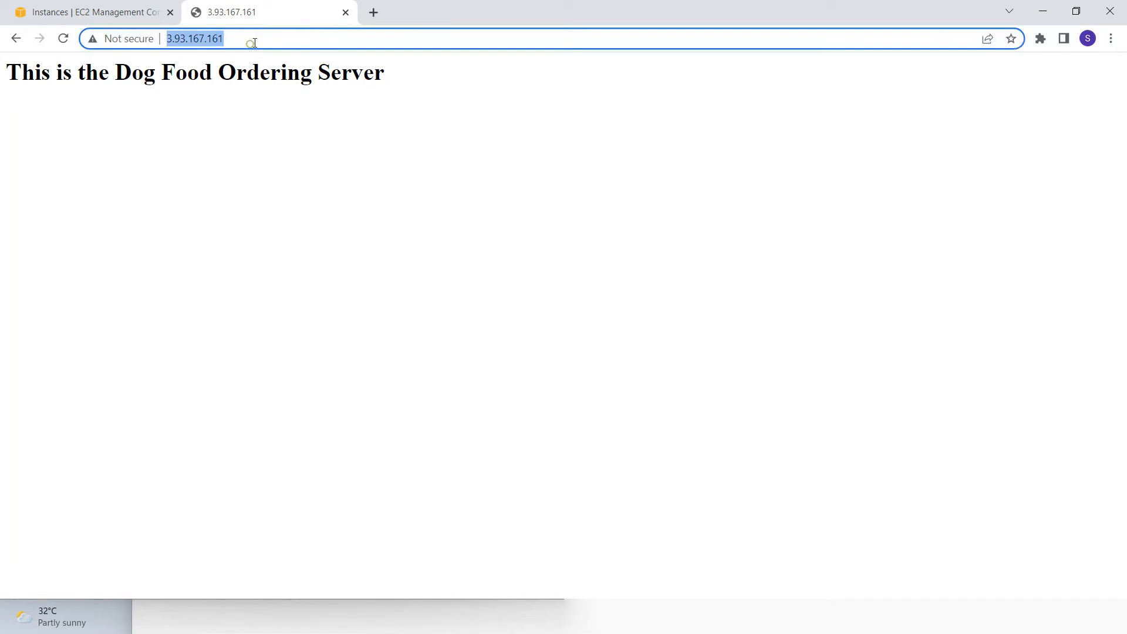
pyautogui.click(251, 43)
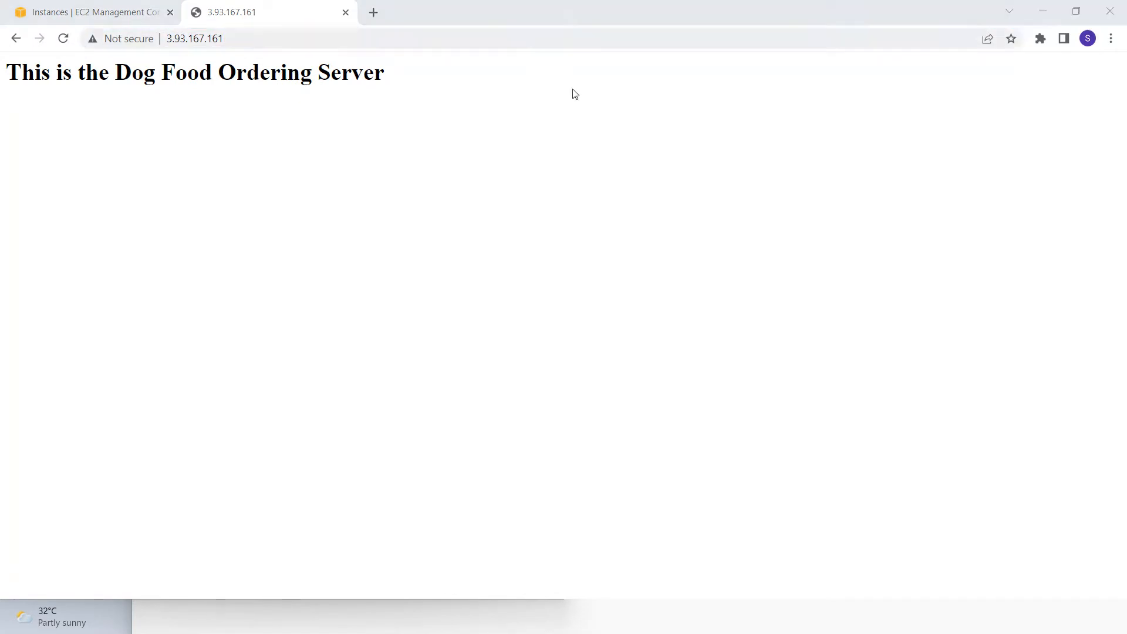
pyautogui.hotkey('alt', 'Tab')
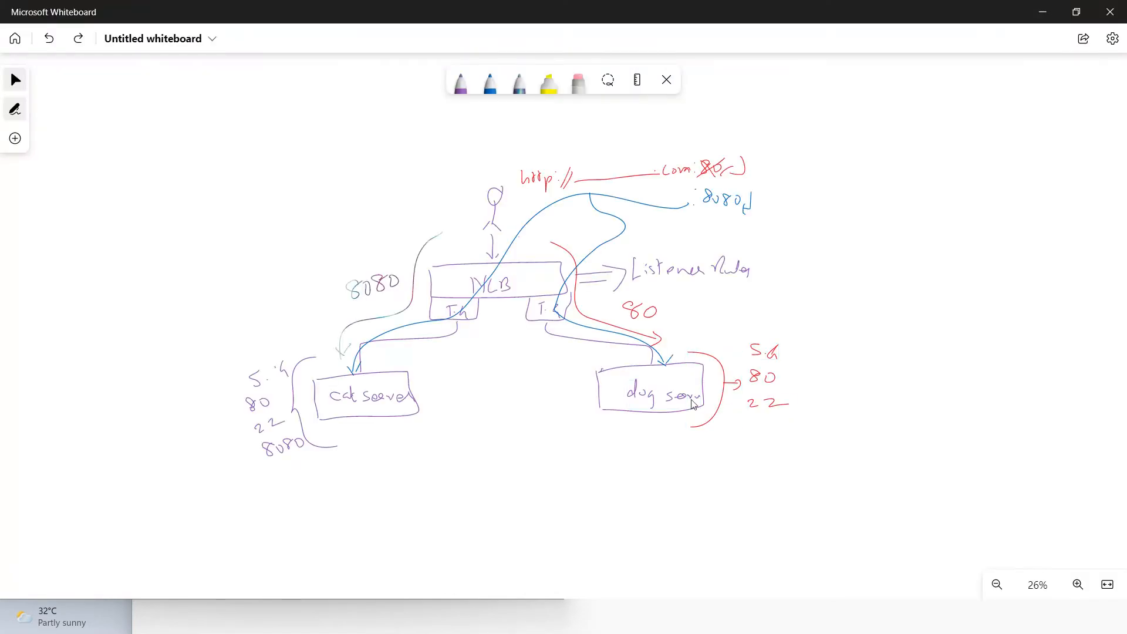
pyautogui.hotkey('alt', 'Tab')
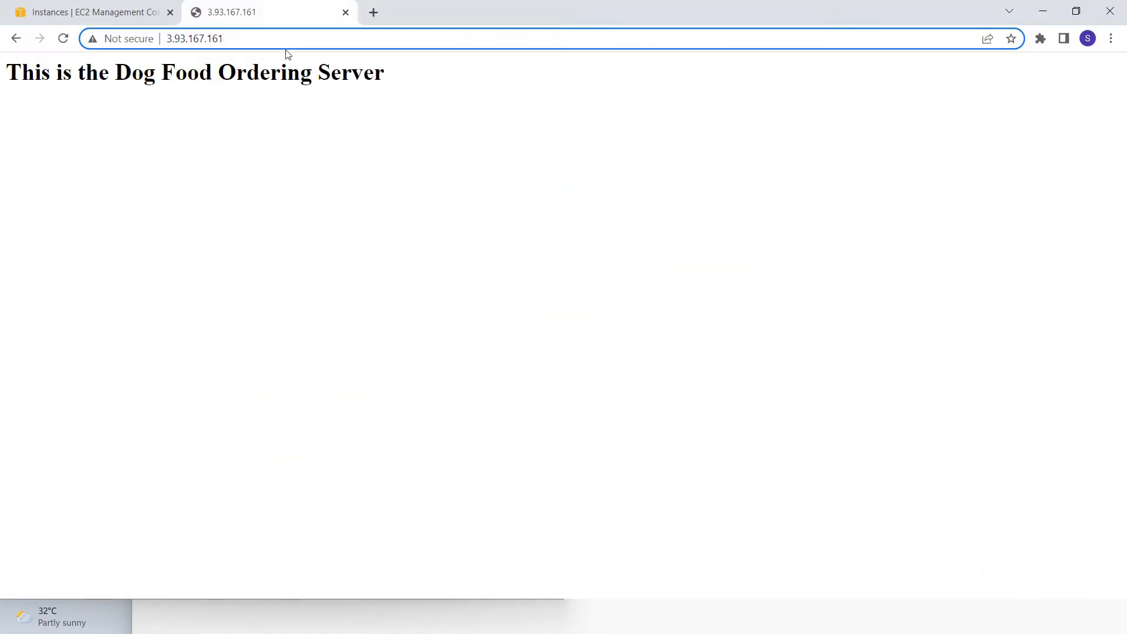
pyautogui.write('/')
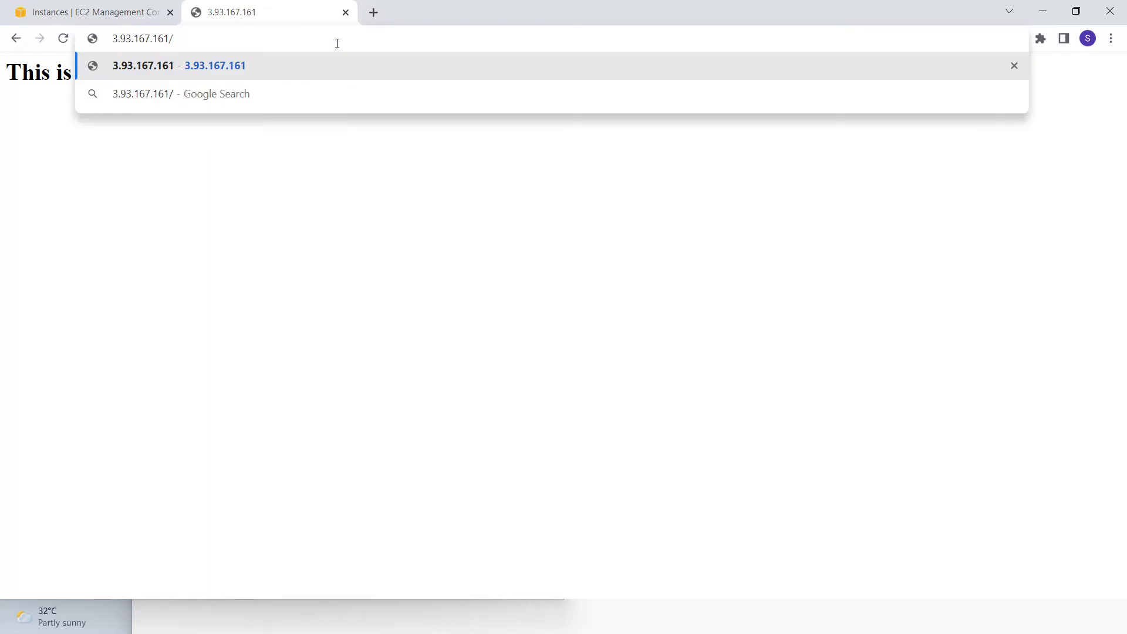
pyautogui.write('dog.html')
pyautogui.press('Return')
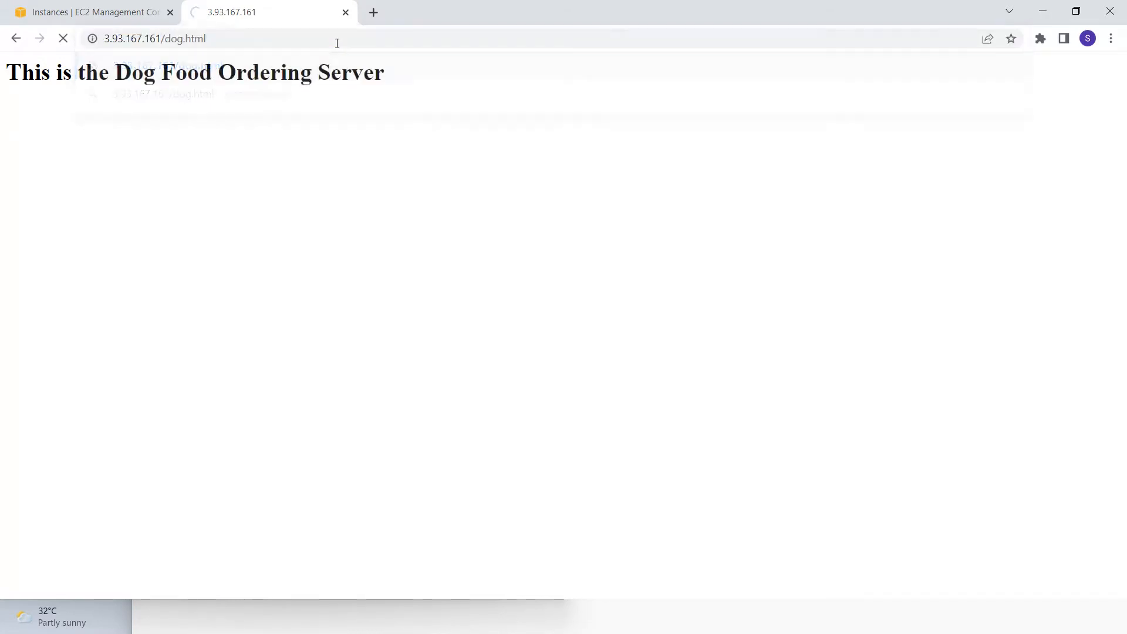
pyautogui.moveTo(124, 91); pyautogui.dragTo(777, 95)
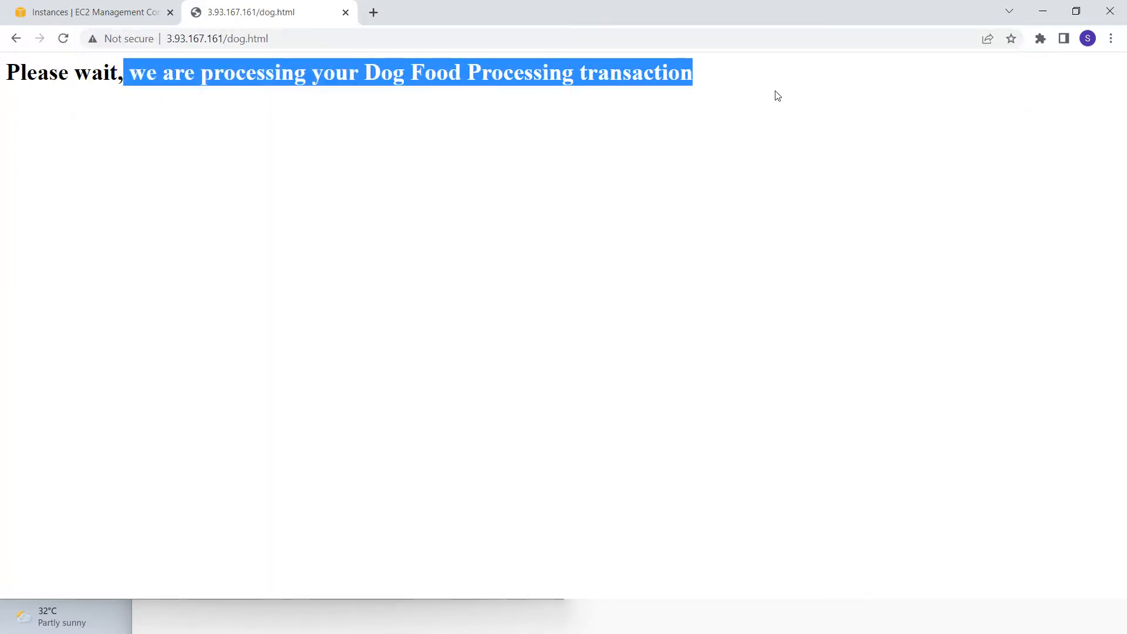
# - Load the dog.html page with an explicit port, using 3.93.167.161:80/dog.html
pyautogui.click(259, 40)
pyautogui.click(280, 39)
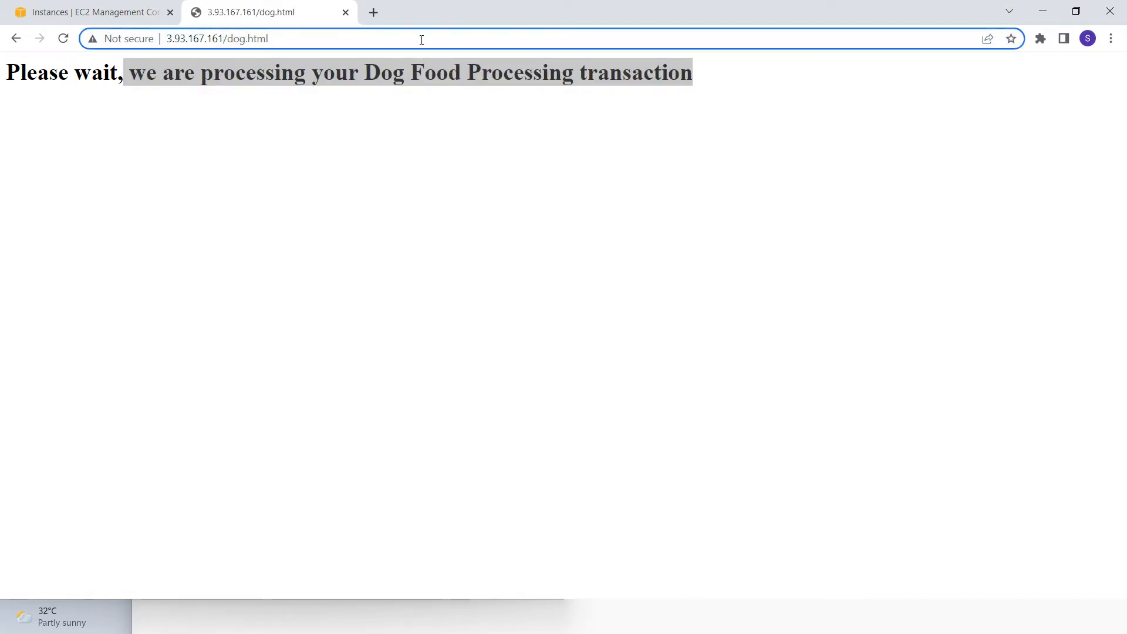
pyautogui.press('Left')
pyautogui.press('Left')
pyautogui.press('Left')
pyautogui.press('Left')
pyautogui.press('Left')
pyautogui.press('Left')
pyautogui.press('Left')
pyautogui.press('Left')
pyautogui.press('Left')
pyautogui.write(':')
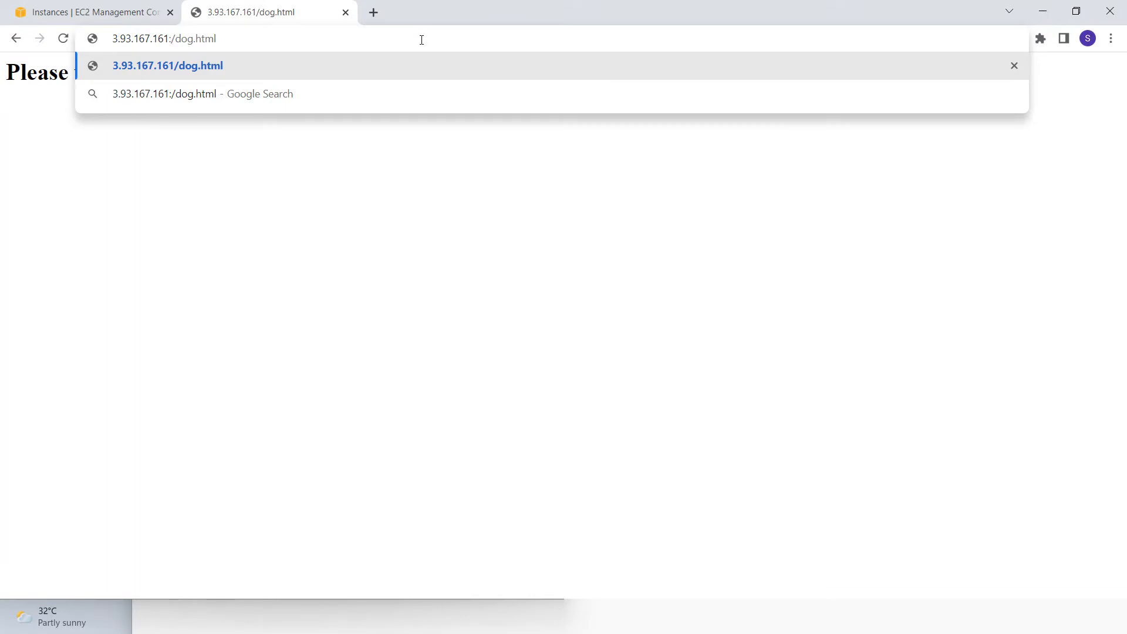
pyautogui.write('80')
pyautogui.press('Return')
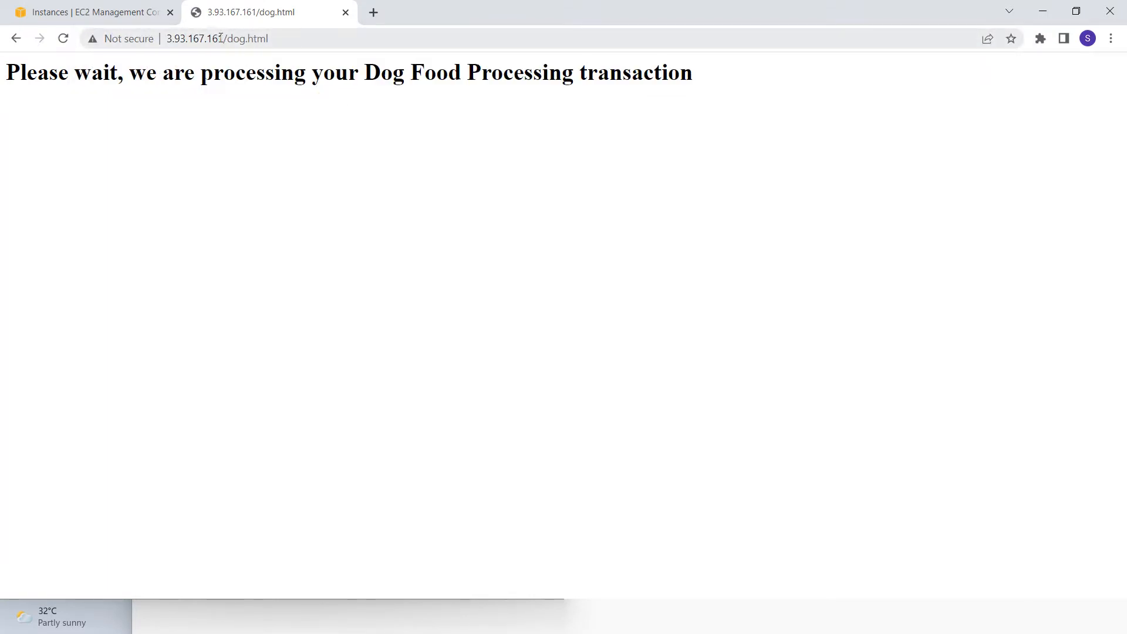
# - Remove the dog.html path from the address and try to reach the dog server at 3.93.167.161:8080
pyautogui.click(242, 38)
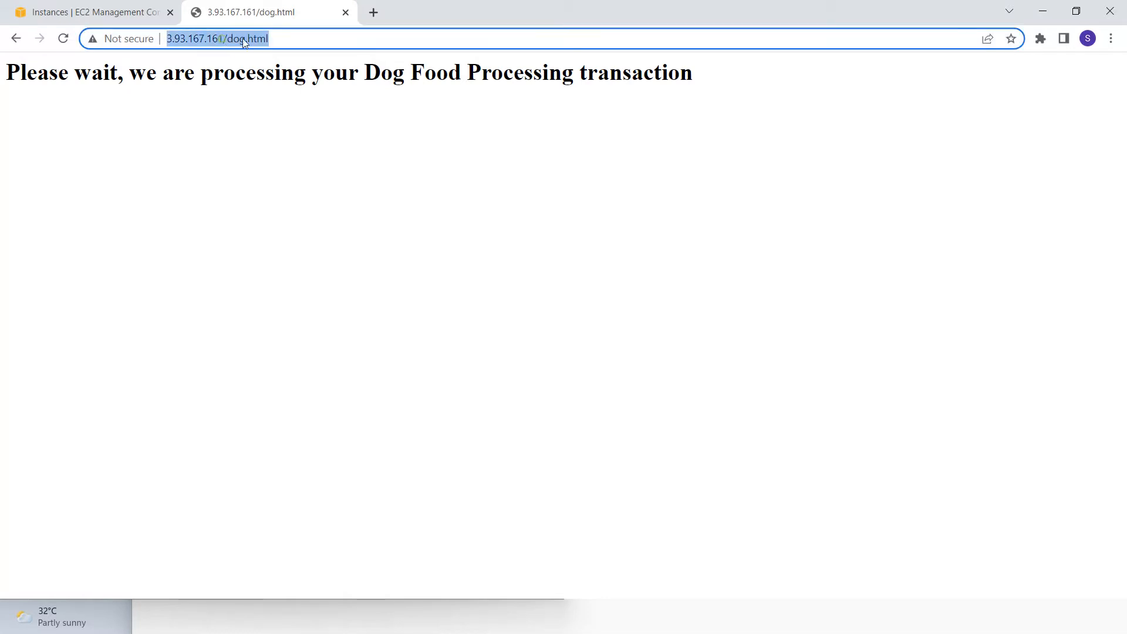
pyautogui.click(256, 38)
pyautogui.press('BackSpace')
pyautogui.press('BackSpace')
pyautogui.press('BackSpace')
pyautogui.press('BackSpace')
pyautogui.press('BackSpace')
pyautogui.press('BackSpace')
pyautogui.press('BackSpace')
pyautogui.press('BackSpace')
pyautogui.press('BackSpace')
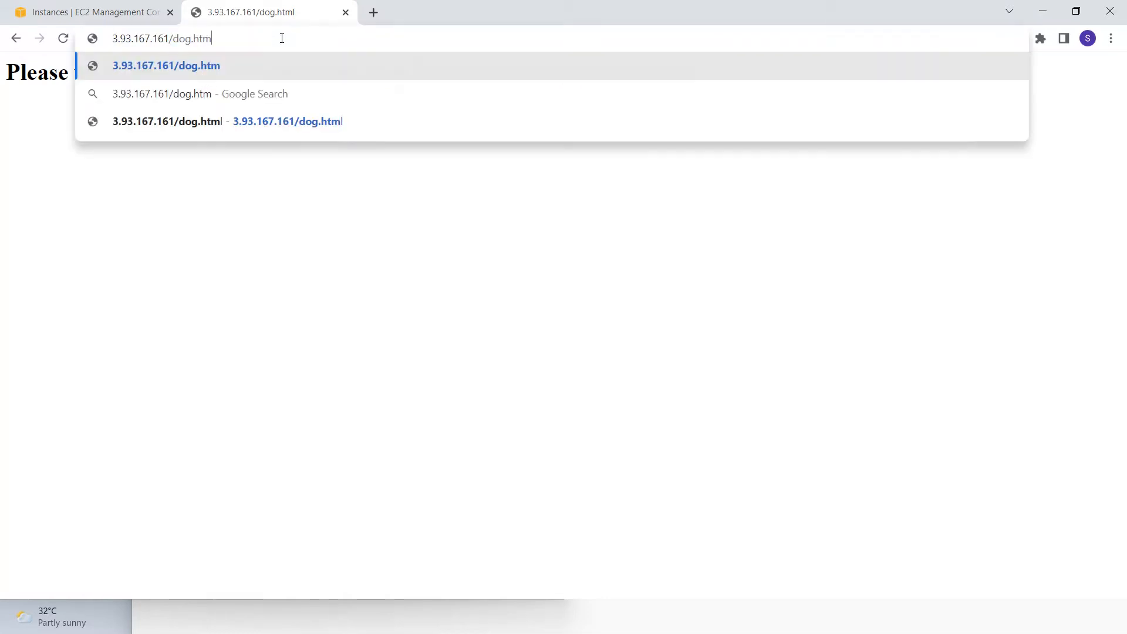
pyautogui.write(':')
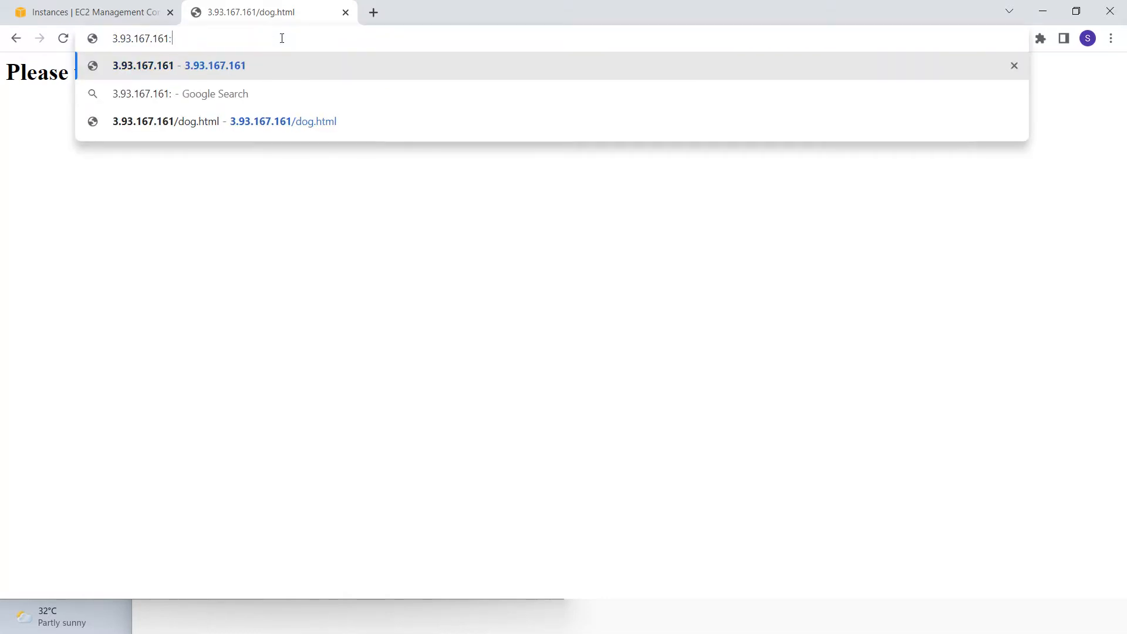
pyautogui.write('8080')
pyautogui.press('Return')
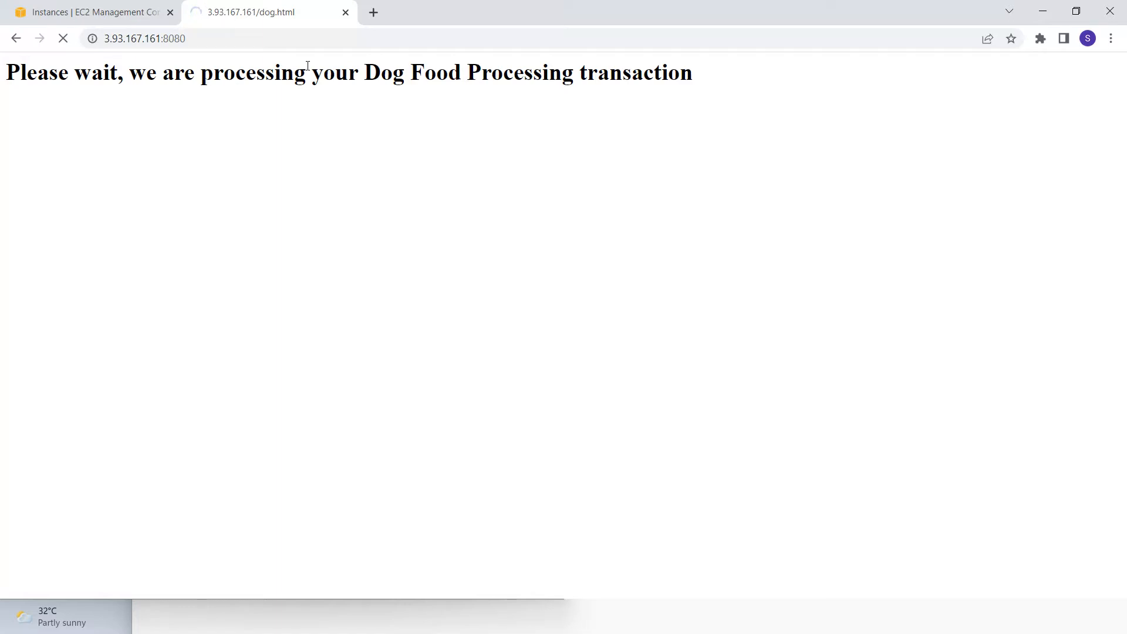
# - Try to load the dog server's dog.html page on port 8080, using 3.93.167.161:8080/dog.html
pyautogui.click(263, 43)
pyautogui.doubleClick(262, 40)
pyautogui.press('BackSpace')
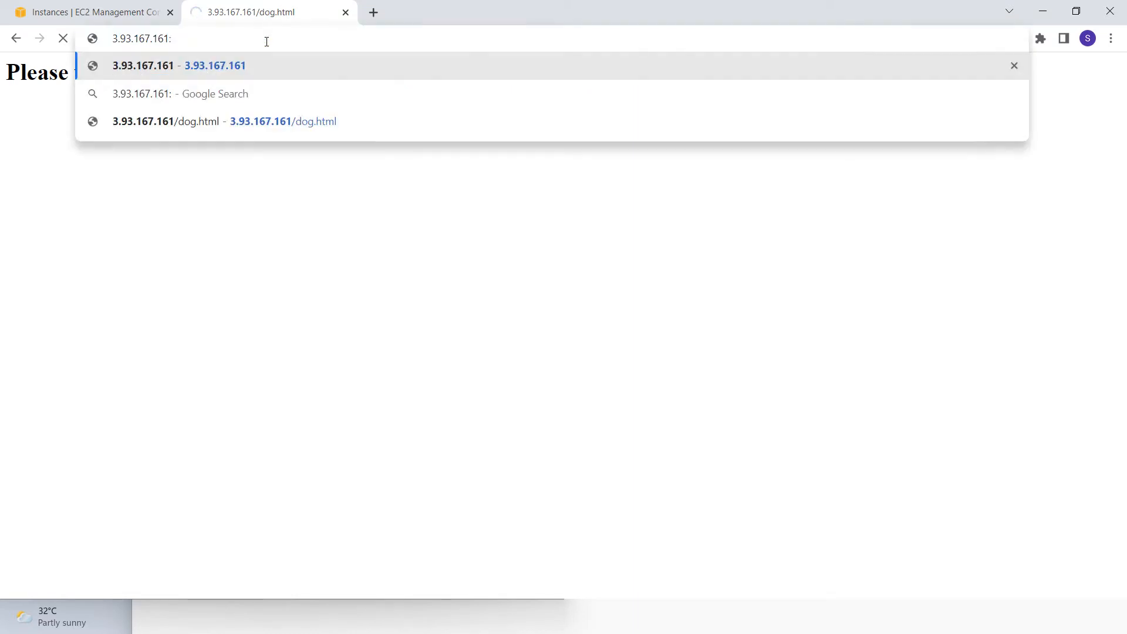
pyautogui.write('8080')
pyautogui.write('/dog.html')
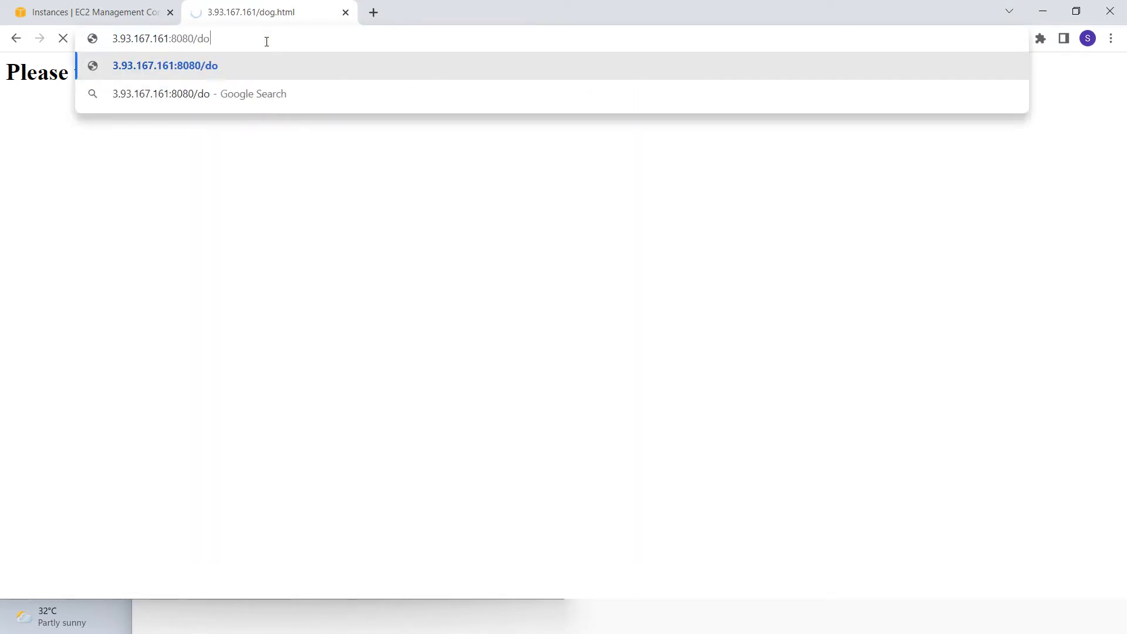
pyautogui.press('Return')
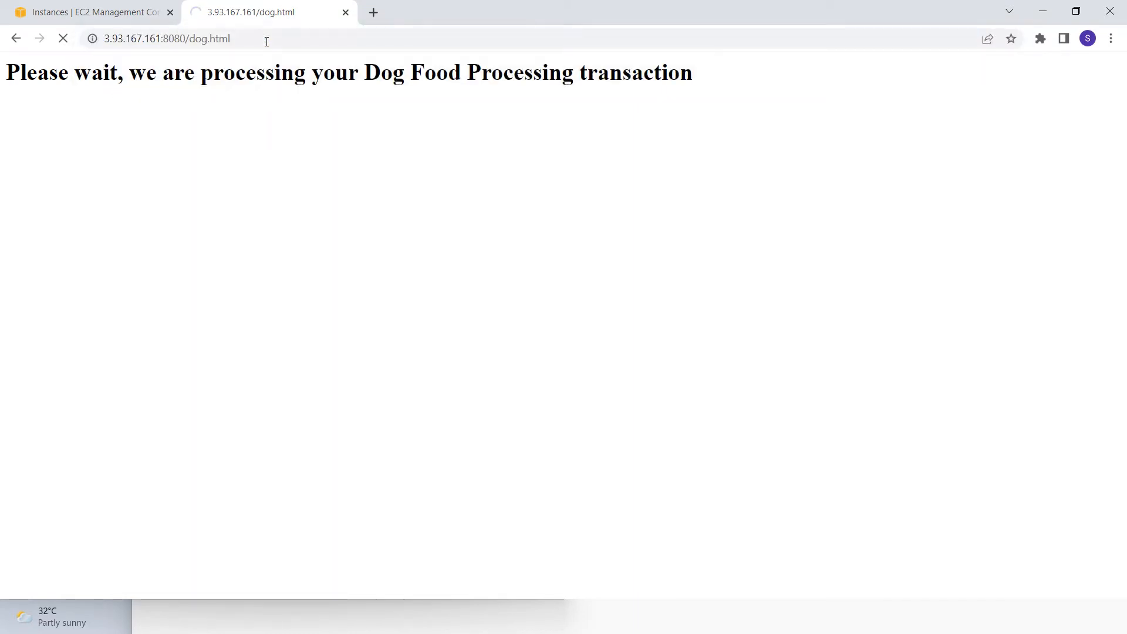
# - Strip the port and path from the address and load the dog server's home page at 3.93.167.161
pyautogui.moveTo(165, 39); pyautogui.dragTo(277, 39)
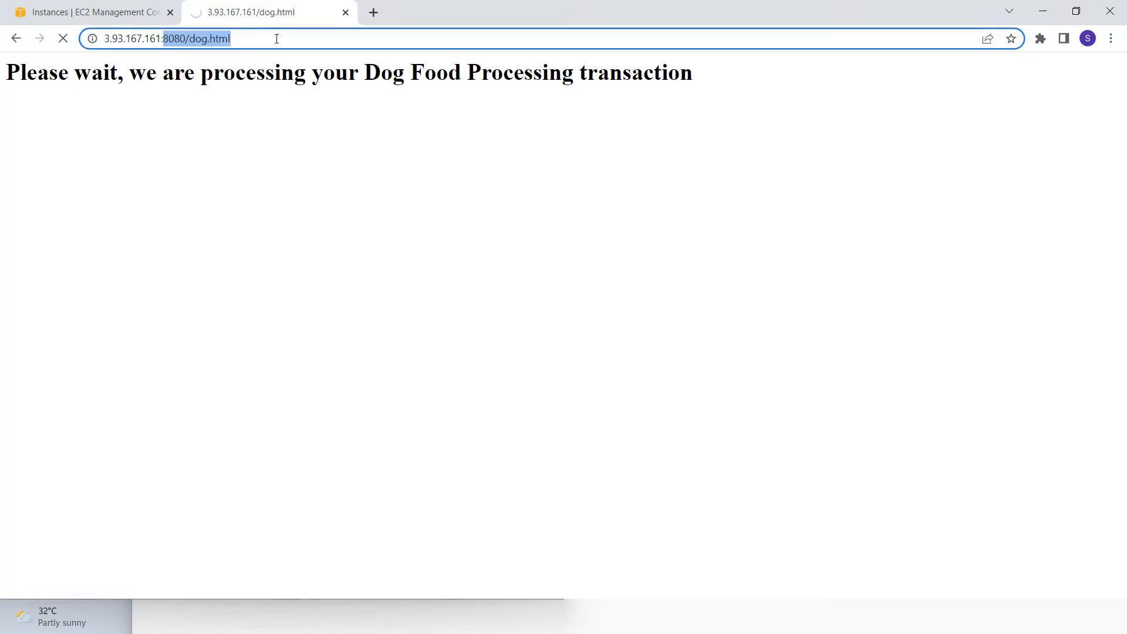
pyautogui.press('BackSpace')
pyautogui.press('BackSpace')
pyautogui.press('Return')
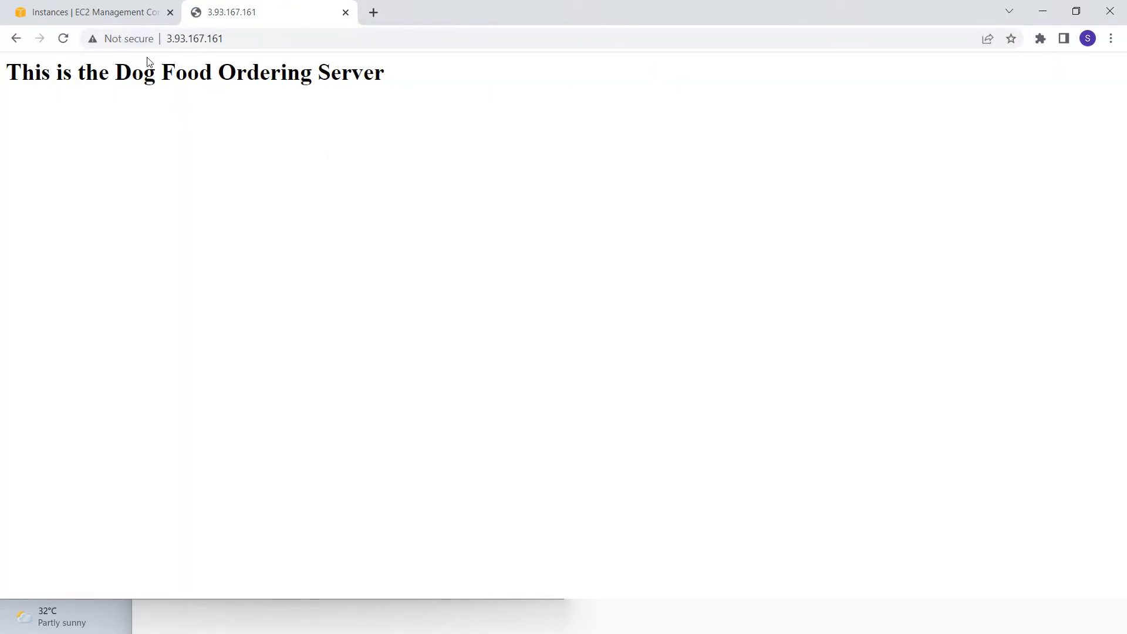
pyautogui.click(108, 9)
pyautogui.click(354, 239)
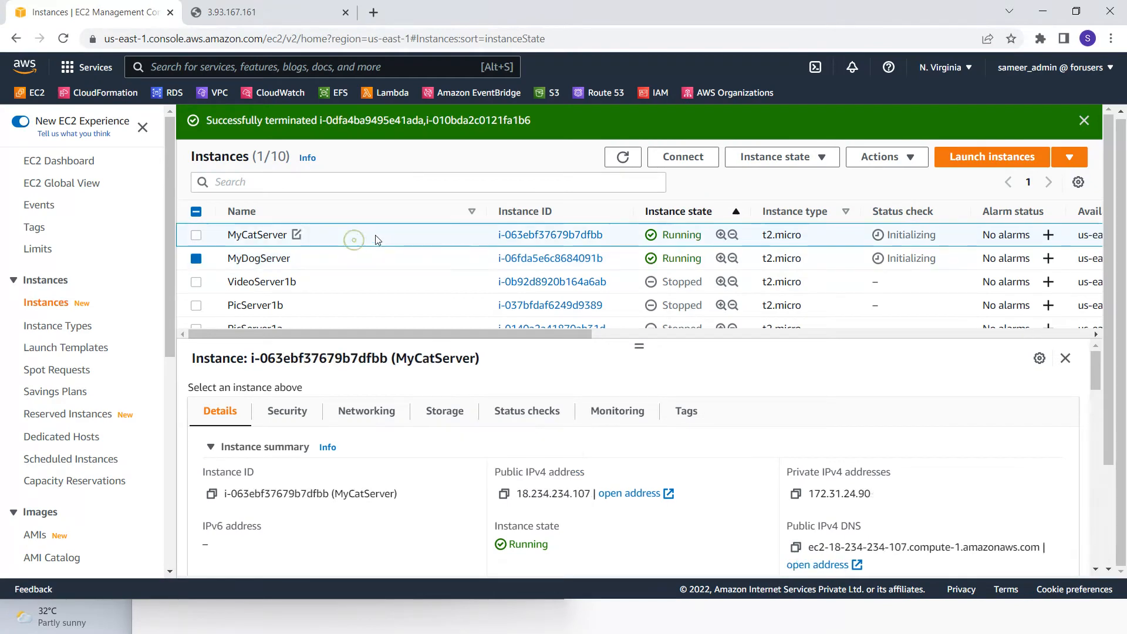
pyautogui.click(503, 493)
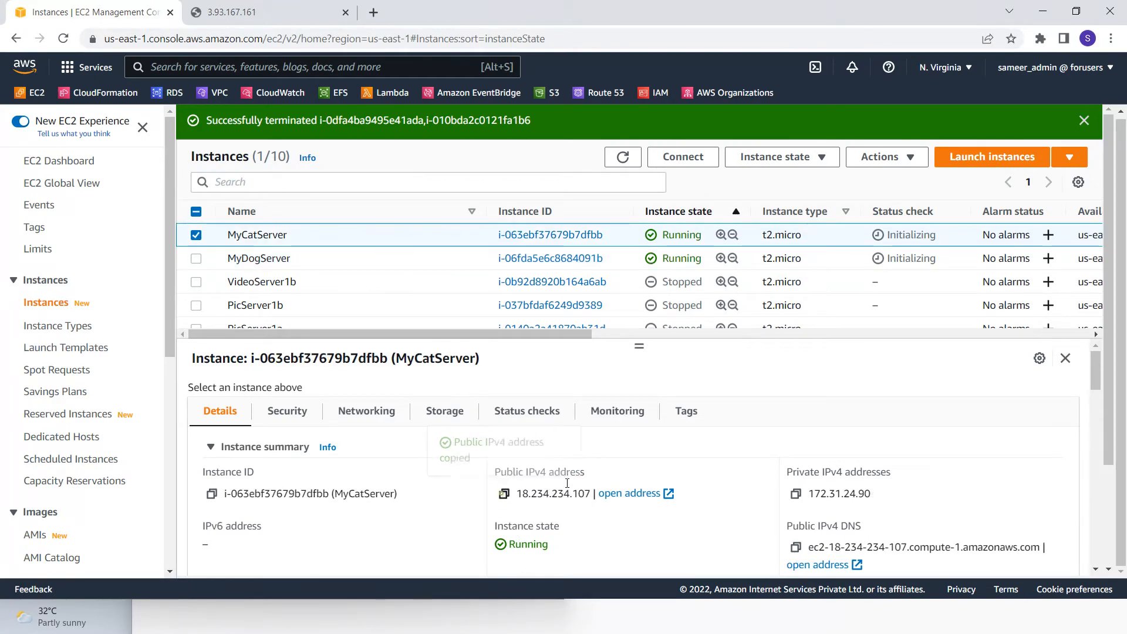
pyautogui.click(379, 16)
pyautogui.write('http://picvideo-alb-367592150.us-east-1.elb.amazonaws.com')
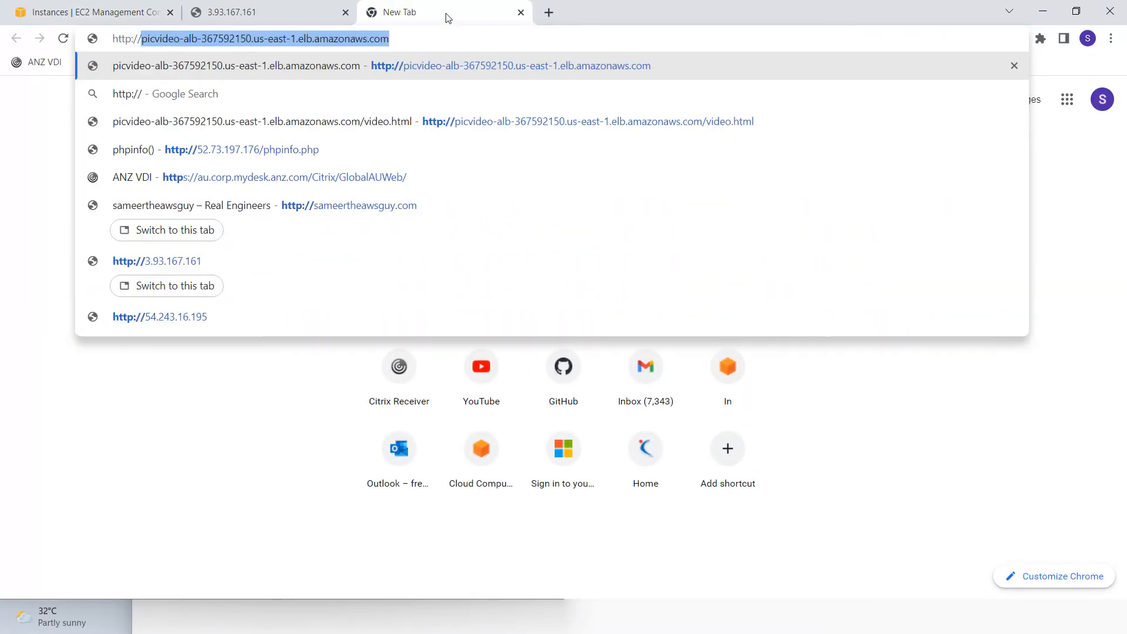
pyautogui.hotkey('ctrl', 'v')
pyautogui.press('Return')
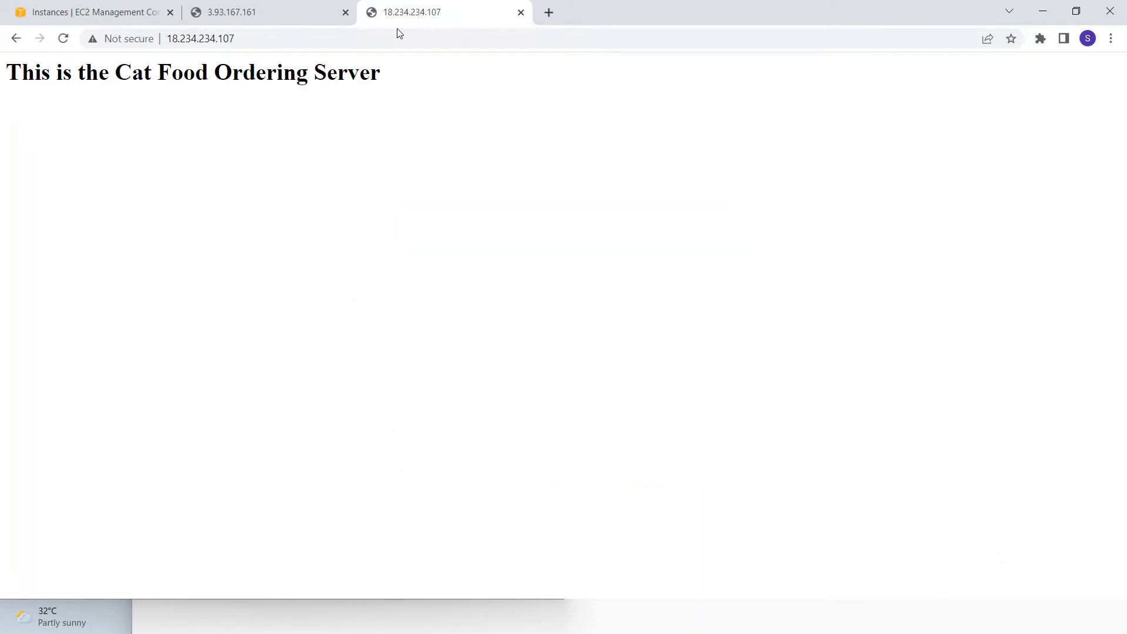
# - Add /cat.html to the cat server's address and load 18.234.234.107/cat.html
pyautogui.click(308, 43)
pyautogui.click(340, 40)
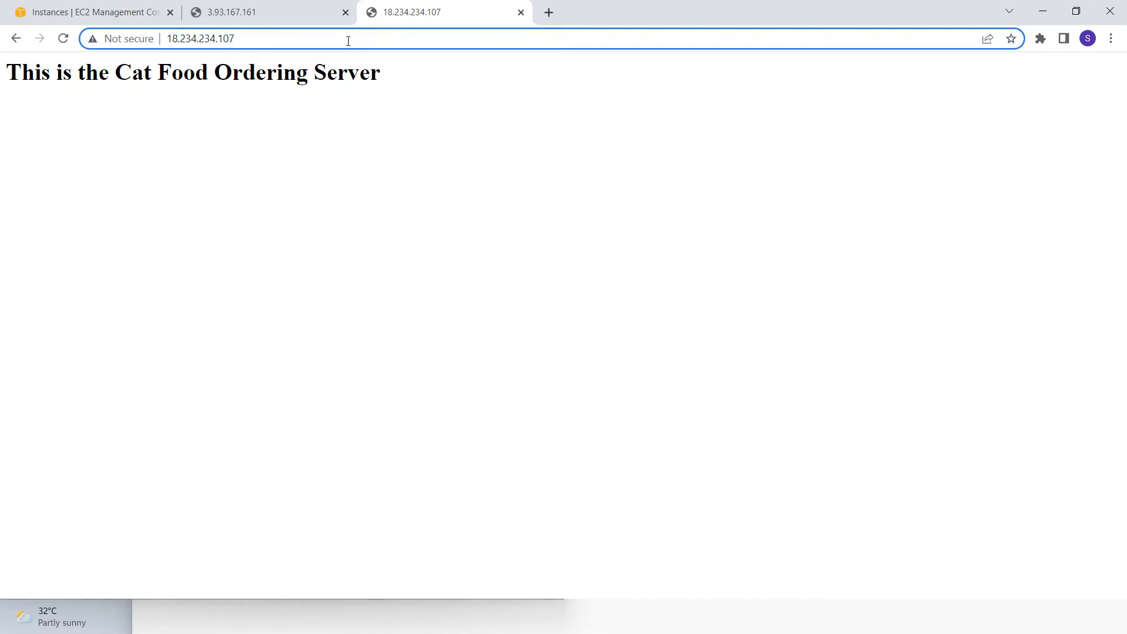
pyautogui.write('/cat.html')
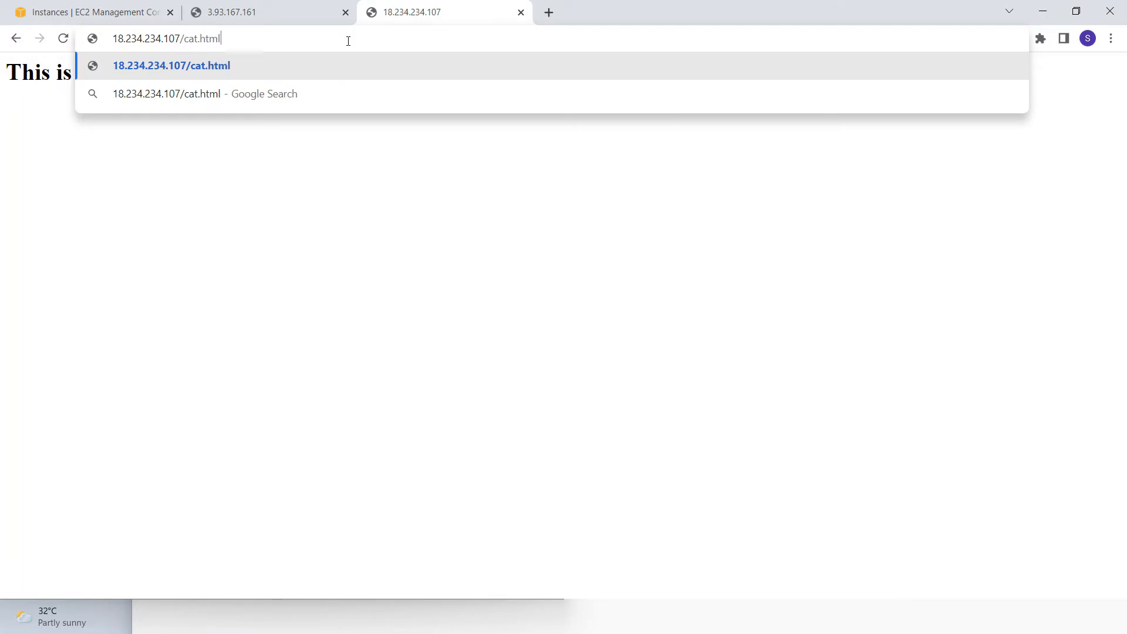
pyautogui.press('Return')
pyautogui.moveTo(349, 88); pyautogui.dragTo(734, 85)
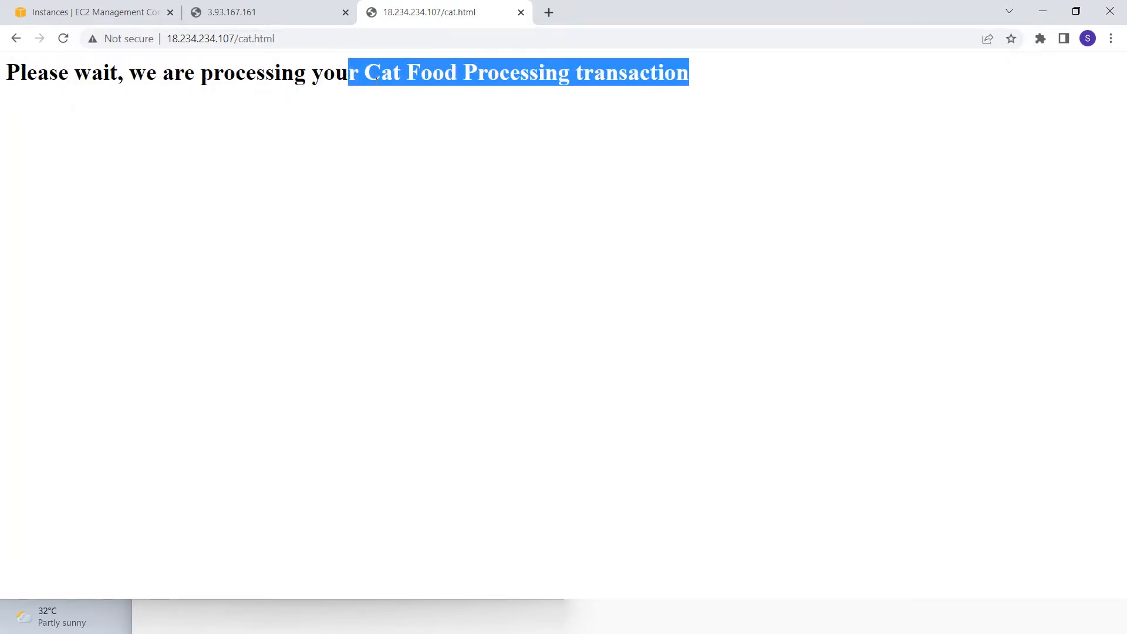
pyautogui.click(311, 74)
# - Reload the cat server's cat.html page with port 80 given explicitly, using 18.234.234.107:80/cat.html
pyautogui.click(232, 37)
pyautogui.click(233, 37)
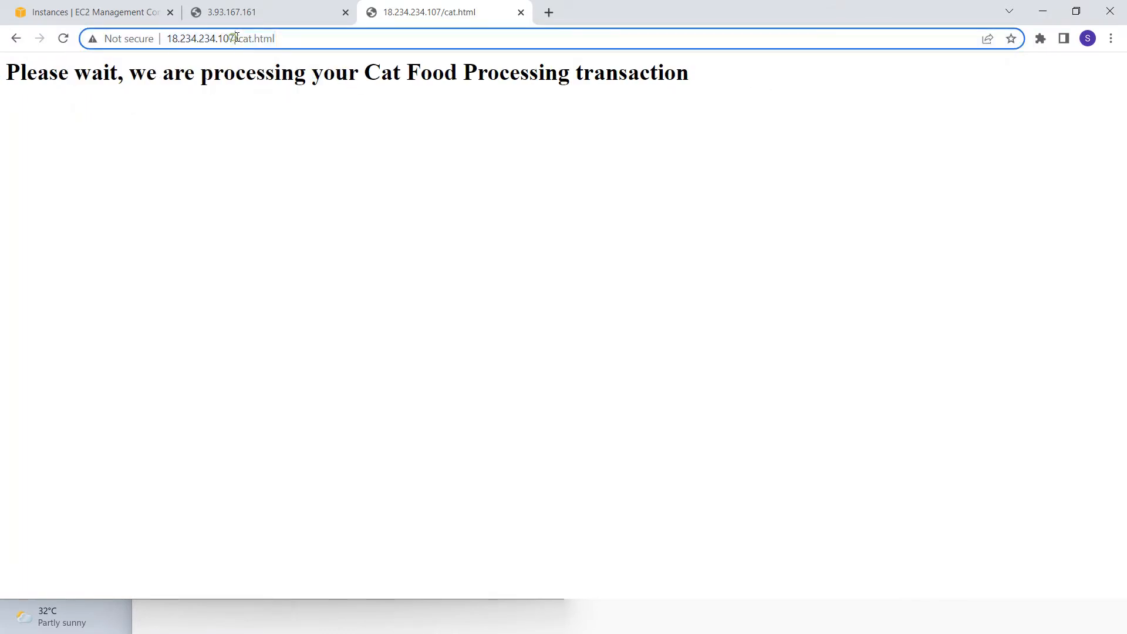
pyautogui.write(':80')
pyautogui.press('Return')
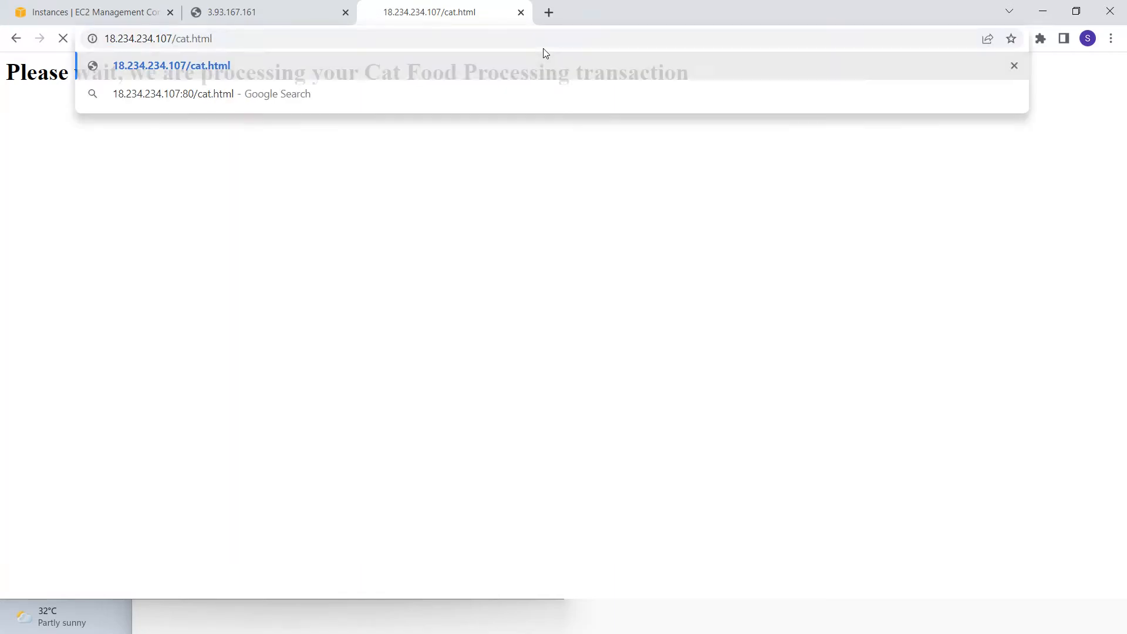
# - Remove the cat.html path and load the cat server's home page on port 80 at 18.234.234.107:80
pyautogui.click(241, 41)
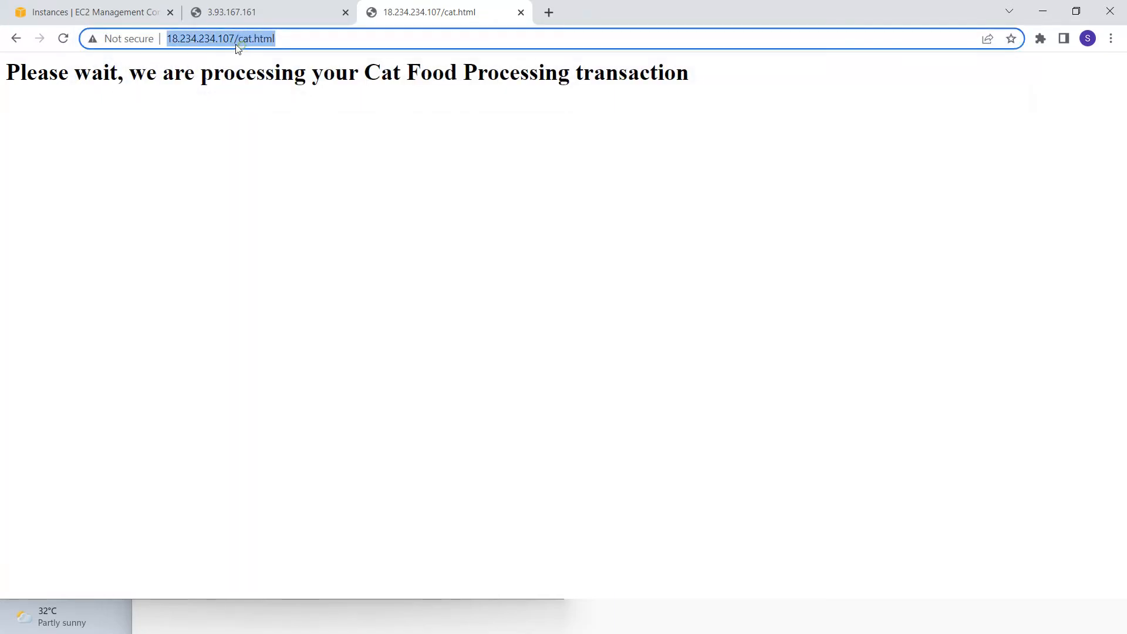
pyautogui.click(234, 39)
pyautogui.moveTo(235, 39); pyautogui.dragTo(380, 44)
pyautogui.press('BackSpace')
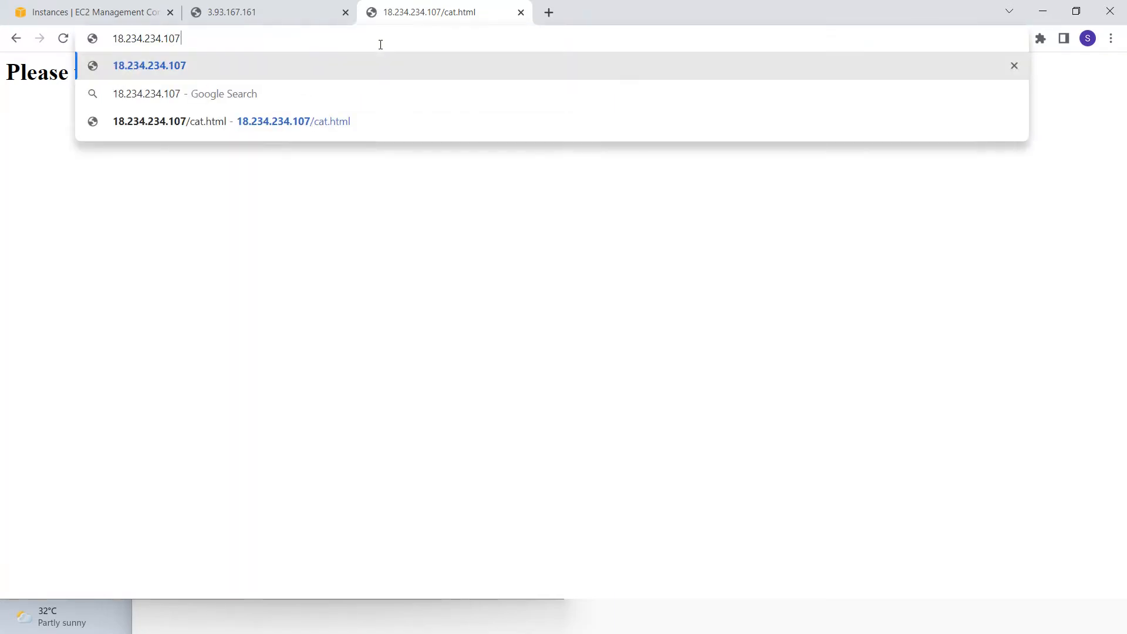
pyautogui.write(':80')
pyautogui.press('Return')
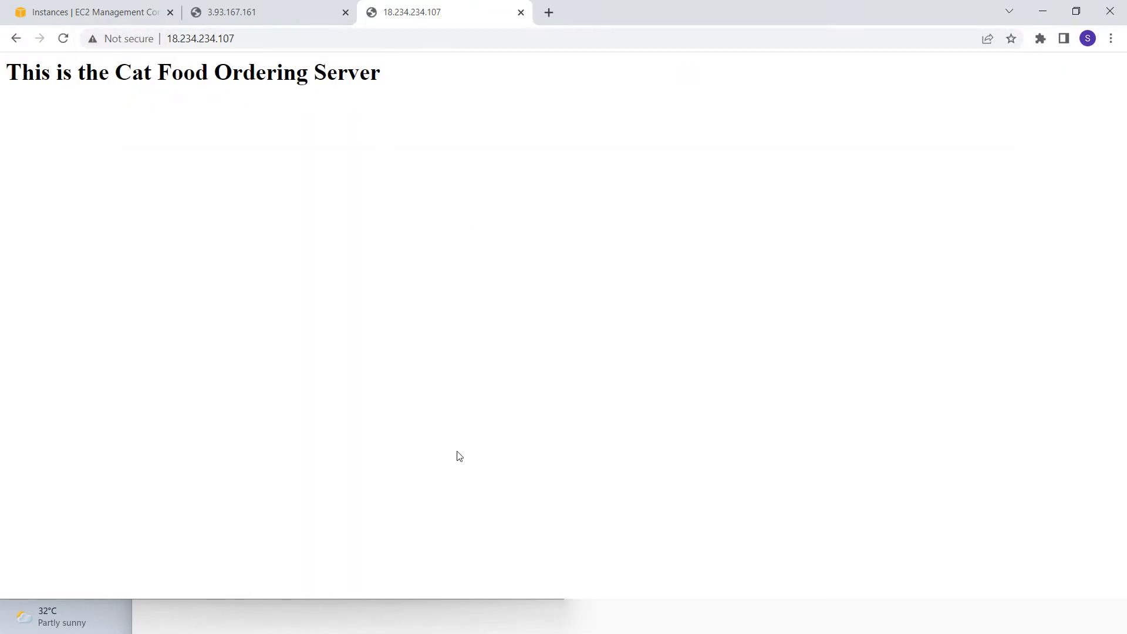
pyautogui.click(391, 294)
pyautogui.moveTo(77, 68); pyautogui.dragTo(533, 81)
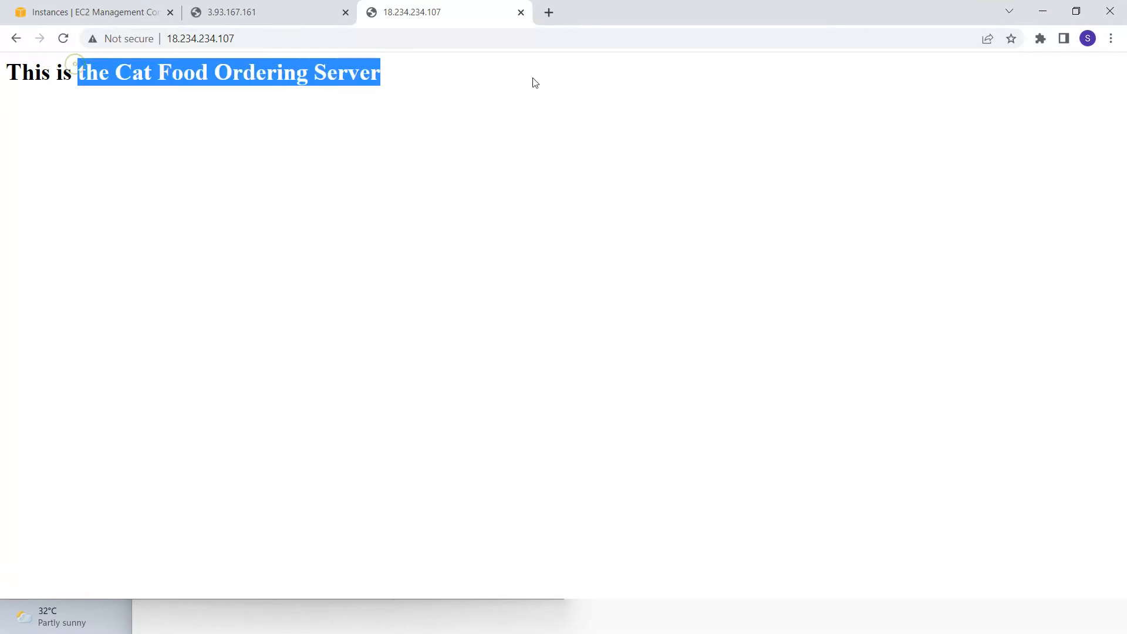
# - Try to reach the cat server on port 8080 at 18.234.234.107:8080
pyautogui.click(327, 39)
pyautogui.click(317, 41)
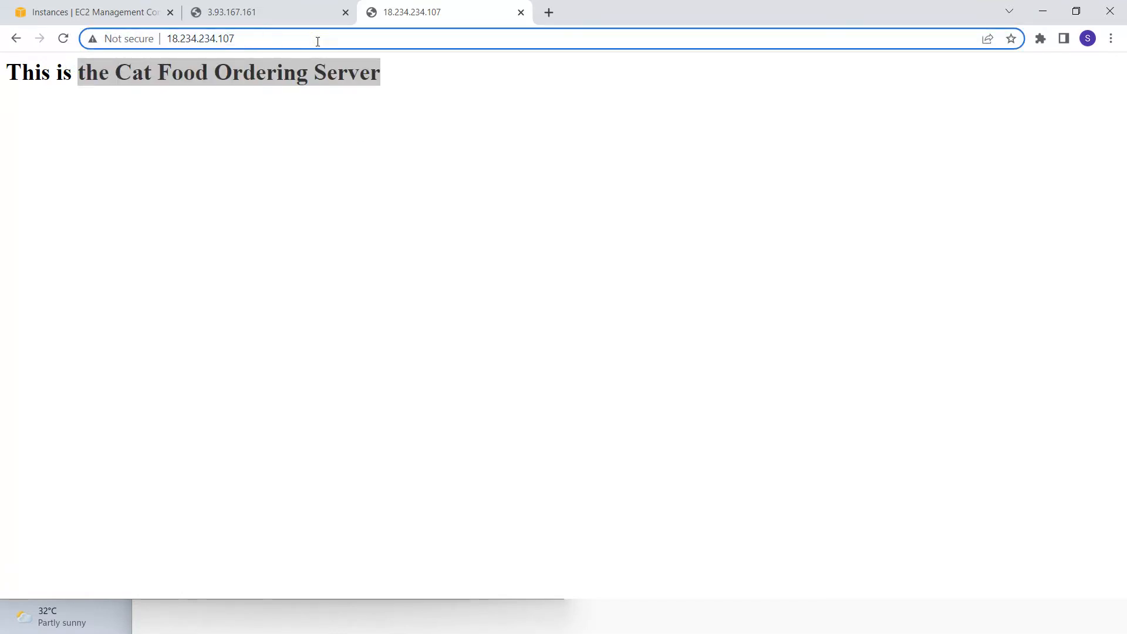
pyautogui.write(':')
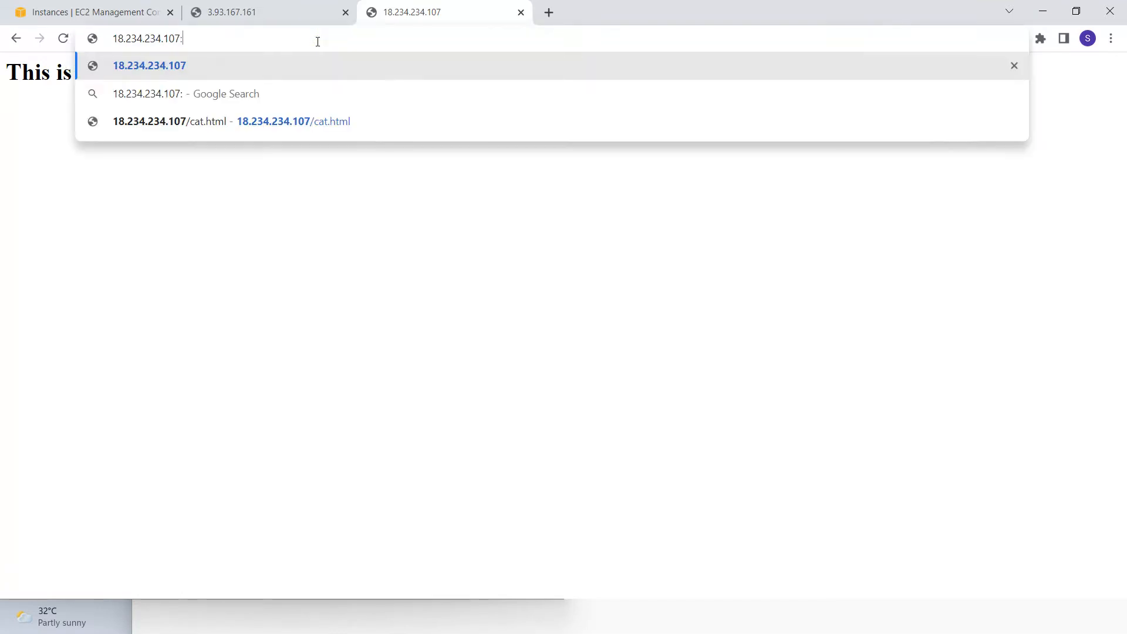
pyautogui.write('8080')
pyautogui.press('Return')
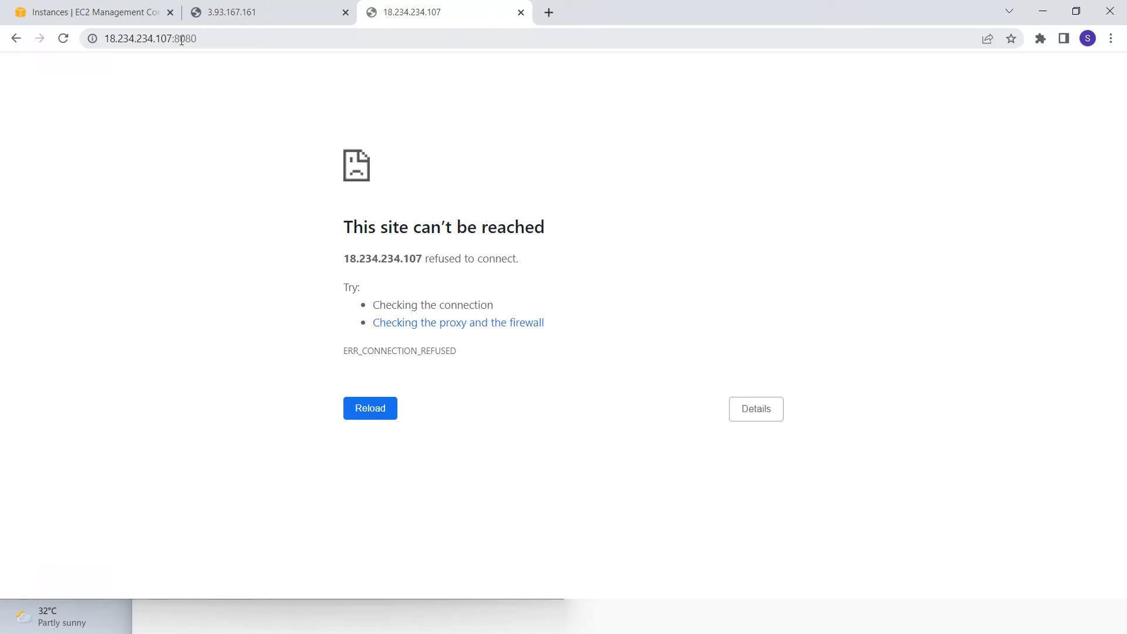
# - Compare the dog server's page with the cat server's port 8080 page, and check the cat server's ports in the Microsoft Whiteboard diagram
pyautogui.click(264, 14)
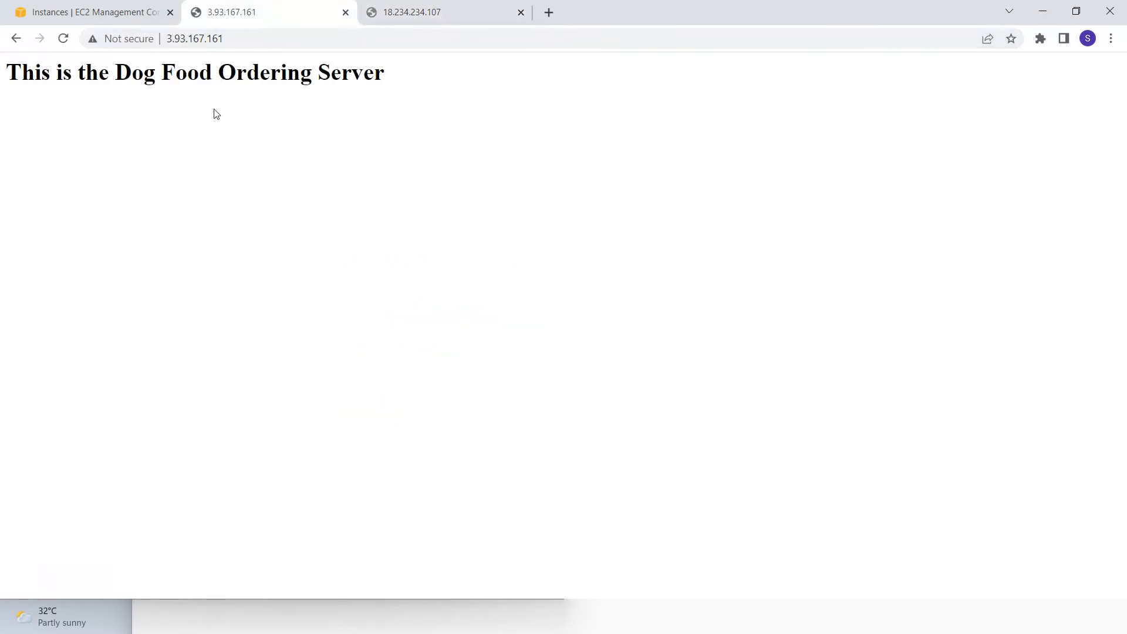
pyautogui.moveTo(129, 79); pyautogui.dragTo(332, 84)
pyautogui.click(278, 45)
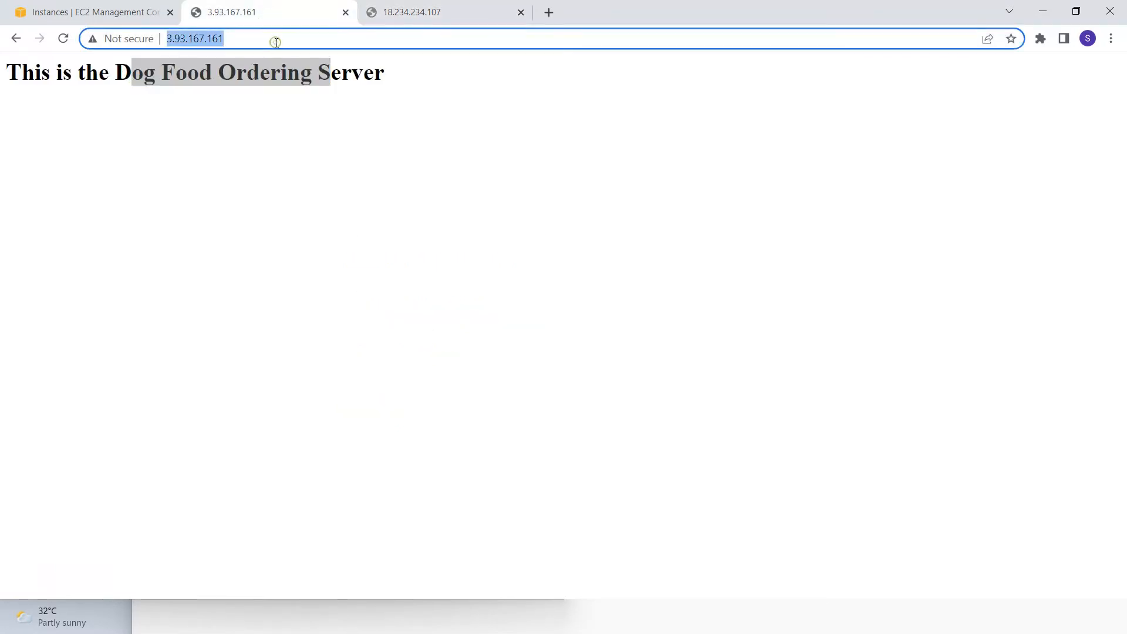
pyautogui.press('Escape')
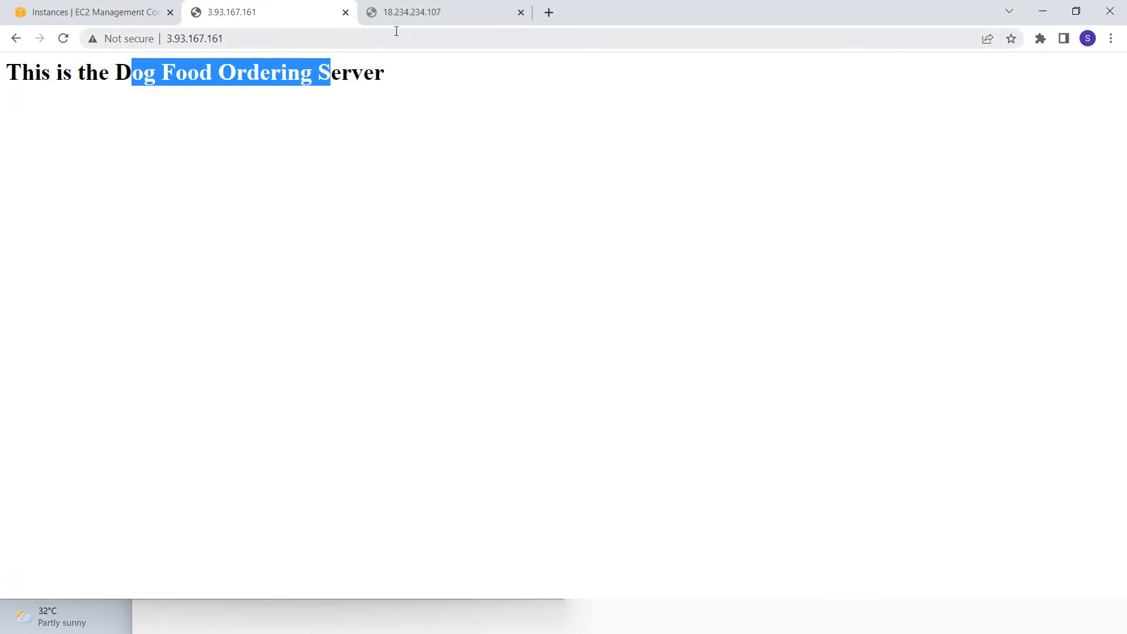
pyautogui.click(414, 22)
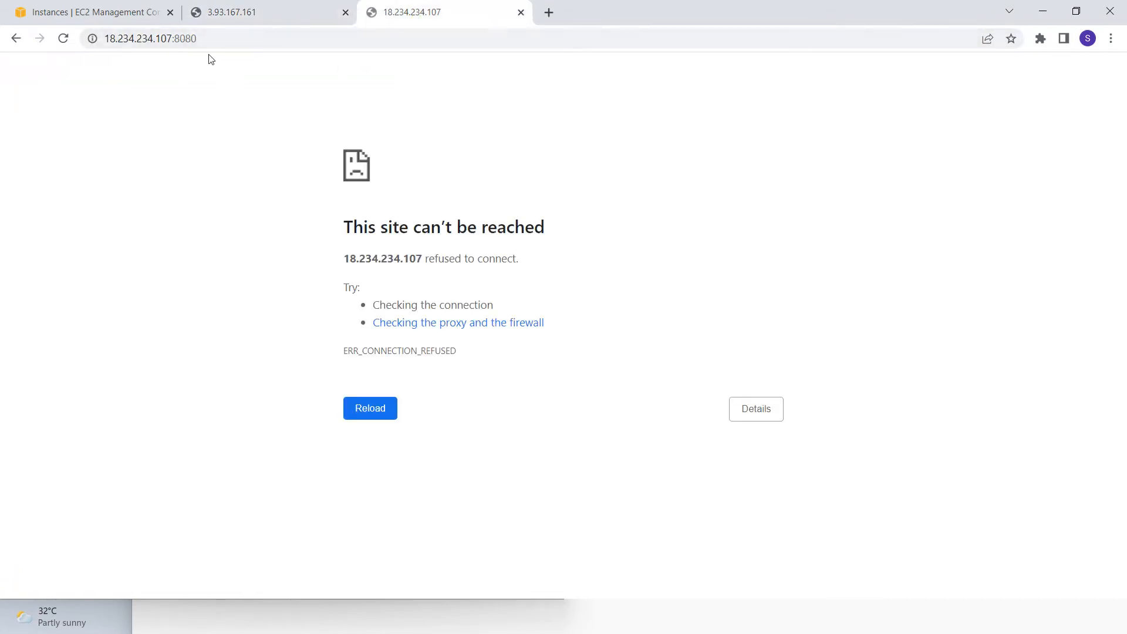
pyautogui.hotkey('alt', 'Tab')
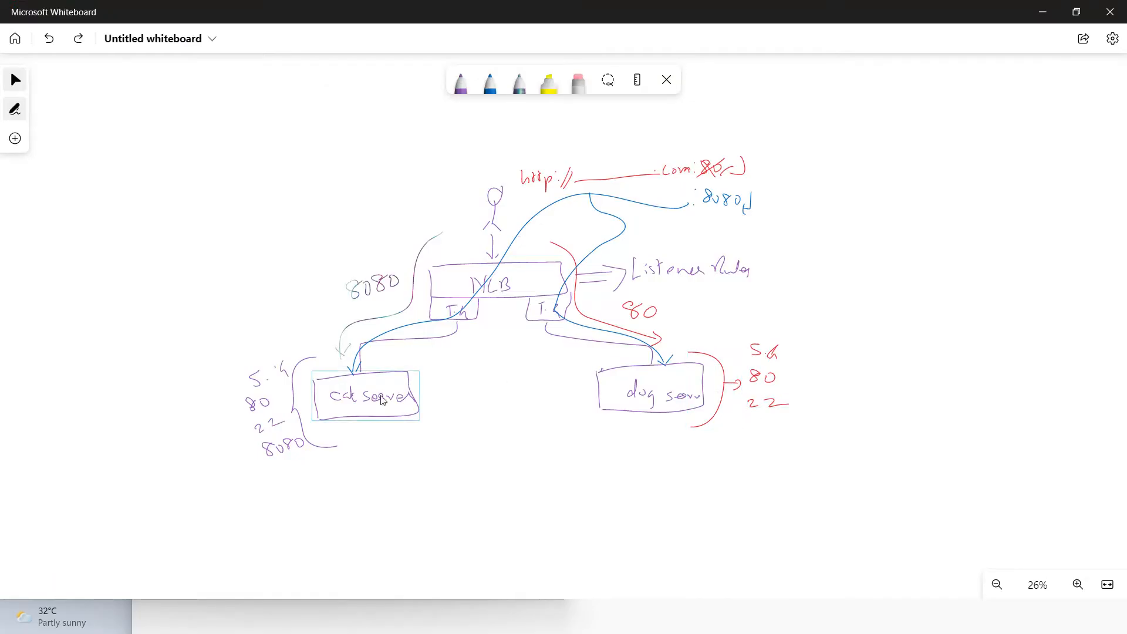
pyautogui.click(279, 440)
pyautogui.hotkey('alt', 'Tab')
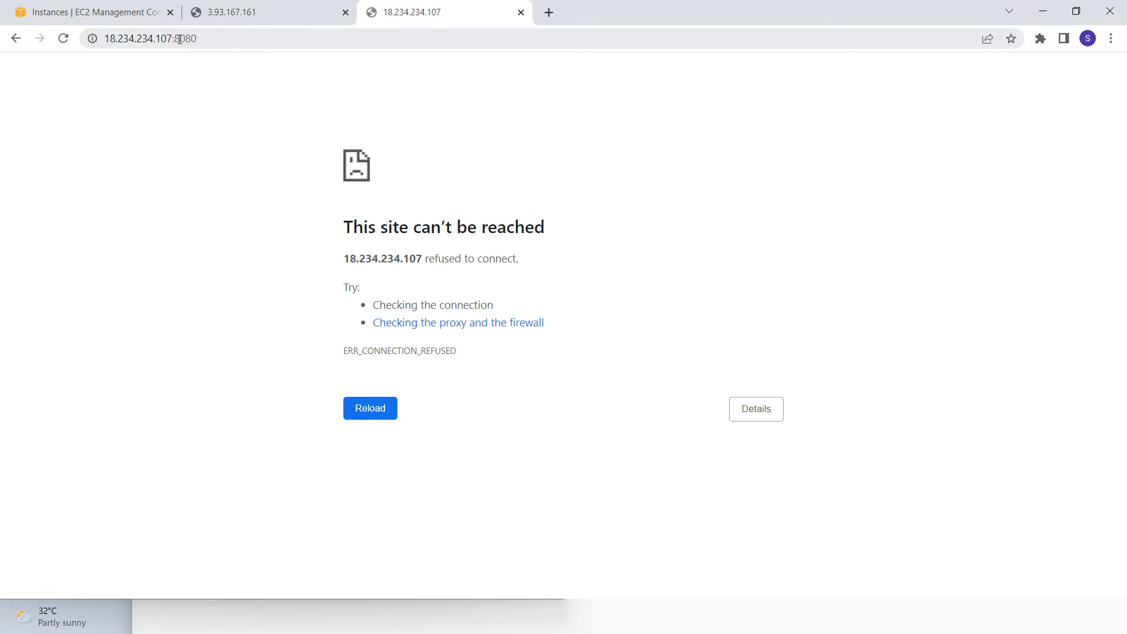
pyautogui.moveTo(180, 39); pyautogui.dragTo(209, 39)
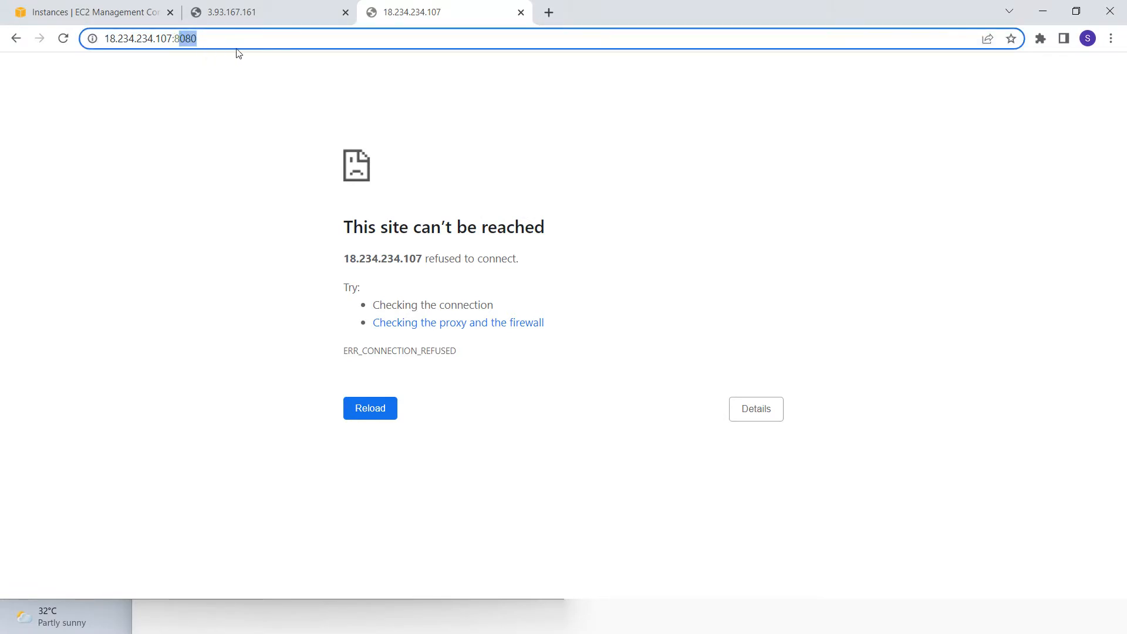
pyautogui.click(269, 10)
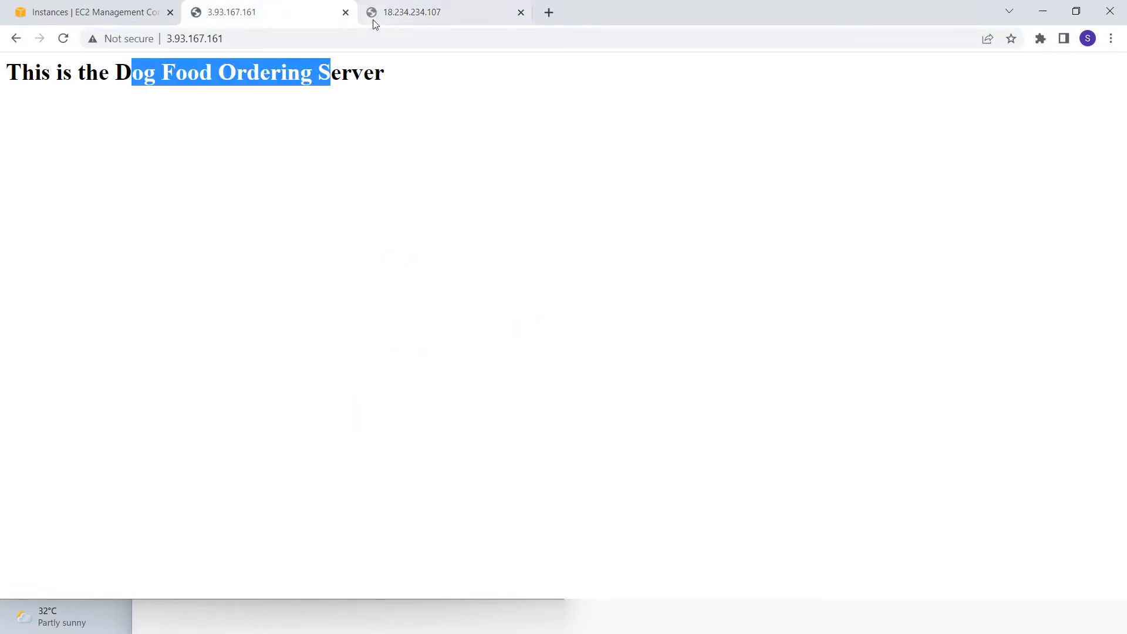
pyautogui.click(373, 18)
# - Return to the EC2 instances list and connect to MyCatServer through EC2 Instance Connect with the default ec2-user account
pyautogui.click(130, 24)
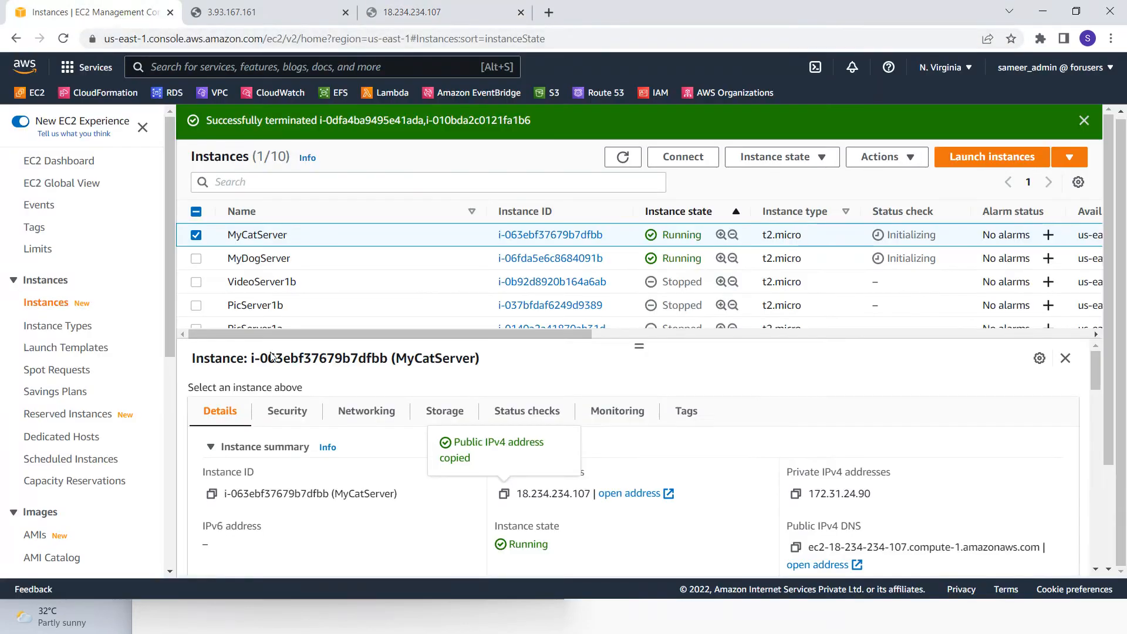
pyautogui.doubleClick(242, 234)
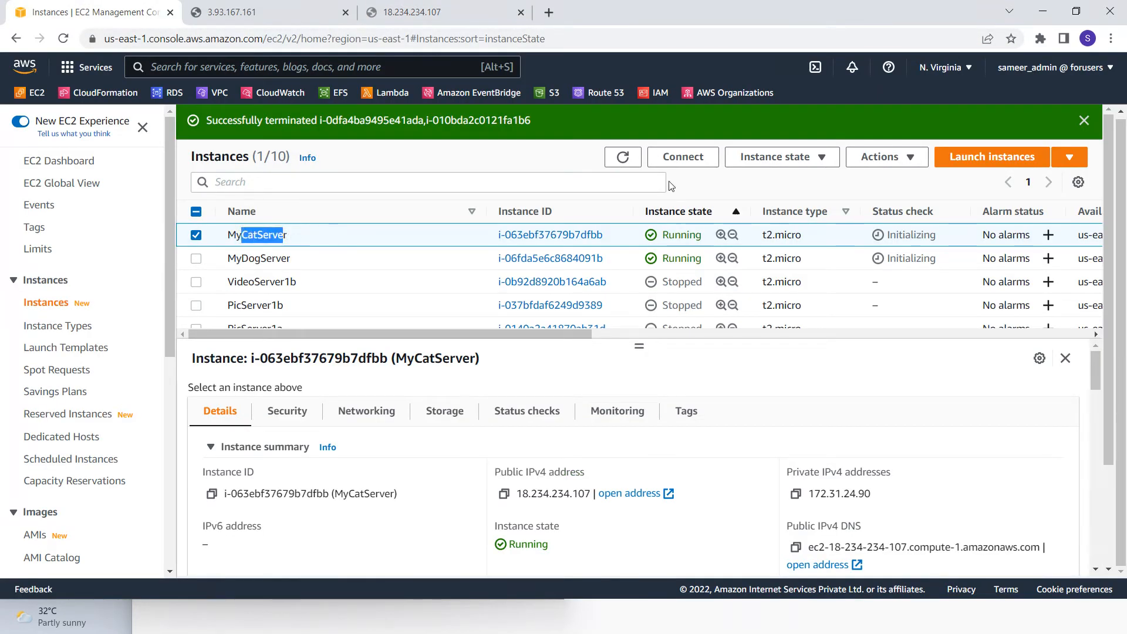
pyautogui.click(701, 159)
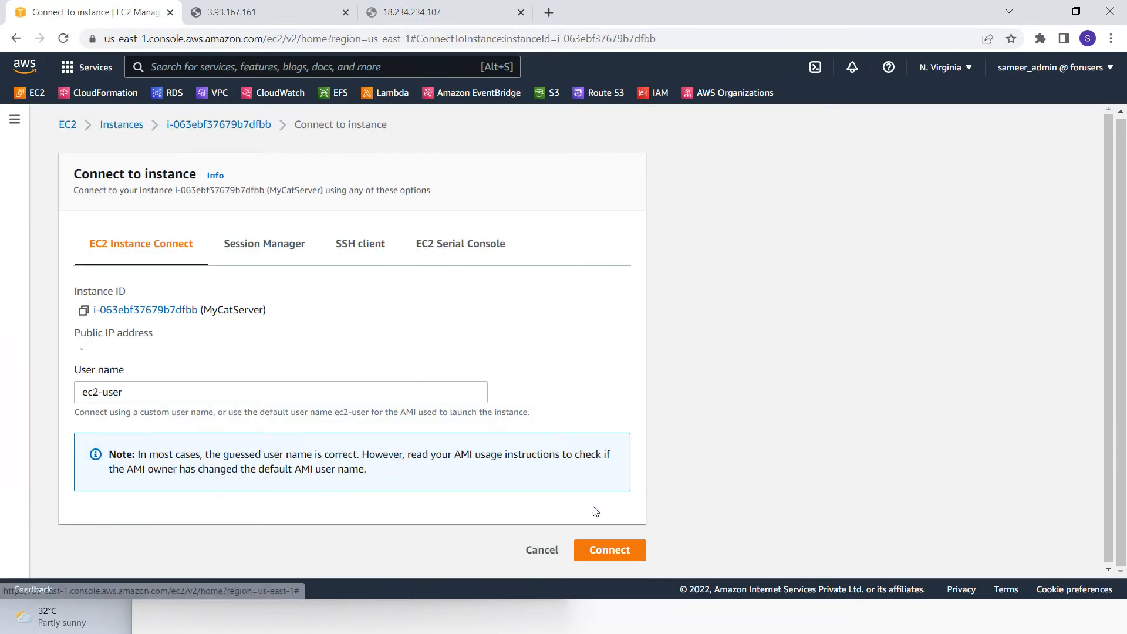
pyautogui.click(608, 553)
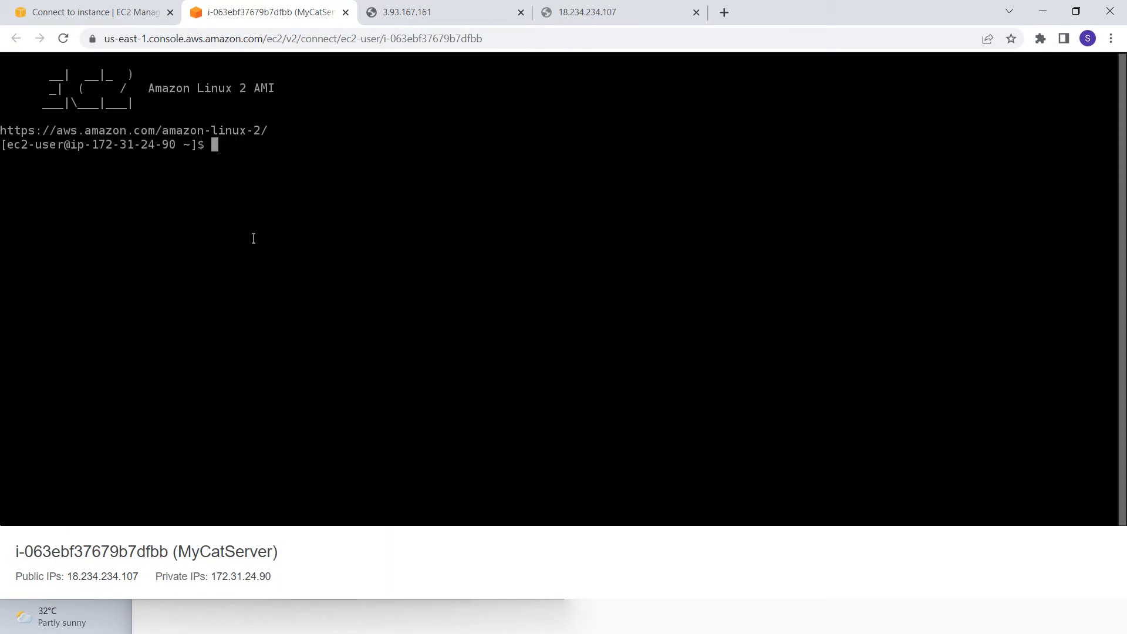
# - Switch to the root user with sudo su and update the server's packages with yum update -y
pyautogui.click(408, 227)
pyautogui.write('sudo yum udpat -')
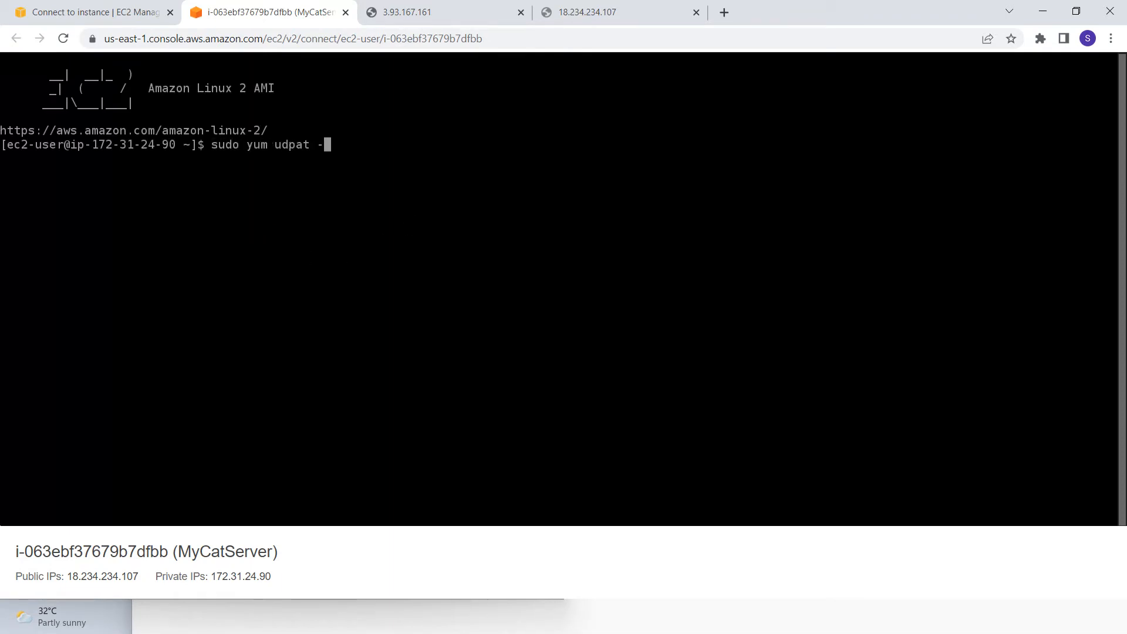
pyautogui.press('BackSpace')
pyautogui.press('BackSpace')
pyautogui.press('BackSpace')
pyautogui.press('BackSpace')
pyautogui.press('BackSpace')
pyautogui.press('BackSpace')
pyautogui.press('BackSpace')
pyautogui.press('BackSpace')
pyautogui.press('BackSpace')
pyautogui.press('BackSpace')
pyautogui.press('BackSpace')
pyautogui.press('BackSpace')
pyautogui.press('BackSpace')
pyautogui.press('BackSpace')
pyautogui.press('BackSpace')
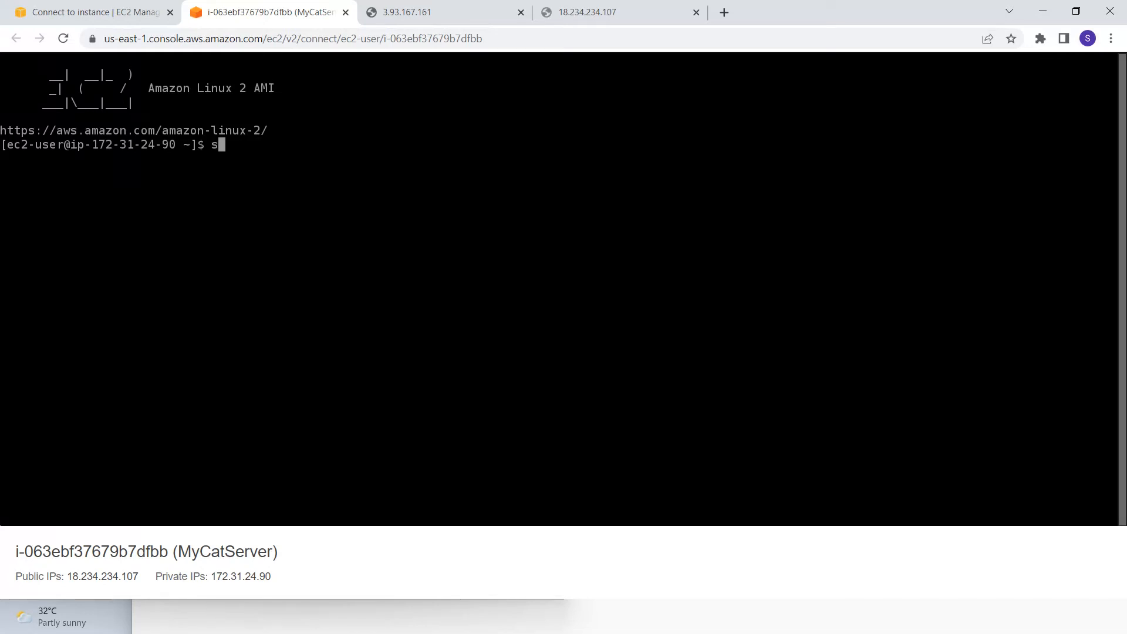
pyautogui.write('udo su')
pyautogui.press('Return')
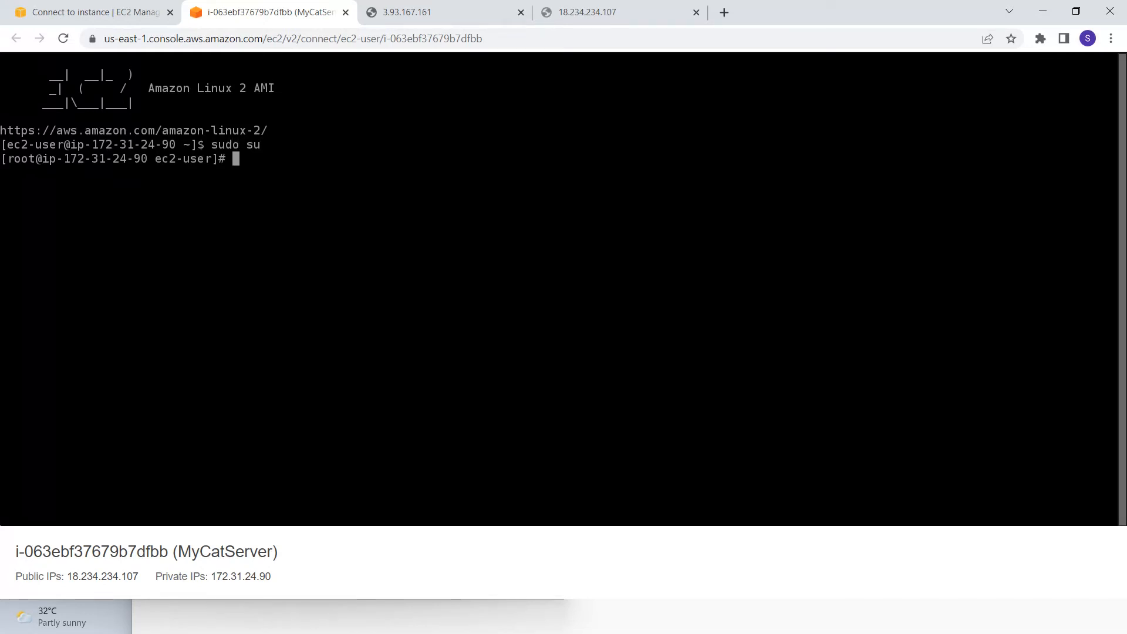
pyautogui.write('yum update -y')
pyautogui.press('Return')
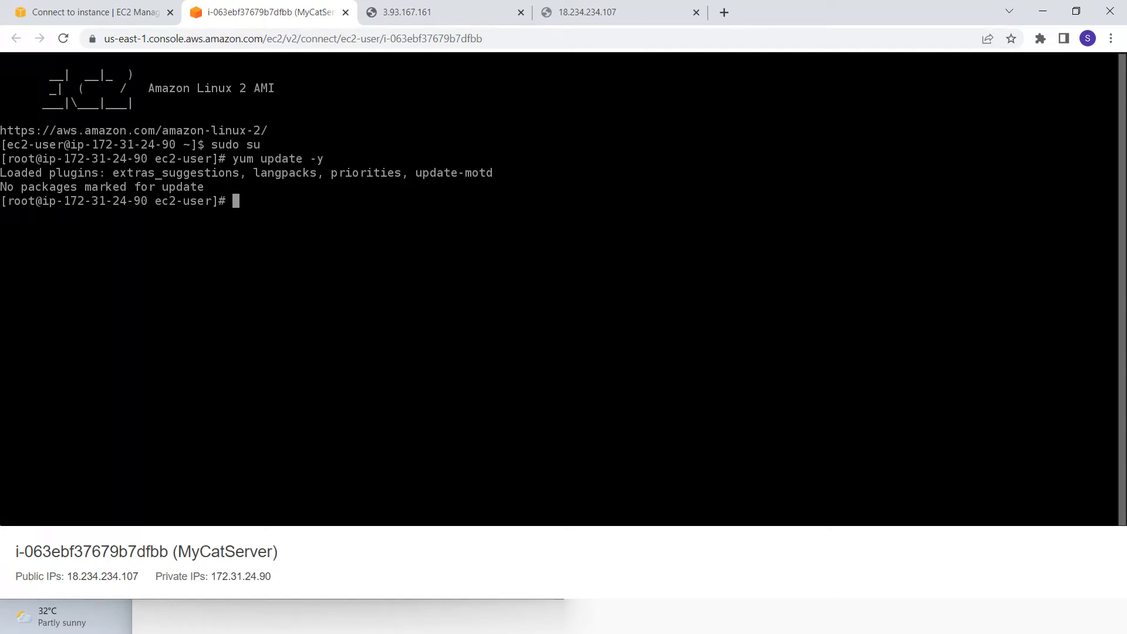
# - Switch to the NLBBootStrapScript notes in Notepad and review the instructions for changing the cat server's port to 8080
pyautogui.hotkey('alt', 'Tab')
pyautogui.hotkey('alt', 'Tab')
pyautogui.hotkey('alt', 'Tab')
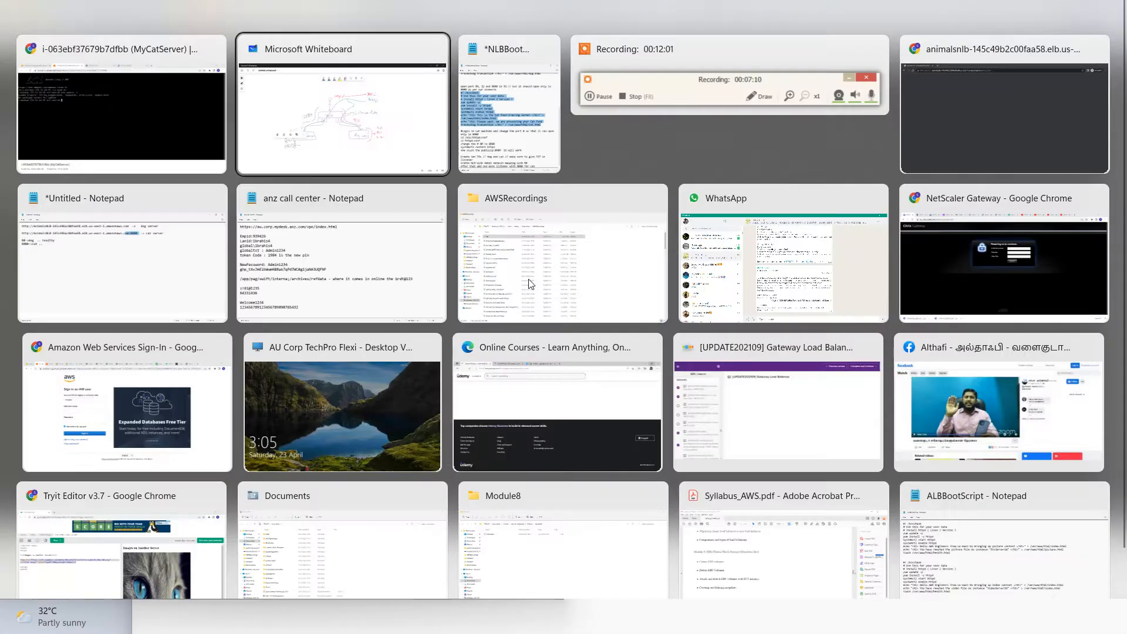
pyautogui.hotkey('alt', 'Tab')
pyautogui.click(344, 247)
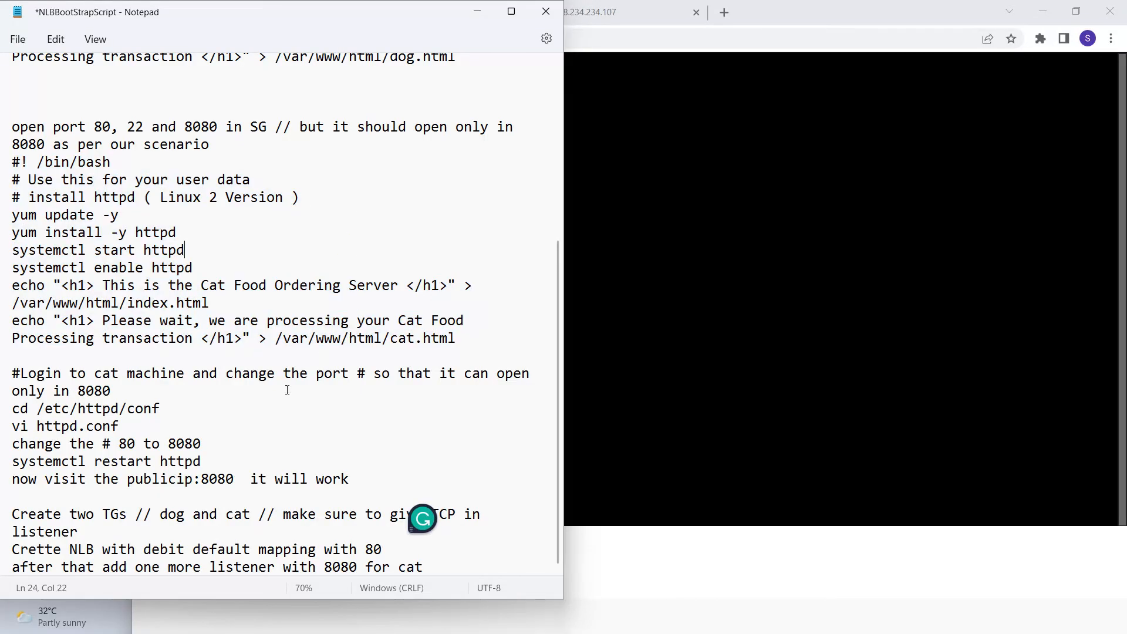
pyautogui.moveTo(20, 408); pyautogui.dragTo(135, 409)
pyautogui.click(130, 379)
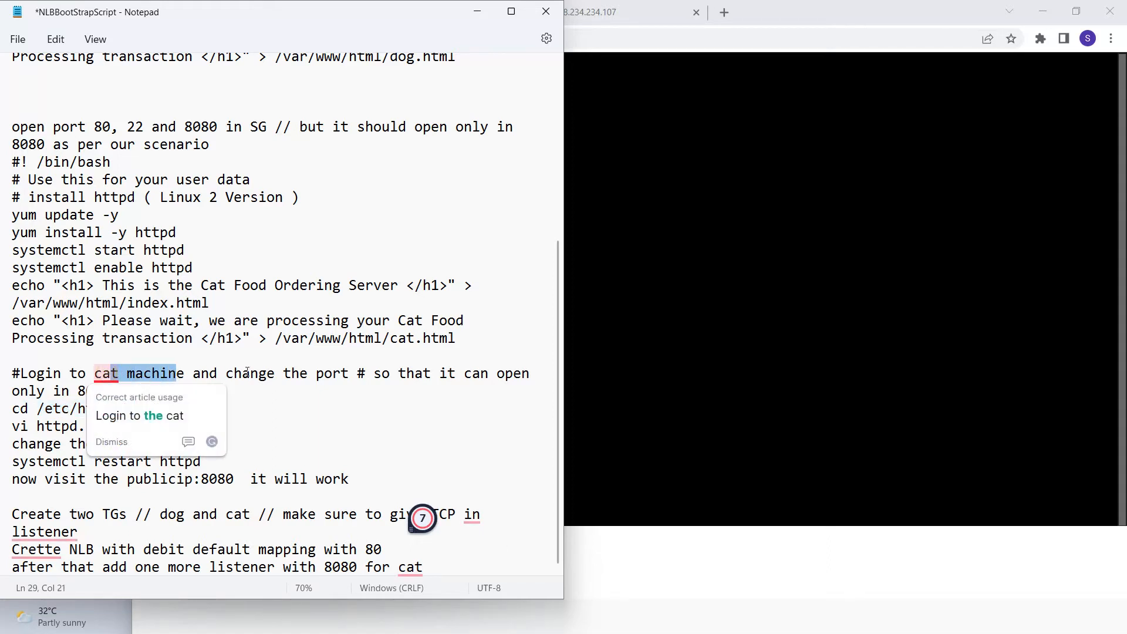
# - Return to the MyCatServer terminal, change to the /var/www/html directory and list its files
pyautogui.hotkey('alt', 'Tab')
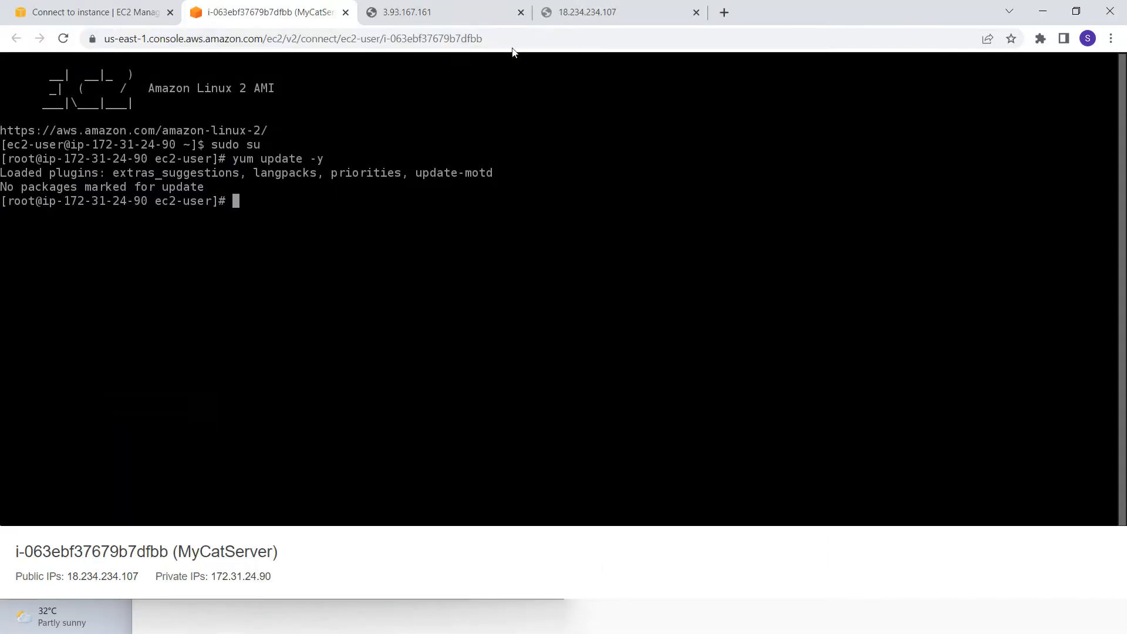
pyautogui.click(279, 230)
pyautogui.write('cd /var/www/html')
pyautogui.press('Return')
pyautogui.write('ls')
pyautogui.press('Return')
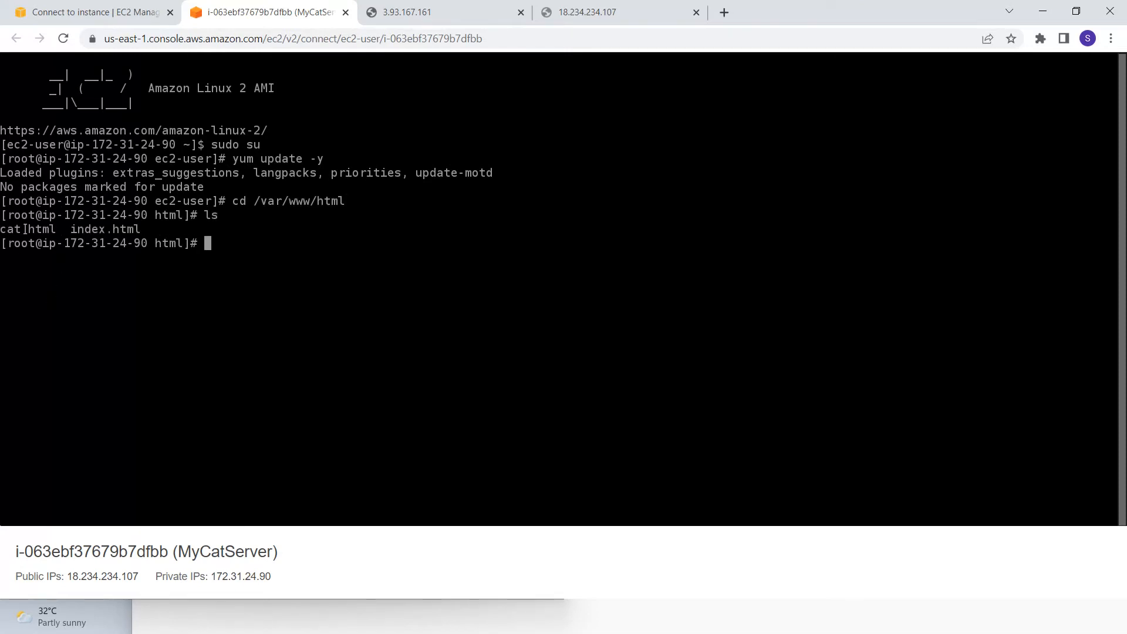
pyautogui.doubleClick(24, 229)
# - Bring up the NLBBootStrapScript notes and restore the browser window so both are visible side by side
pyautogui.hotkey('alt', 'Tab')
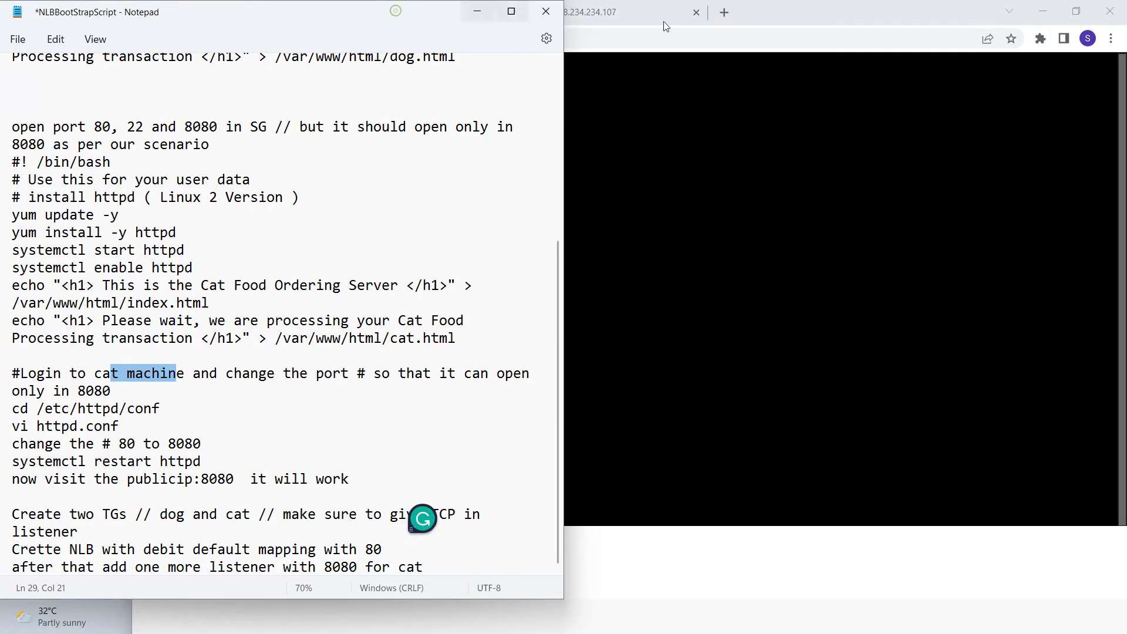
pyautogui.doubleClick(805, 17)
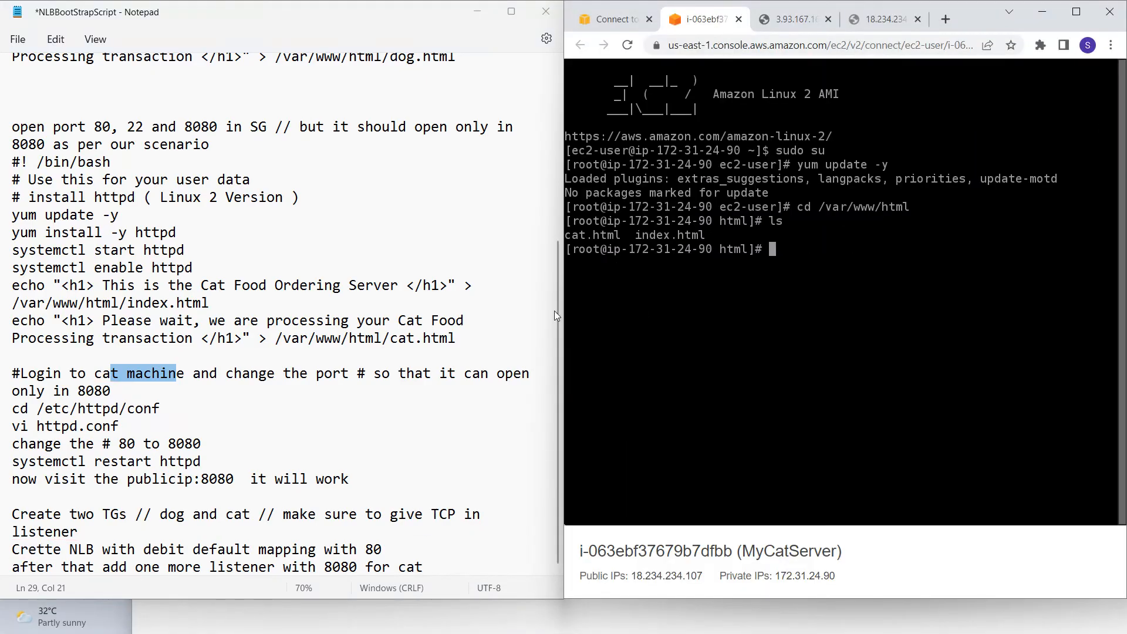
# - Copy the cd /etc/httpd/conf command from the notes, run it in the MyCatServer terminal and check the directory with pwd
pyautogui.click(265, 358)
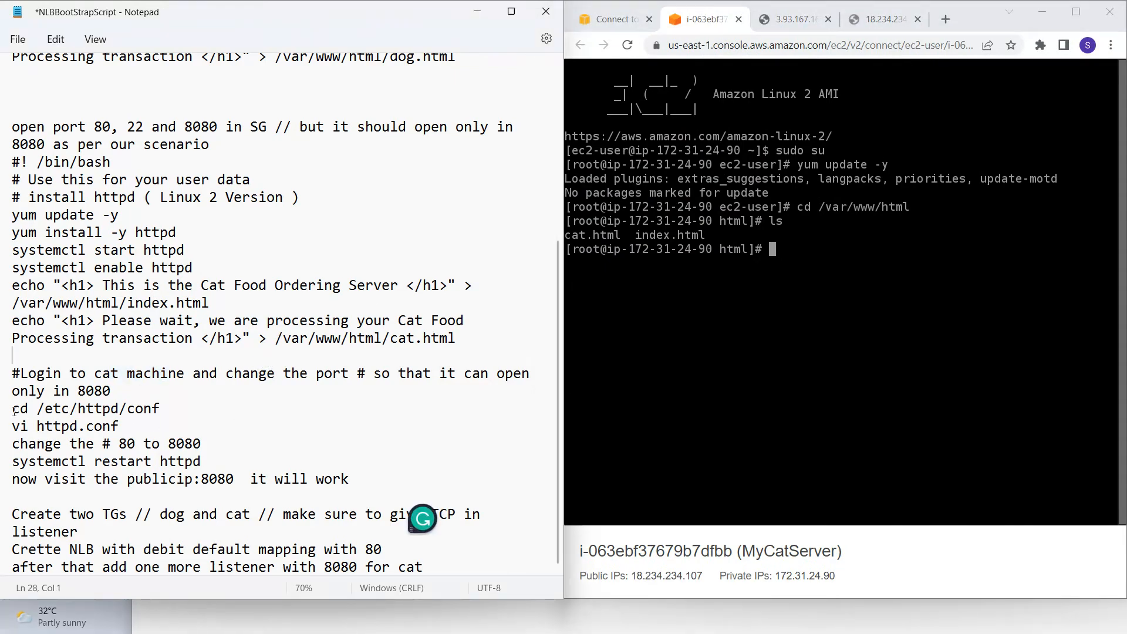
pyautogui.moveTo(13, 409); pyautogui.dragTo(184, 410)
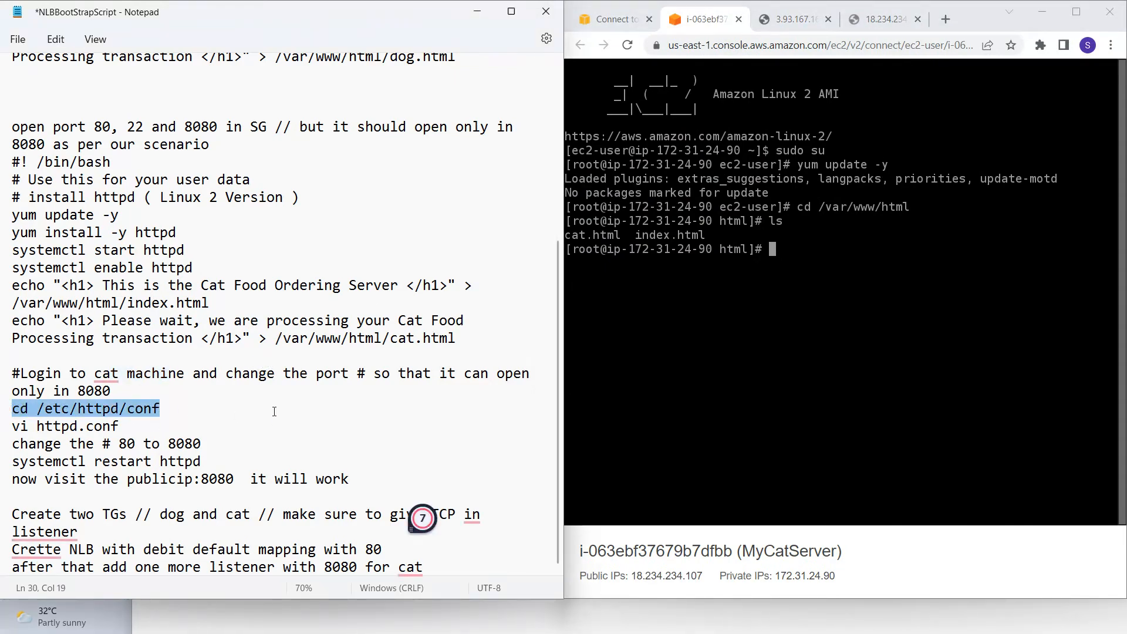
pyautogui.click(850, 183)
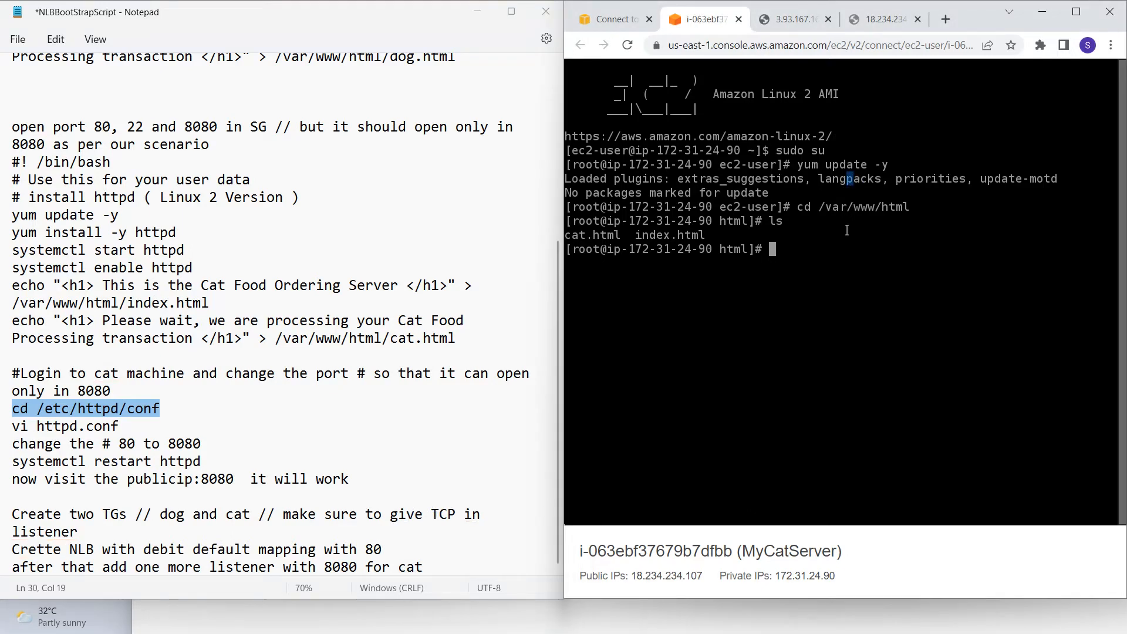
pyautogui.click(334, 358)
pyautogui.tripleClick(153, 410)
pyautogui.hotkey('ctrl', 'c')
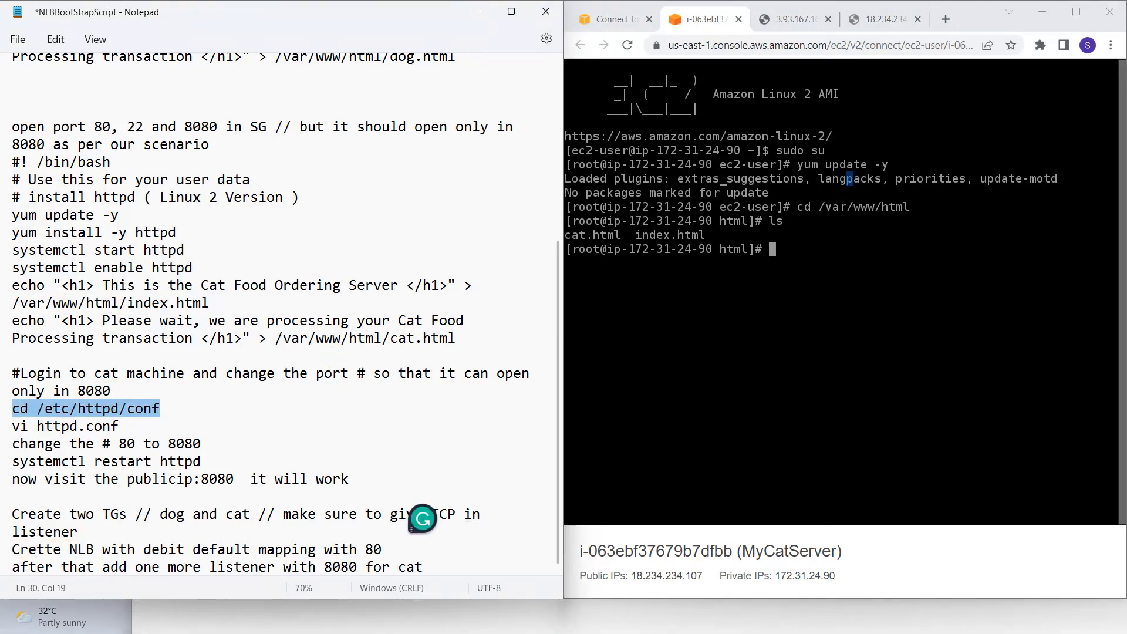
pyautogui.click(885, 277)
pyautogui.hotkey('ctrl', 'v')
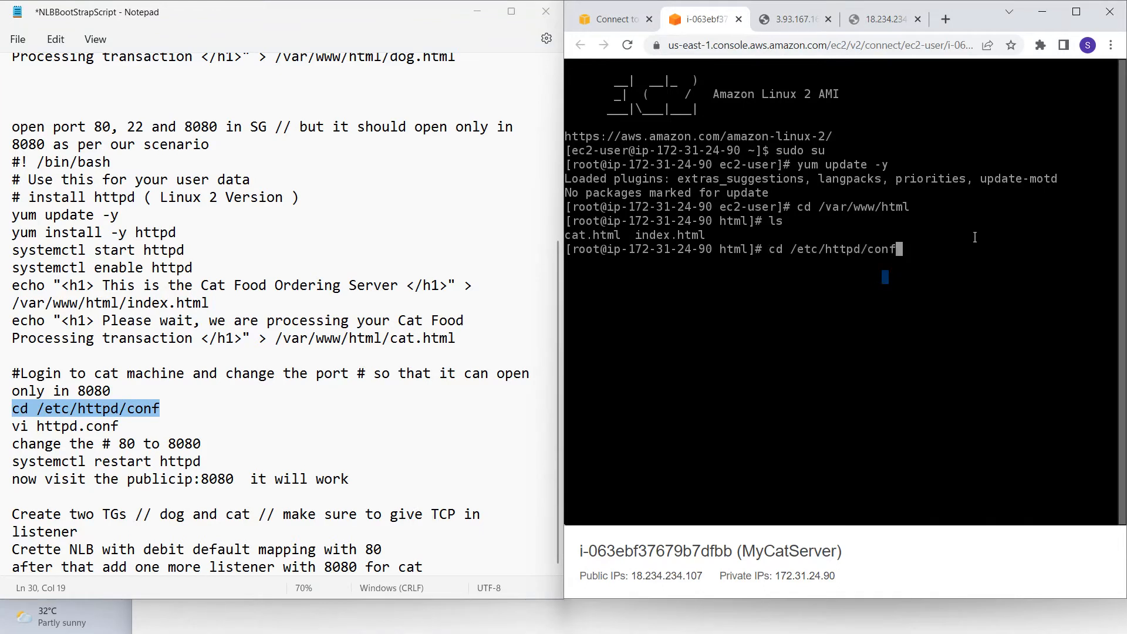
pyautogui.press('Return')
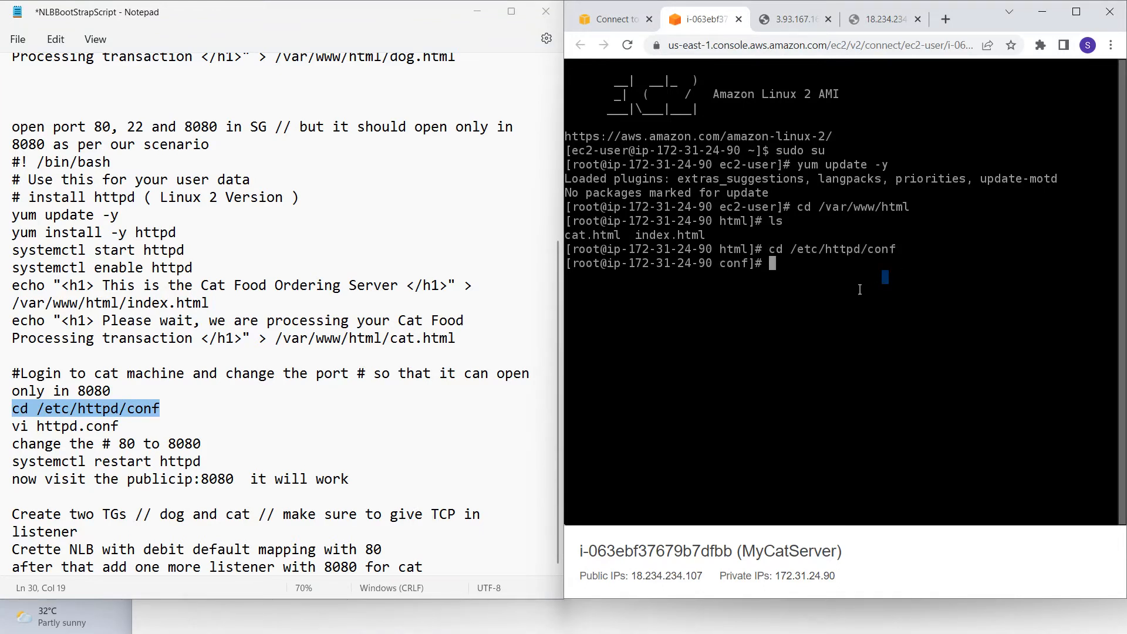
pyautogui.write('pwd')
pyautogui.press('Return')
# - Open httpd.conf in vi on the cat server and highlight the 8080 port value in the notes' change instruction
pyautogui.click(114, 459)
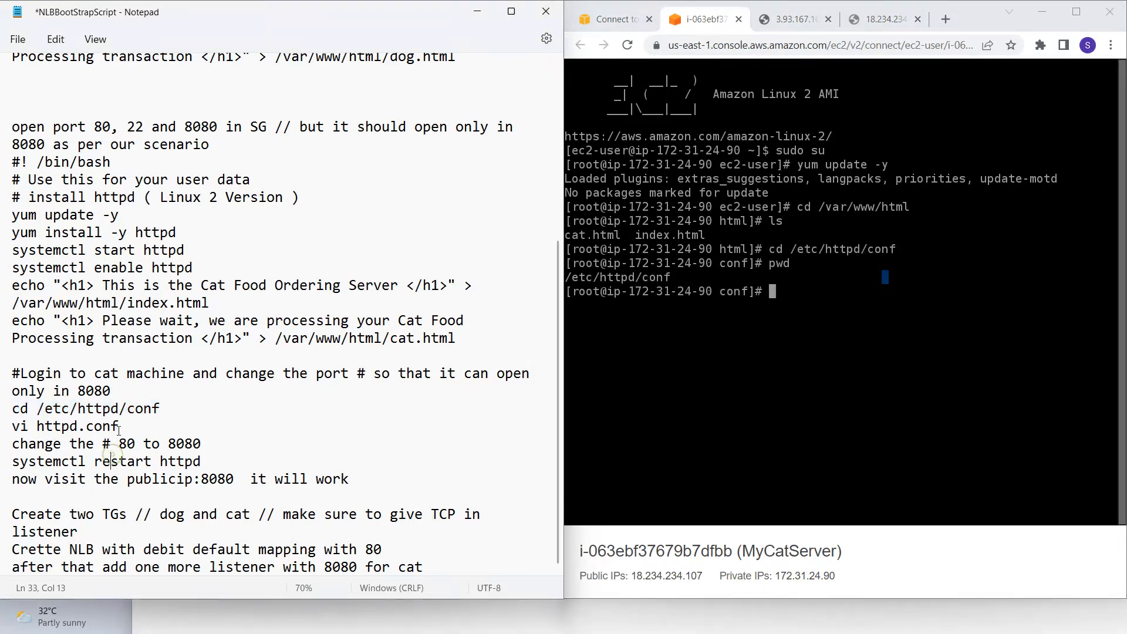
pyautogui.click(757, 404)
pyautogui.write('vi httpd.conf')
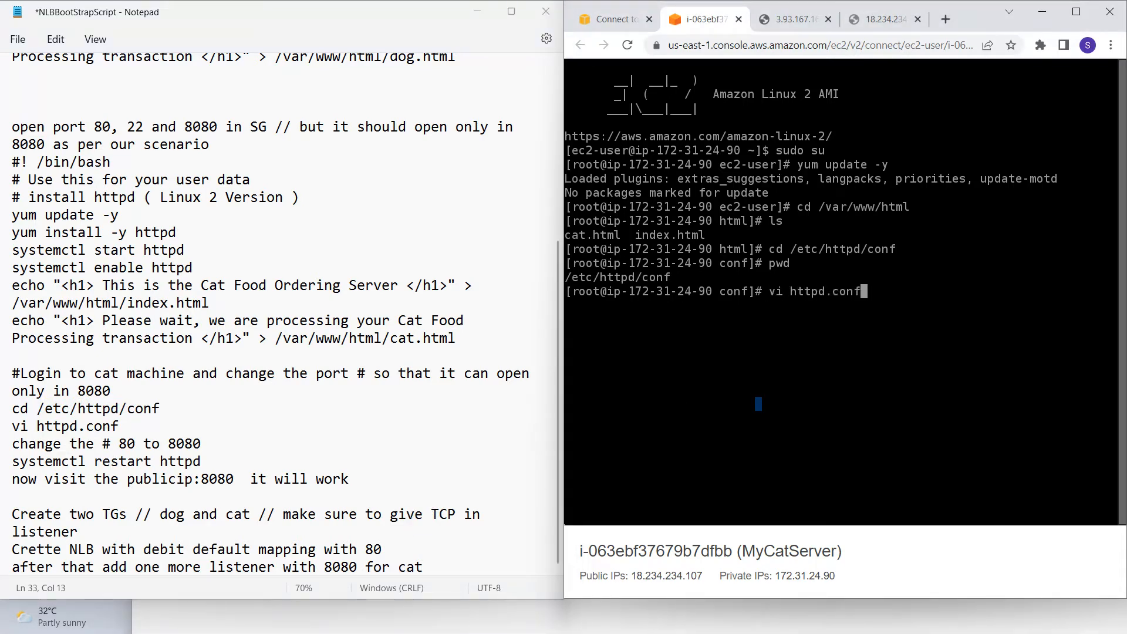
pyautogui.press('Return')
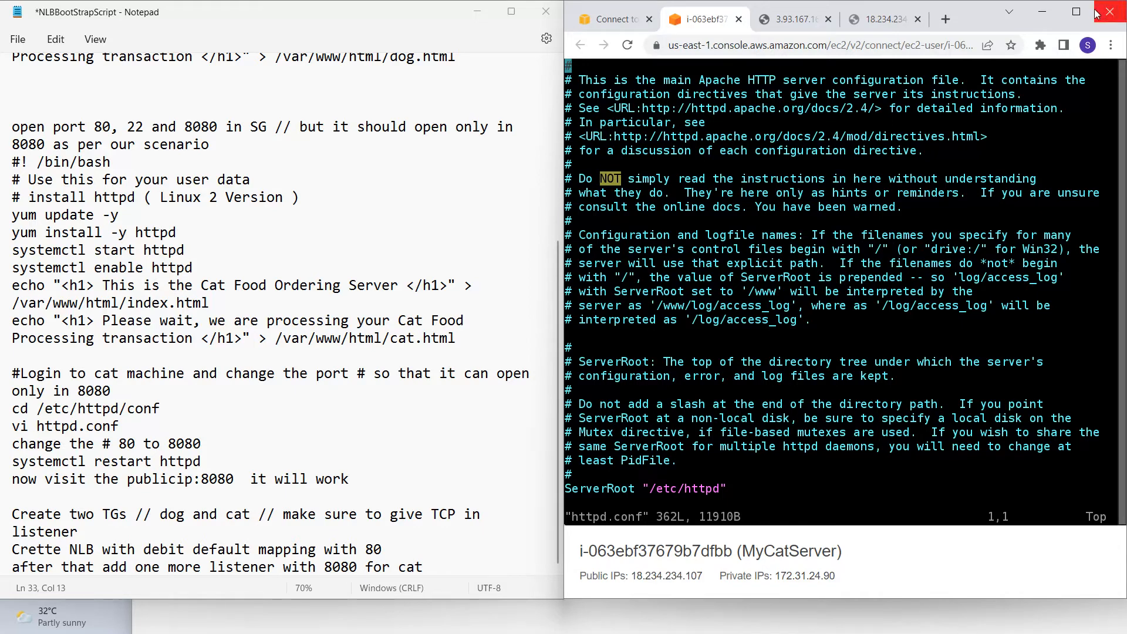
pyautogui.moveTo(119, 445); pyautogui.dragTo(201, 445)
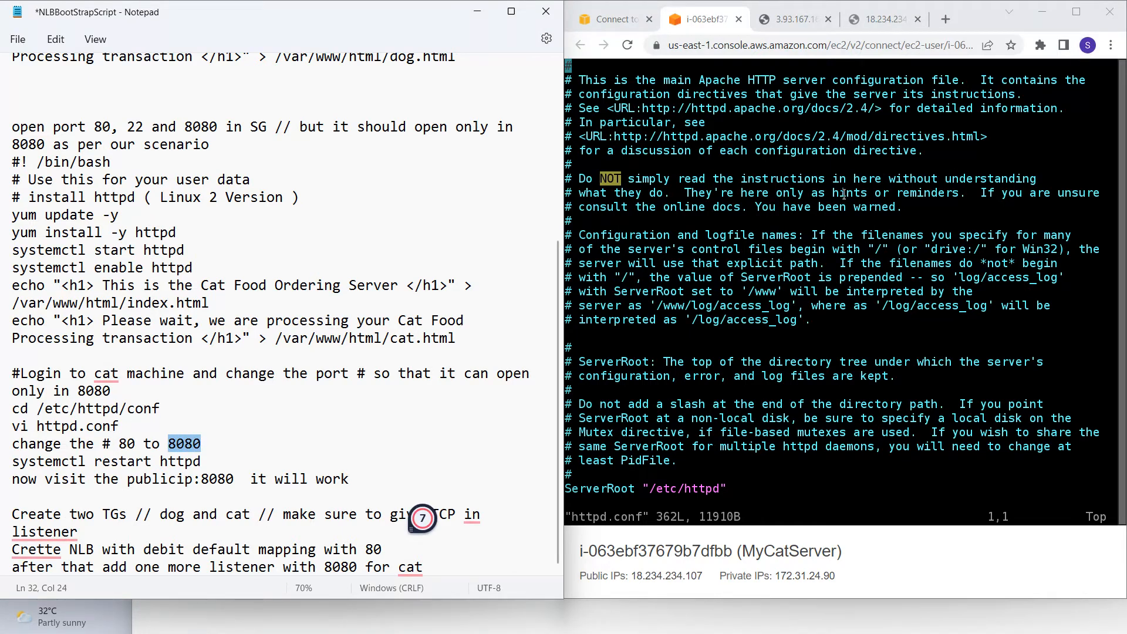
pyautogui.write('jjj')
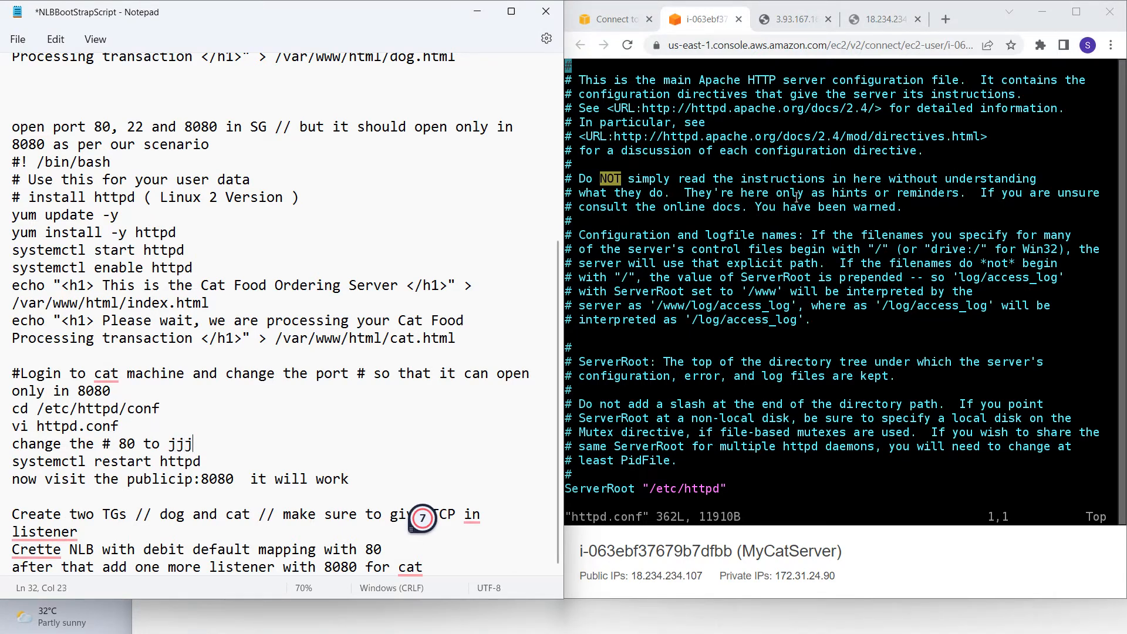
pyautogui.press('BackSpace')
pyautogui.press('BackSpace')
pyautogui.press('BackSpace')
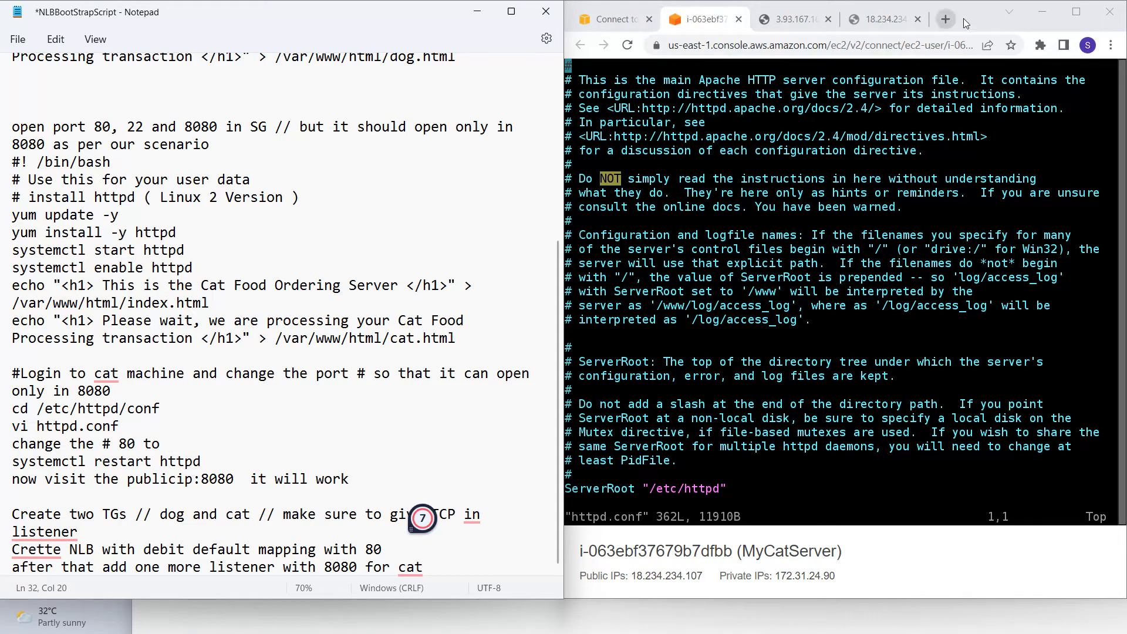
# - Switch to the Chrome window with the MyCatServer terminal session and maximize it
pyautogui.click(965, 24)
pyautogui.press('j')
pyautogui.press('j')
pyautogui.press('j')
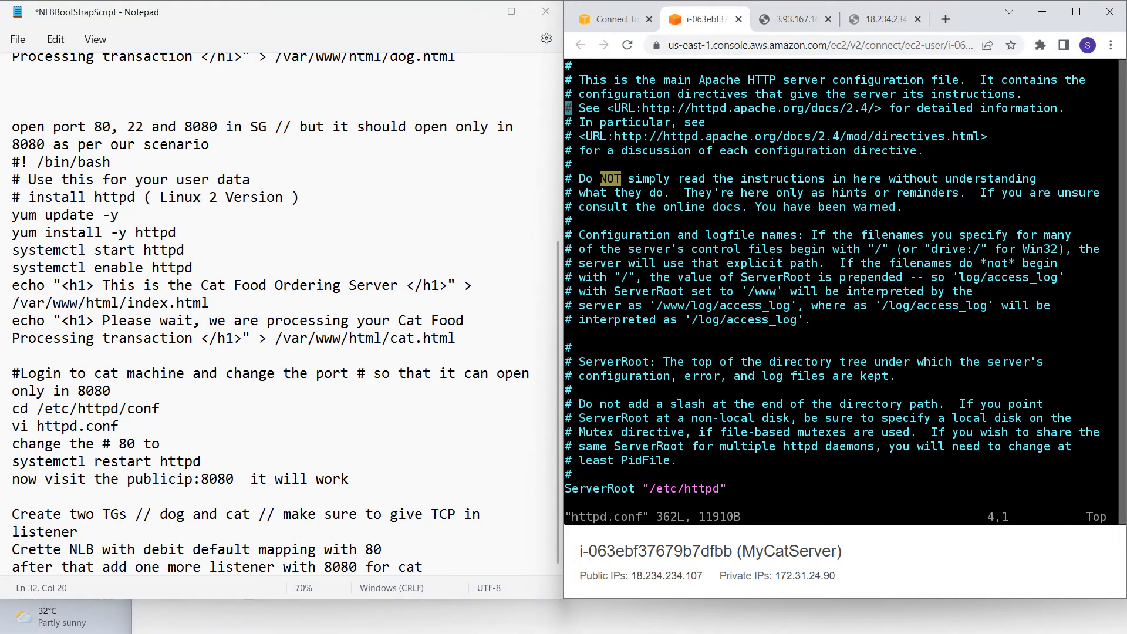
pyautogui.click(1076, 12)
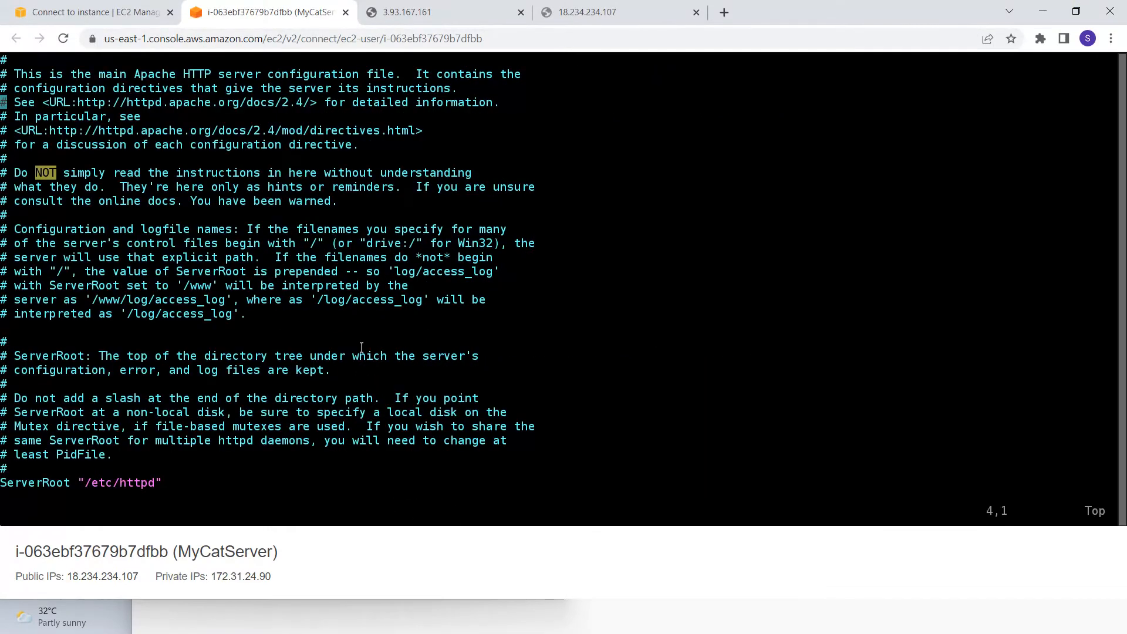
# - Look through the opening comments of httpd.conf and return to the start of the file
pyautogui.press('j')
pyautogui.press('j')
pyautogui.press('j')
pyautogui.press('j')
pyautogui.press('j')
pyautogui.press('j')
pyautogui.press('j')
pyautogui.press('j')
pyautogui.press('j')
pyautogui.press('j')
pyautogui.press('j')
pyautogui.press('j')
pyautogui.press('j')
pyautogui.press('j')
pyautogui.press('j')
pyautogui.press('j')
pyautogui.press('j')
pyautogui.press('j')
pyautogui.press('j')
pyautogui.press('j')
pyautogui.scroll(-3, 559, 287)
pyautogui.scroll(3, 558, 287)
pyautogui.press('k')
pyautogui.press('k')
pyautogui.press('k')
pyautogui.press('k')
pyautogui.press('k')
pyautogui.press('k')
pyautogui.press('k')
pyautogui.press('k')
pyautogui.press('k')
pyautogui.press('k')
pyautogui.press('k')
pyautogui.press('k')
pyautogui.press('k')
pyautogui.press('k')
pyautogui.press('k')
pyautogui.press('k')
pyautogui.press('k')
pyautogui.press('k')
pyautogui.press('k')
pyautogui.press('k')
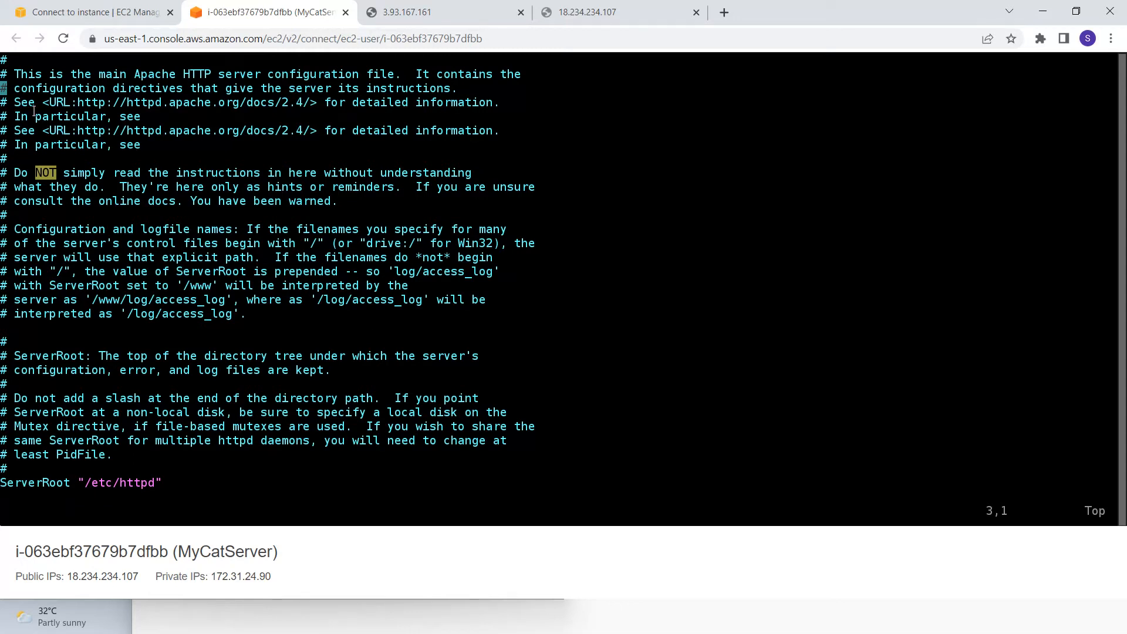
# - Highlight parts of the warning comment about reading the instructions without understanding what they do
pyautogui.moveTo(257, 174); pyautogui.dragTo(310, 174)
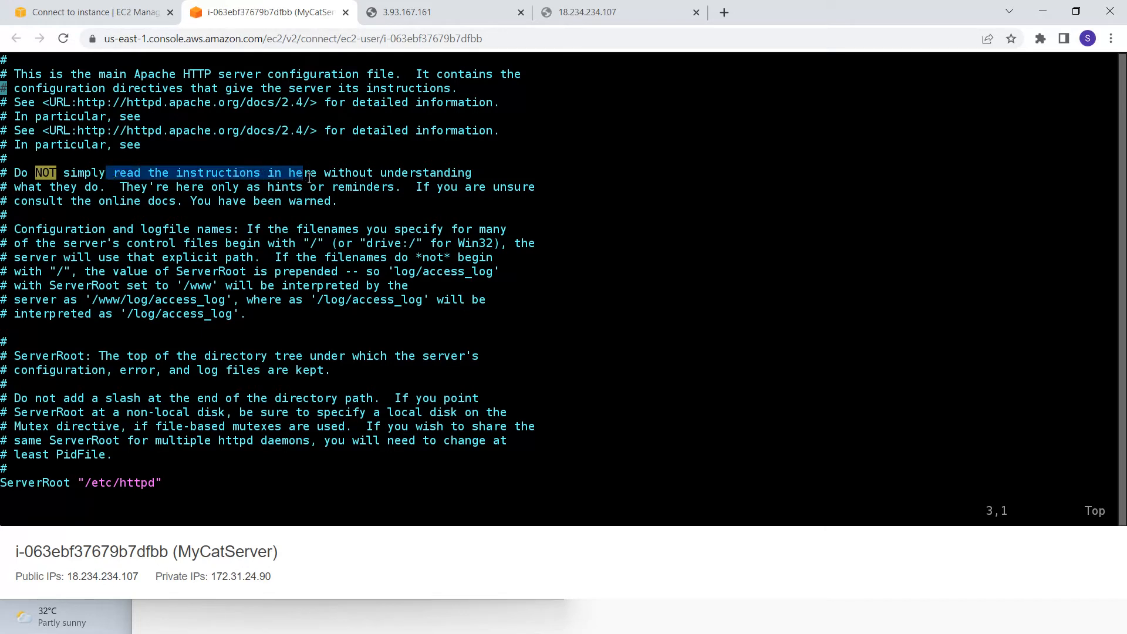
pyautogui.moveTo(417, 186); pyautogui.dragTo(327, 215)
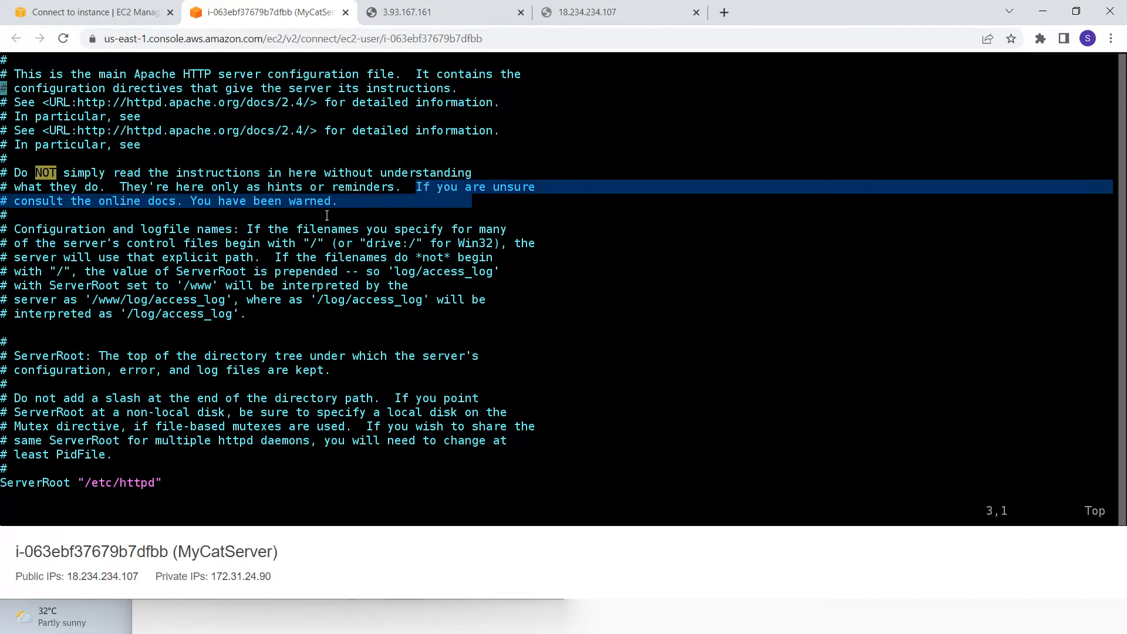
pyautogui.moveTo(197, 201); pyautogui.dragTo(310, 201)
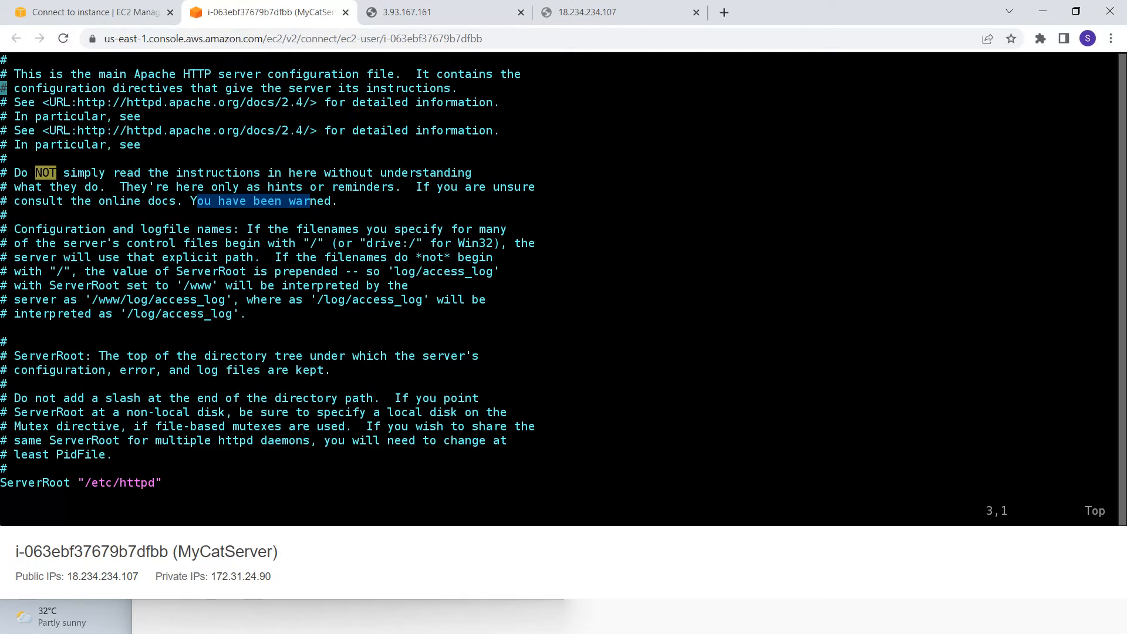
# - Find the Listen directive below the ServerRoot setting in httpd.conf
pyautogui.press('Down')
pyautogui.press('Down')
pyautogui.press('Down')
pyautogui.press('Down')
pyautogui.press('Down')
pyautogui.press('Down')
pyautogui.press('Down')
pyautogui.press('Down')
pyautogui.press('Down')
pyautogui.press('Down')
pyautogui.press('Down')
pyautogui.press('Down')
pyautogui.press('Down')
pyautogui.press('Down')
pyautogui.press('Down')
pyautogui.press('Down')
pyautogui.press('Down')
pyautogui.press('Down')
pyautogui.press('Down')
pyautogui.press('Down')
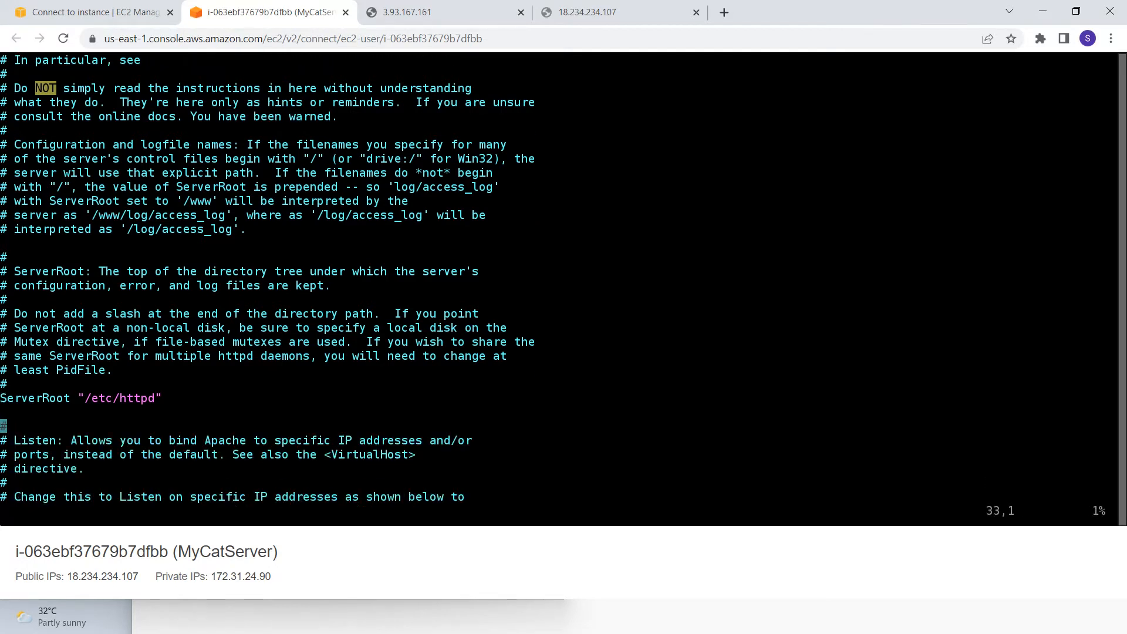
pyautogui.press('Down')
pyautogui.press('Down')
pyautogui.press('Down')
pyautogui.press('Down')
pyautogui.press('Down')
pyautogui.press('Down')
pyautogui.press('Down')
pyautogui.press('Down')
pyautogui.press('Down')
pyautogui.press('Up')
pyautogui.press('Up')
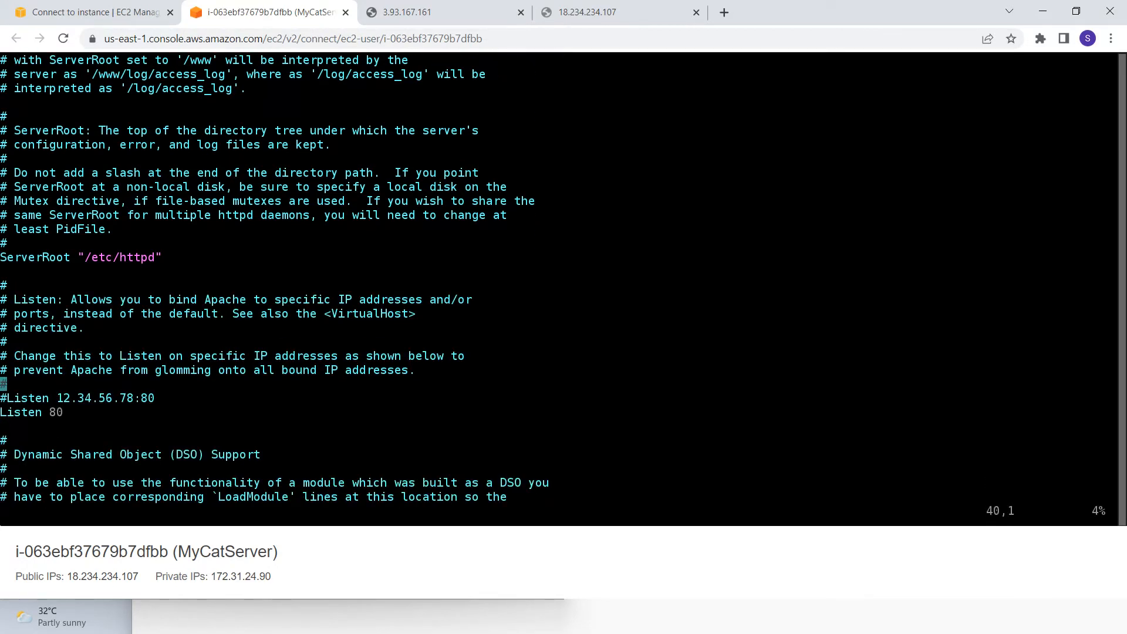
# - Examine the comments and settings surrounding the active Listen directive in httpd.conf
pyautogui.press('Down')
pyautogui.press('Down')
pyautogui.press('Up')
pyautogui.press('Up')
pyautogui.press('Down')
pyautogui.press('Down')
pyautogui.press('Down')
pyautogui.press('Up')
pyautogui.press('Up')
pyautogui.press('Up')
pyautogui.press('Up')
pyautogui.press('Up')
pyautogui.press('Up')
pyautogui.press('Up')
pyautogui.press('Up')
pyautogui.press('Up')
pyautogui.press('Up')
pyautogui.press('Up')
pyautogui.press('Up')
pyautogui.press('Up')
pyautogui.press('Up')
pyautogui.press('Up')
pyautogui.press('Up')
pyautogui.press('Up')
pyautogui.press('Up')
pyautogui.press('Up')
pyautogui.press('Down')
pyautogui.press('Down')
pyautogui.press('Down')
pyautogui.press('Down')
pyautogui.press('Down')
pyautogui.press('Down')
pyautogui.press('Down')
pyautogui.press('Down')
pyautogui.press('Up')
pyautogui.press('Down')
pyautogui.press('Down')
pyautogui.press('Up')
pyautogui.press('Up')
pyautogui.press('Up')
pyautogui.press('Down')
pyautogui.press('Up')
pyautogui.press('Up')
pyautogui.press('Up')
pyautogui.press('Down')
pyautogui.press('Down')
pyautogui.press('Down')
pyautogui.press('Down')
pyautogui.press('Down')
pyautogui.press('Down')
pyautogui.press('Down')
pyautogui.press('Down')
pyautogui.press('Down')
pyautogui.press('Down')
pyautogui.press('Down')
pyautogui.press('Down')
pyautogui.press('Down')
pyautogui.press('Down')
pyautogui.press('Down')
pyautogui.press('Down')
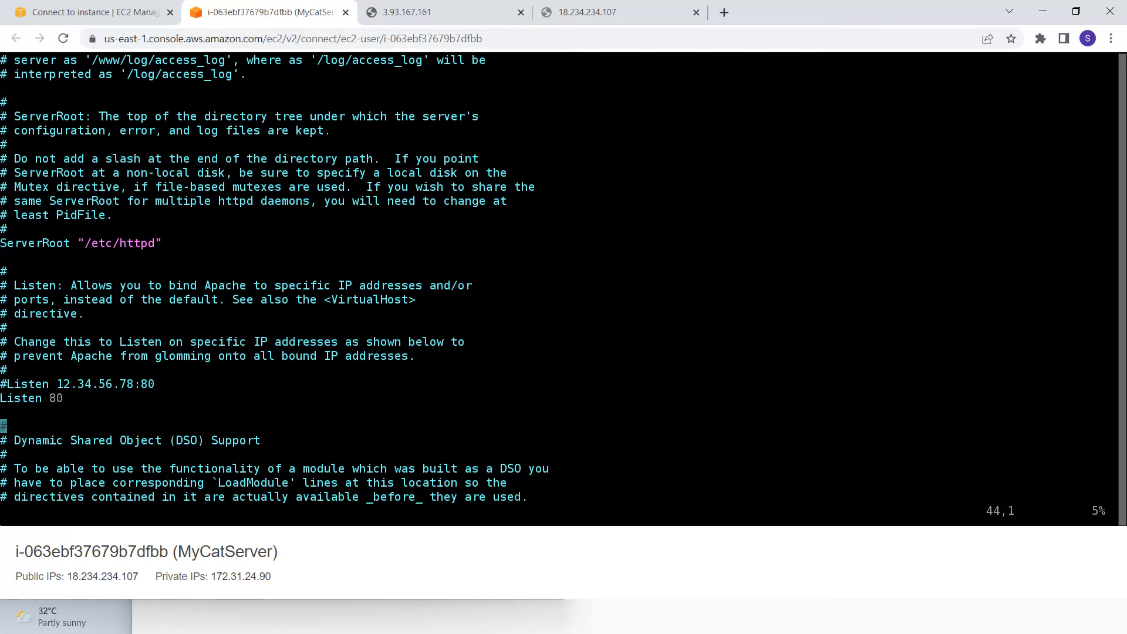
# - Set the port of the uncommented Listen directive to 8080
pyautogui.press('Up')
pyautogui.press('Up')
pyautogui.press('Right')
pyautogui.press('Right')
pyautogui.press('Right')
pyautogui.press('Right')
pyautogui.press('Right')
pyautogui.press('Right')
pyautogui.press('Right')
pyautogui.press('Right')
pyautogui.press('a')
pyautogui.write('80')
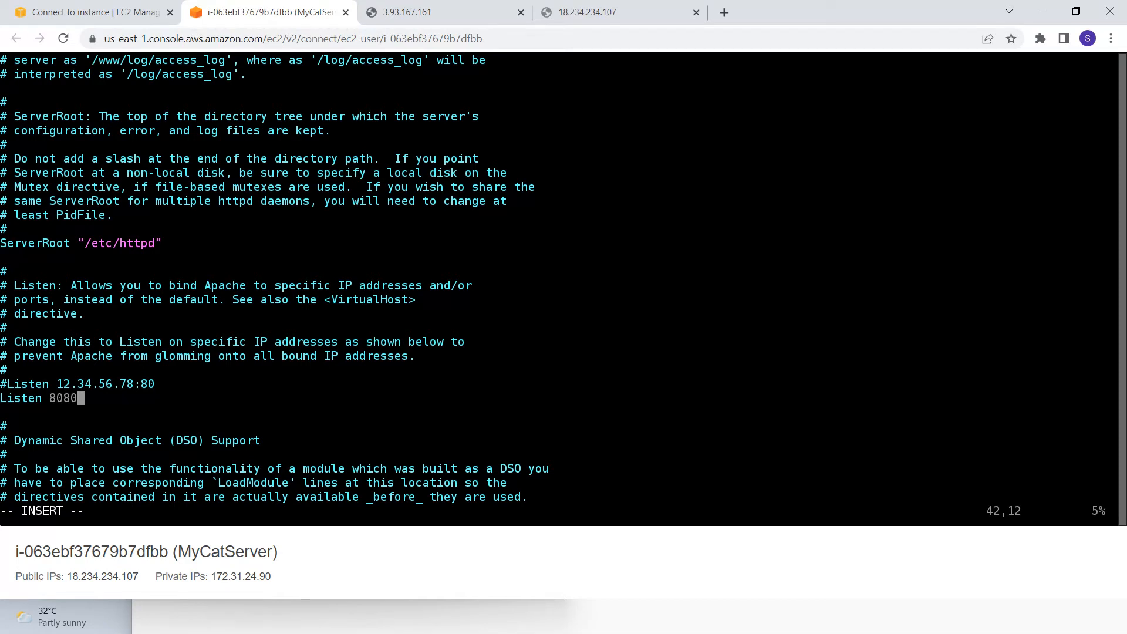
# - Save httpd.conf and quit the vi editor with :wq
pyautogui.press('Escape')
pyautogui.write(':wq')
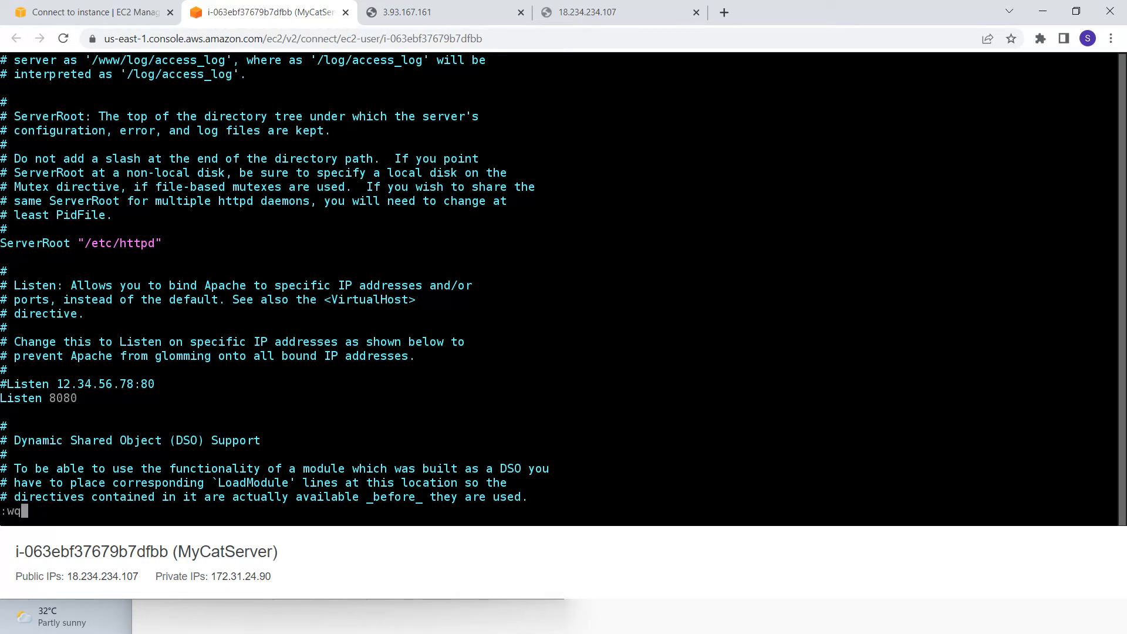
pyautogui.press('Return')
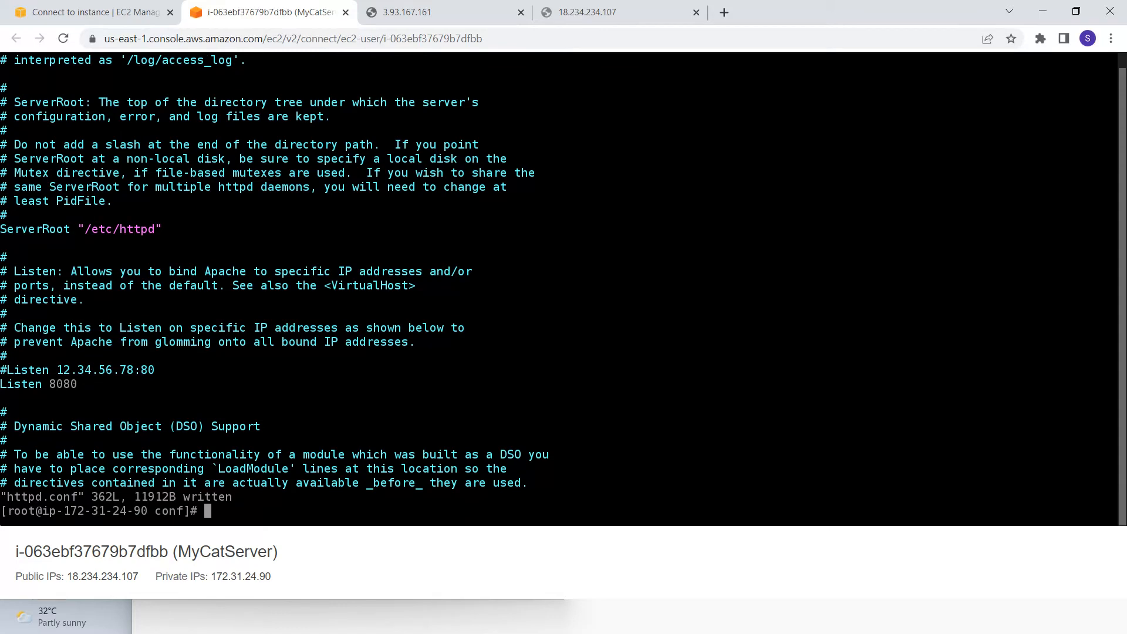
# - Place the browser terminal window beside the Notepad notes and select the systemctl restart httpd line in the notes
pyautogui.doubleClick(756, 6)
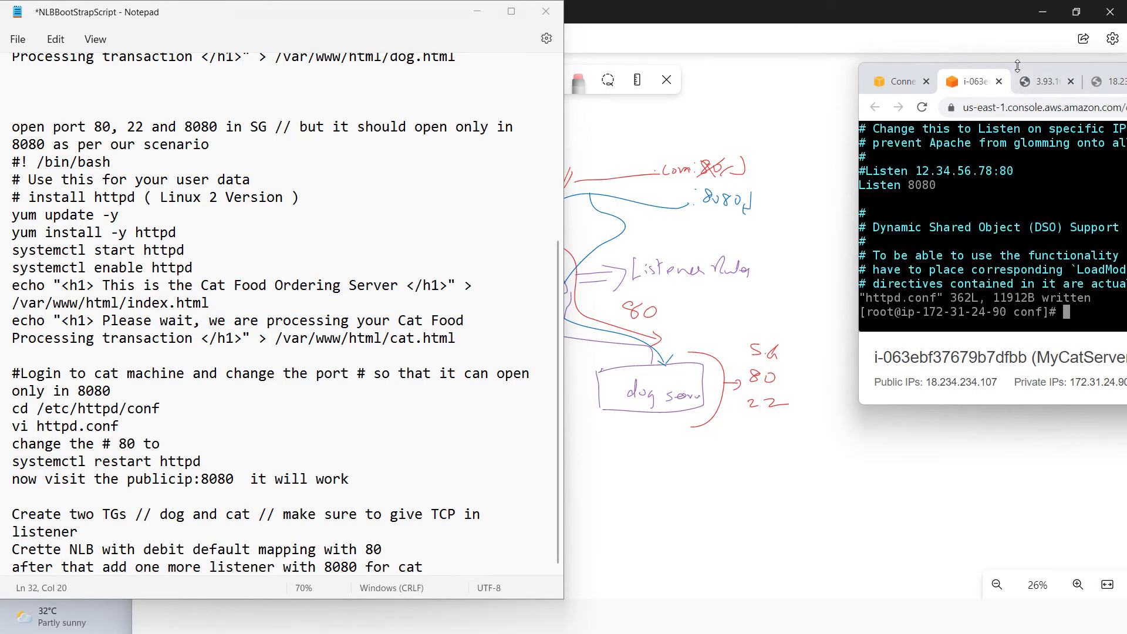
pyautogui.moveTo(1018, 64); pyautogui.dragTo(819, 7)
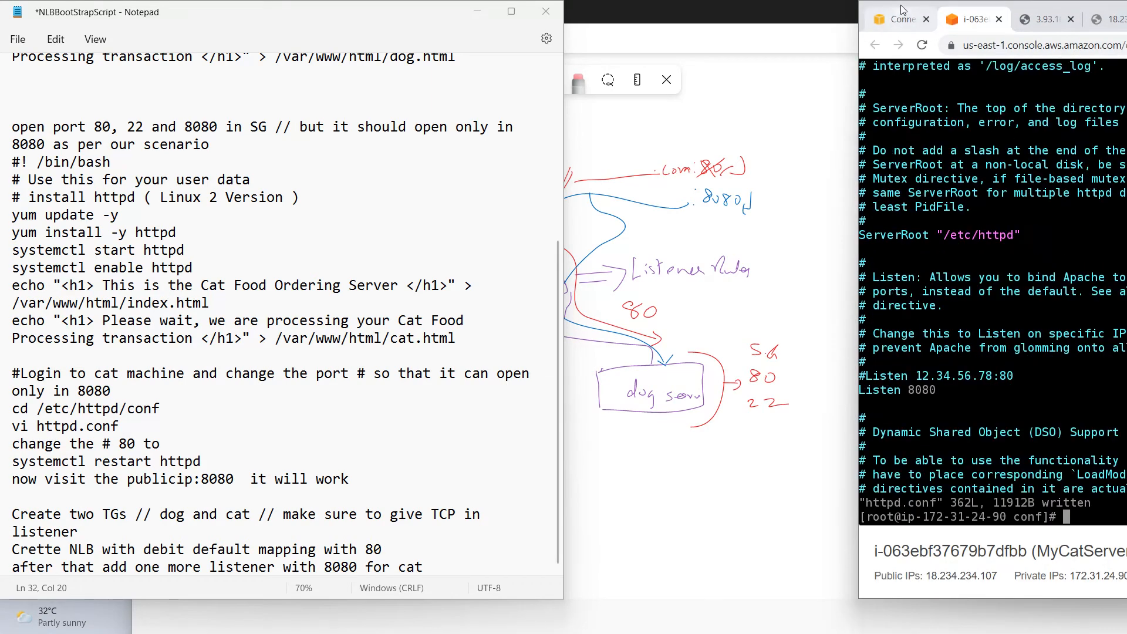
pyautogui.moveTo(901, 9); pyautogui.dragTo(617, 10)
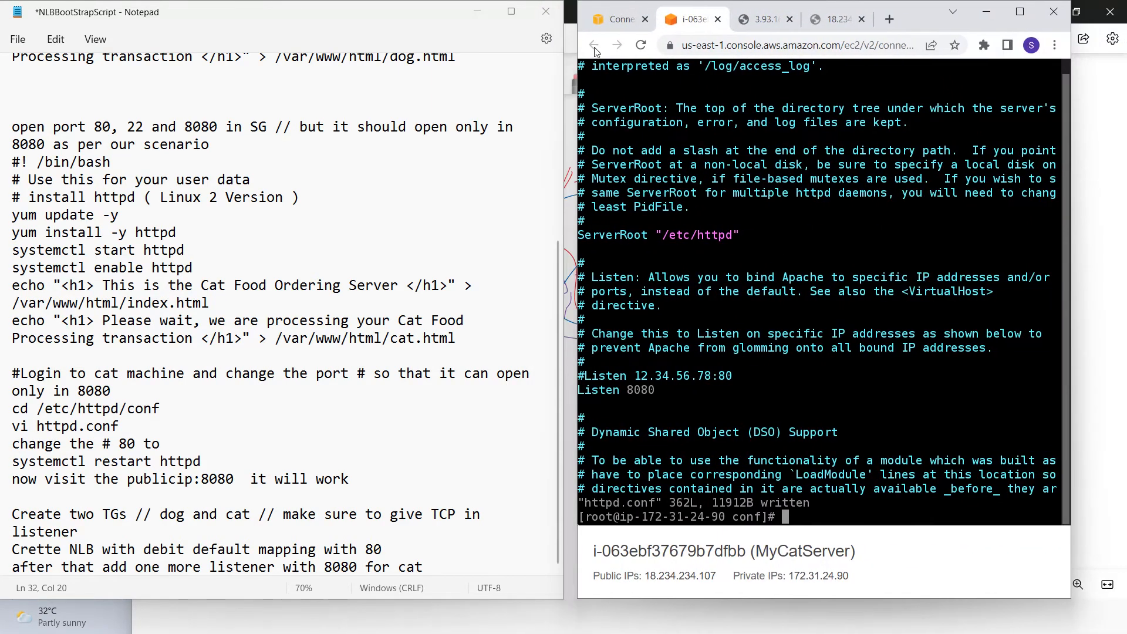
pyautogui.click(165, 460)
pyautogui.moveTo(203, 462); pyautogui.dragTo(10, 464)
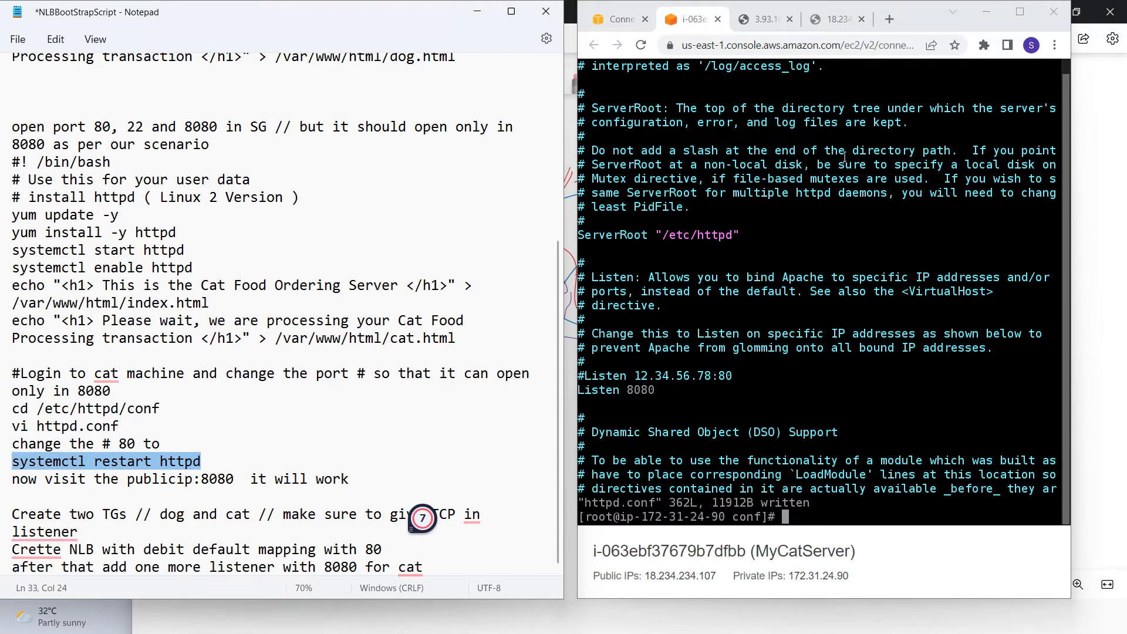
# - Restart the Apache service on MyCatServer with systemctl restart httpd
pyautogui.click(869, 347)
pyautogui.write('o')
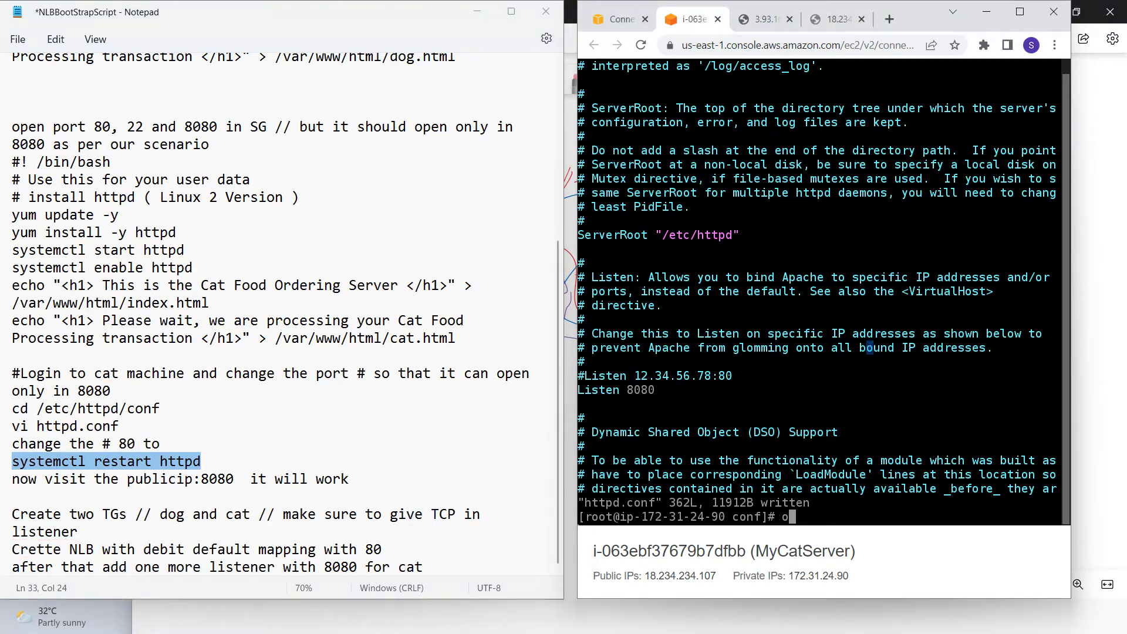
pyautogui.press('BackSpace')
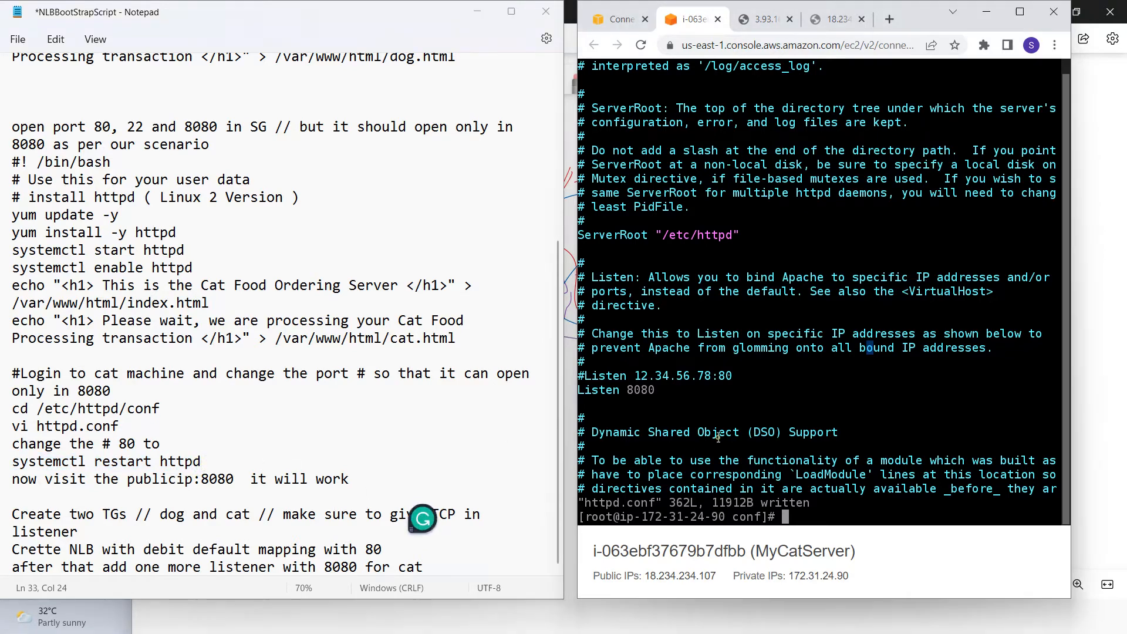
pyautogui.write('systm')
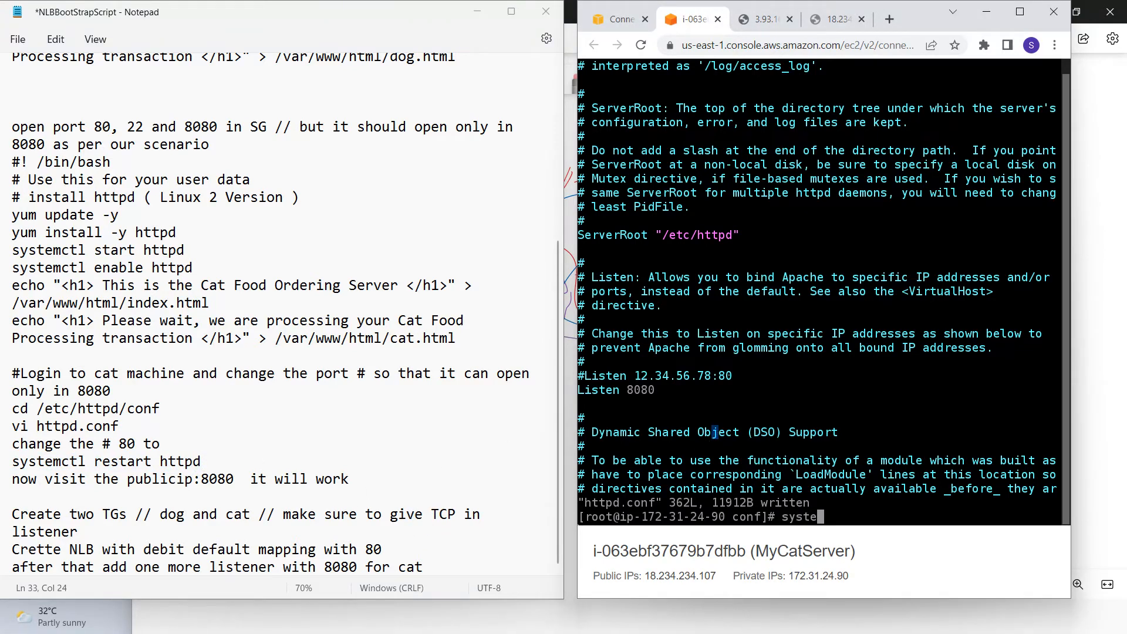
pyautogui.write('mctl restart httpd')
pyautogui.press('Return')
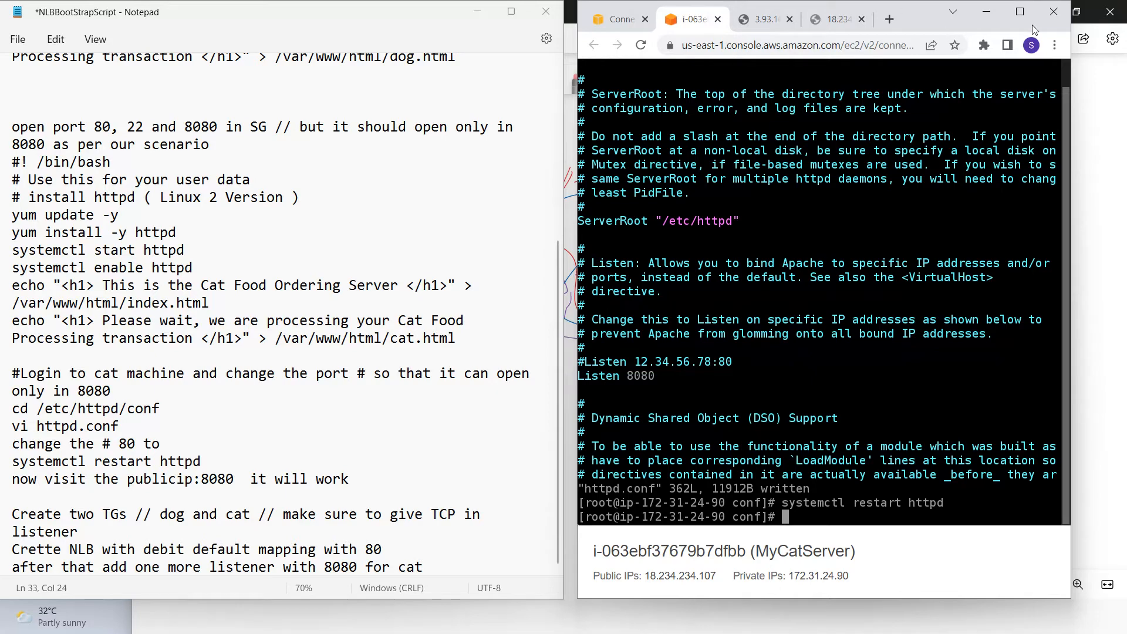
# - Maximize the browser window and reload 18.234.234.107:8080 to check the cat server's page on port 8080
pyautogui.click(1020, 12)
pyautogui.click(587, 12)
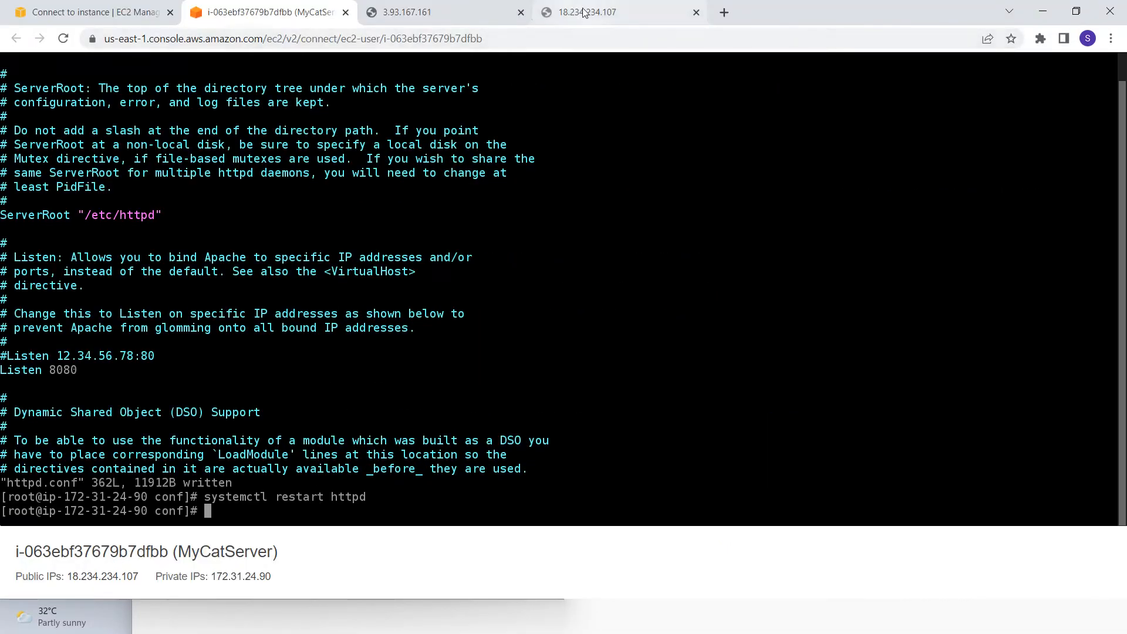
pyautogui.click(260, 112)
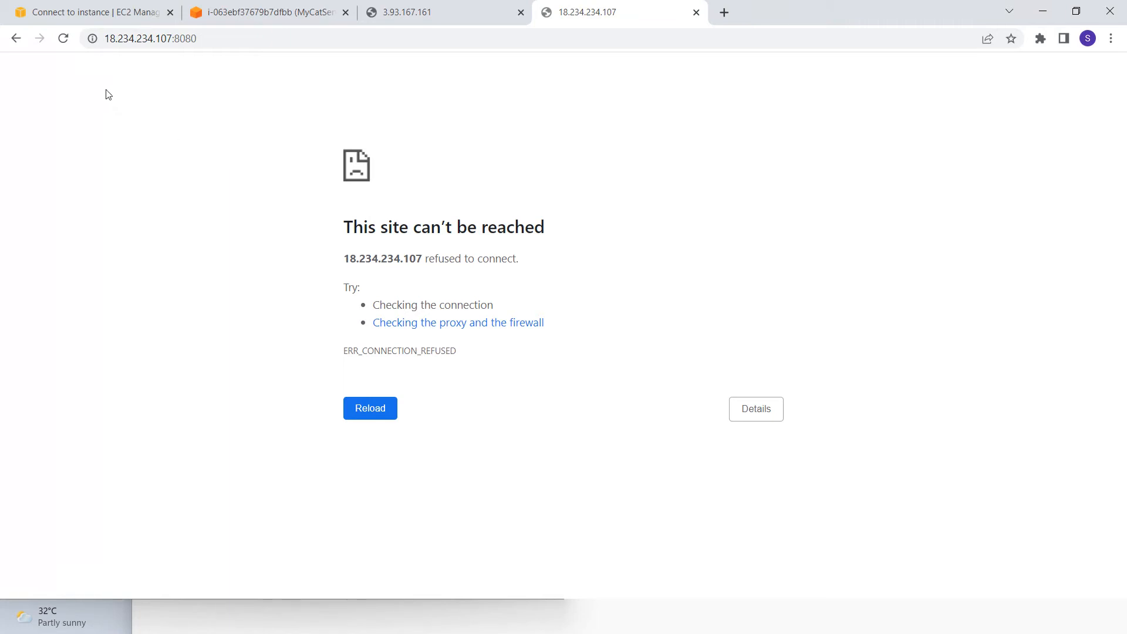
pyautogui.click(67, 43)
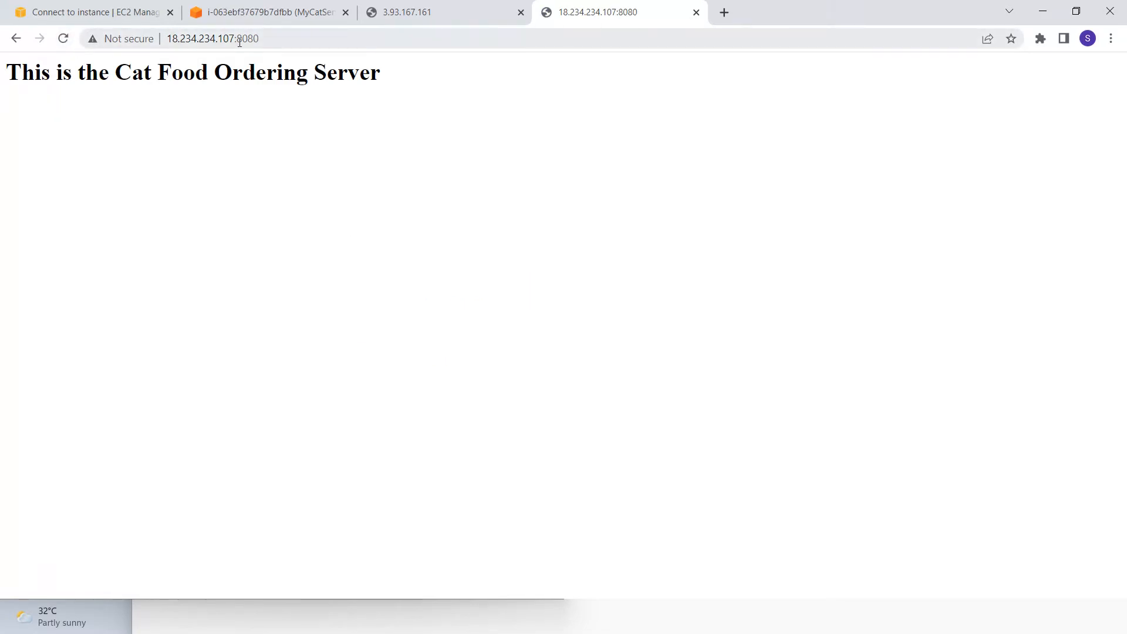
pyautogui.moveTo(240, 42); pyautogui.dragTo(287, 36)
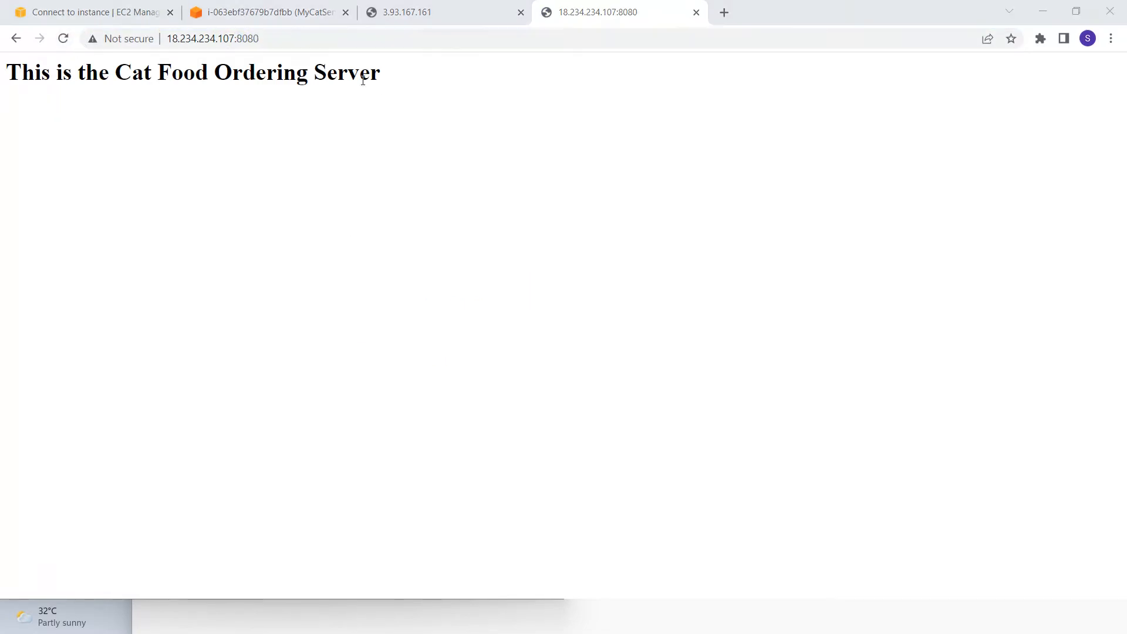
# - Switch to Microsoft Whiteboard to review the 8080 note beside the cat server, then return to the browser
pyautogui.hotkey('alt', 'Tab')
pyautogui.hotkey('alt', 'Tab')
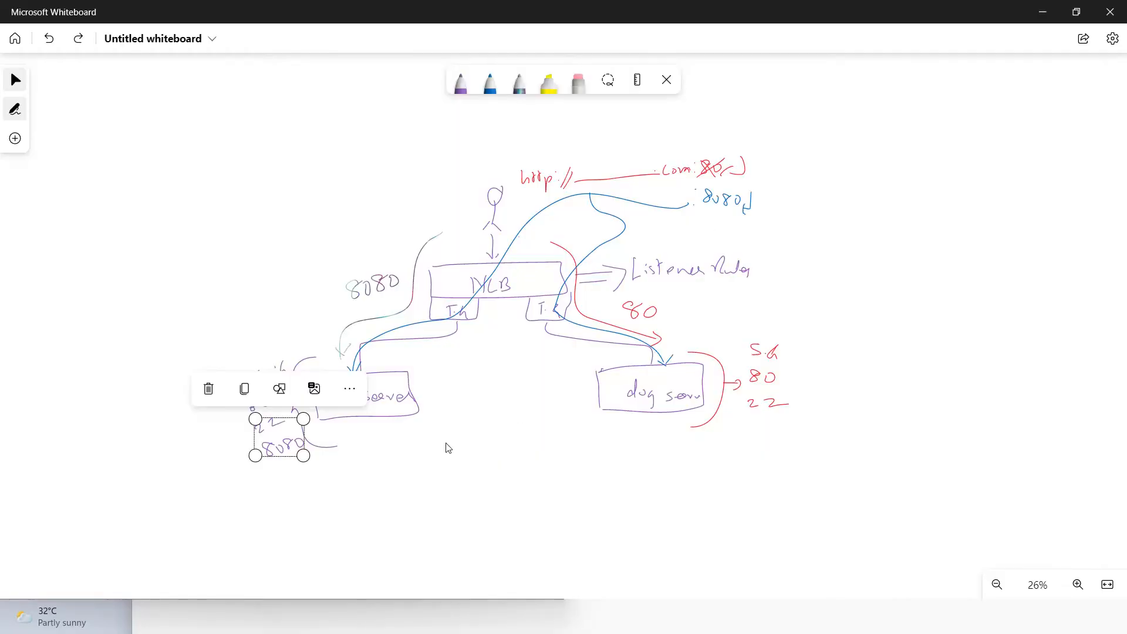
pyautogui.click(459, 463)
pyautogui.click(279, 454)
pyautogui.hotkey('alt', 'Tab')
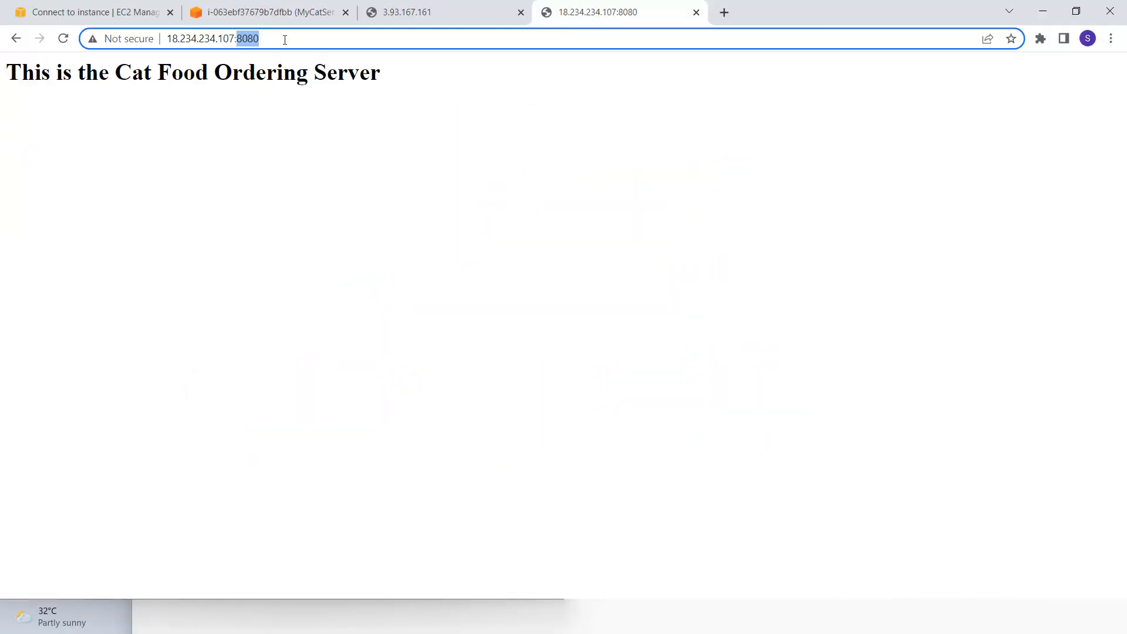
# - Request the cat server at 18.234.234.107 on port 80 to test whether that port still responds
pyautogui.click(272, 38)
pyautogui.press('BackSpace')
pyautogui.press('BackSpace')
pyautogui.press('BackSpace')
pyautogui.press('BackSpace')
pyautogui.press('BackSpace')
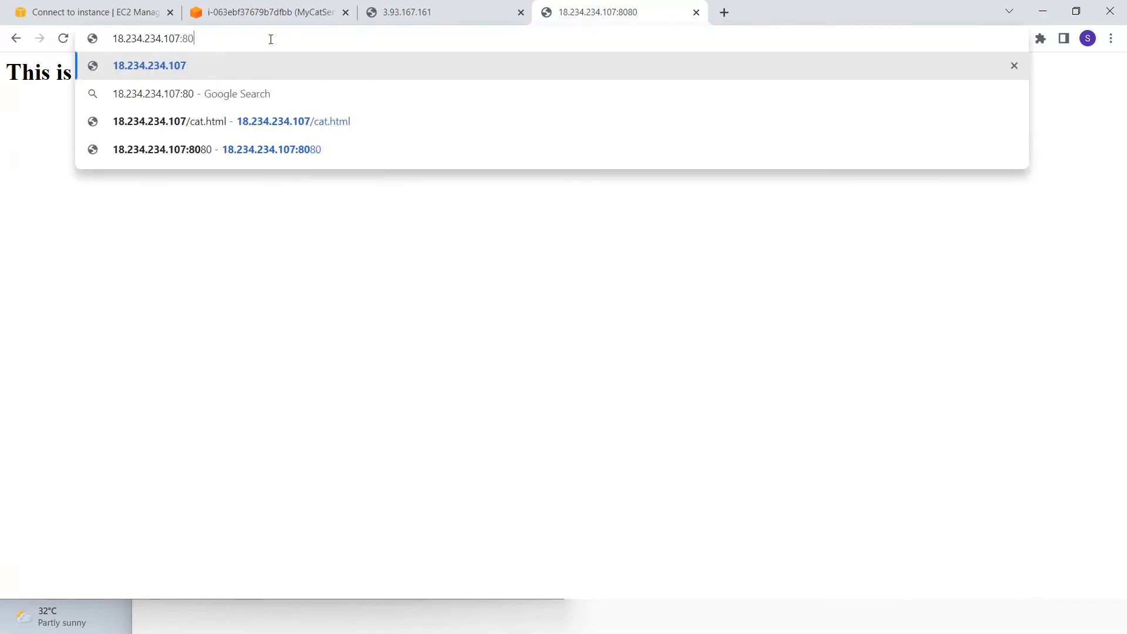
pyautogui.press('Return')
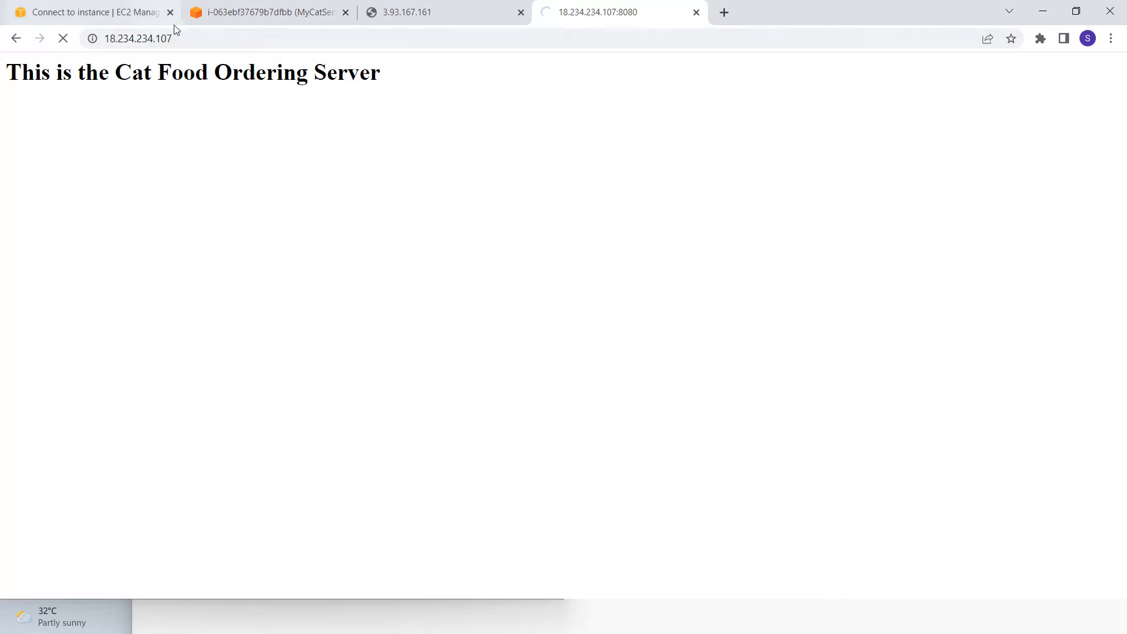
pyautogui.click(207, 39)
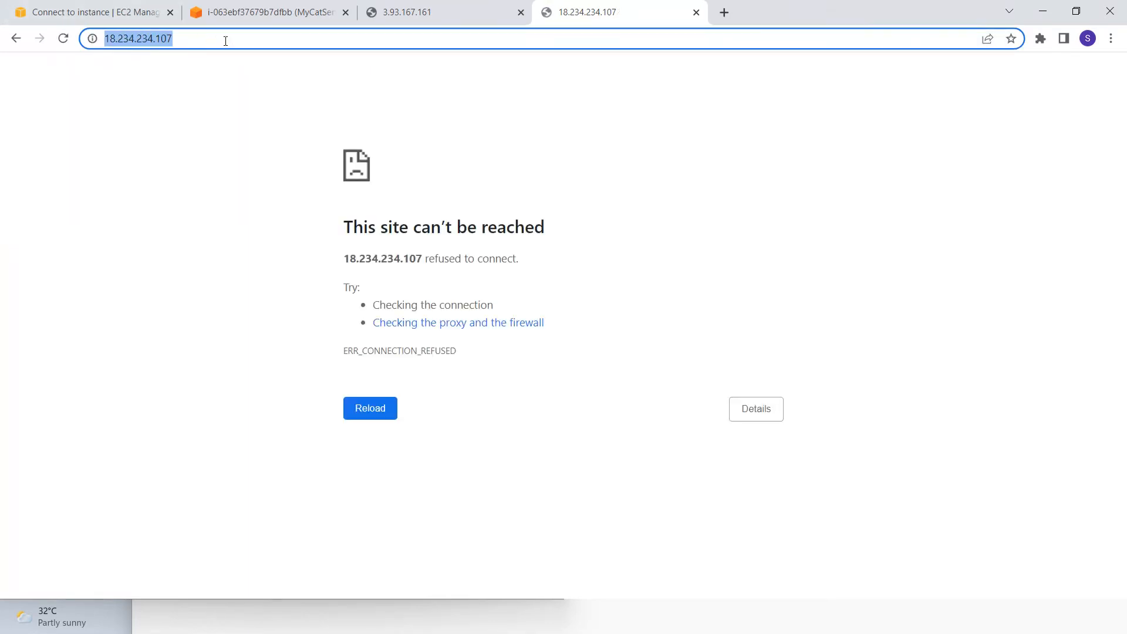
pyautogui.press('Return')
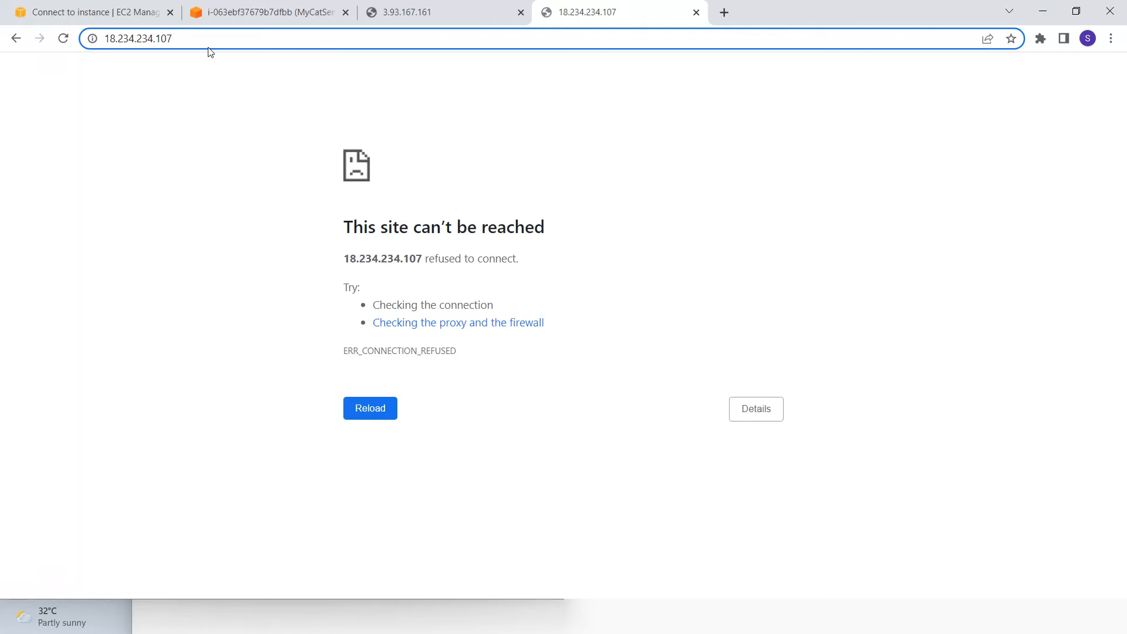
# - Close the browser tab holding the MyCatServer terminal session
pyautogui.click(271, 13)
pyautogui.click(383, 12)
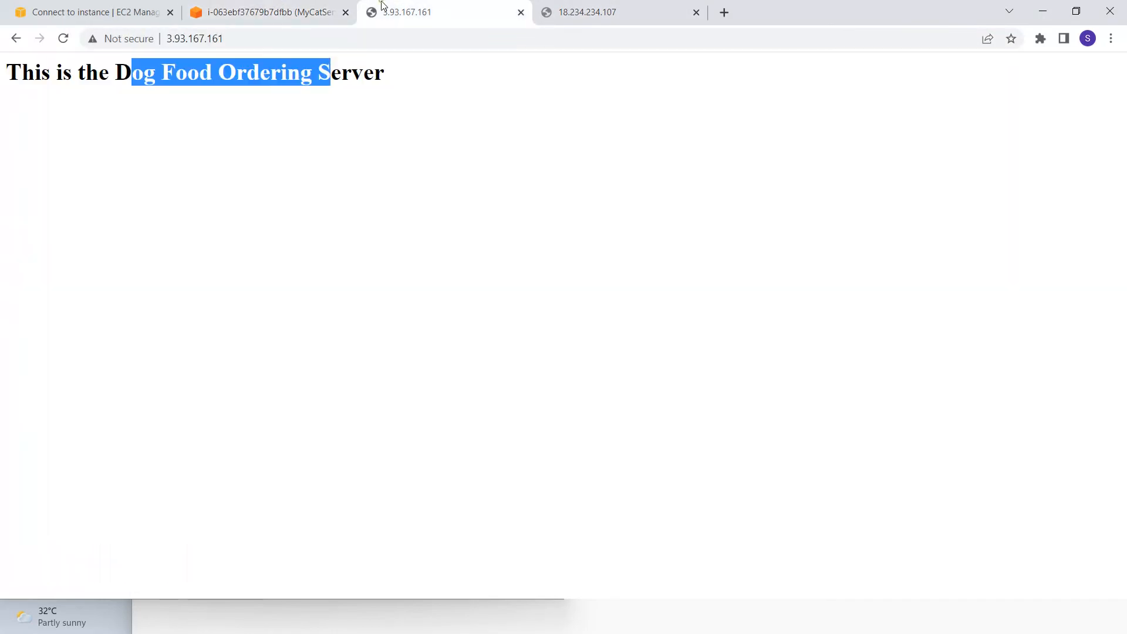
pyautogui.click(316, 13)
pyautogui.click(345, 12)
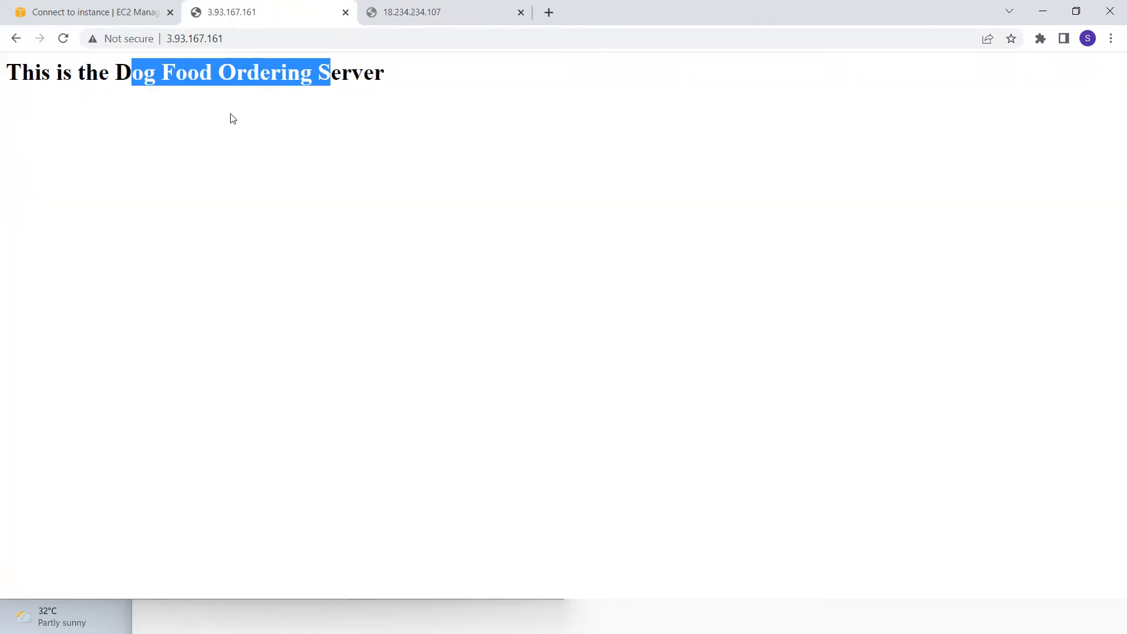
# - Switch to Microsoft Whiteboard and highlight both target group boxes below the NLB in yellow
pyautogui.hotkey('alt', 'Tab')
pyautogui.hotkey('alt', 'Tab')
pyautogui.hotkey('alt', 'Tab')
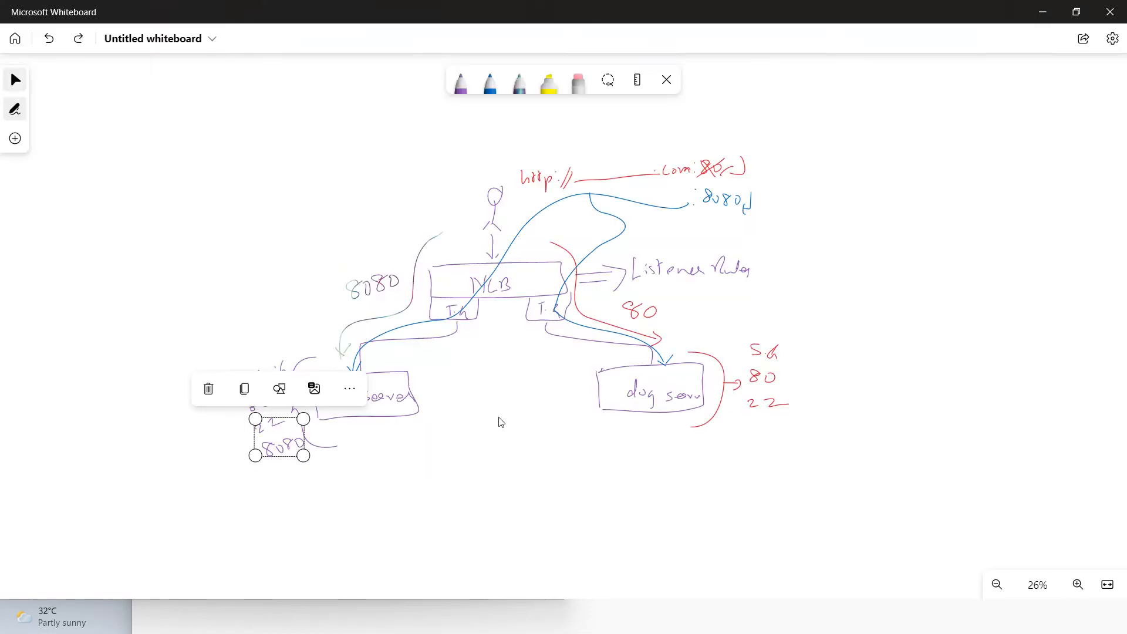
pyautogui.click(549, 82)
pyautogui.moveTo(470, 317); pyautogui.dragTo(451, 310)
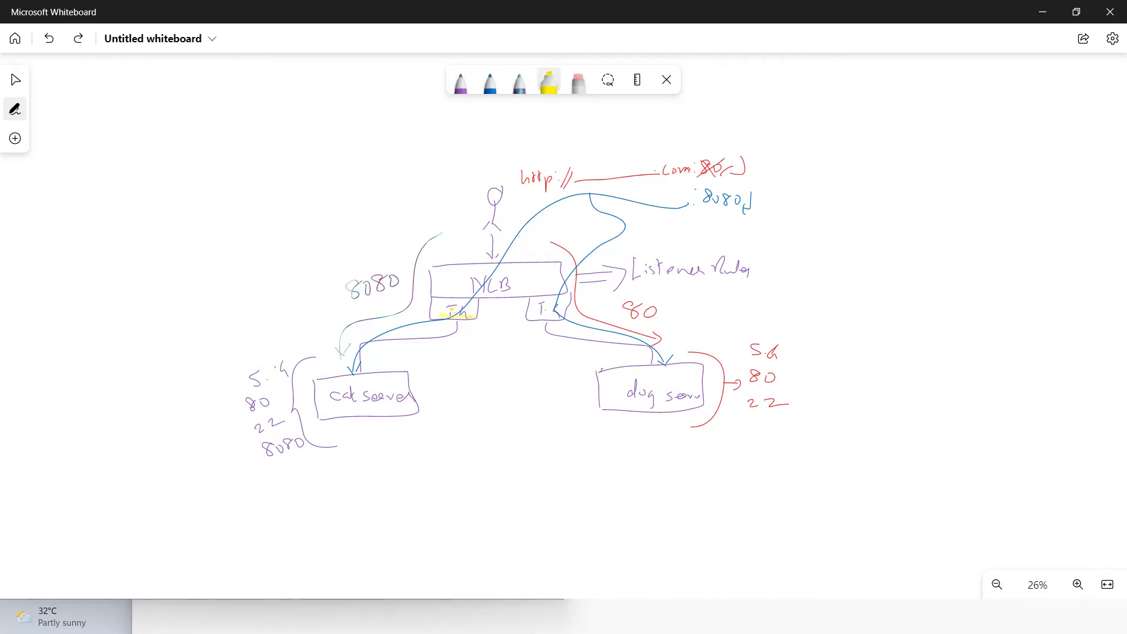
pyautogui.moveTo(534, 306); pyautogui.dragTo(556, 307)
pyautogui.scroll(2, 590, 317)
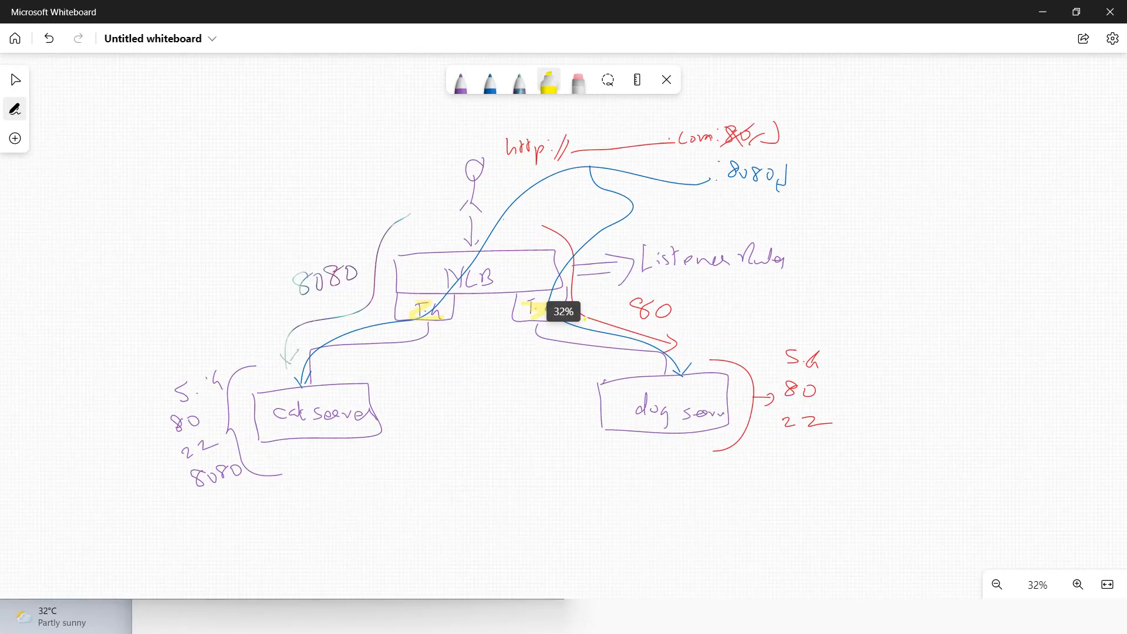
# - Return to the EC2 console, leave the MyCatServer connection page, and start creating a new target group
pyautogui.hotkey('alt', 'Tab')
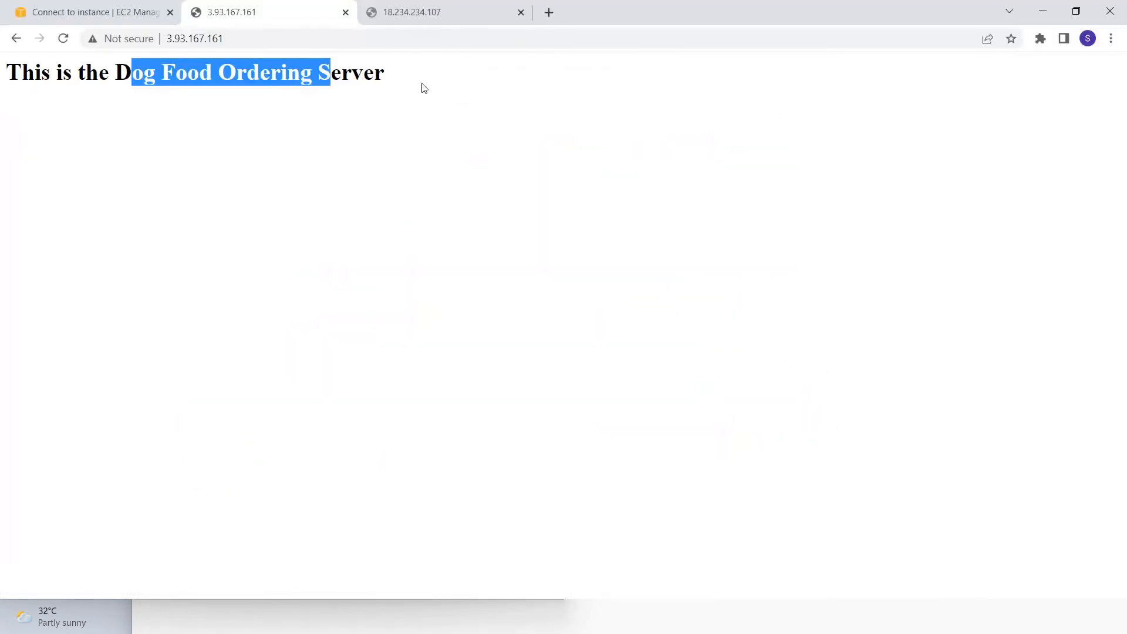
pyautogui.click(259, 148)
pyautogui.click(95, 13)
pyautogui.click(537, 556)
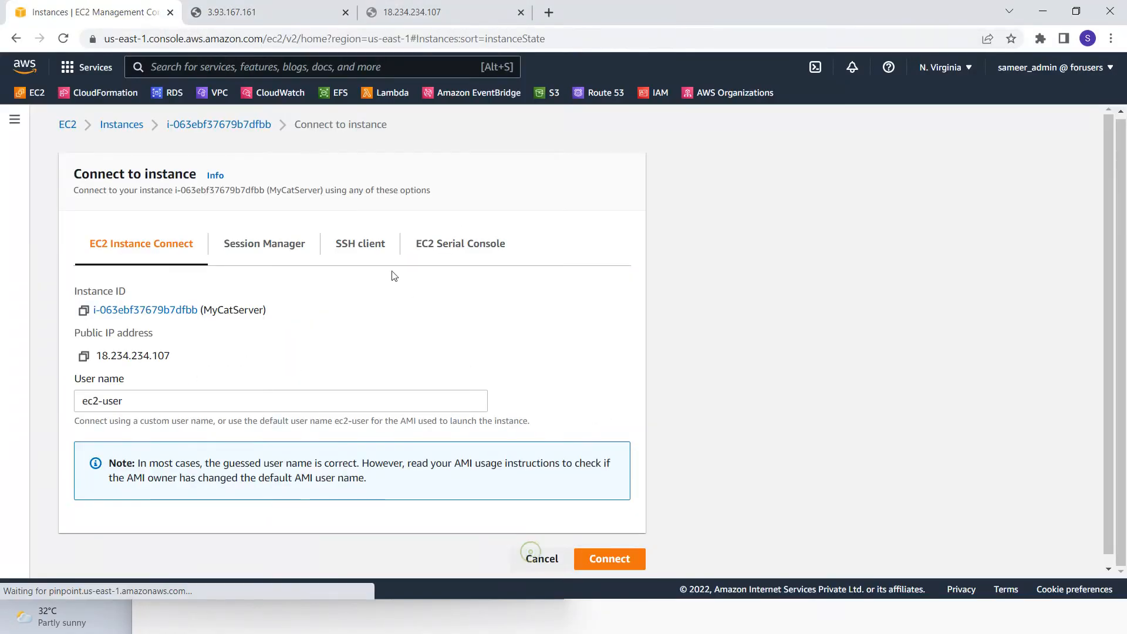
pyautogui.scroll(-7, 95, 360)
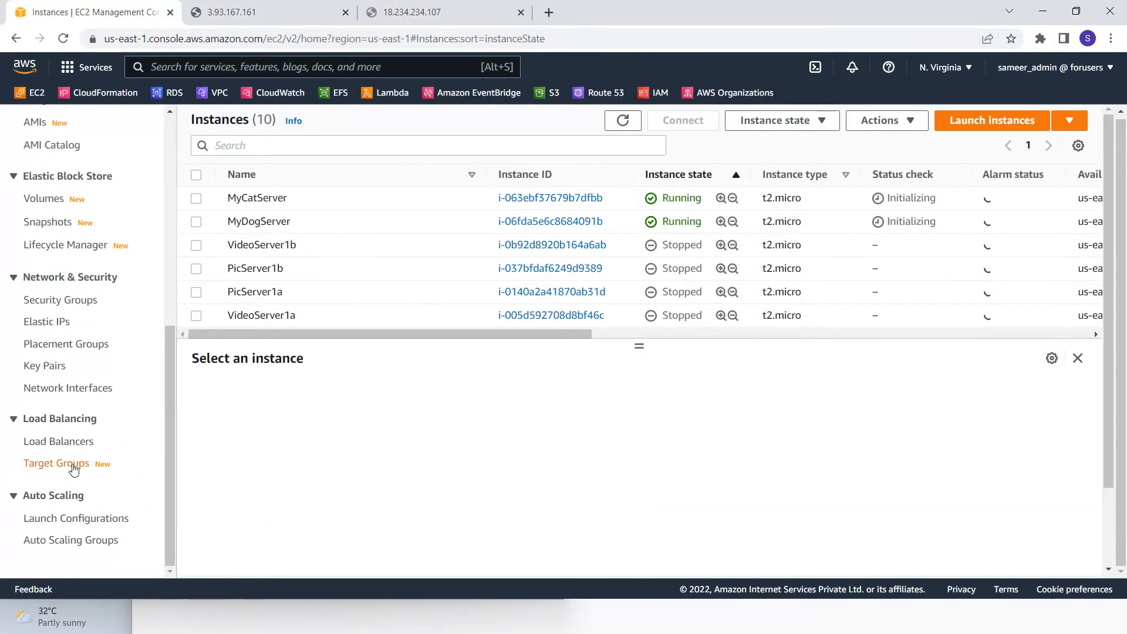
pyautogui.click(77, 464)
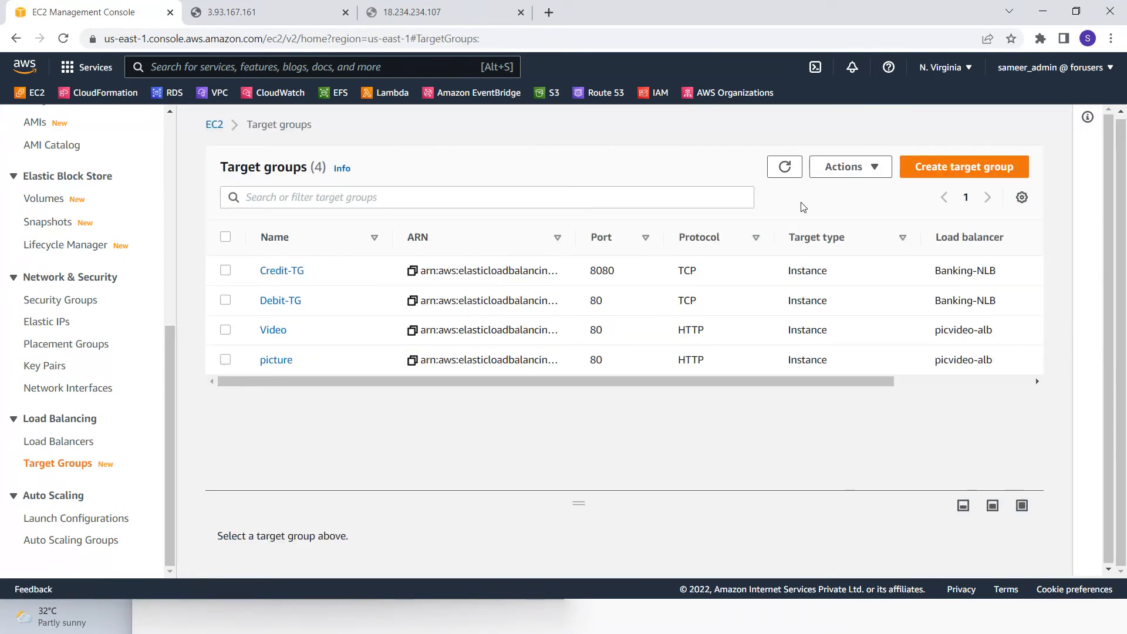
pyautogui.click(926, 169)
# - Keep Instances as the target type and name the target group cat-tg
pyautogui.scroll(-3, 258, 261)
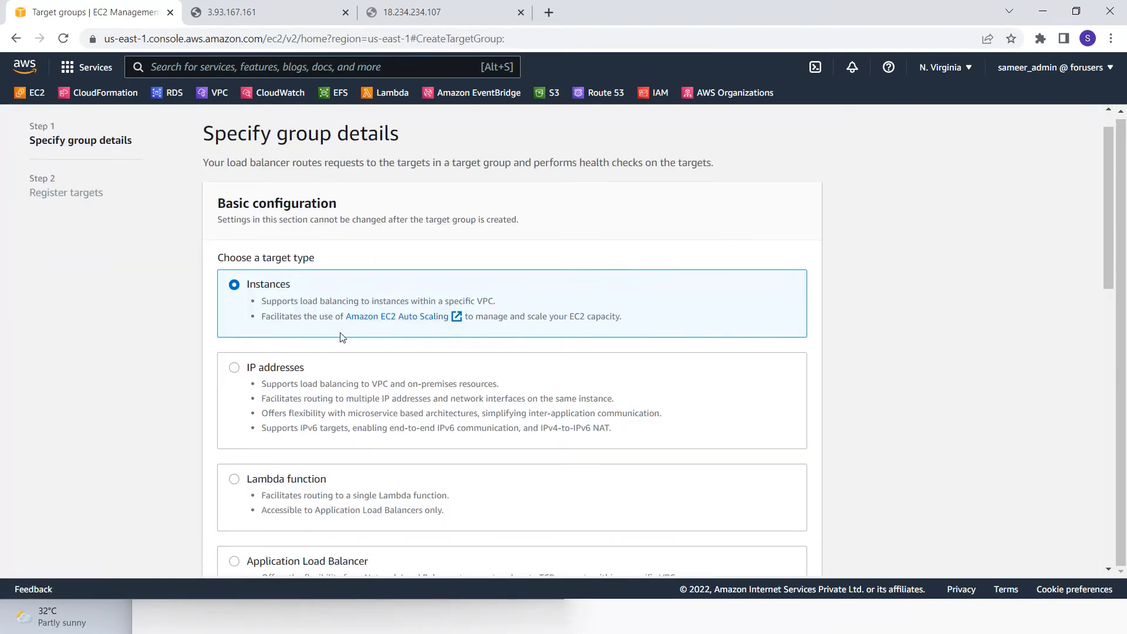
pyautogui.moveTo(248, 174); pyautogui.dragTo(294, 176)
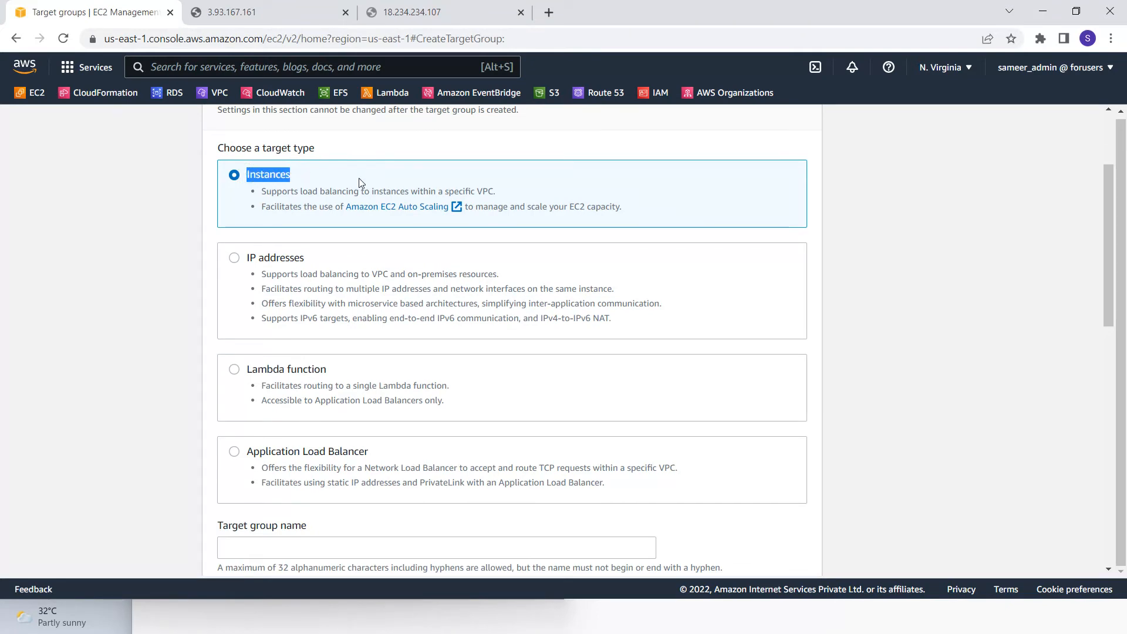
pyautogui.scroll(-5, 343, 188)
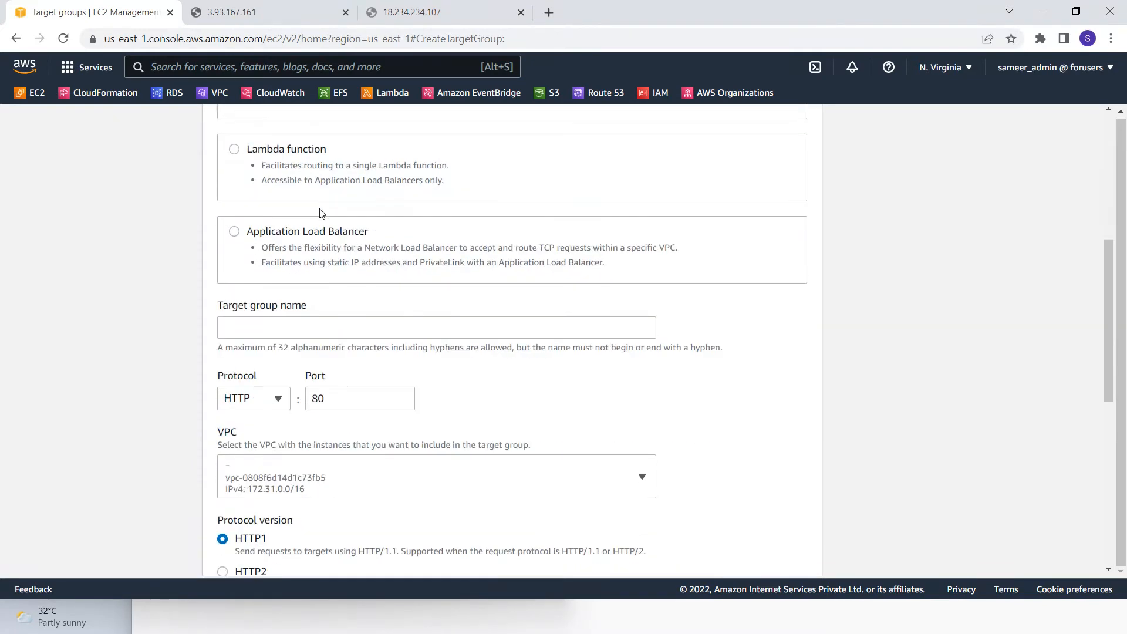
pyautogui.click(305, 253)
pyautogui.write('cat-tg')
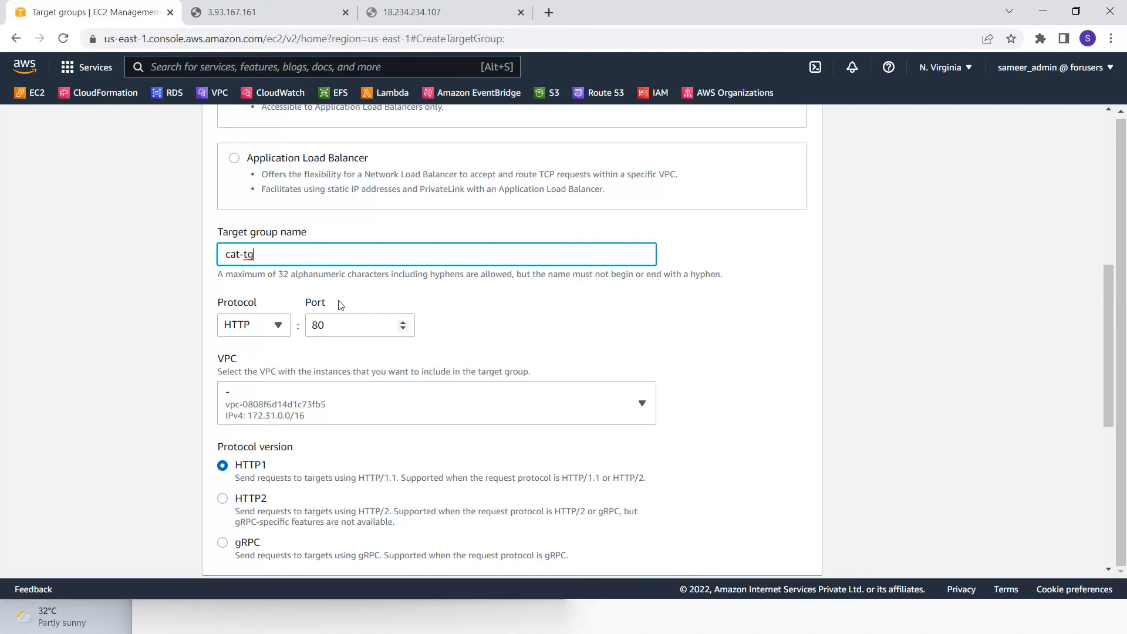
pyautogui.moveTo(275, 258); pyautogui.dragTo(209, 260)
# - Switch to Microsoft Whiteboard and circle the 8080 label on the cat server path with the yellow highlighter
pyautogui.hotkey('alt', 'Tab')
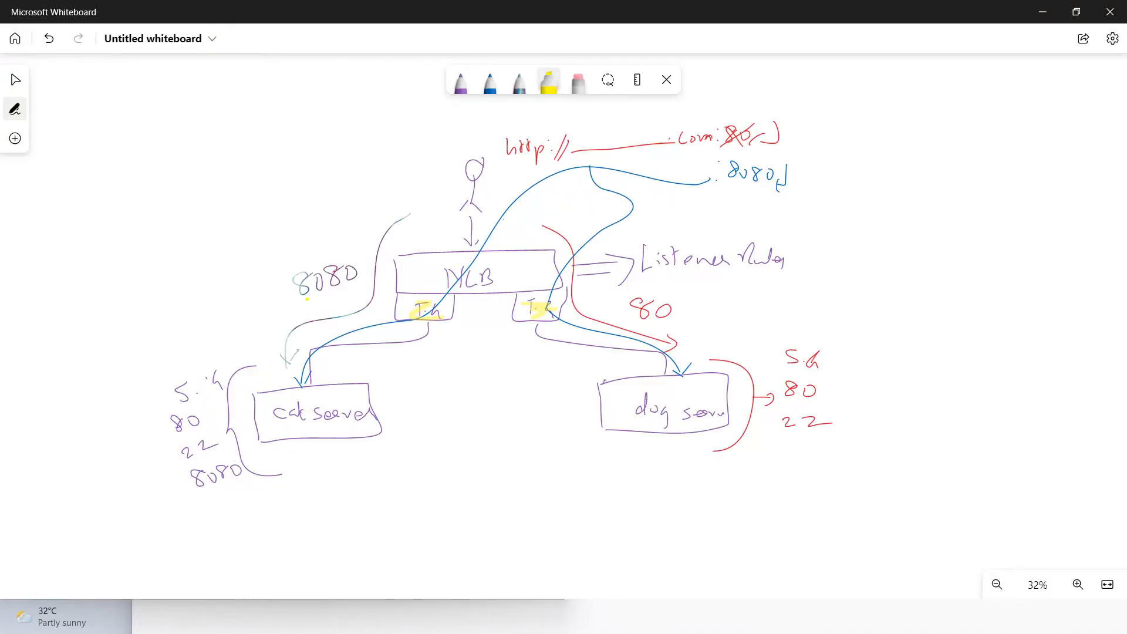
pyautogui.moveTo(306, 299)
pyautogui.mouseDown()
pyautogui.moveTo(340, 296)
pyautogui.moveTo(357, 280)
pyautogui.mouseUp()
pyautogui.moveTo(298, 251); pyautogui.dragTo(281, 290)
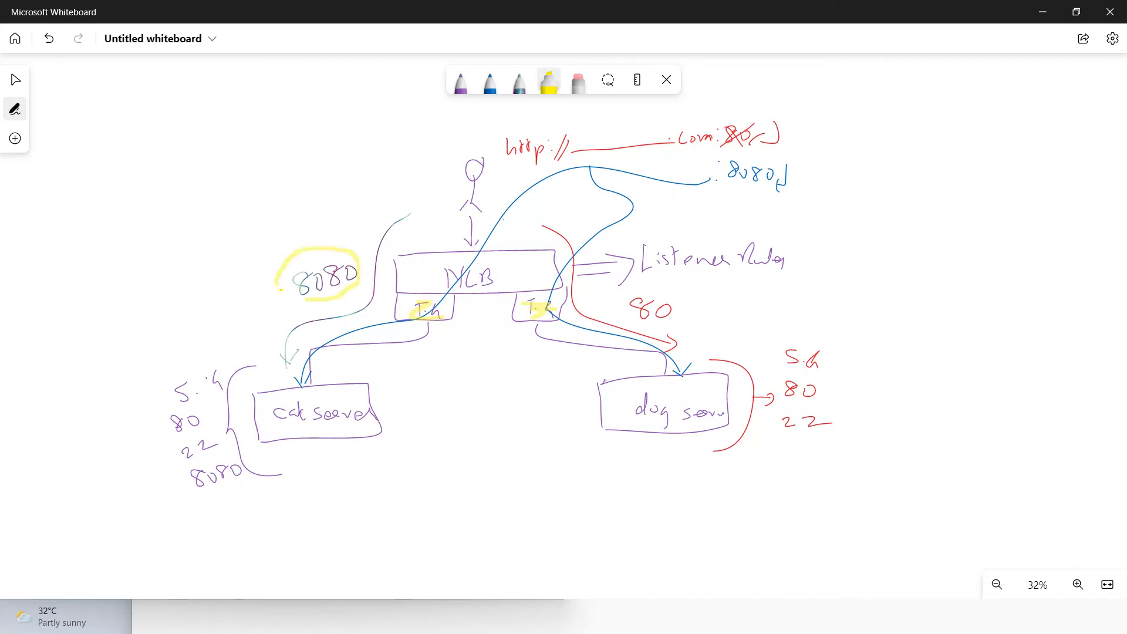
# - Return to the EC2 console and set the cat-tg target group's protocol to TCP on port 8080
pyautogui.hotkey('alt', 'Tab')
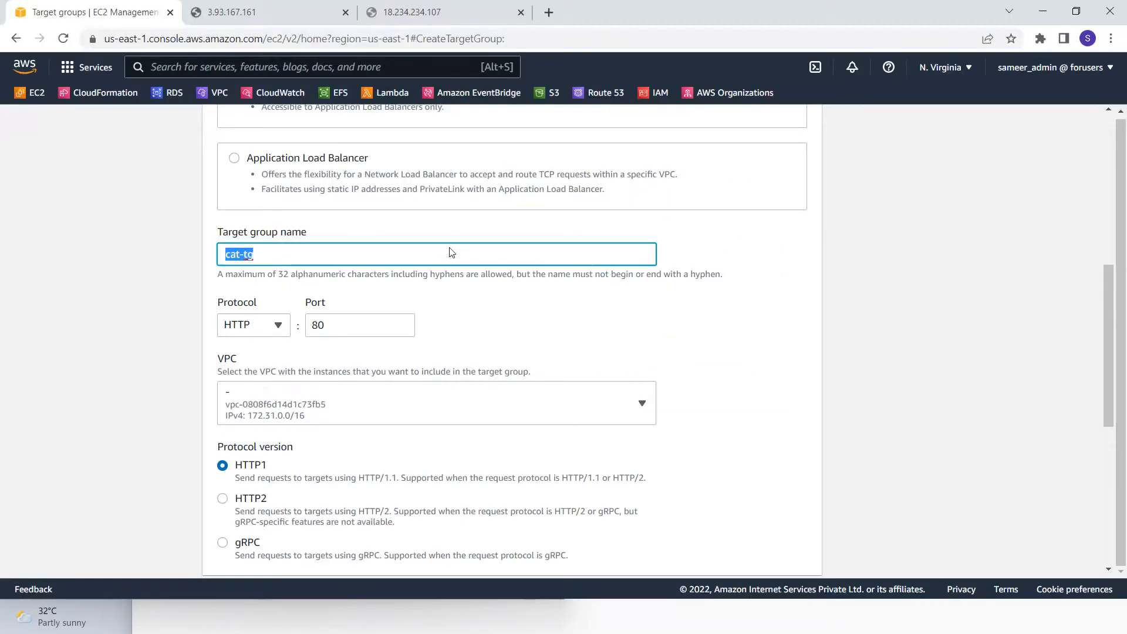
pyautogui.click(308, 330)
pyautogui.click(283, 332)
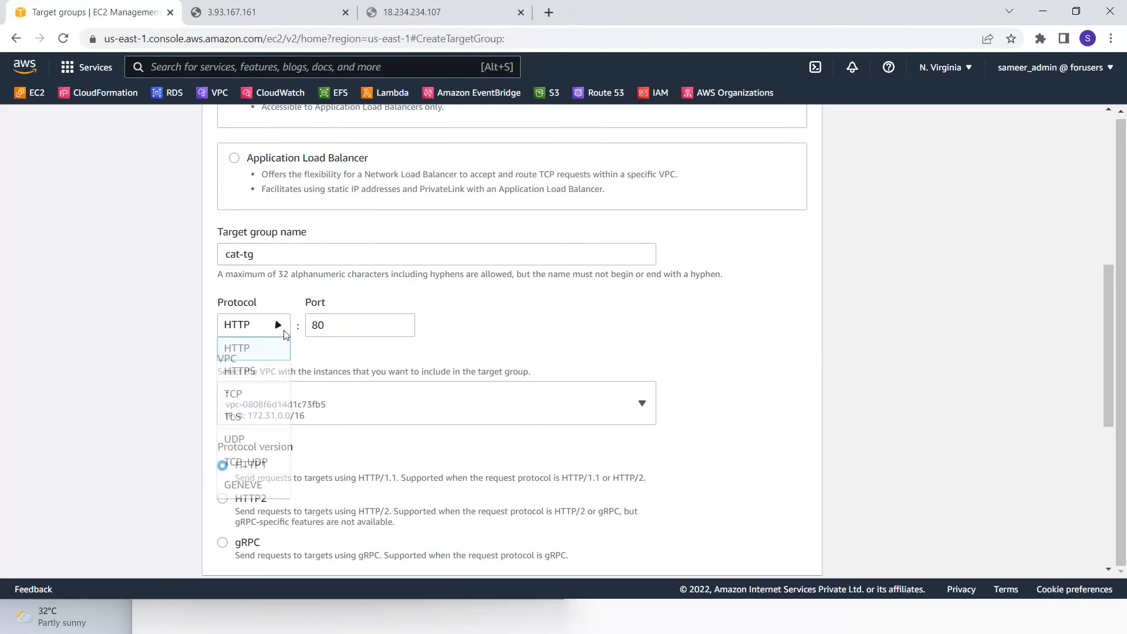
pyautogui.click(238, 394)
pyautogui.click(387, 325)
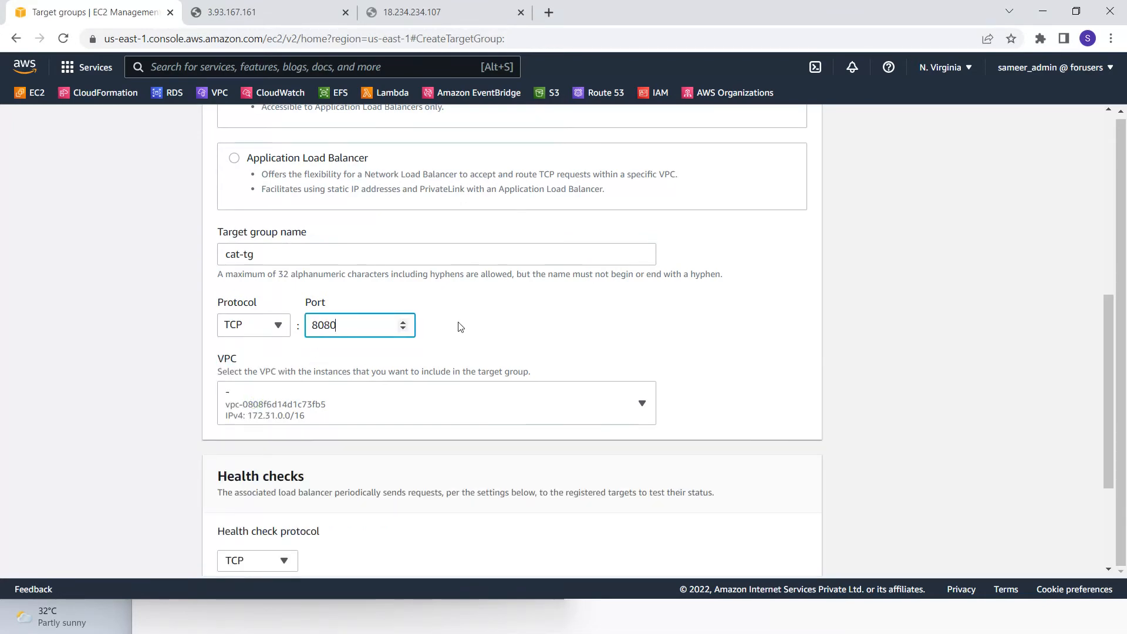
pyautogui.click(531, 326)
# - Keep TCP as the health check protocol, set the health check interval to 10 seconds, and continue to target registration
pyautogui.scroll(-3, 517, 331)
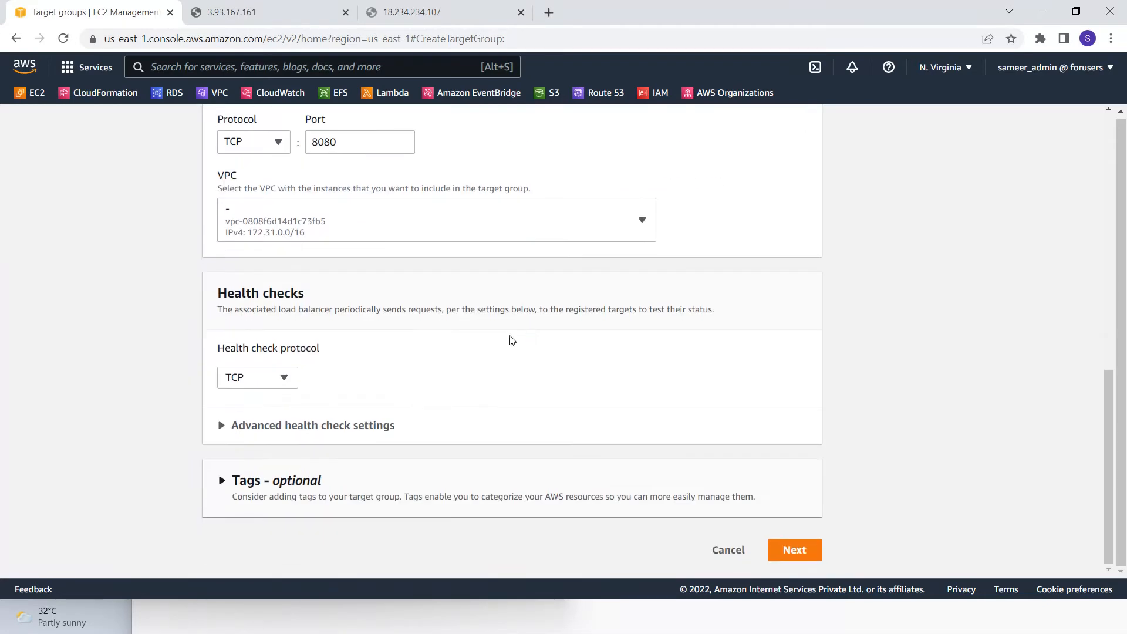
pyautogui.click(279, 387)
pyautogui.click(278, 390)
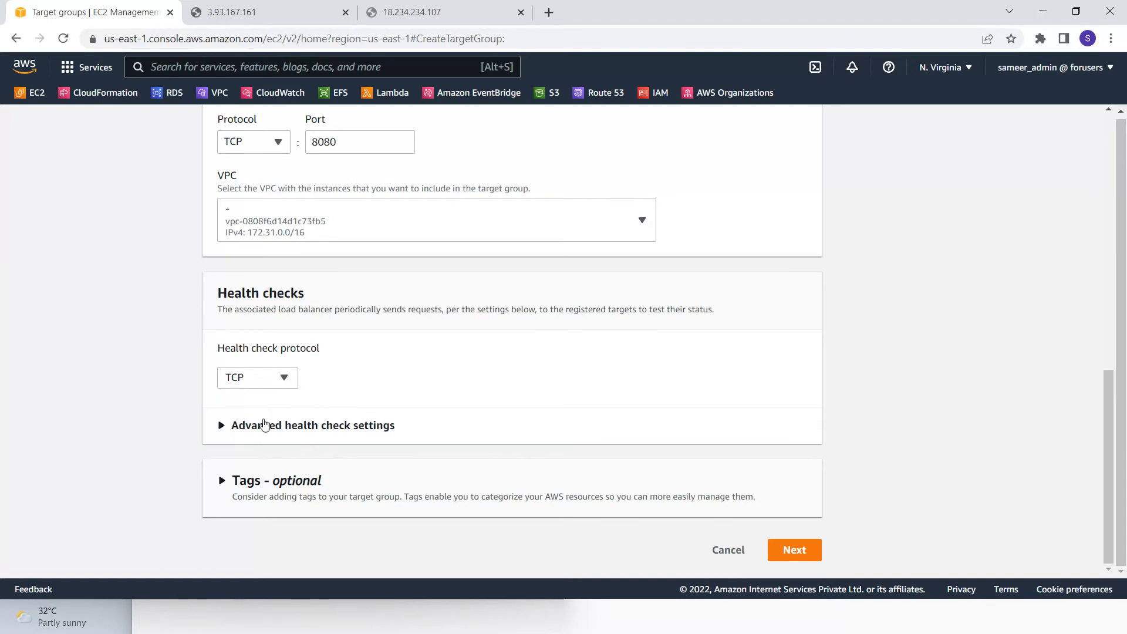
pyautogui.click(264, 426)
pyautogui.scroll(-5, 340, 410)
pyautogui.scroll(-1, 340, 411)
pyautogui.click(223, 387)
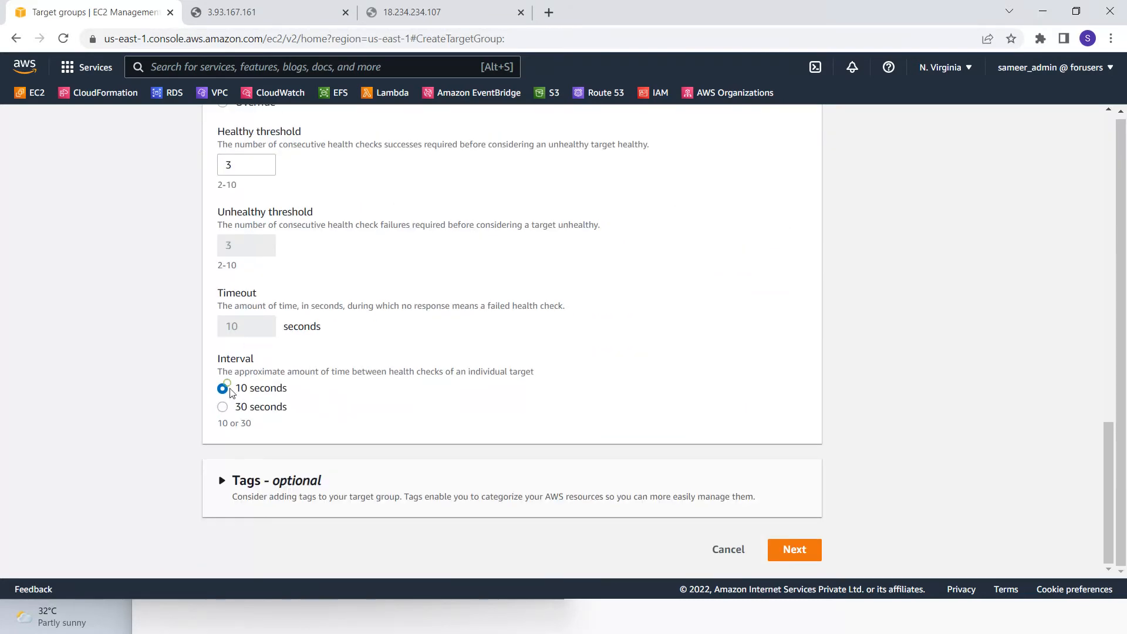
pyautogui.click(774, 550)
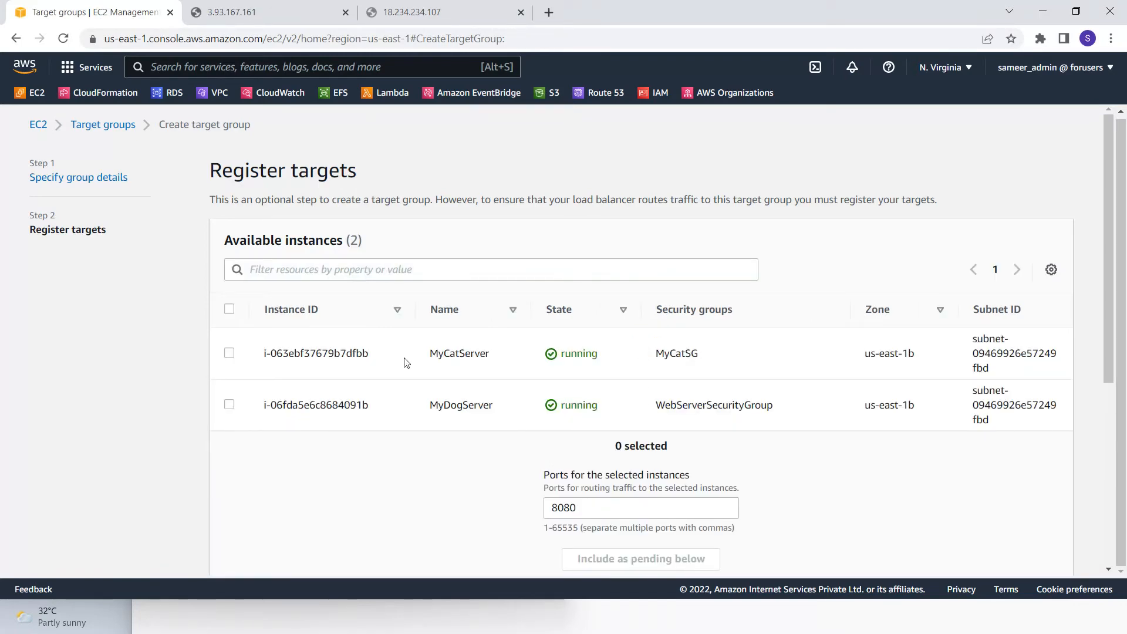
# - Include MyCatServer as a pending target on port 8080 and create the cat-tg target group
pyautogui.click(230, 353)
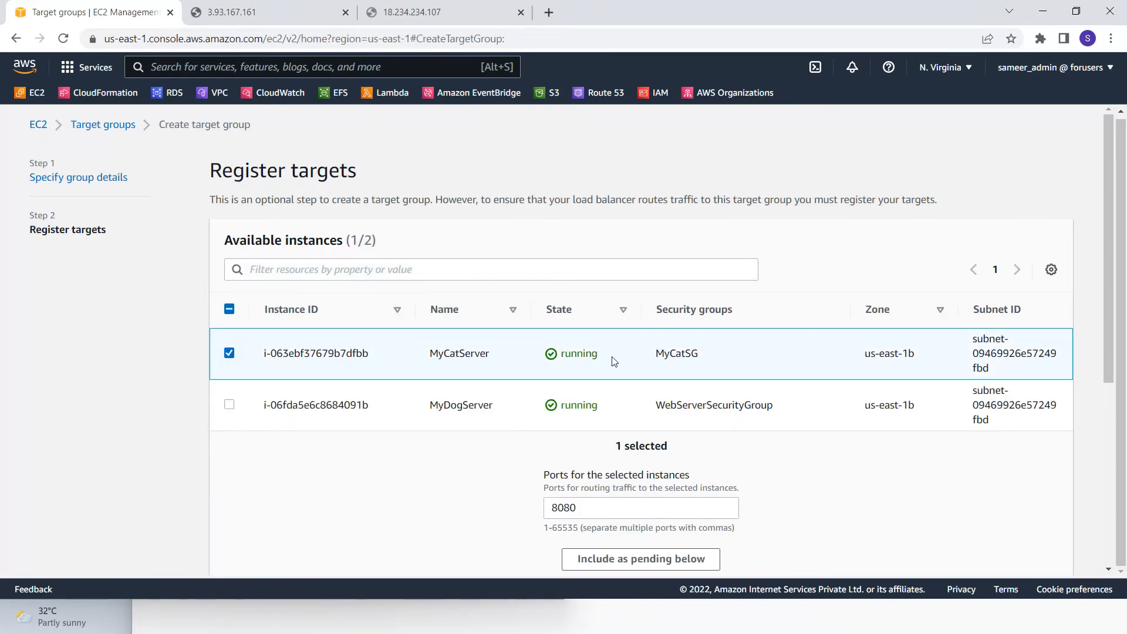
pyautogui.scroll(-5, 896, 403)
pyautogui.click(674, 245)
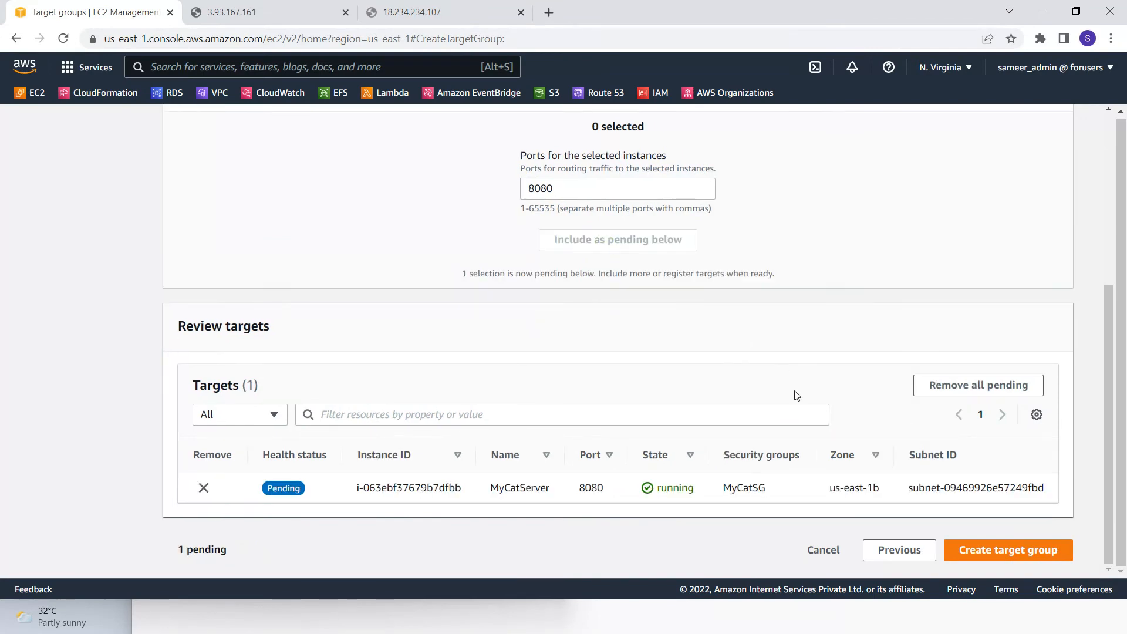
pyautogui.click(994, 552)
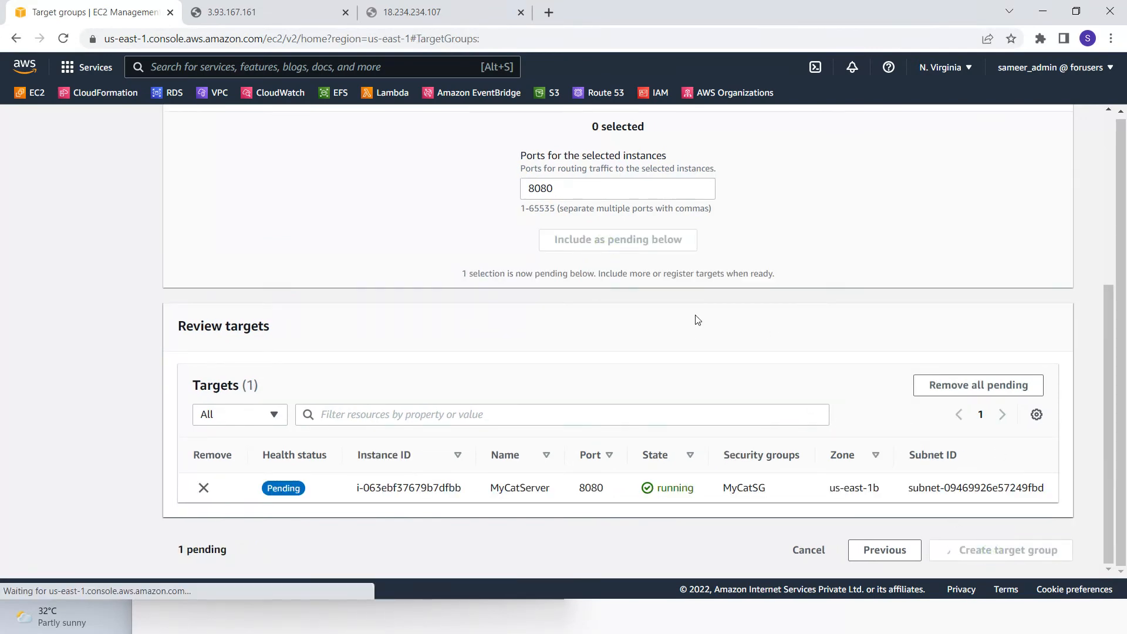
# - Switch to Microsoft Whiteboard and circle the cat server side in yellow and the dog server side with the highlighter set to red
pyautogui.hotkey('alt', 'Tab')
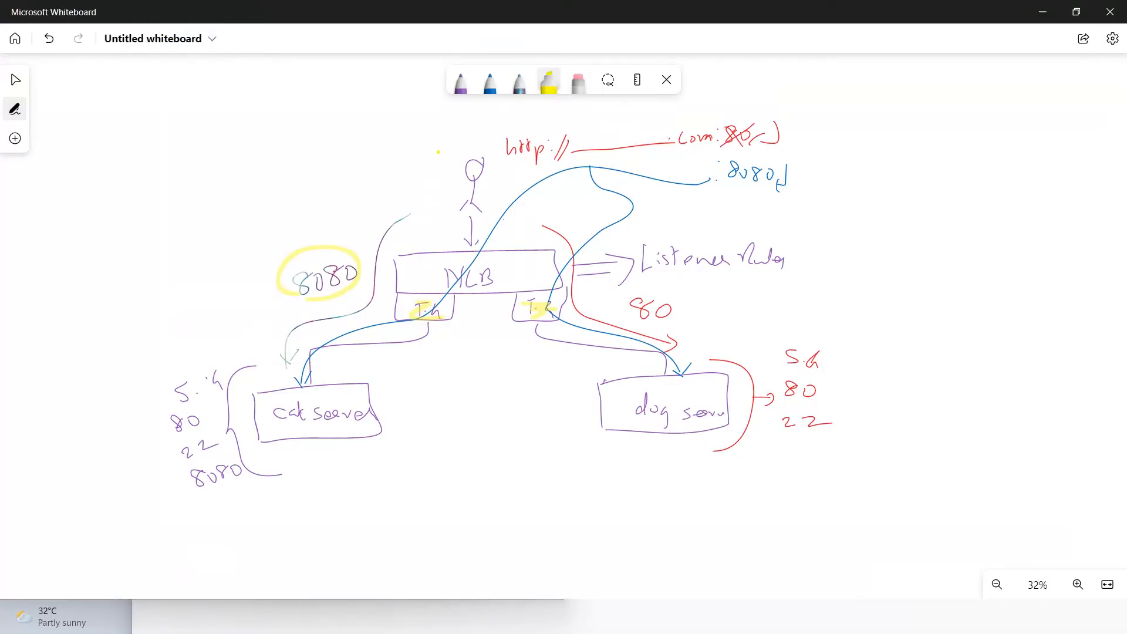
pyautogui.moveTo(438, 152)
pyautogui.mouseDown()
pyautogui.moveTo(135, 234)
pyautogui.moveTo(88, 460)
pyautogui.moveTo(331, 505)
pyautogui.moveTo(472, 356)
pyautogui.moveTo(490, 175)
pyautogui.mouseUp()
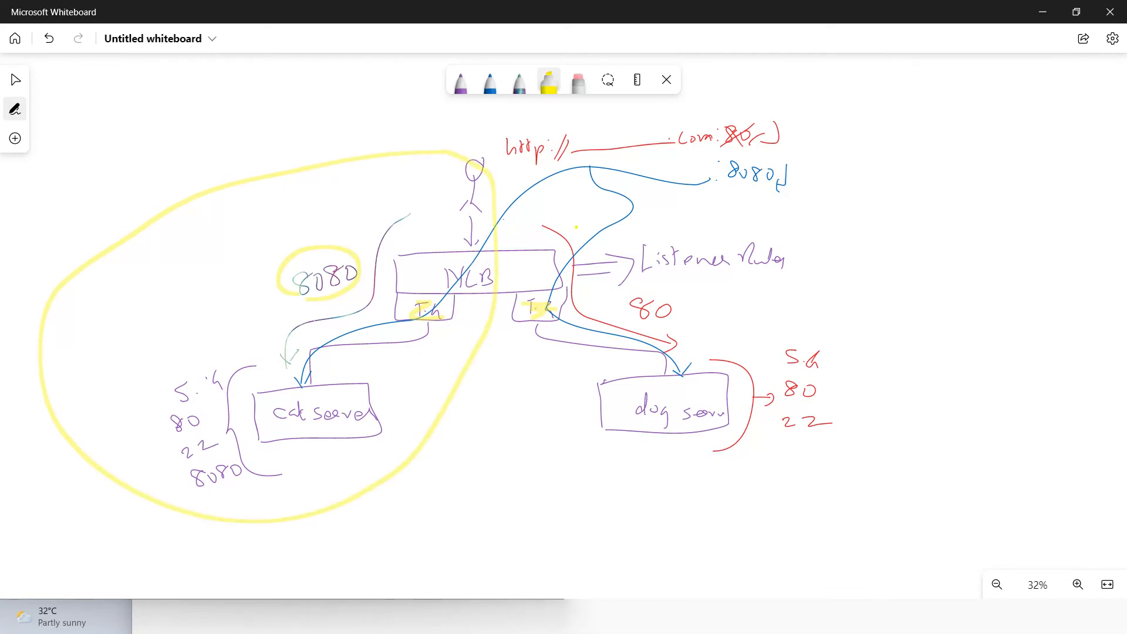
pyautogui.click(551, 88)
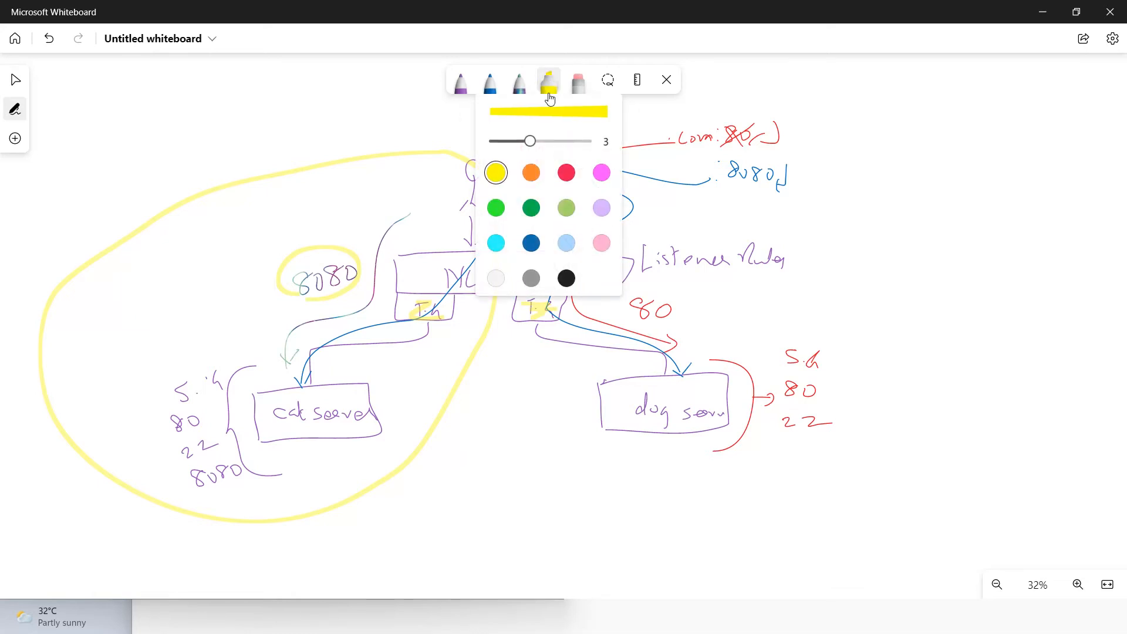
pyautogui.click(565, 174)
pyautogui.click(883, 133)
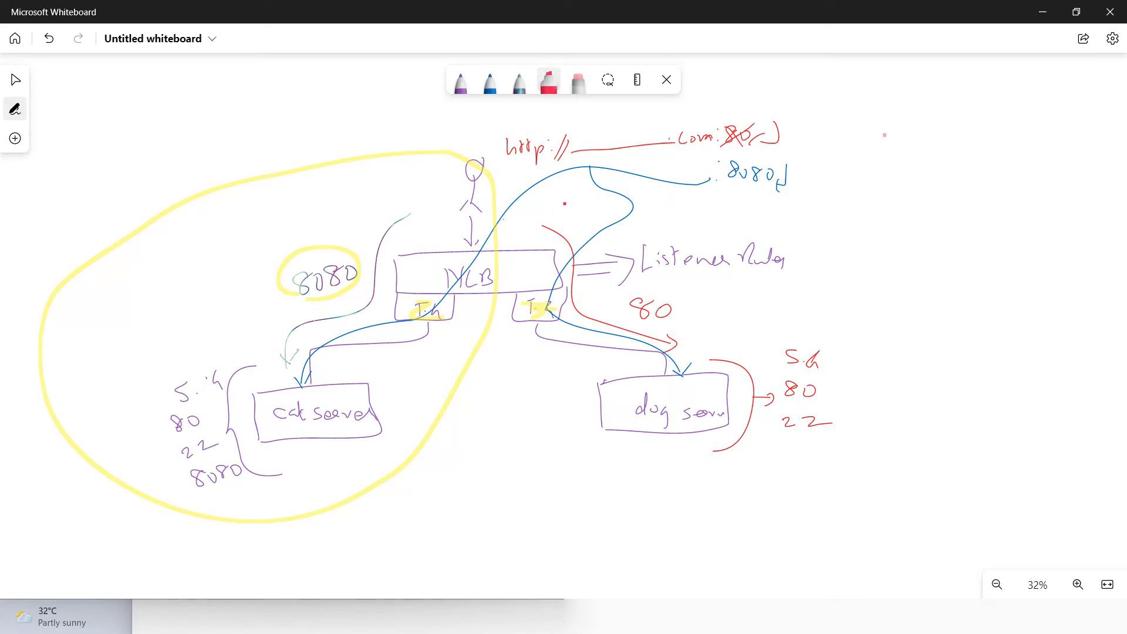
pyautogui.moveTo(549, 209)
pyautogui.mouseDown()
pyautogui.moveTo(976, 345)
pyautogui.moveTo(808, 521)
pyautogui.moveTo(552, 456)
pyautogui.moveTo(496, 342)
pyautogui.moveTo(513, 232)
pyautogui.moveTo(542, 212)
pyautogui.mouseUp()
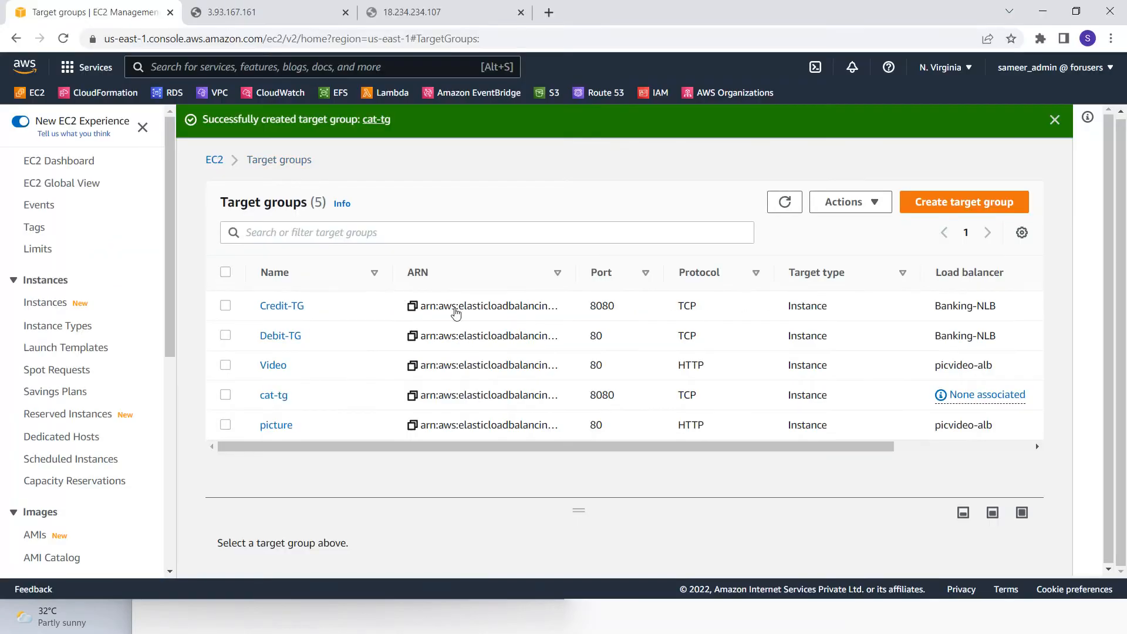
# - Return to the EC2 console and start a new target group named dog-tg using TCP on port 80
pyautogui.click(962, 202)
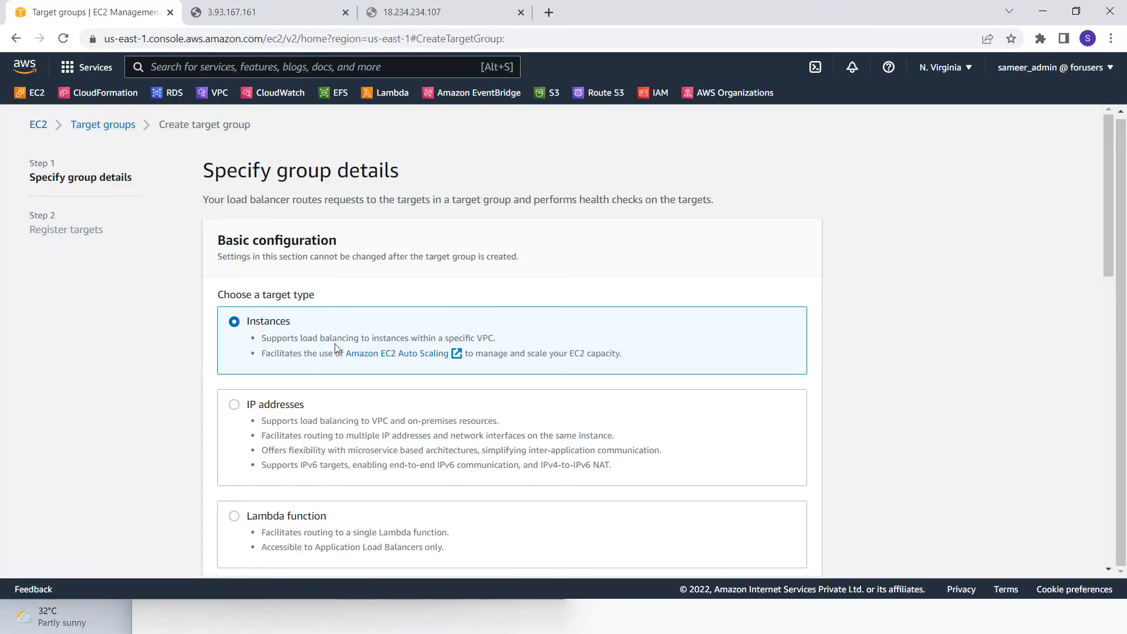
pyautogui.scroll(-8, 556, 438)
pyautogui.click(368, 187)
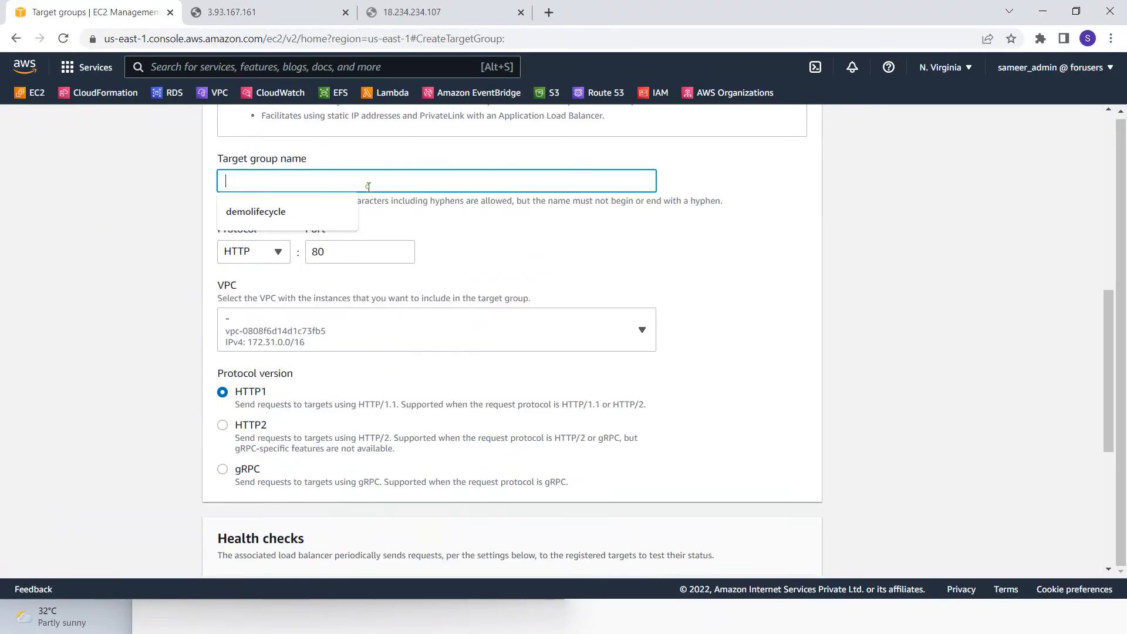
pyautogui.write('dog-tg')
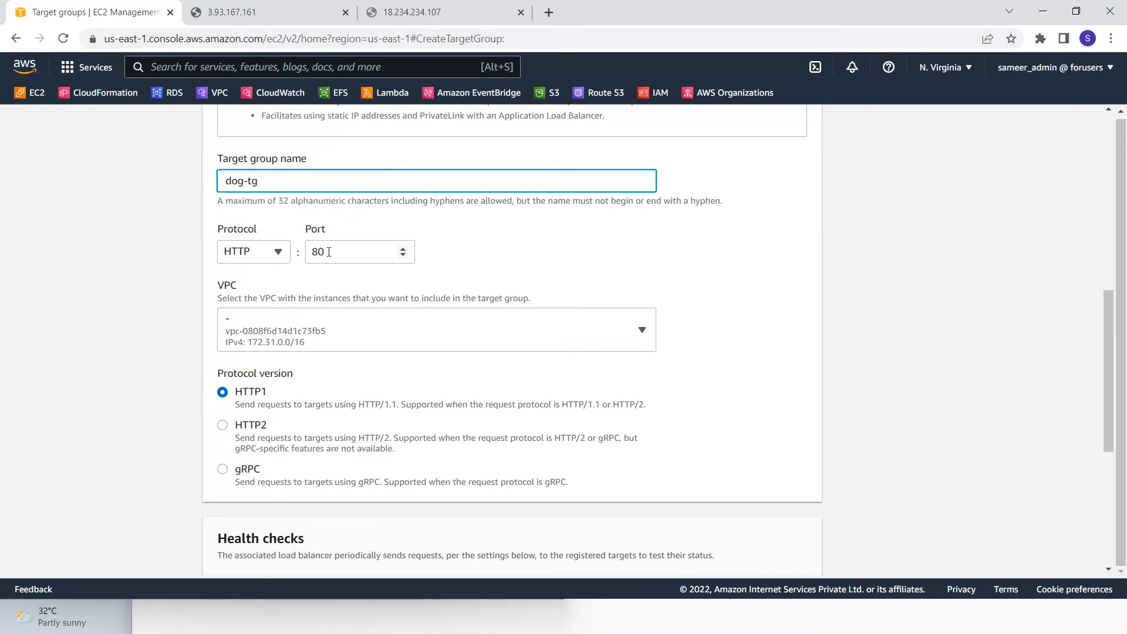
pyautogui.click(278, 251)
pyautogui.click(263, 317)
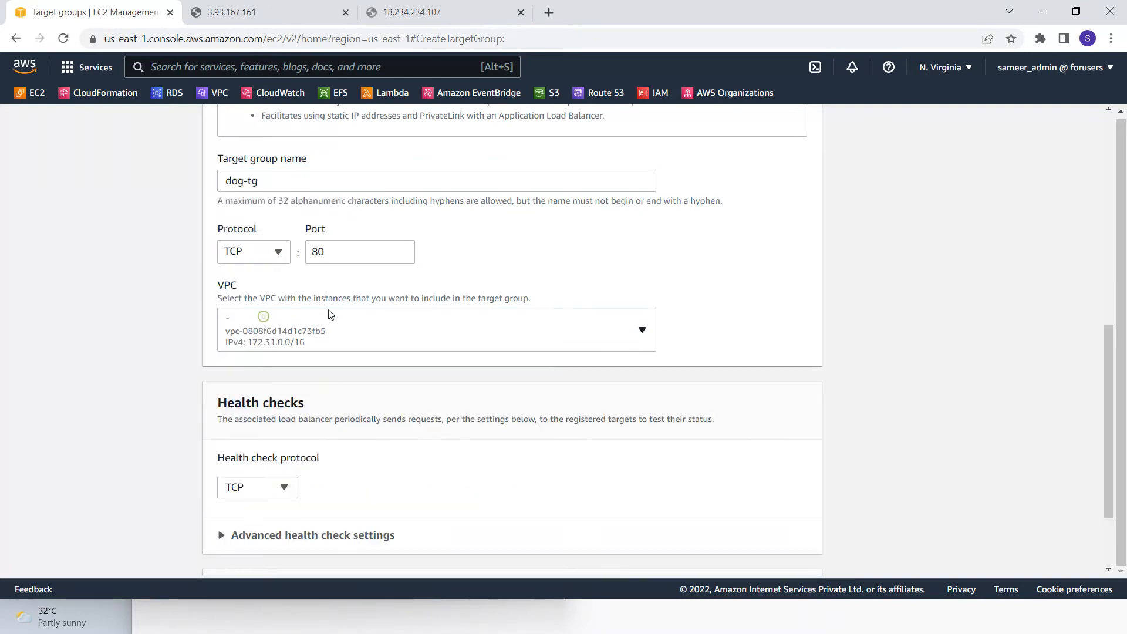
pyautogui.doubleClick(329, 252)
pyautogui.click(514, 259)
# - Keep TCP health checks for dog-tg, set the interval to 10 seconds, and continue to target registration
pyautogui.scroll(-2, 517, 258)
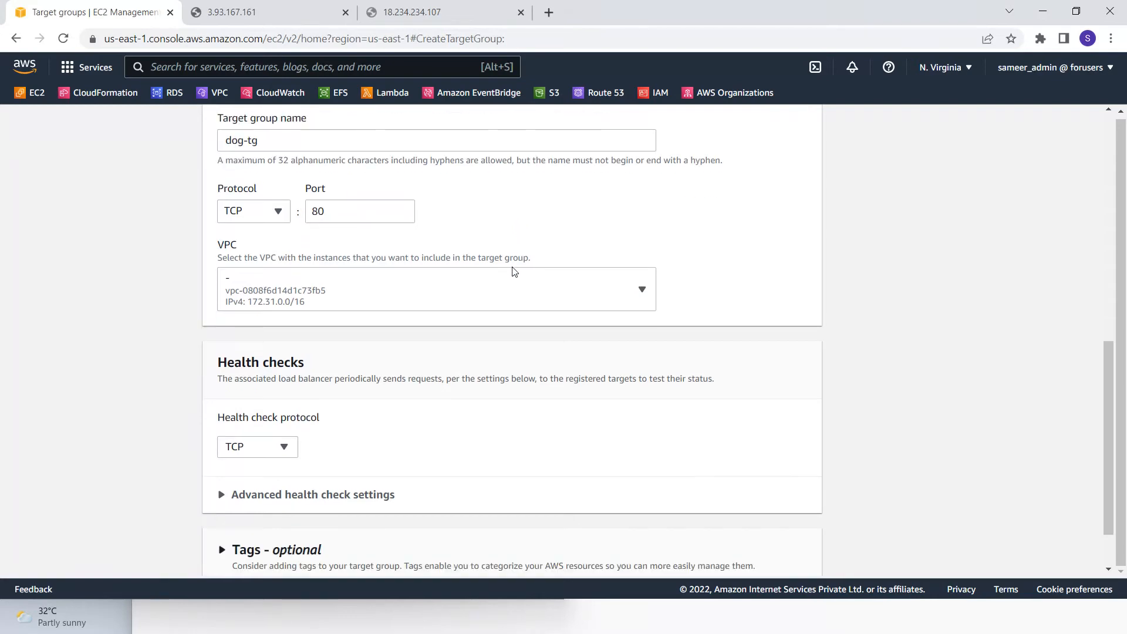
pyautogui.click(287, 377)
pyautogui.click(288, 378)
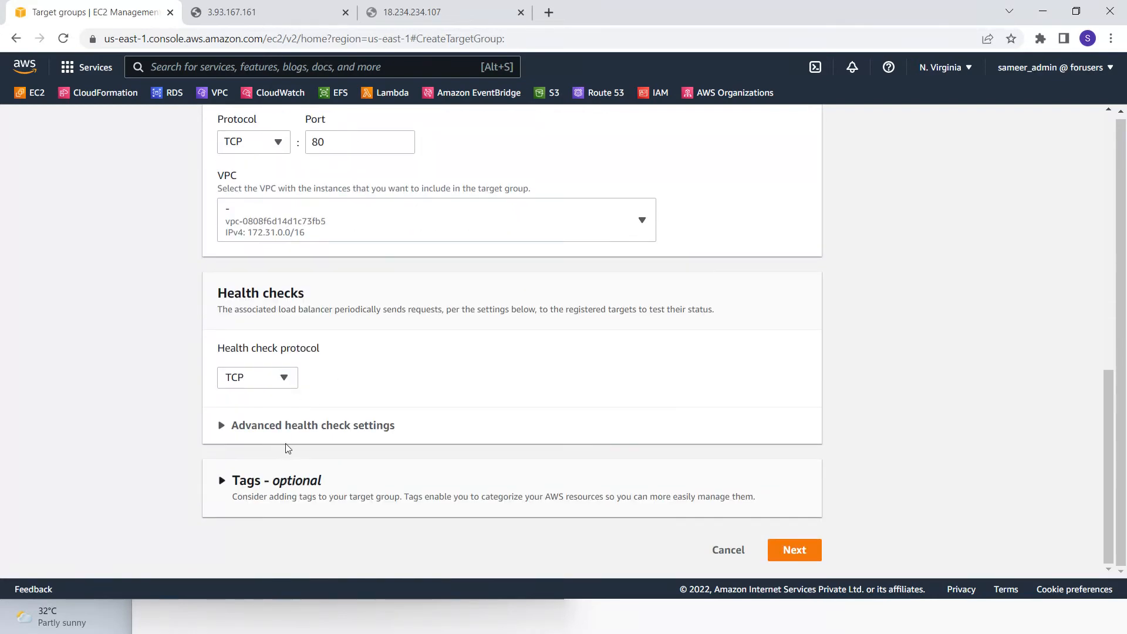
pyautogui.click(298, 426)
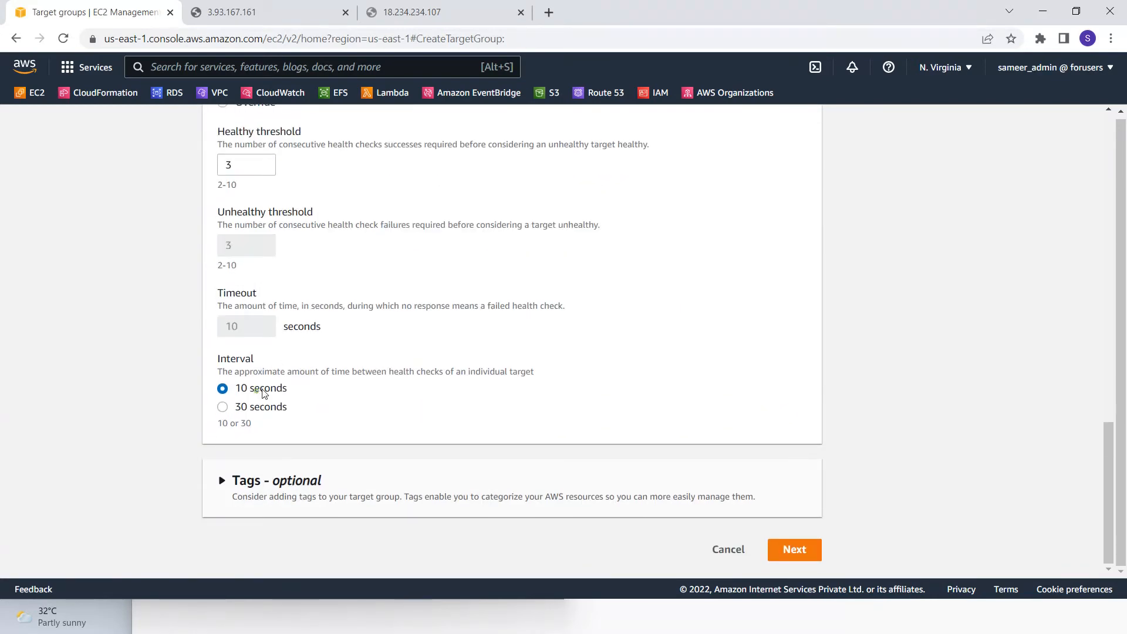
pyautogui.click(794, 549)
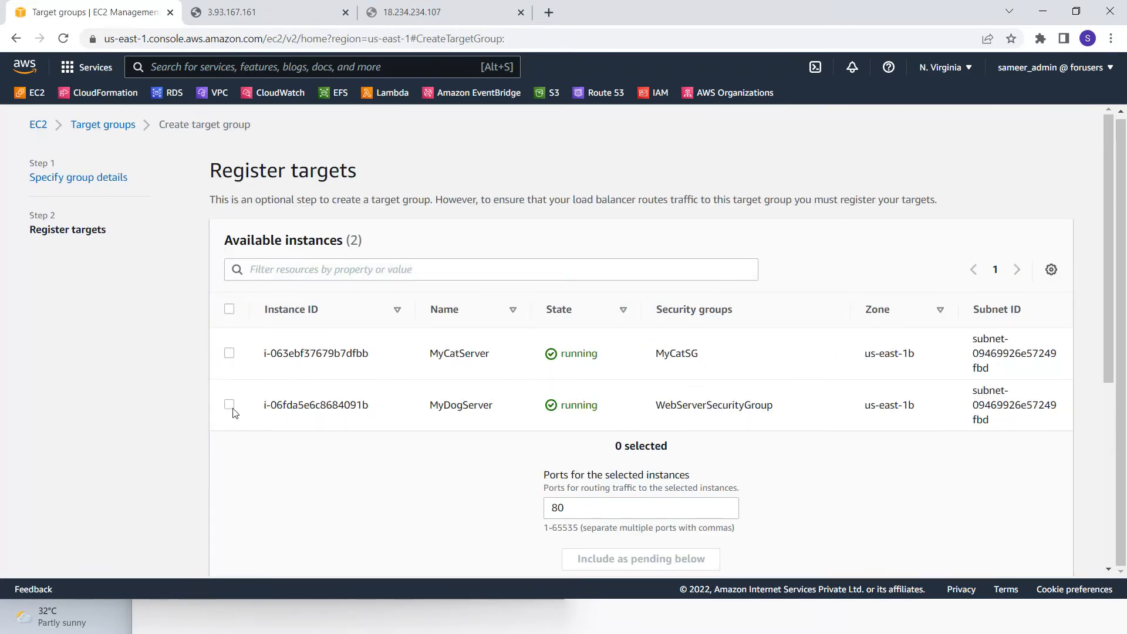
# - Include MyDogServer as a pending target on port 80 and create the dog-tg target group
pyautogui.click(229, 404)
pyautogui.scroll(-3, 629, 420)
pyautogui.click(653, 342)
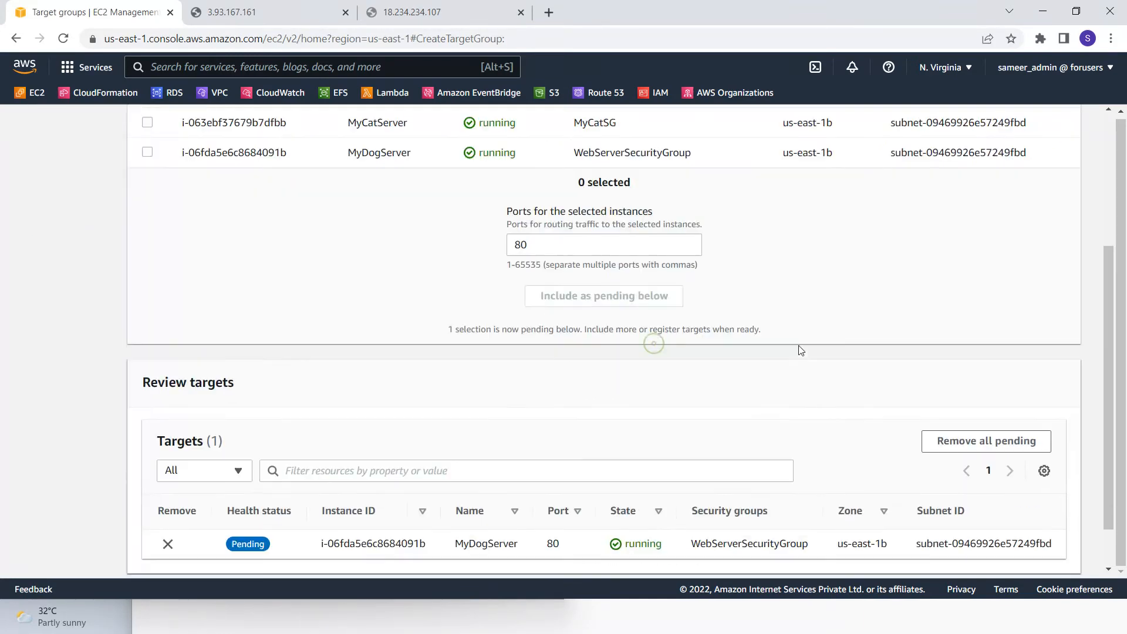
pyautogui.scroll(-1, 816, 381)
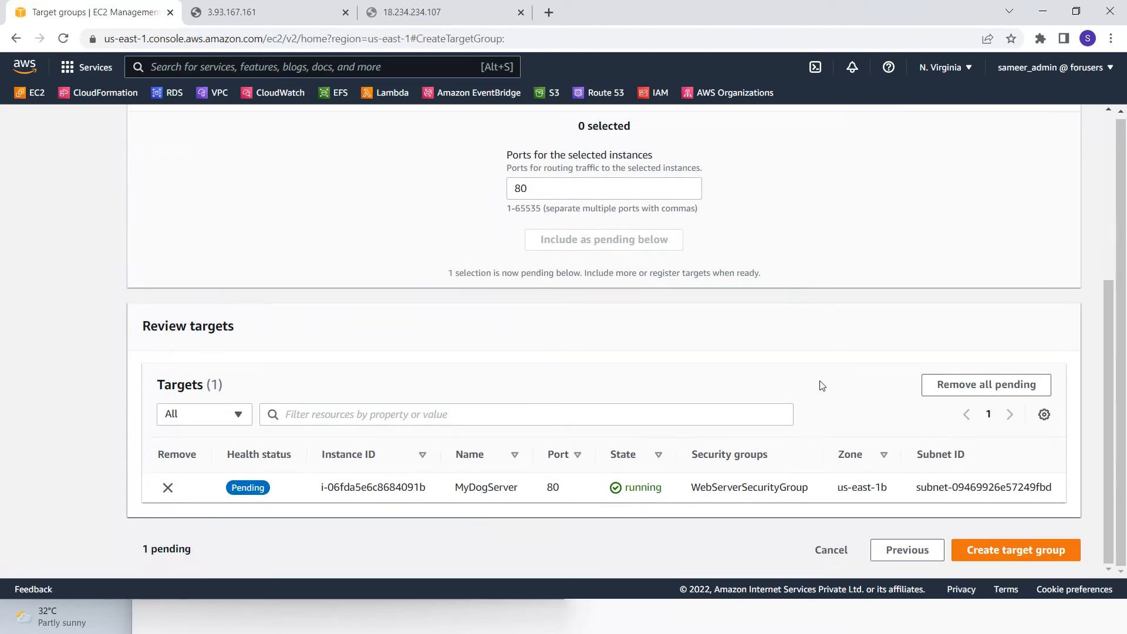
pyautogui.click(1018, 556)
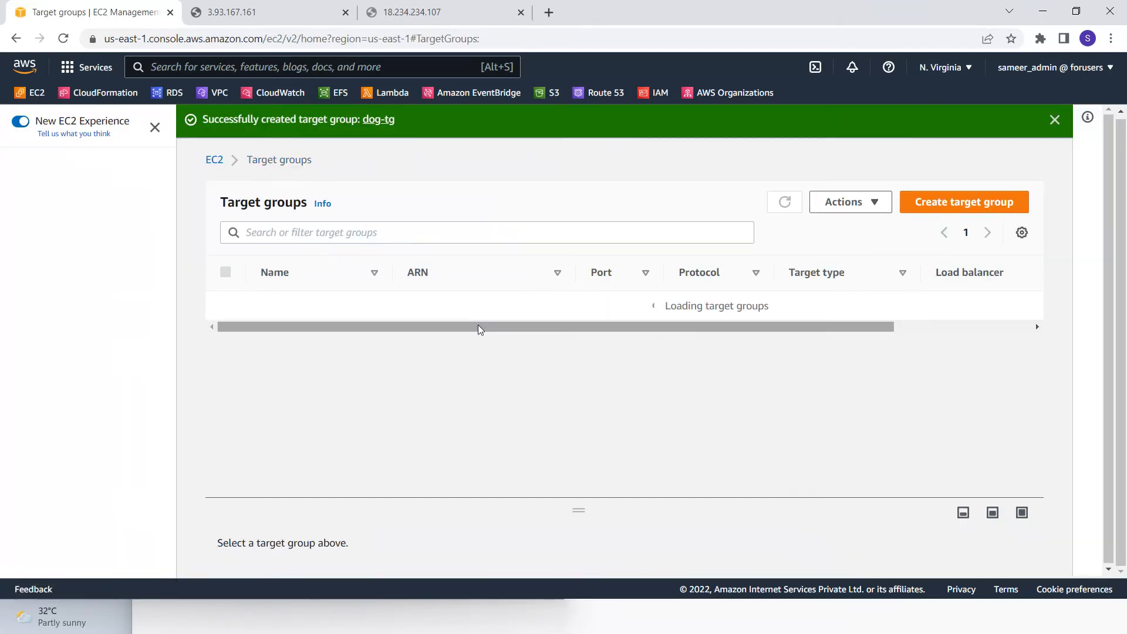
# - Sort the target groups by load balancer and examine the load balancer association and port of cat-tg and dog-tg
pyautogui.click(298, 273)
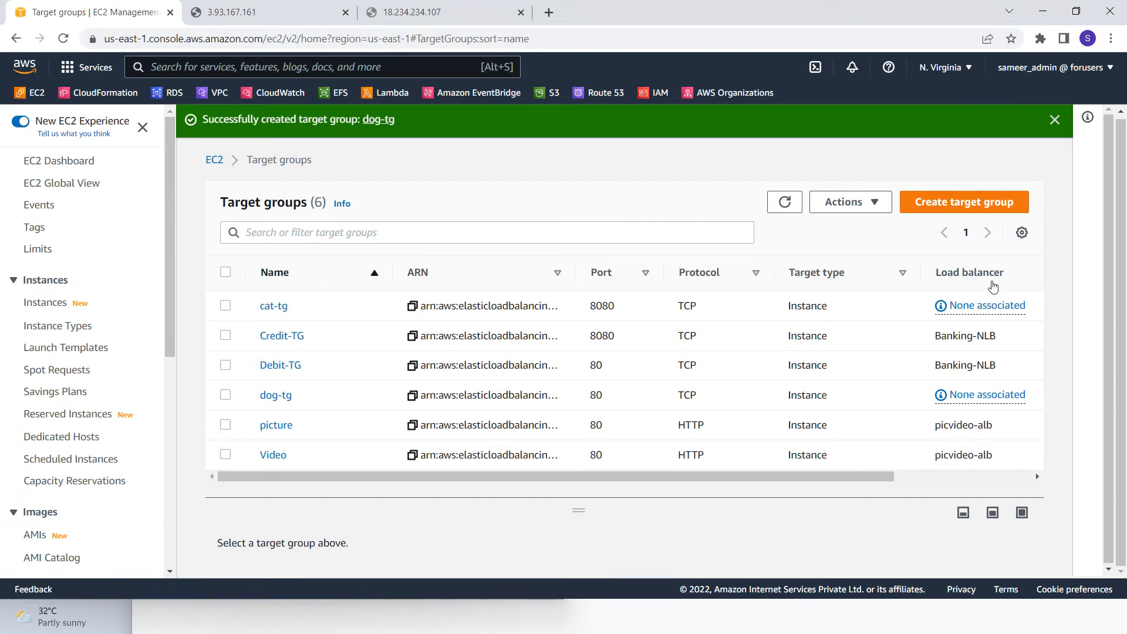
pyautogui.click(969, 272)
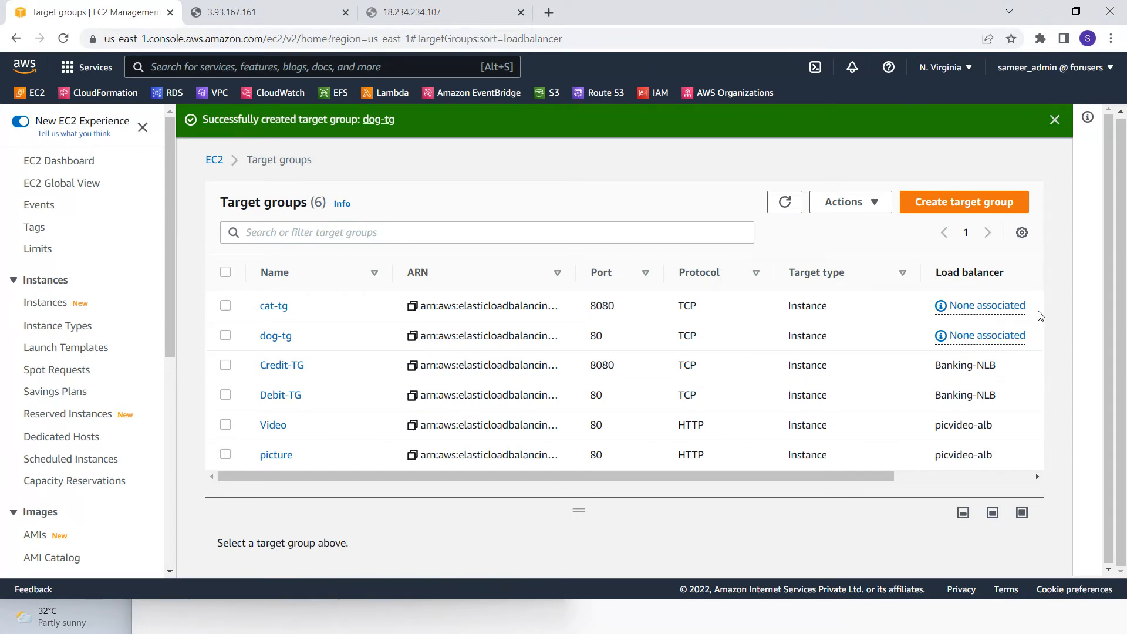
pyautogui.moveTo(1036, 309); pyautogui.dragTo(955, 318)
pyautogui.moveTo(1031, 332); pyautogui.dragTo(969, 336)
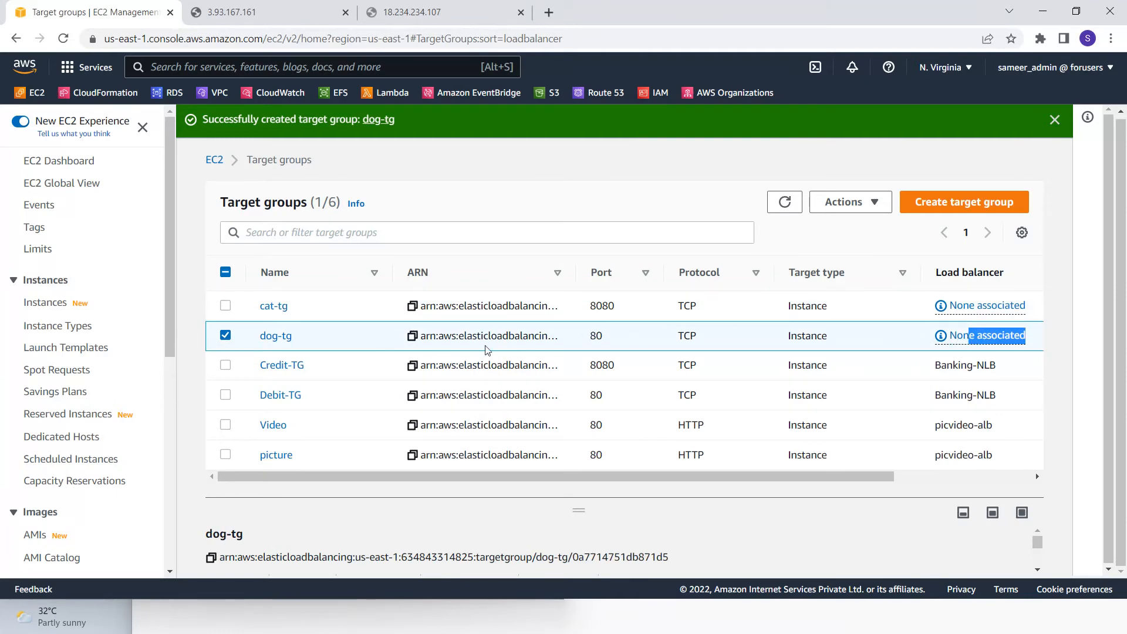
pyautogui.moveTo(336, 311); pyautogui.dragTo(258, 310)
pyautogui.moveTo(626, 312); pyautogui.dragTo(577, 311)
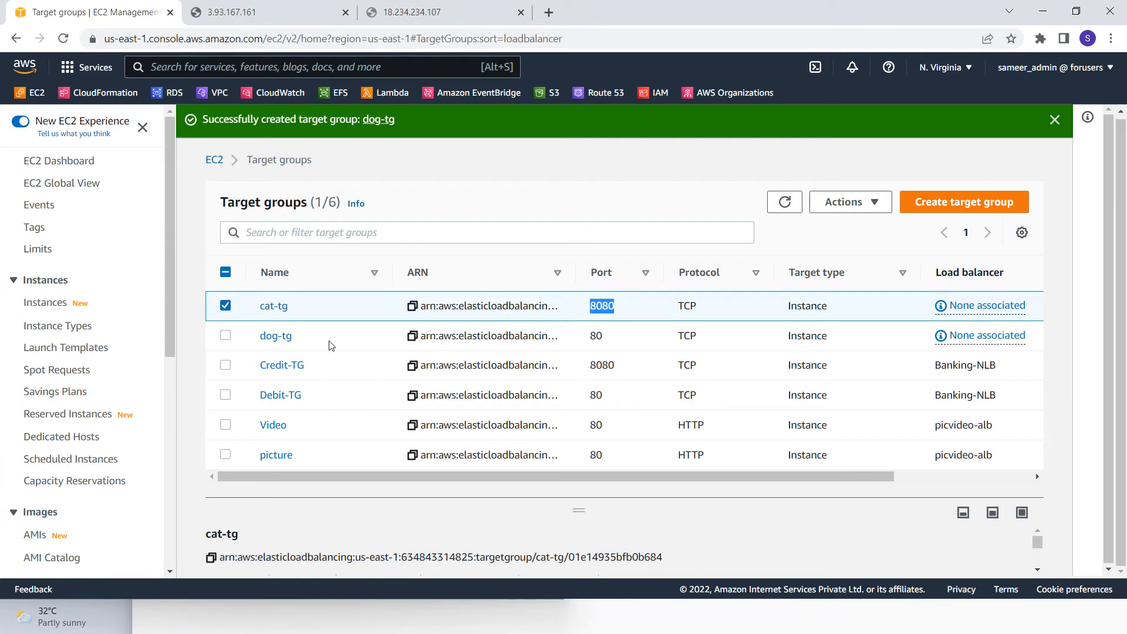
pyautogui.moveTo(305, 341); pyautogui.dragTo(259, 338)
pyautogui.moveTo(620, 339); pyautogui.dragTo(586, 338)
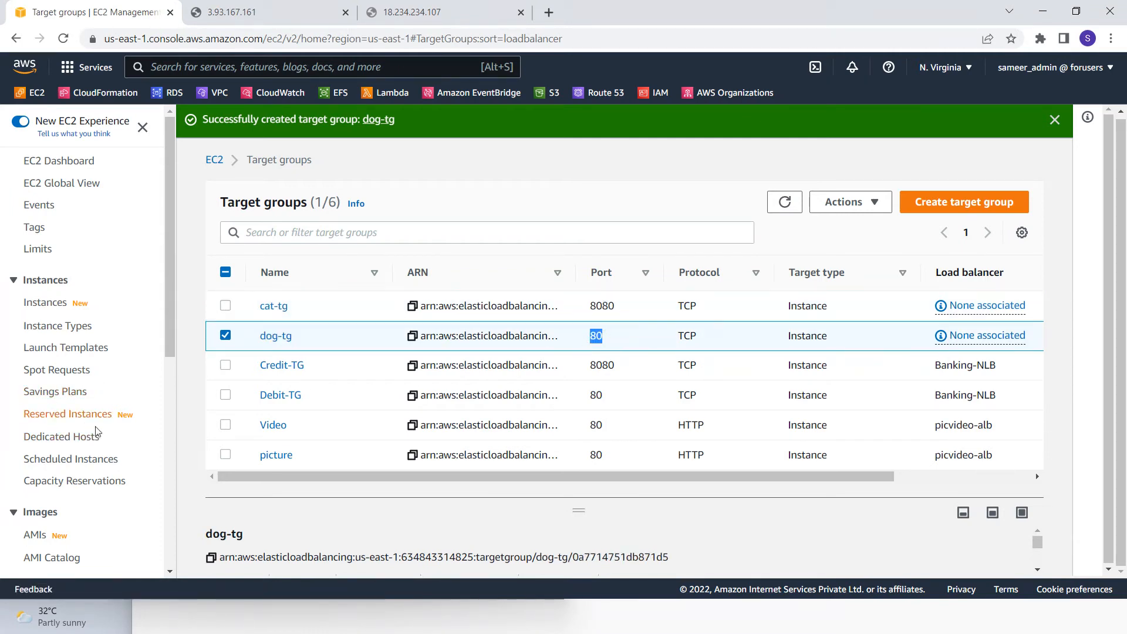
# - Go to the load balancers page and start creating a Network Load Balancer
pyautogui.scroll(-7, 94, 463)
pyautogui.click(57, 441)
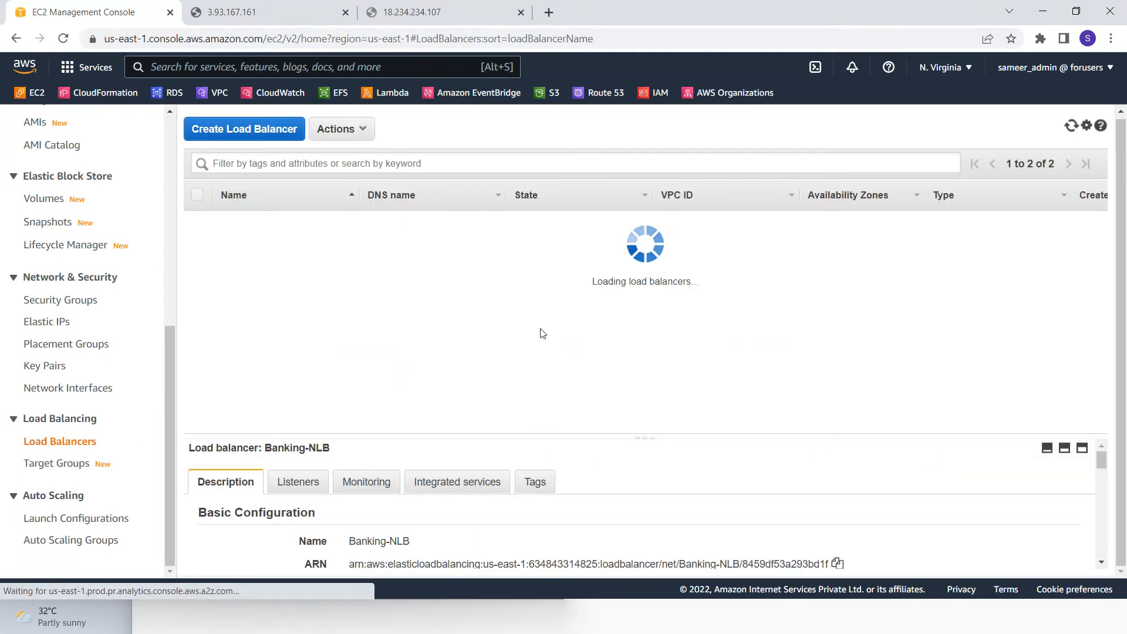
pyautogui.click(287, 136)
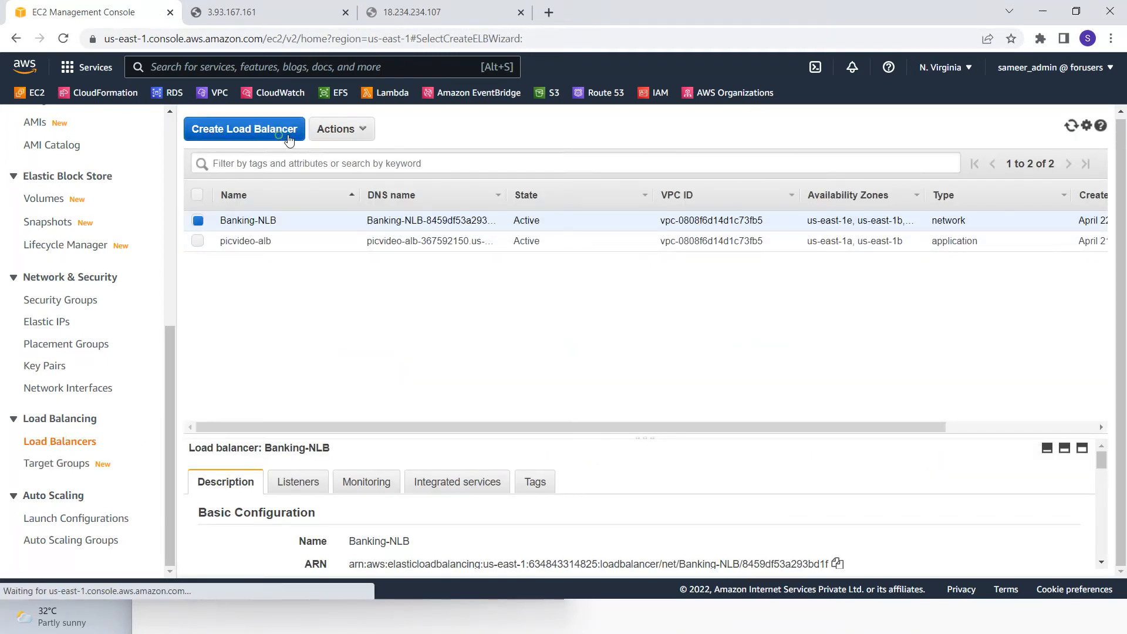
pyautogui.moveTo(306, 286); pyautogui.dragTo(424, 287)
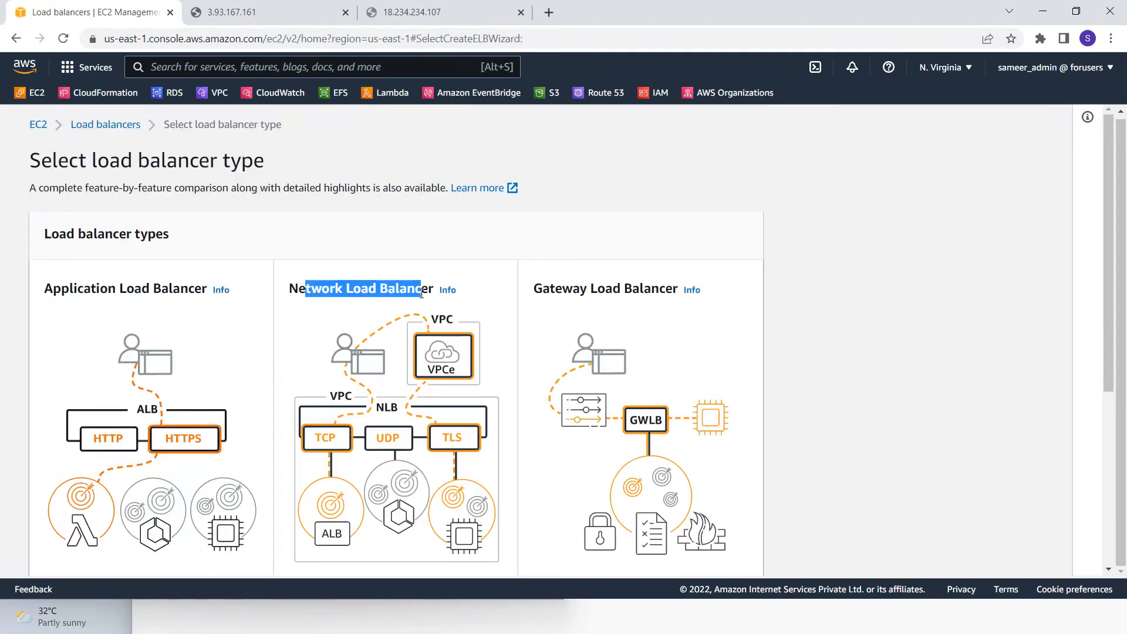
pyautogui.scroll(-5, 329, 411)
pyautogui.click(332, 463)
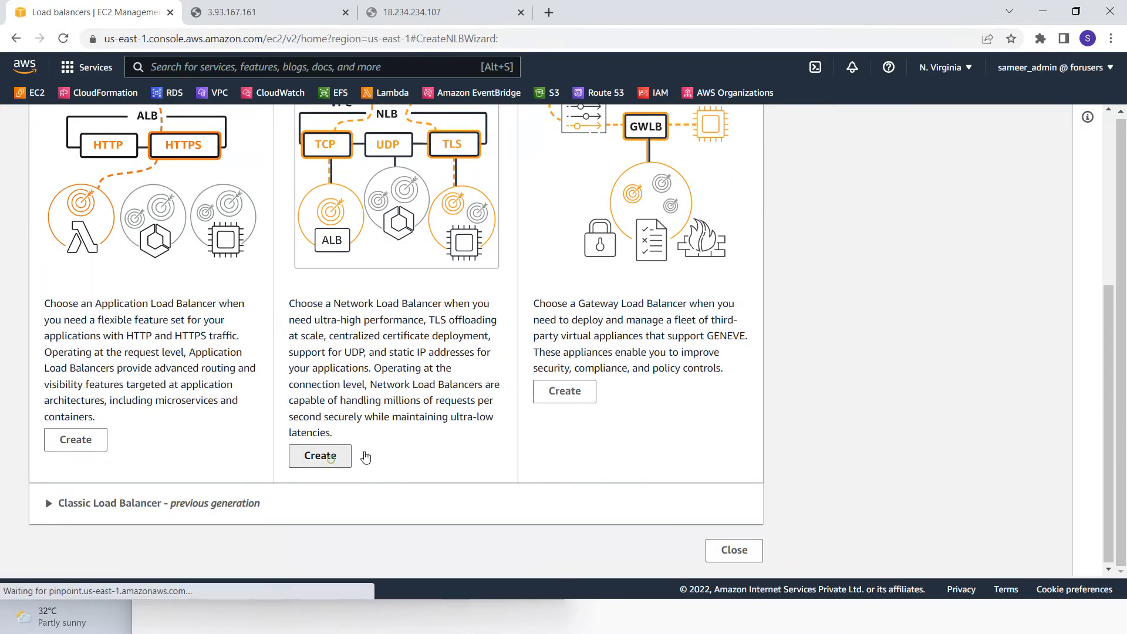
# - Name the load balancer Animals-NLB and keep the Internet-facing scheme, IPv4 address type and default VPC
pyautogui.click(252, 411)
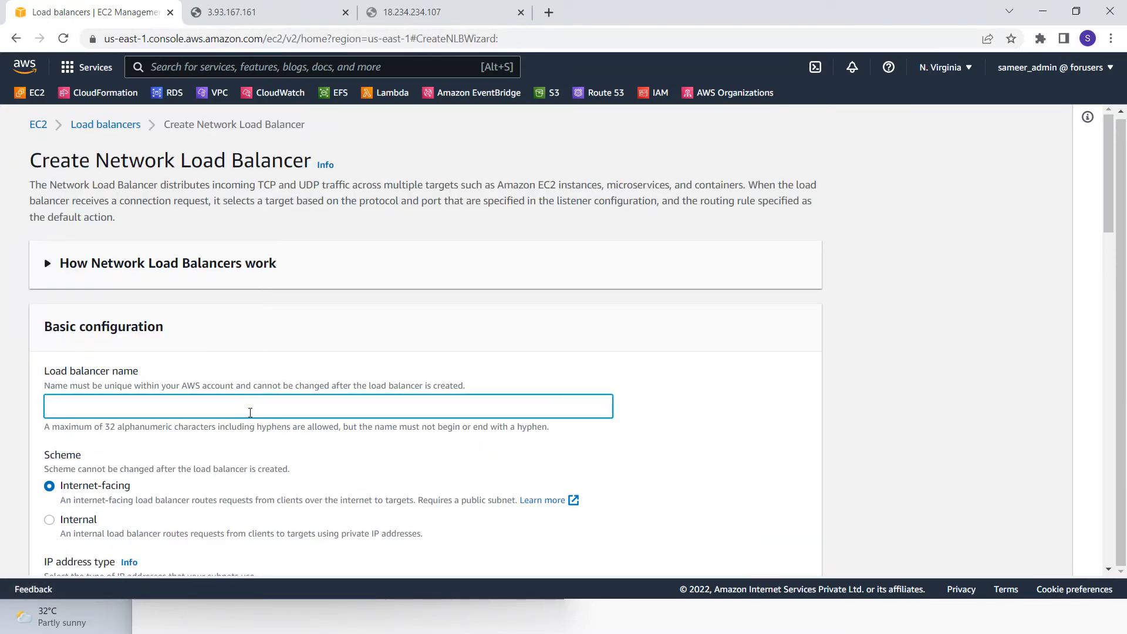
pyautogui.write('Animals-NLB')
pyautogui.scroll(-3, 252, 399)
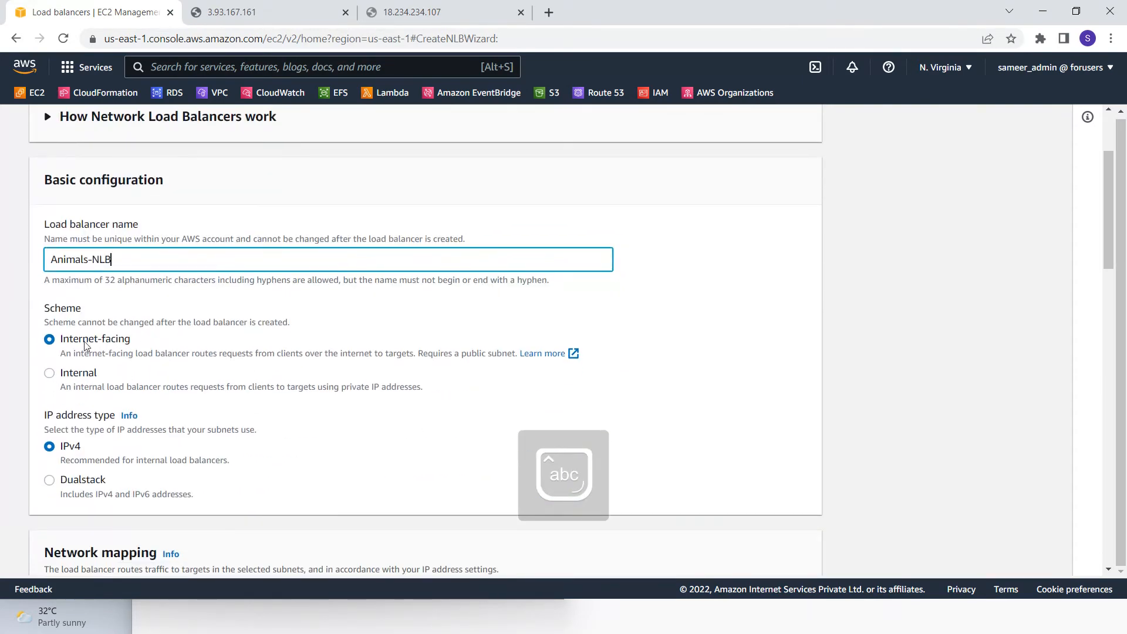
pyautogui.moveTo(83, 341); pyautogui.dragTo(130, 341)
pyautogui.scroll(-3, 66, 231)
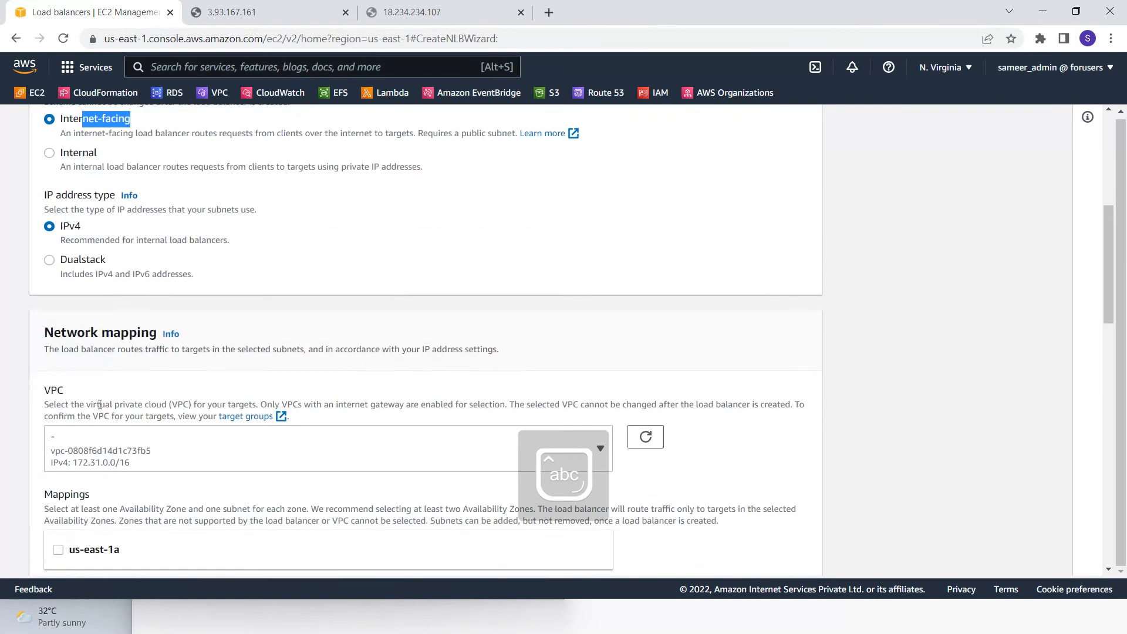
pyautogui.doubleClick(65, 230)
pyautogui.scroll(-3, 234, 252)
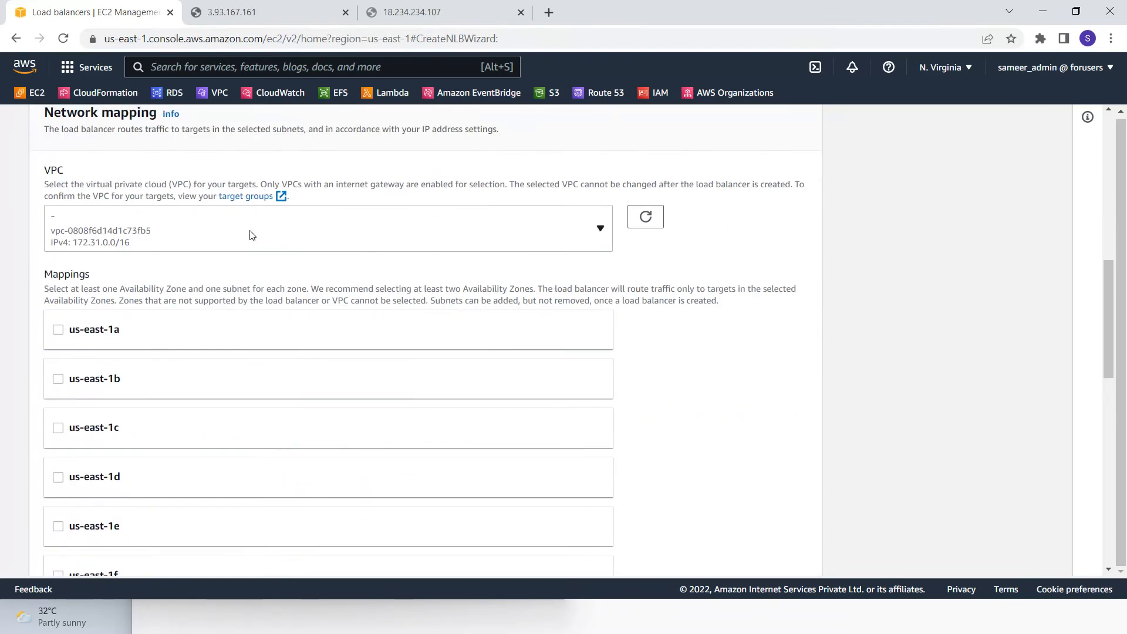
pyautogui.scroll(-2, 176, 293)
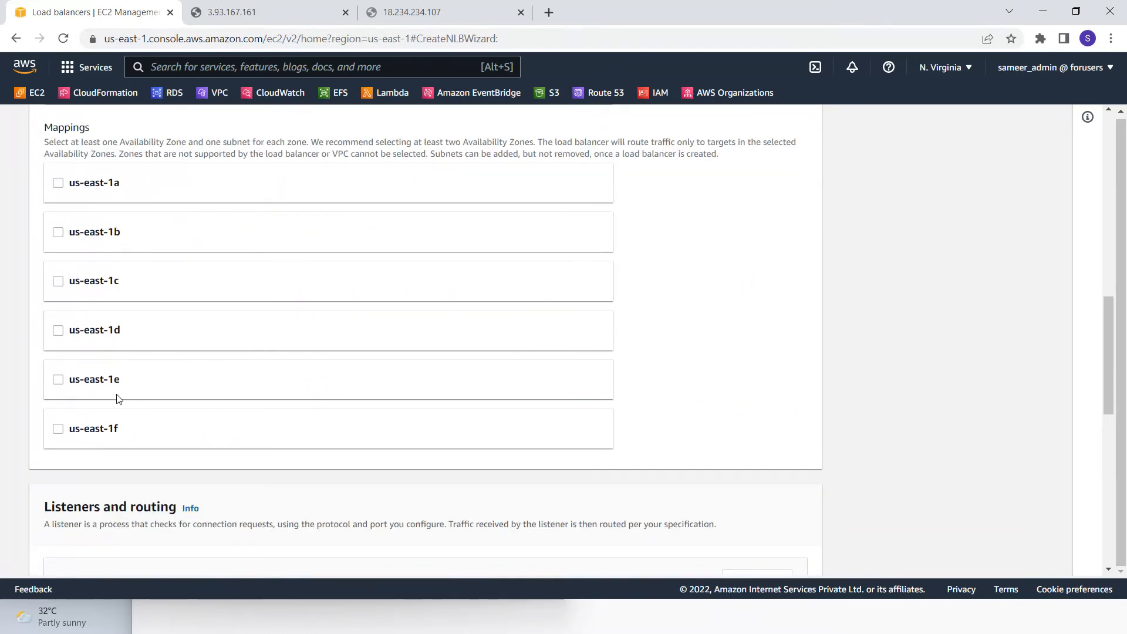
# - Open the EC2 dashboard in a separate tab and check the Availability Zones of the running MyCatServer and MyDogServer instances
pyautogui.scroll(10, 119, 399)
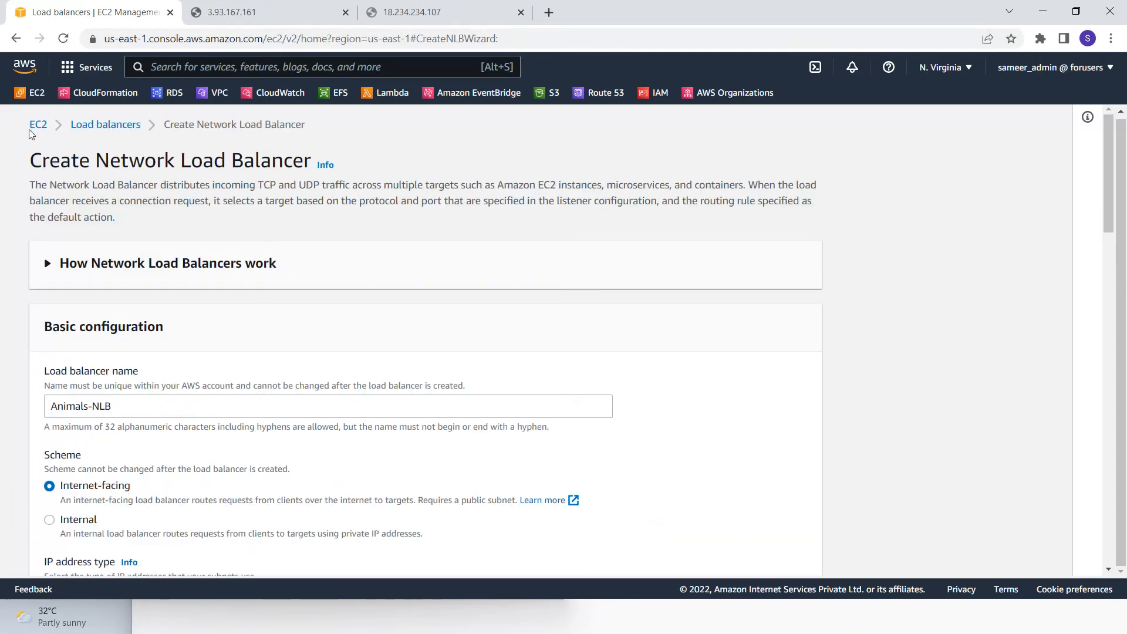
pyautogui.rightClick(31, 129)
pyautogui.click(65, 141)
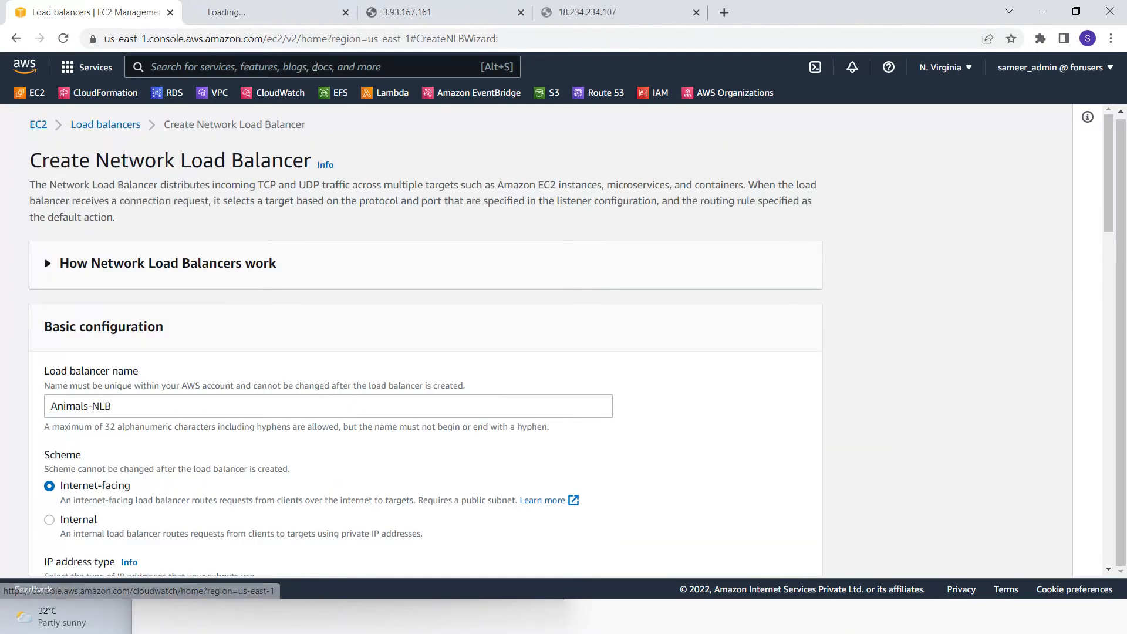
pyautogui.click(282, 15)
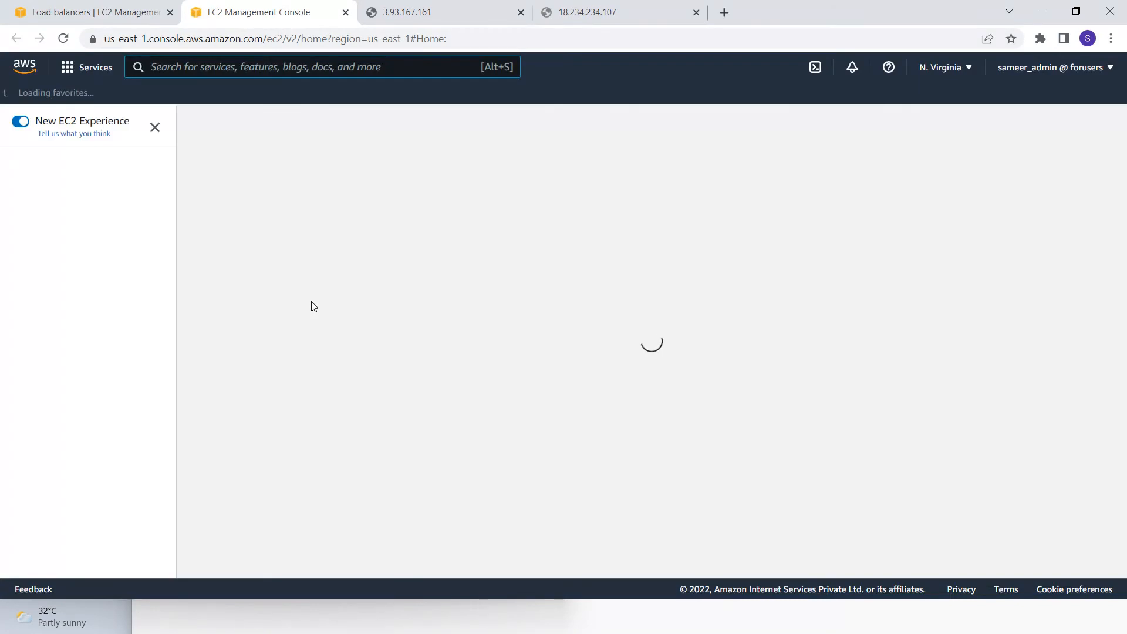
pyautogui.click(100, 8)
pyautogui.scroll(-5, 195, 472)
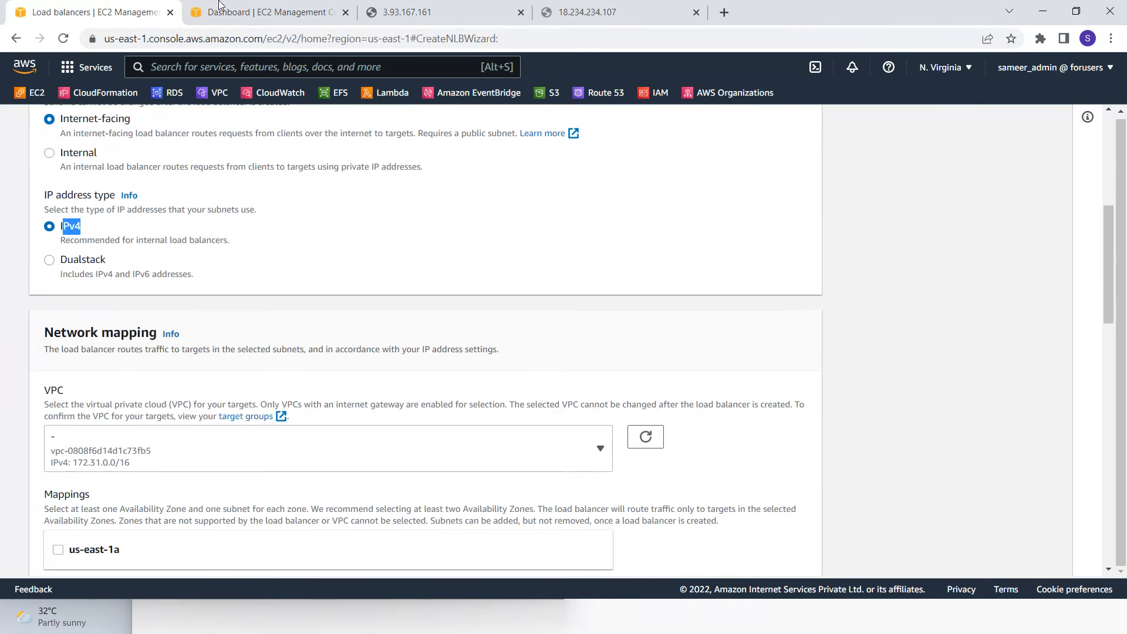
pyautogui.click(222, 8)
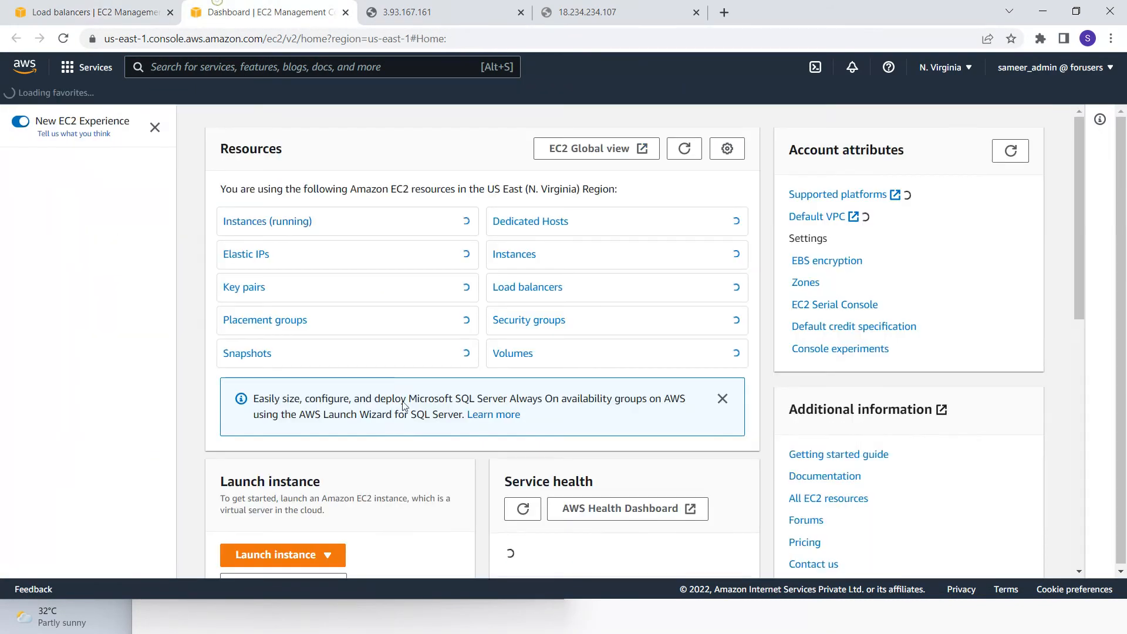
pyautogui.click(282, 228)
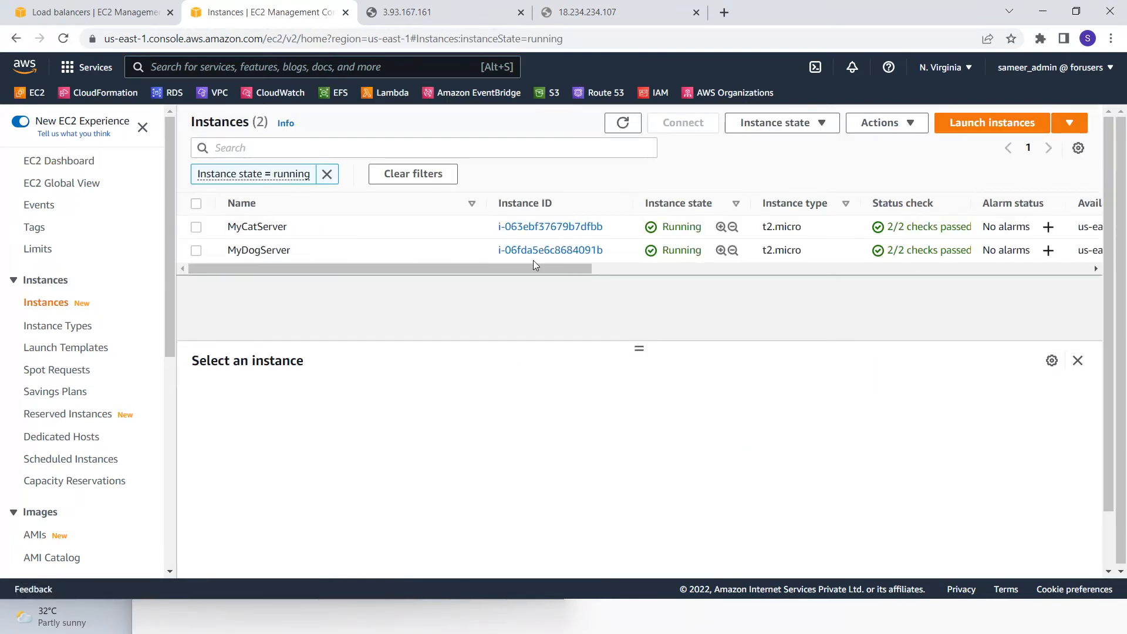
pyautogui.moveTo(567, 270); pyautogui.dragTo(711, 272)
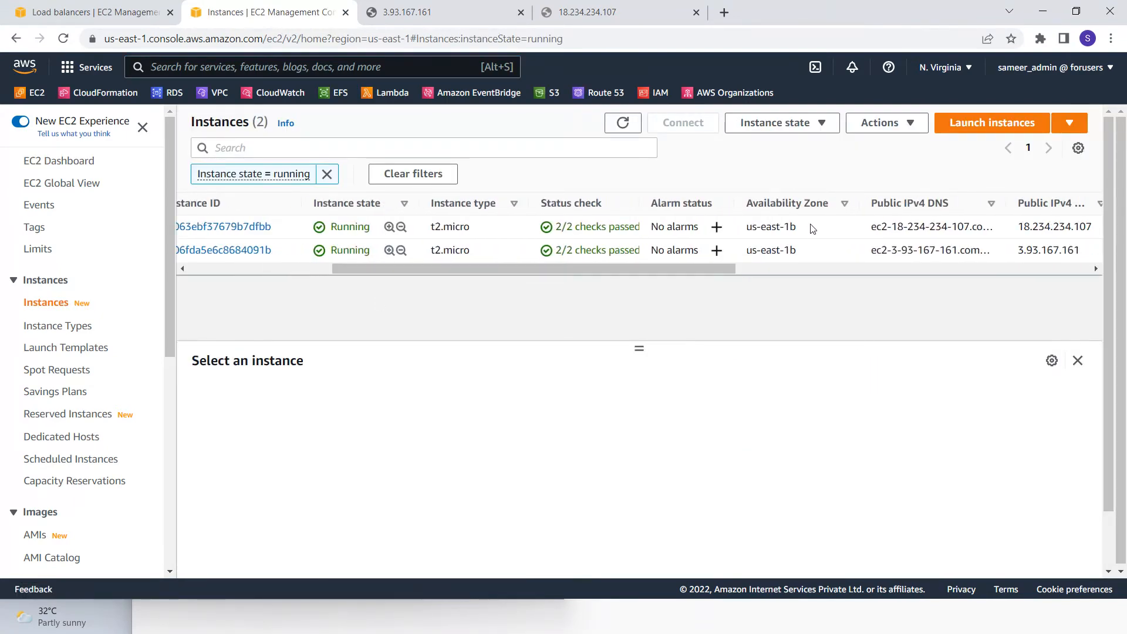
# - Enable the us-east-1b Availability Zone in the load balancer's network mappings, keeping its default subnet and IPv4 address setting
pyautogui.click(94, 12)
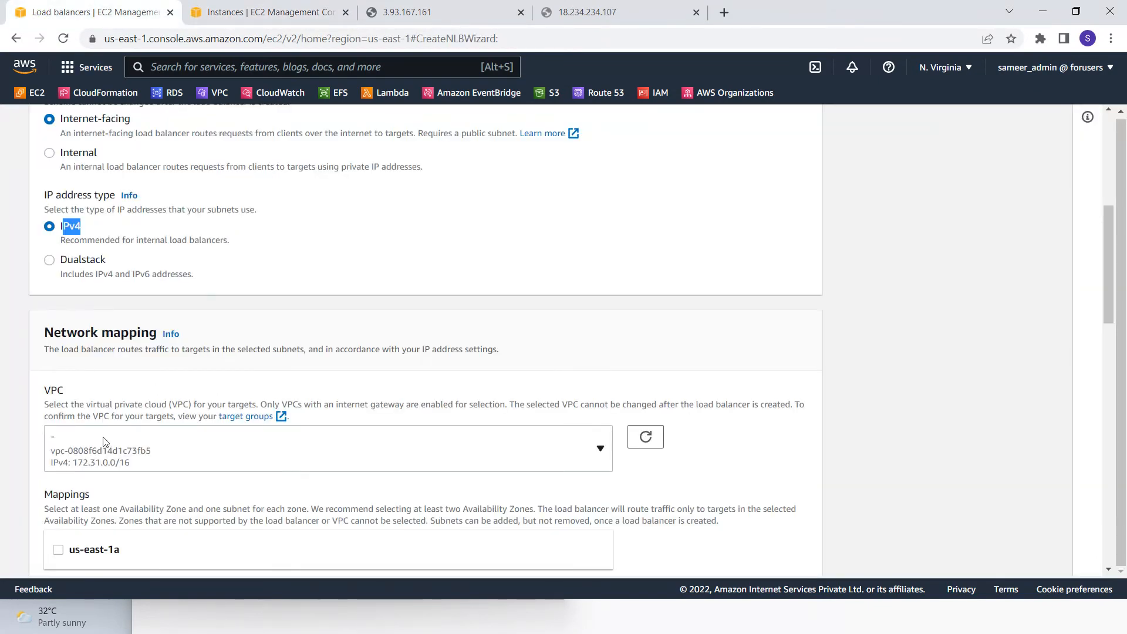
pyautogui.scroll(-5, 109, 452)
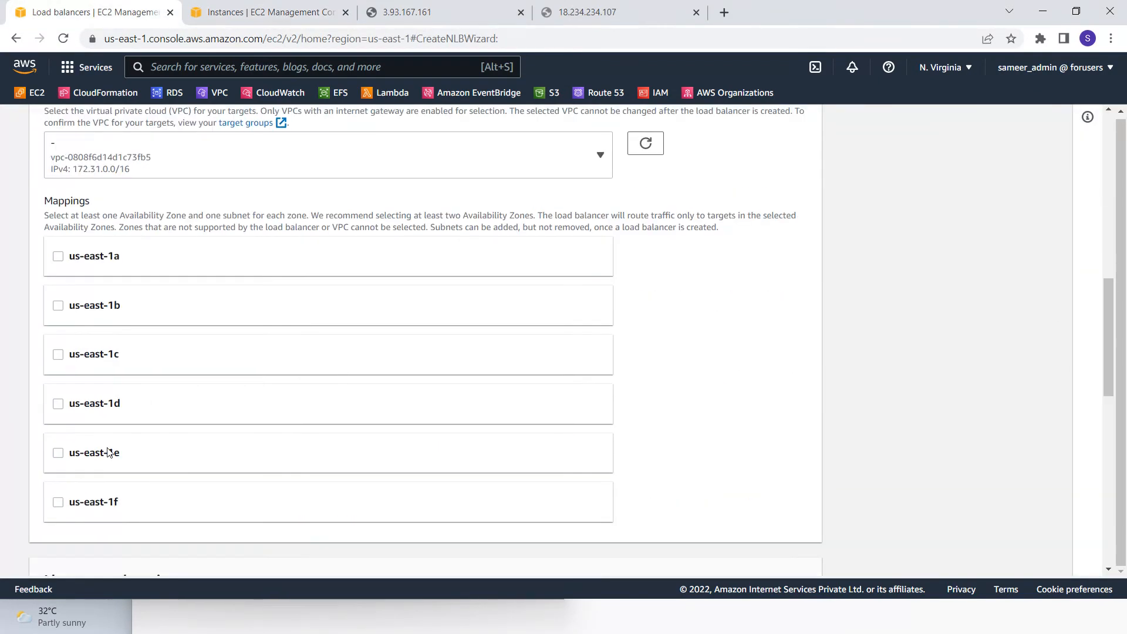
pyautogui.click(57, 305)
pyautogui.click(237, 10)
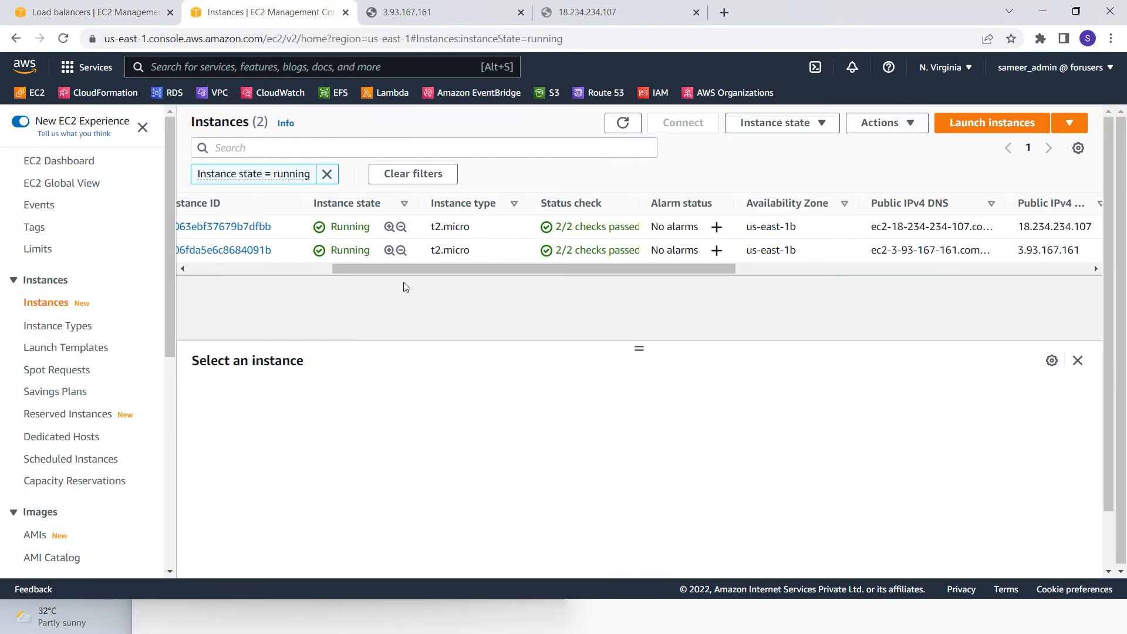
pyautogui.moveTo(383, 269); pyautogui.dragTo(170, 271)
pyautogui.click(90, 5)
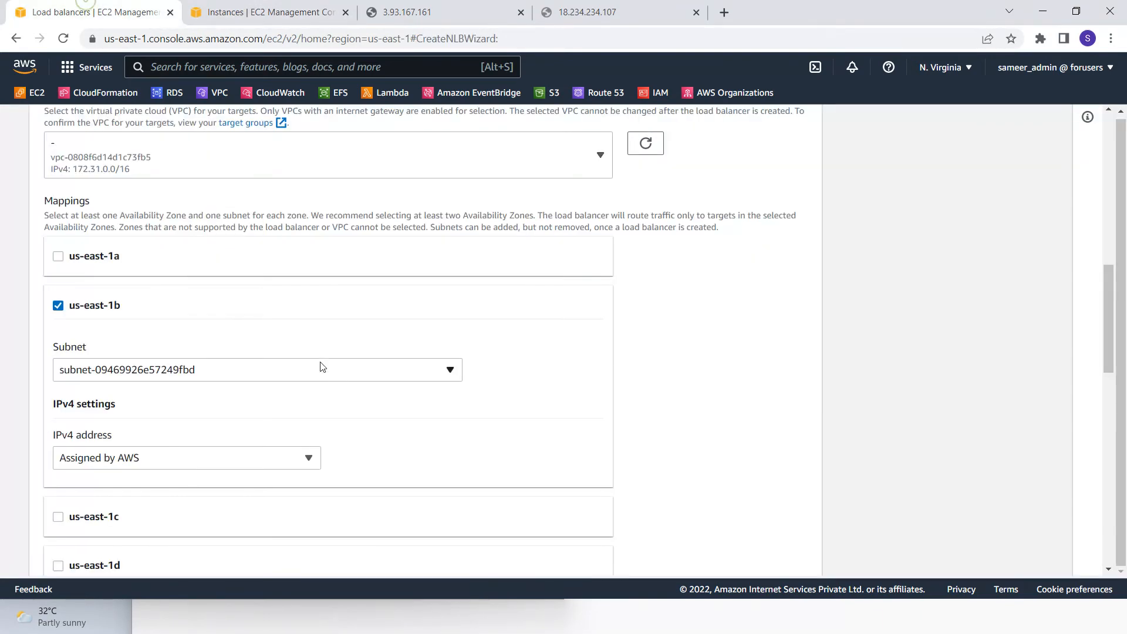
# - Switch to Microsoft Whiteboard and draw blue highlighter lines outward from the 80 and 8080 port labels in the NLB diagram
pyautogui.scroll(-7, 270, 458)
pyautogui.scroll(-2, 306, 493)
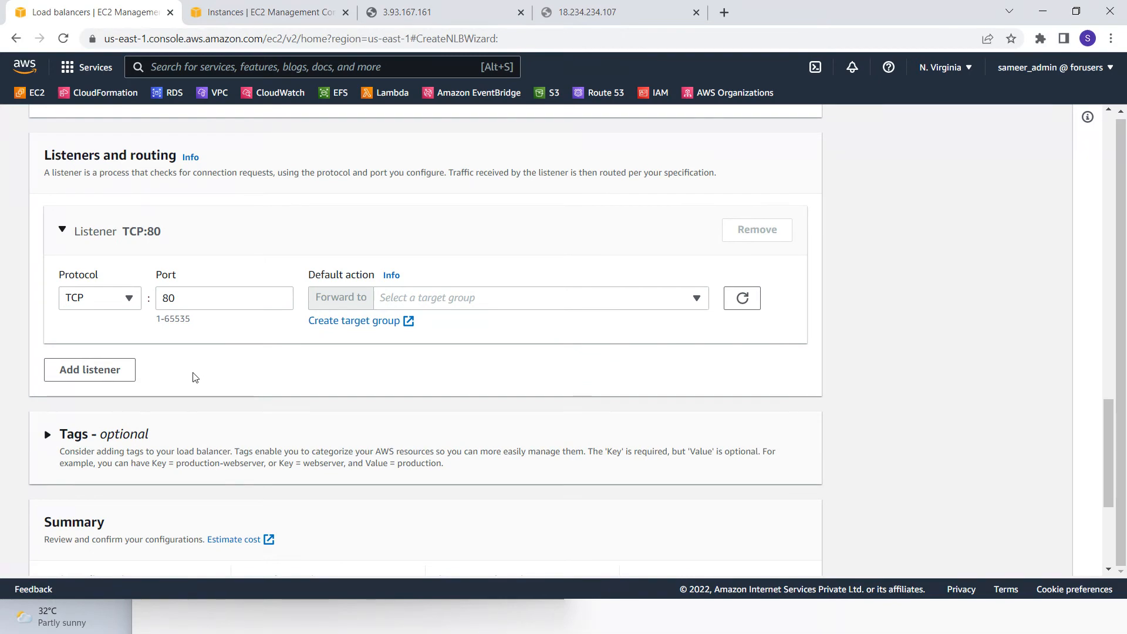
pyautogui.hotkey('alt', 'Tab')
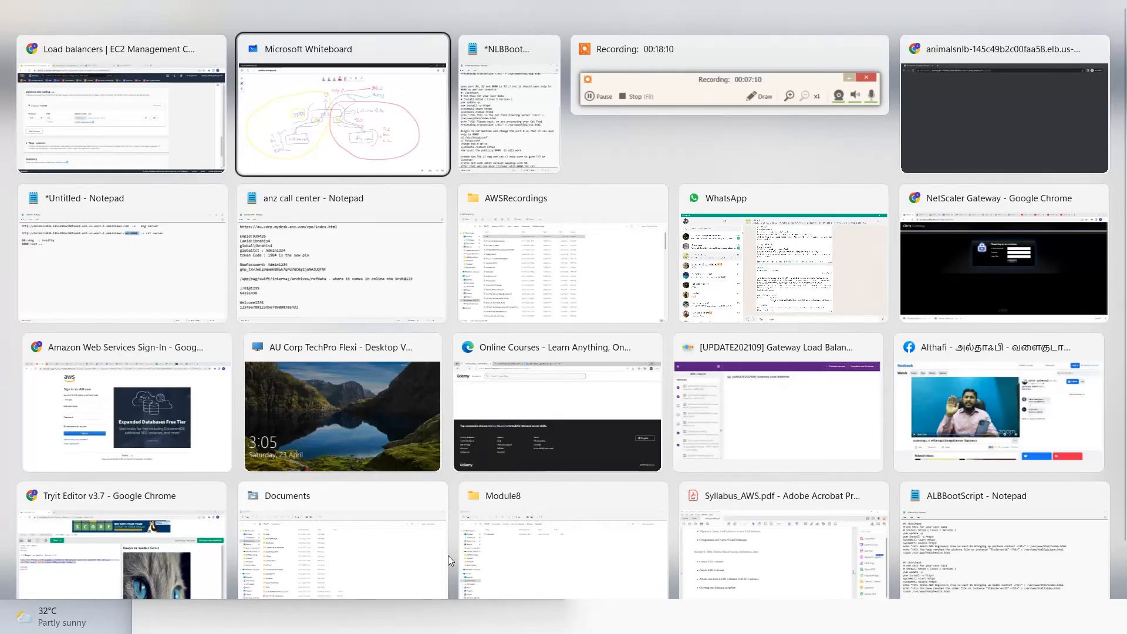
pyautogui.scroll(-3, 694, 206)
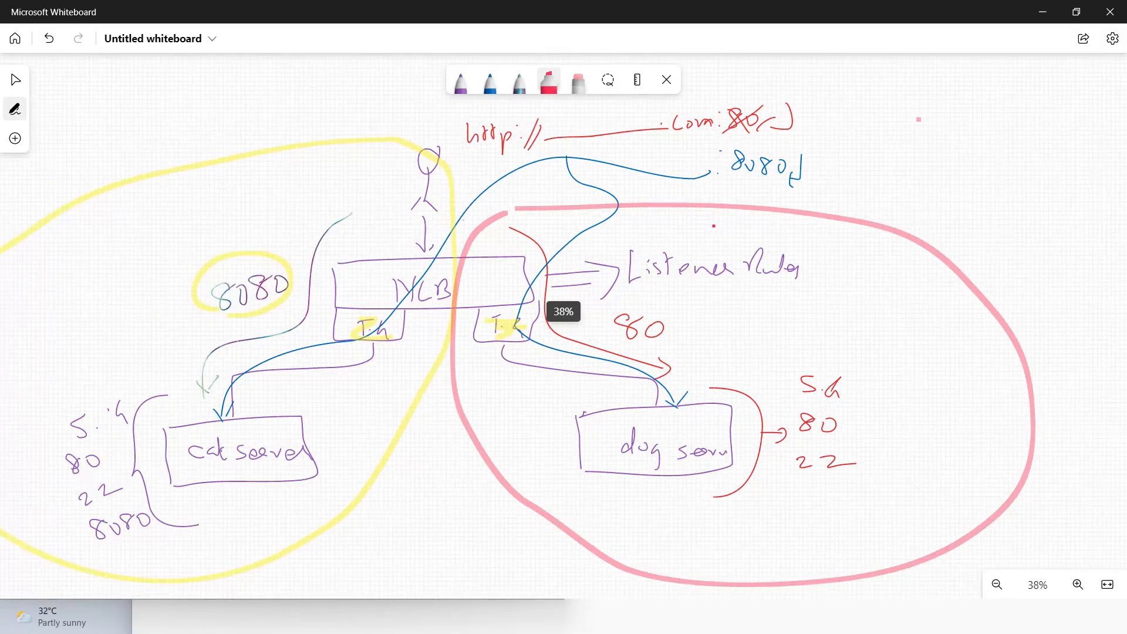
pyautogui.scroll(2, 657, 256)
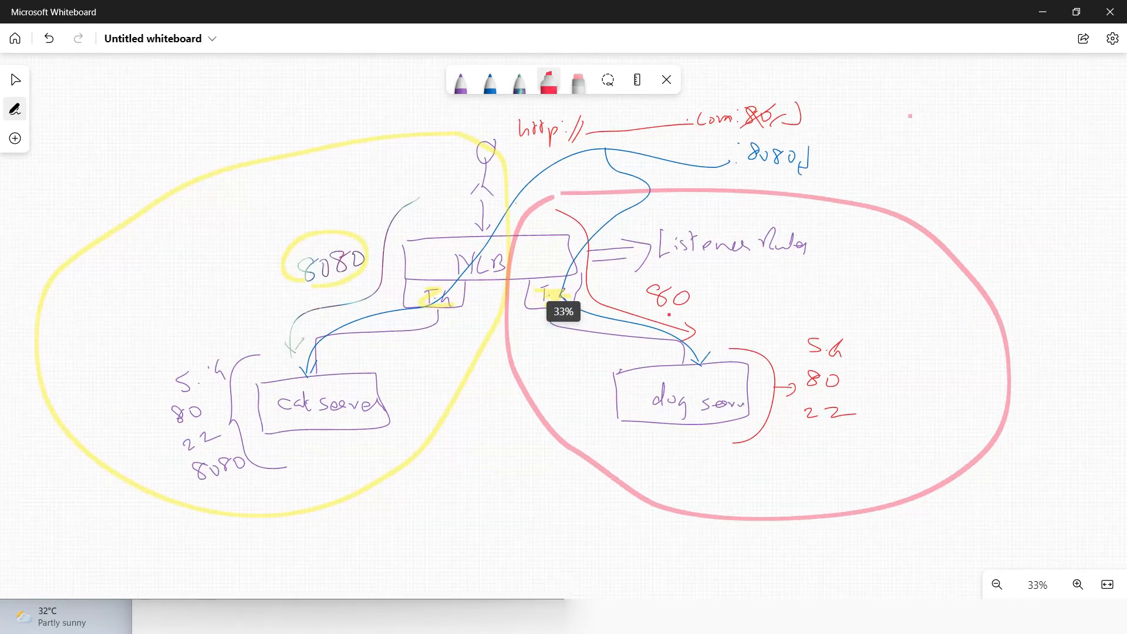
pyautogui.click(550, 85)
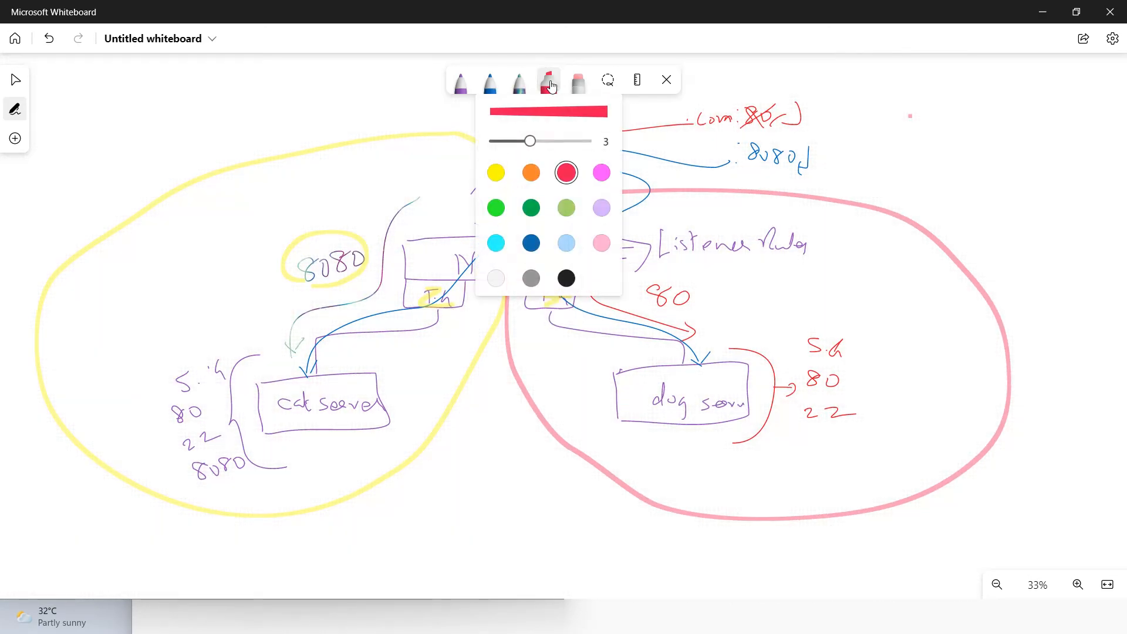
pyautogui.click(530, 242)
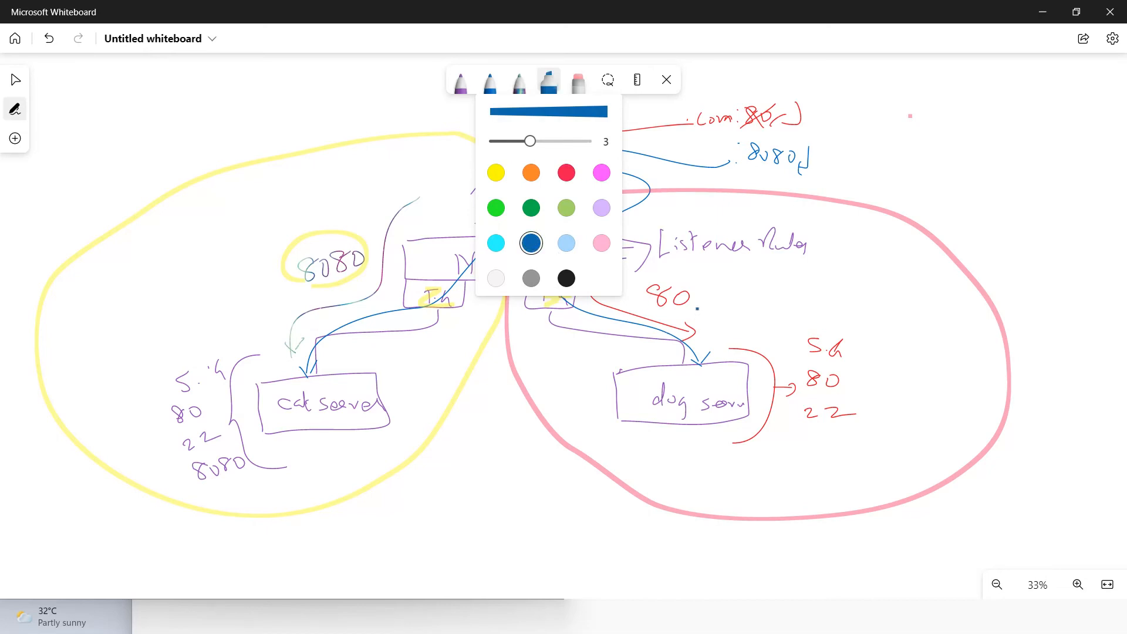
pyautogui.moveTo(700, 295); pyautogui.dragTo(1057, 230)
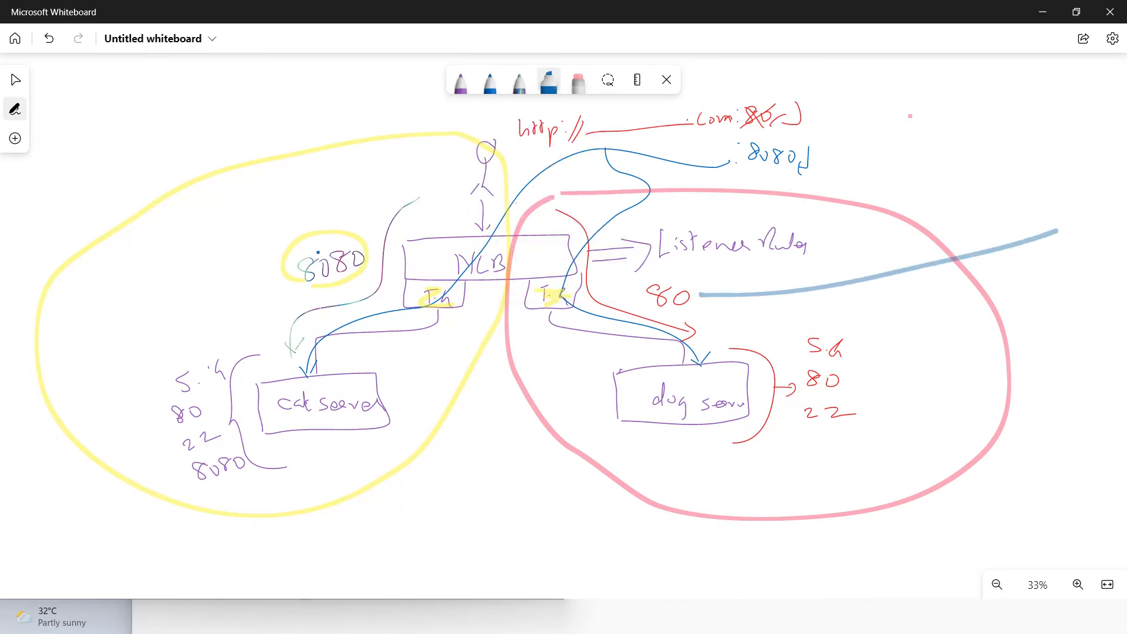
pyautogui.moveTo(318, 252); pyautogui.dragTo(79, 116)
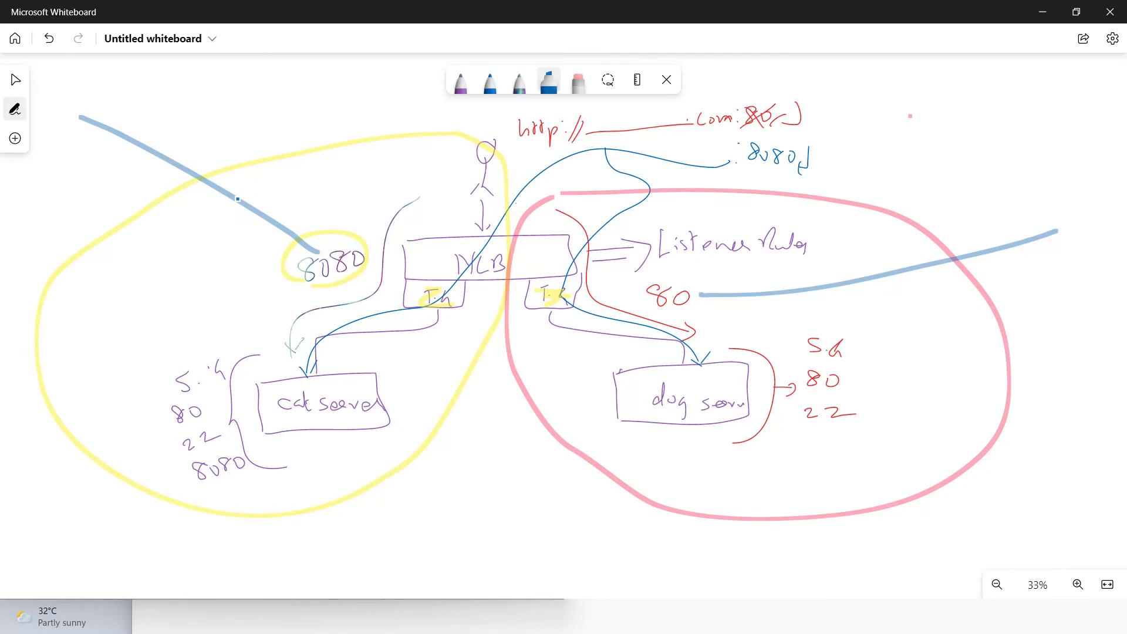
# - Compare the listener port with the whiteboard diagram, circle its 80 label in blue and mark a line towards the dog server
pyautogui.hotkey('alt', 'Tab')
pyautogui.doubleClick(180, 299)
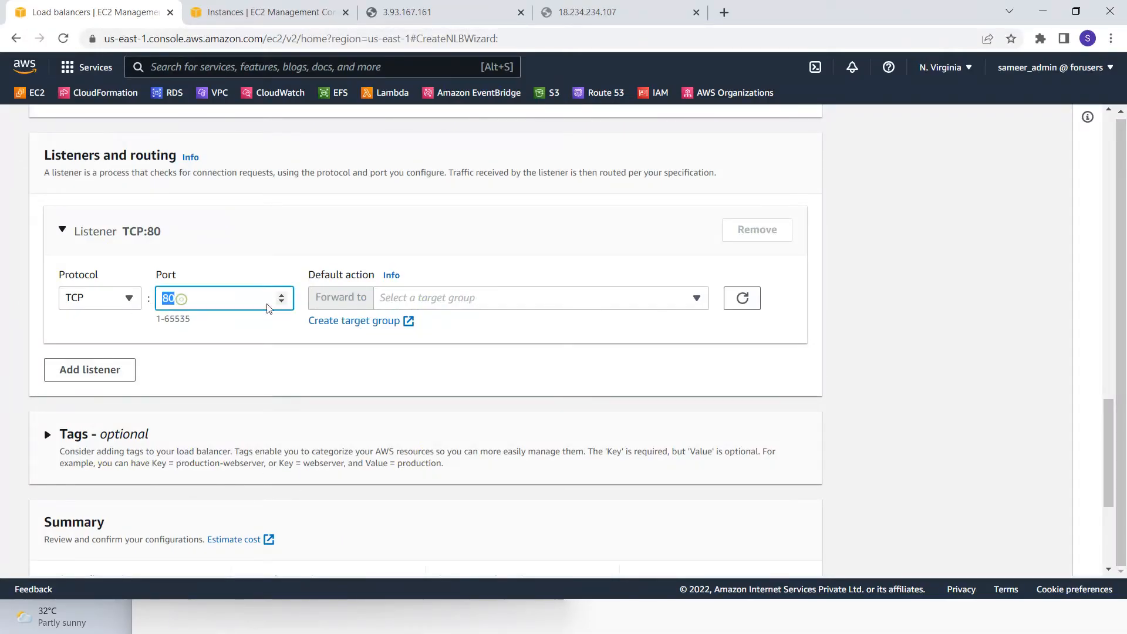
pyautogui.hotkey('alt', 'Tab')
pyautogui.moveTo(665, 288); pyautogui.dragTo(712, 288)
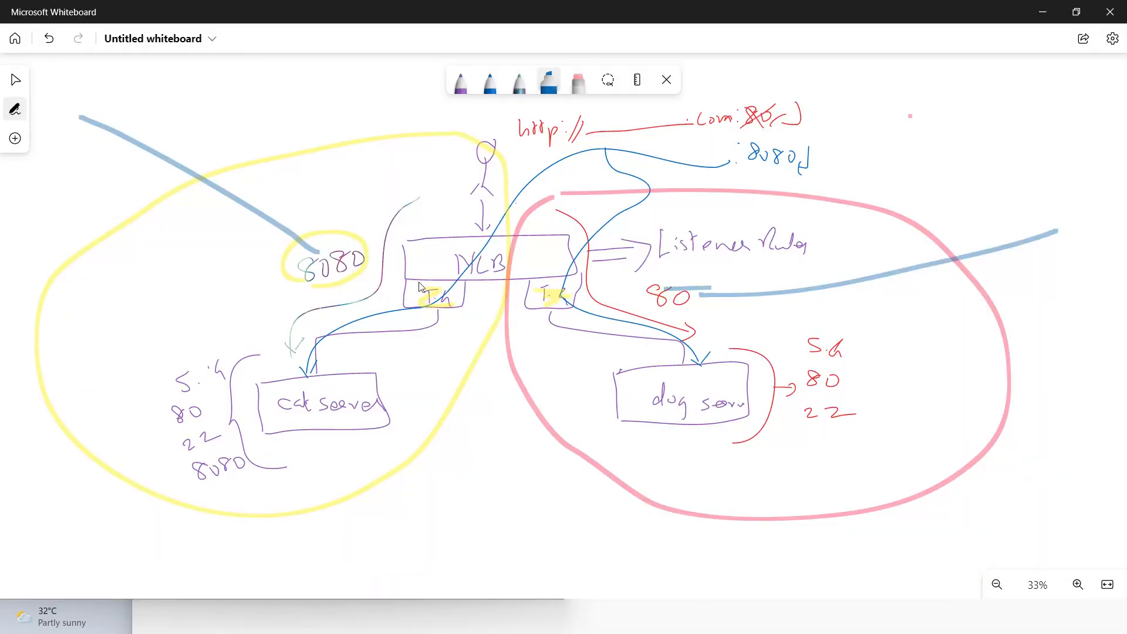
pyautogui.hotkey('alt', 'Tab')
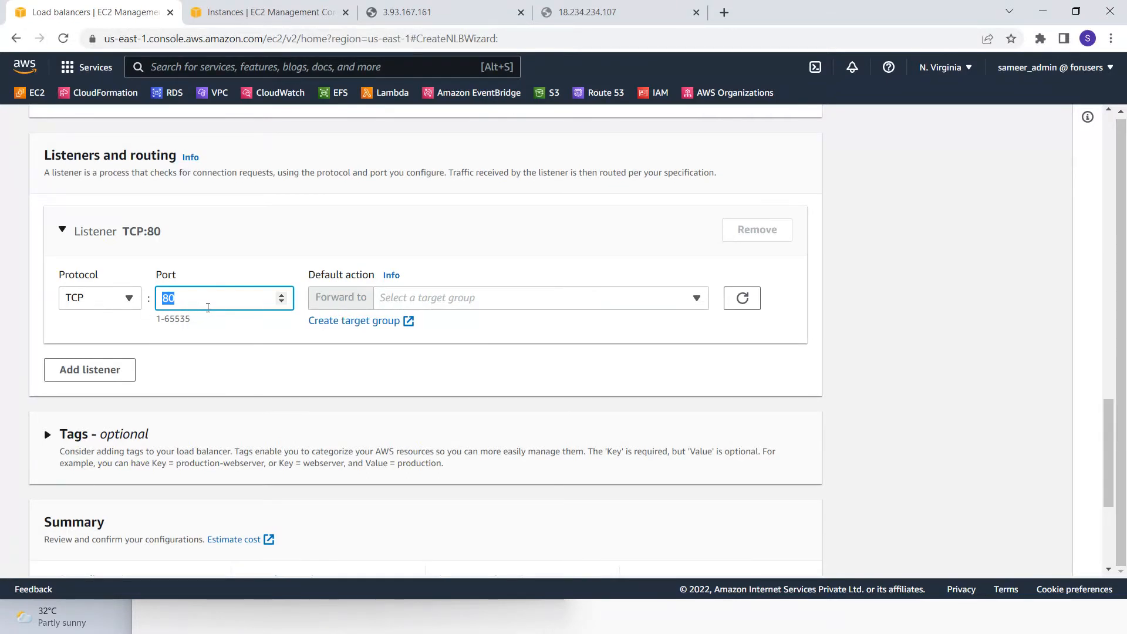
pyautogui.hotkey('alt', 'Tab')
pyautogui.moveTo(672, 280)
pyautogui.mouseDown()
pyautogui.moveTo(645, 290)
pyautogui.moveTo(675, 322)
pyautogui.moveTo(691, 284)
pyautogui.moveTo(662, 280)
pyautogui.mouseUp()
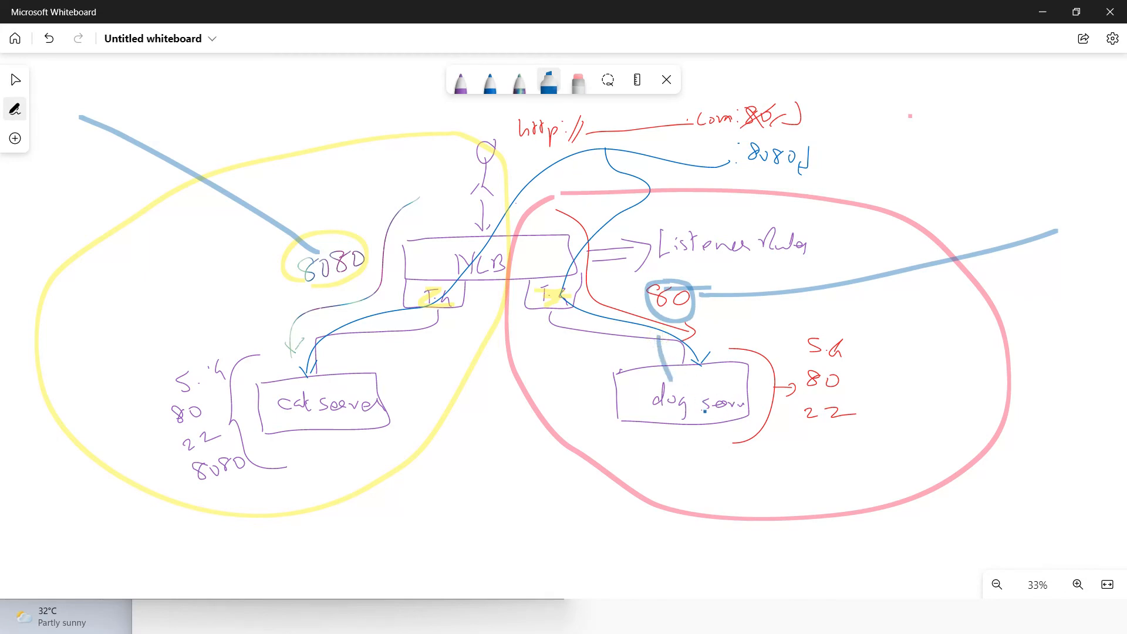
# - Return to the load balancer form and forward the TCP:80 listener to the dog-tg target group
pyautogui.hotkey('alt', 'Tab')
pyautogui.click(462, 298)
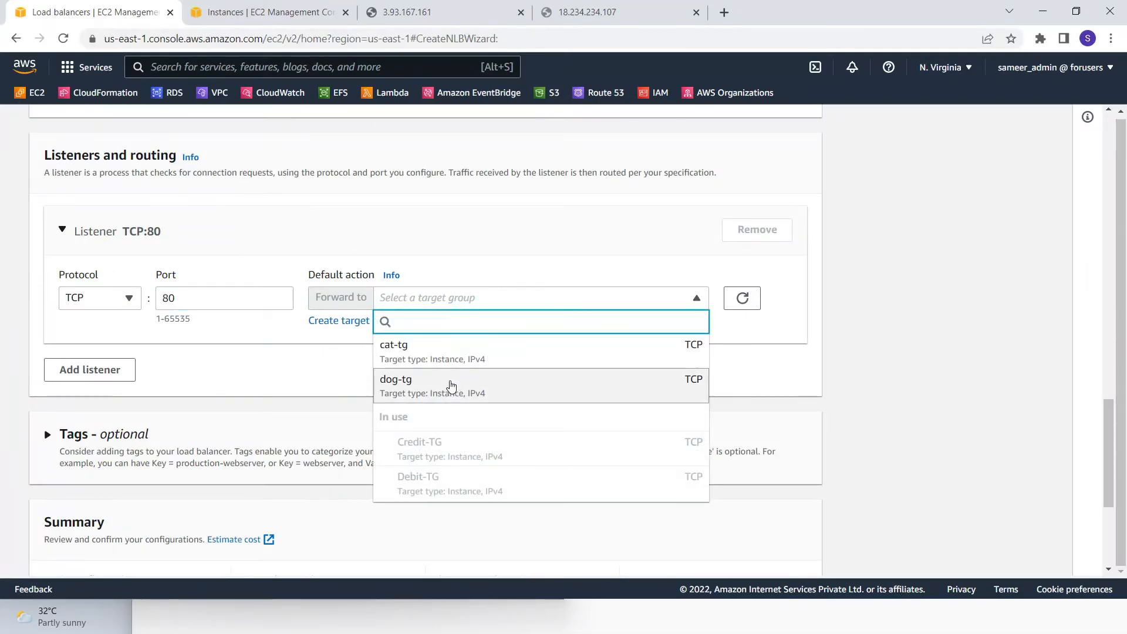
pyautogui.click(448, 388)
# - Add a second TCP listener and circle the 8080 label in blue on the whiteboard diagram
pyautogui.click(85, 381)
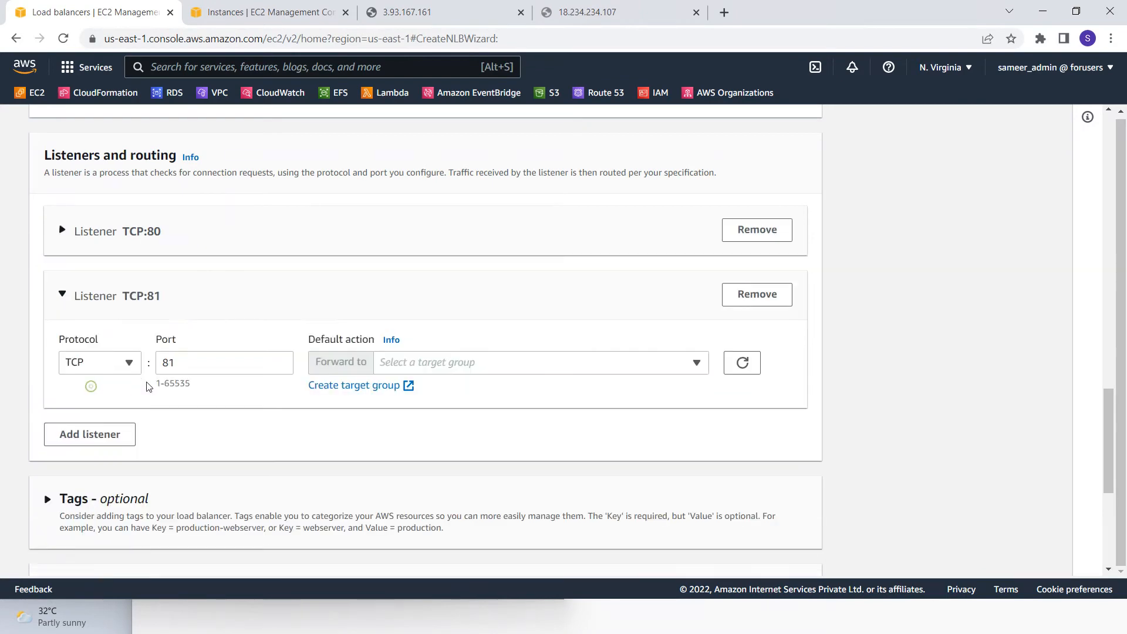
pyautogui.click(165, 369)
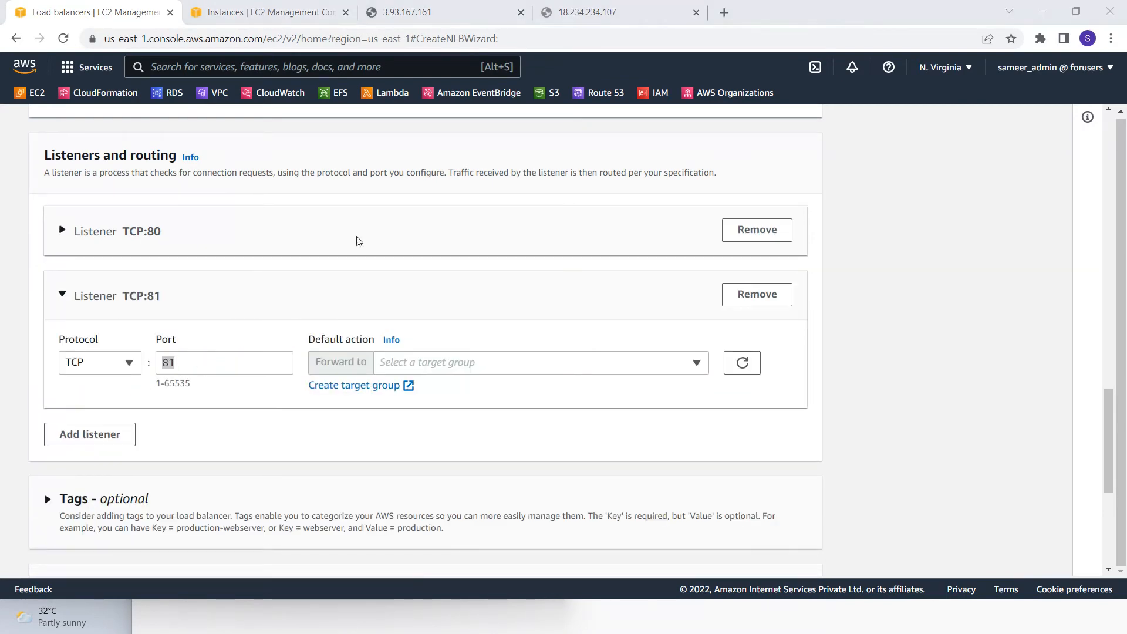
pyautogui.hotkey('alt', 'Tab')
pyautogui.moveTo(335, 238)
pyautogui.mouseDown()
pyautogui.moveTo(302, 240)
pyautogui.moveTo(320, 290)
pyautogui.moveTo(365, 257)
pyautogui.moveTo(359, 239)
pyautogui.mouseUp()
pyautogui.hotkey('alt', 'Tab')
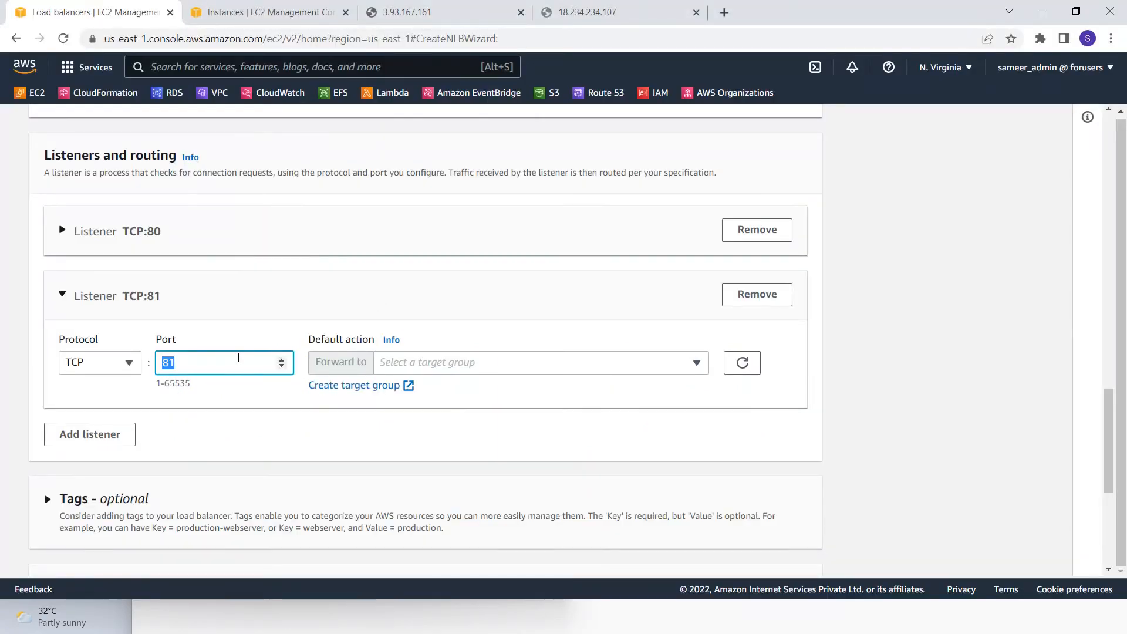
# - Set the second listener's port to 8080 and forward it to the cat-tg target group
pyautogui.write('8080')
pyautogui.hotkey('alt', 'Tab')
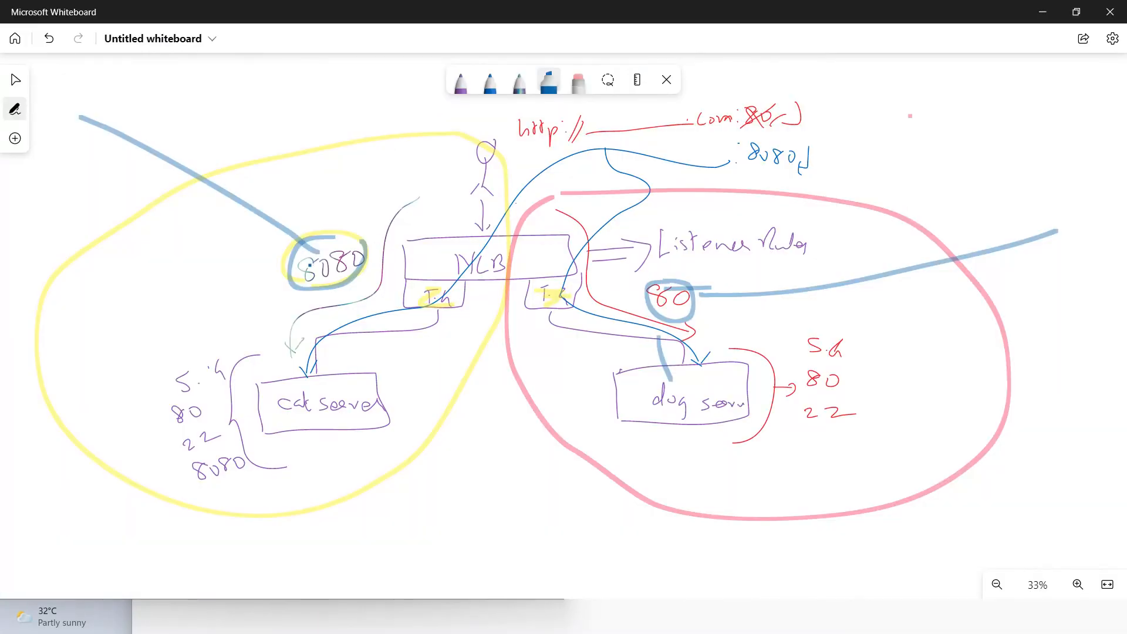
pyautogui.hotkey('alt', 'Tab')
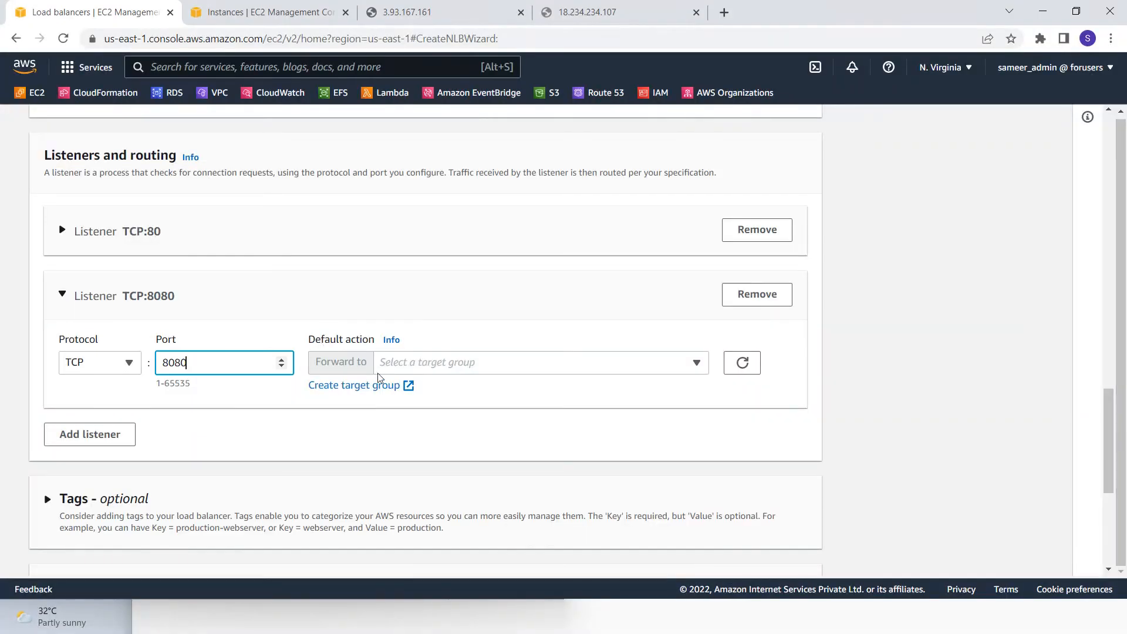
pyautogui.click(437, 368)
pyautogui.click(435, 199)
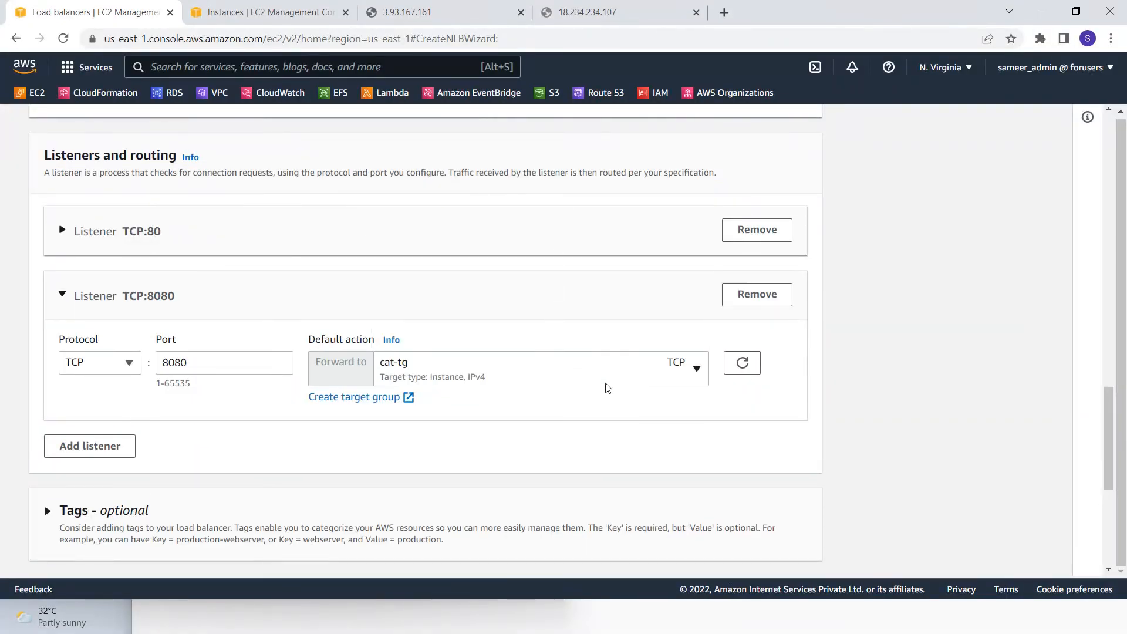
# - Create the Animals-NLB load balancer with the configured listeners and open its entry to check the provisioning state
pyautogui.scroll(-5, 449, 403)
pyautogui.scroll(-1, 446, 403)
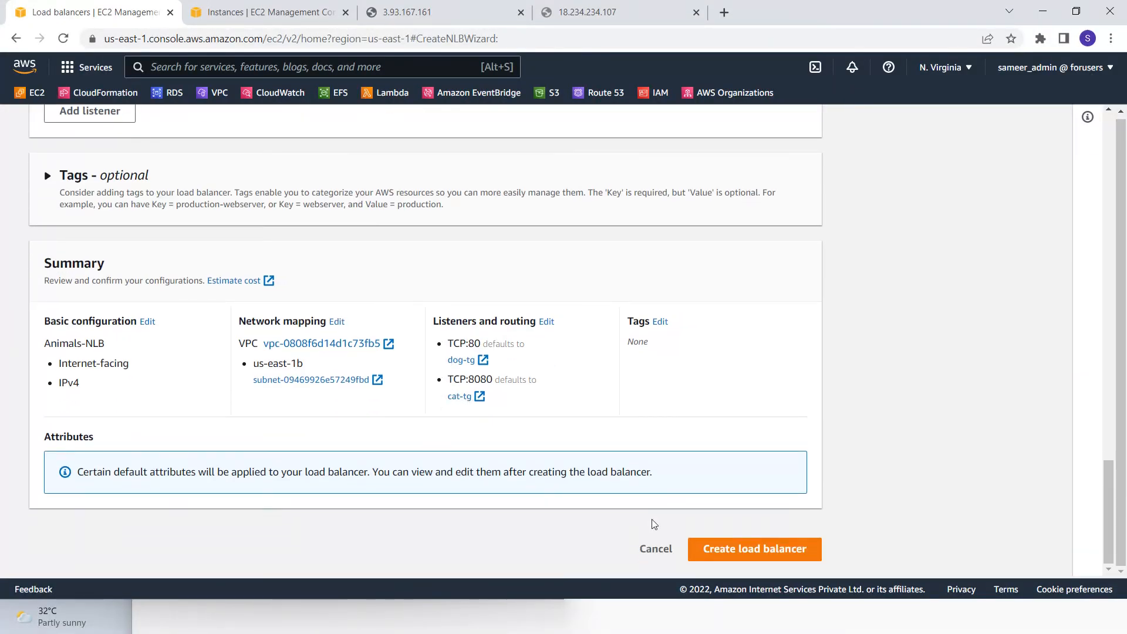
pyautogui.click(763, 550)
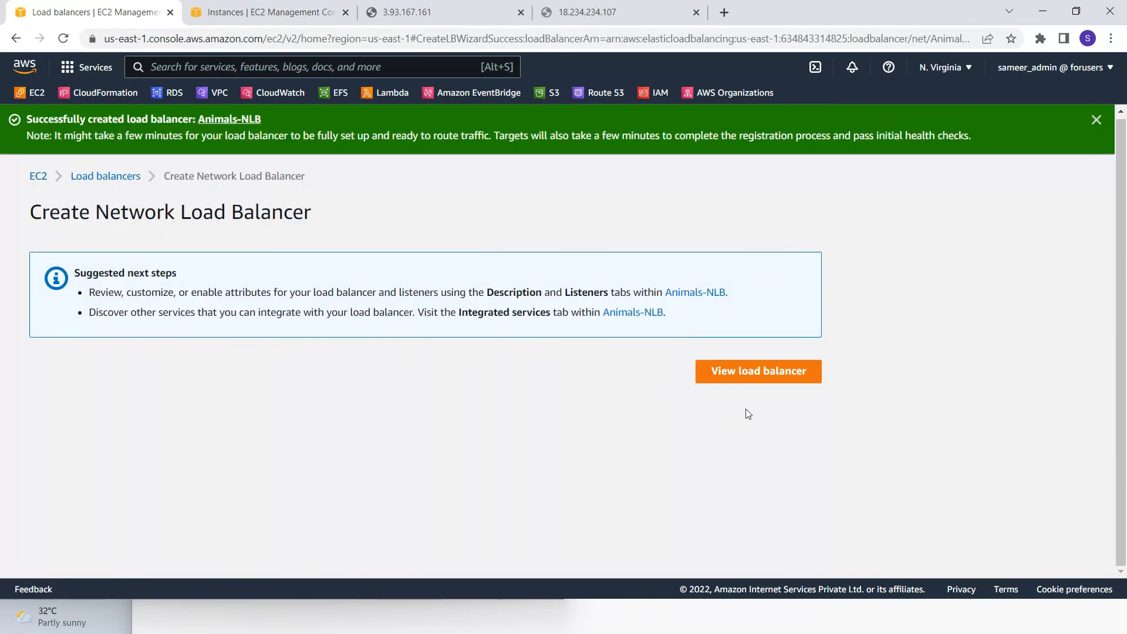
pyautogui.click(789, 371)
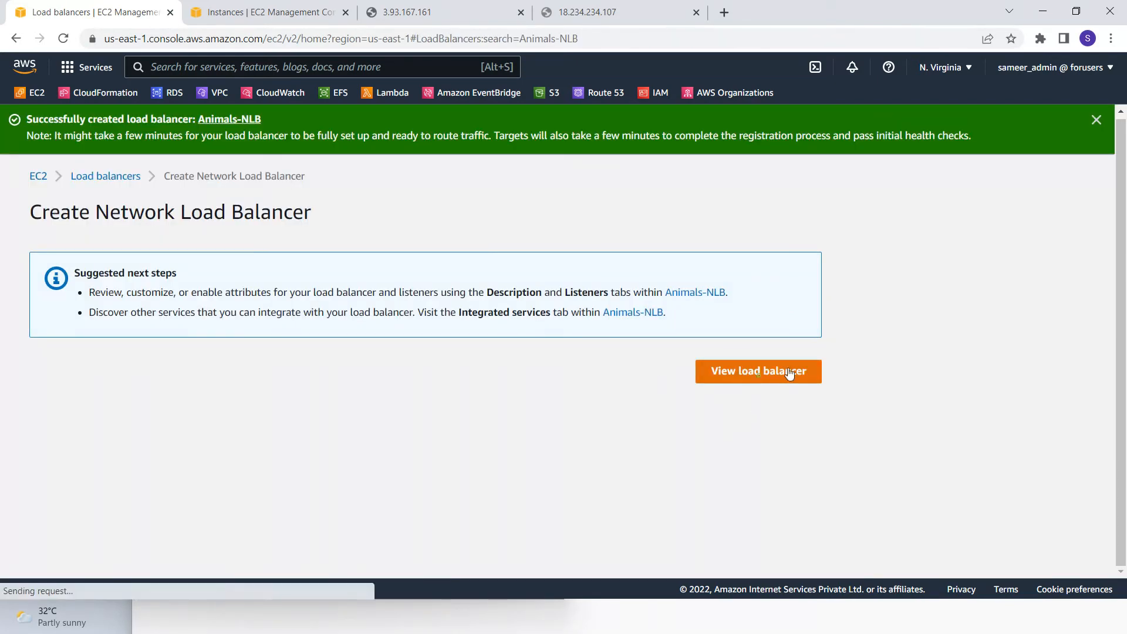
pyautogui.moveTo(571, 221); pyautogui.dragTo(514, 220)
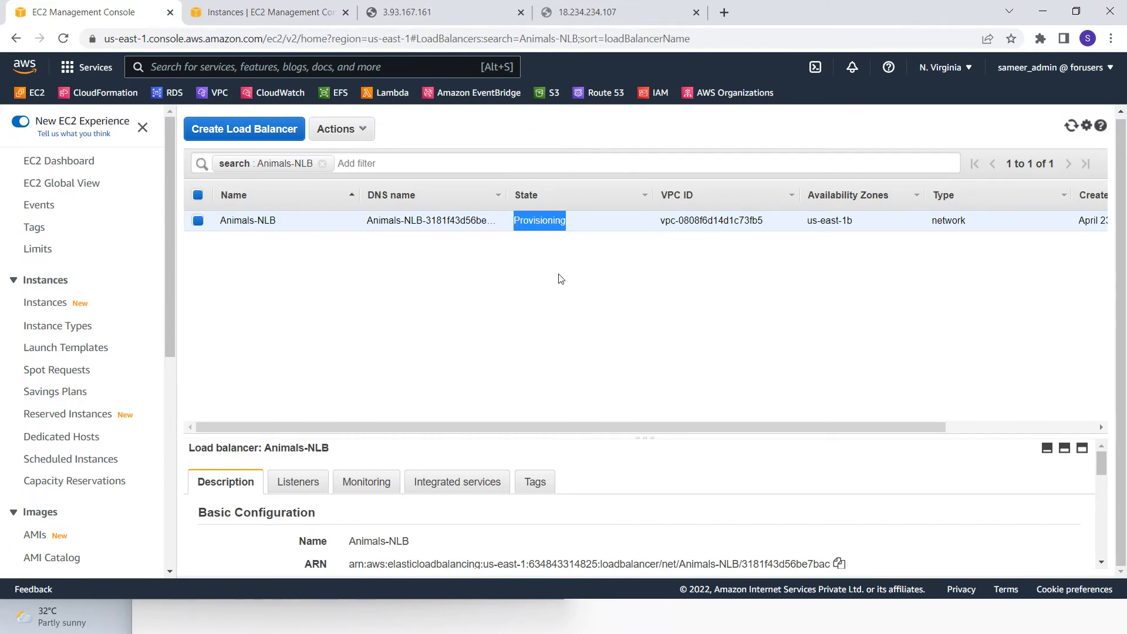
# - Open the cat-tg and dog-tg target groups in turn and check the health of their registered targets
pyautogui.scroll(-7, 97, 365)
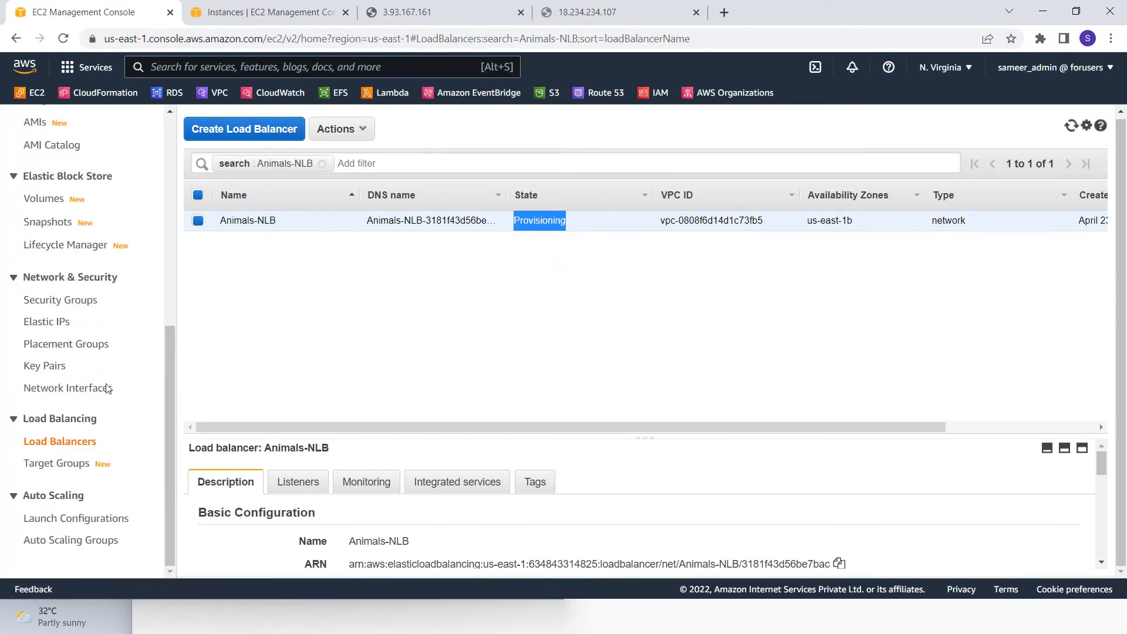
pyautogui.click(62, 464)
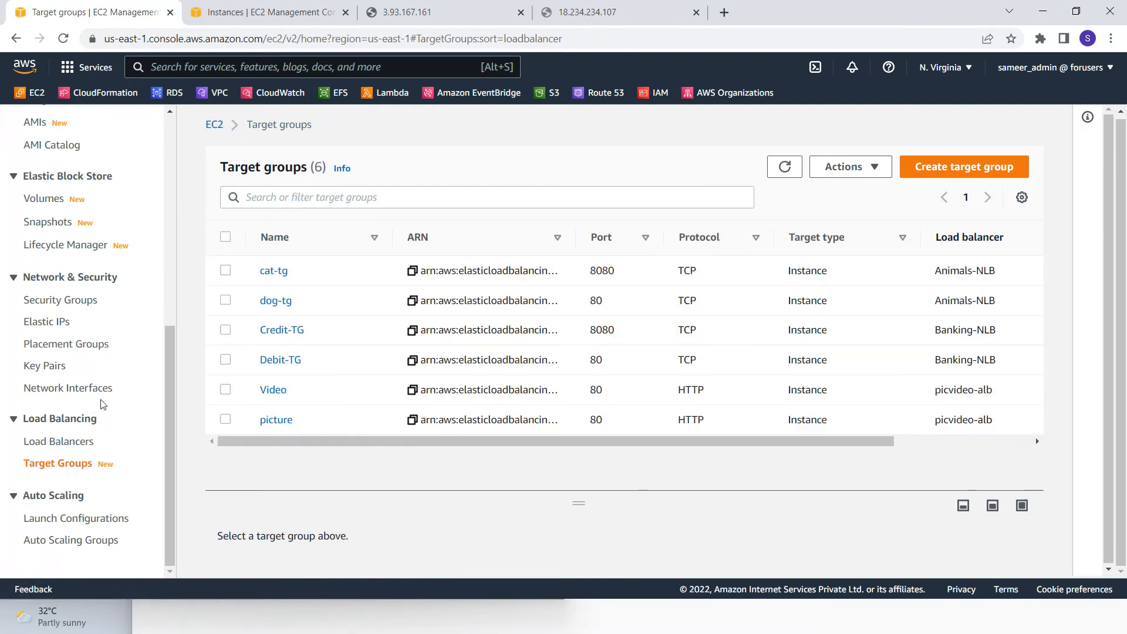
pyautogui.click(274, 272)
pyautogui.scroll(-2, 657, 385)
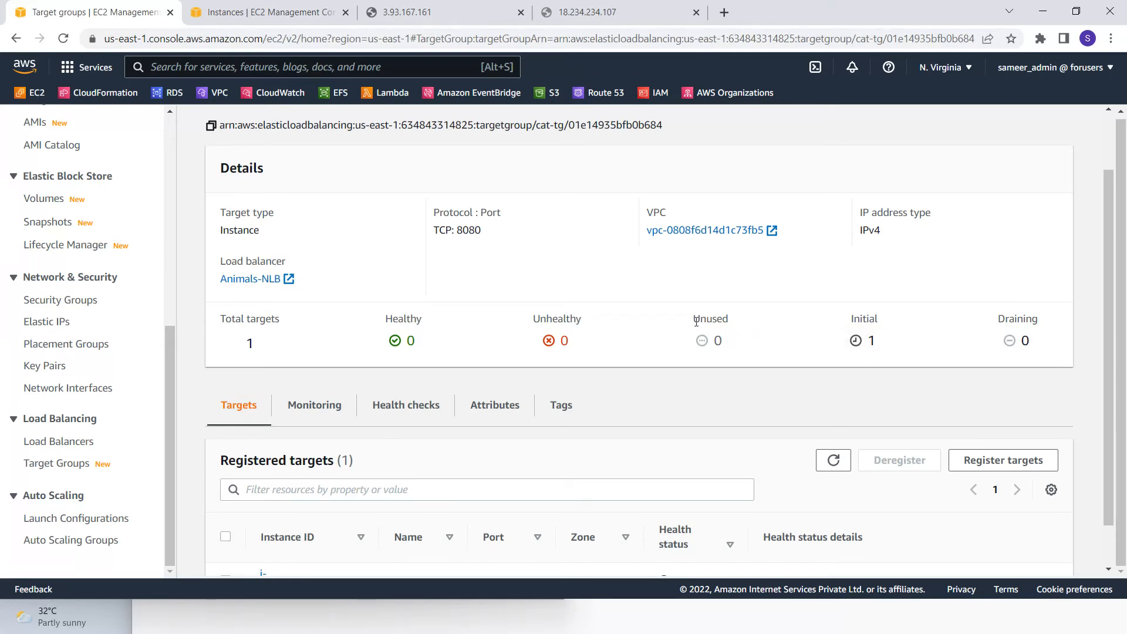
pyautogui.click(103, 461)
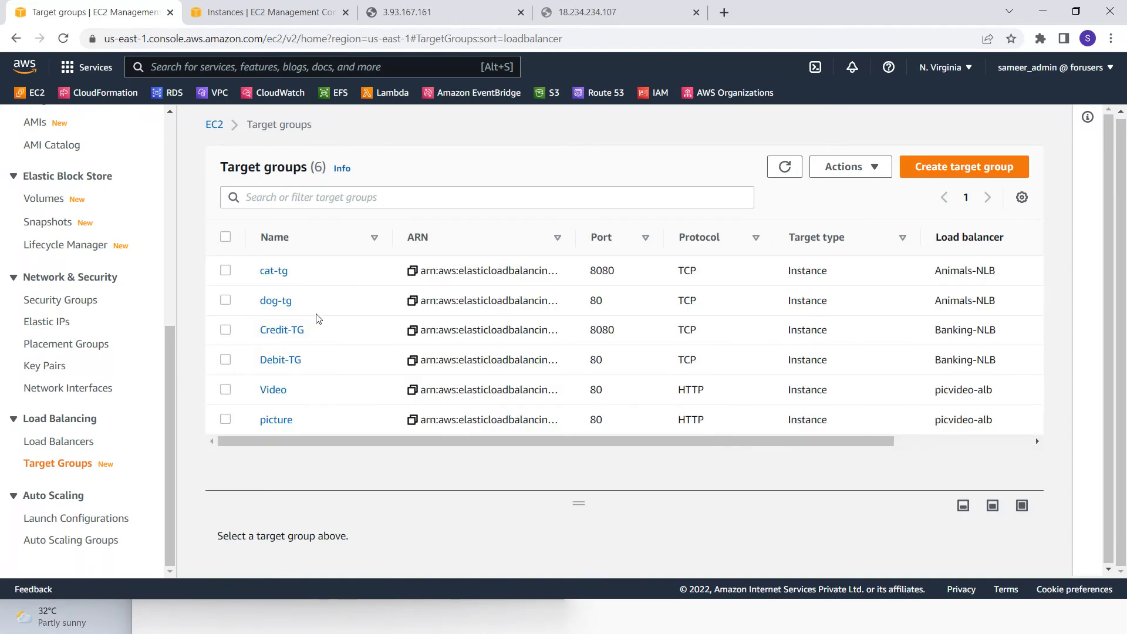
pyautogui.click(281, 302)
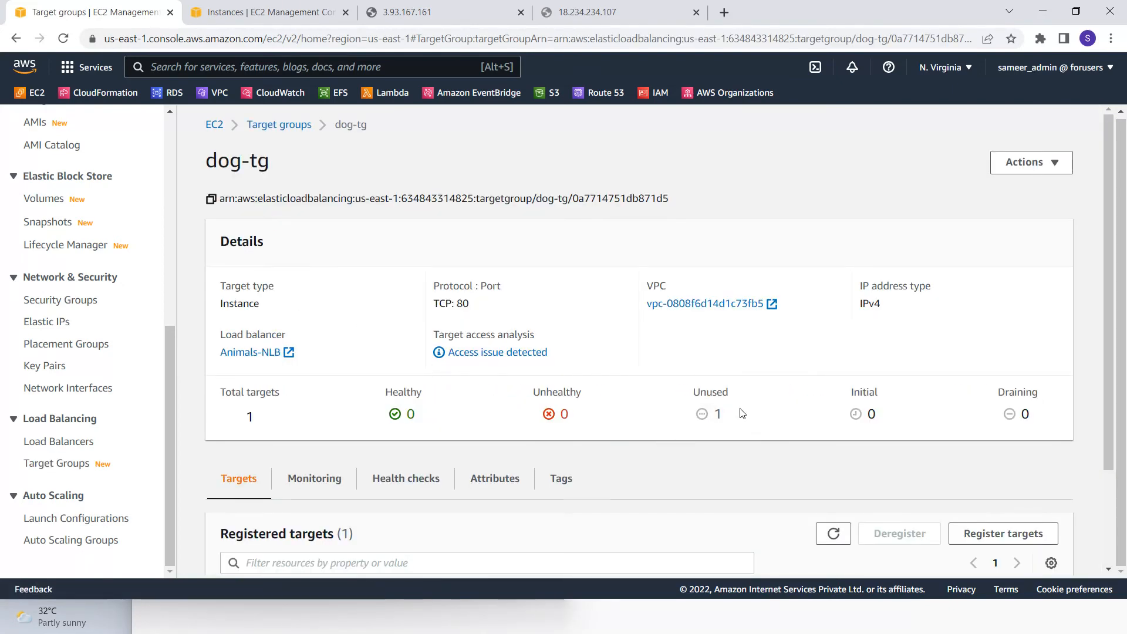
pyautogui.scroll(-1, 716, 420)
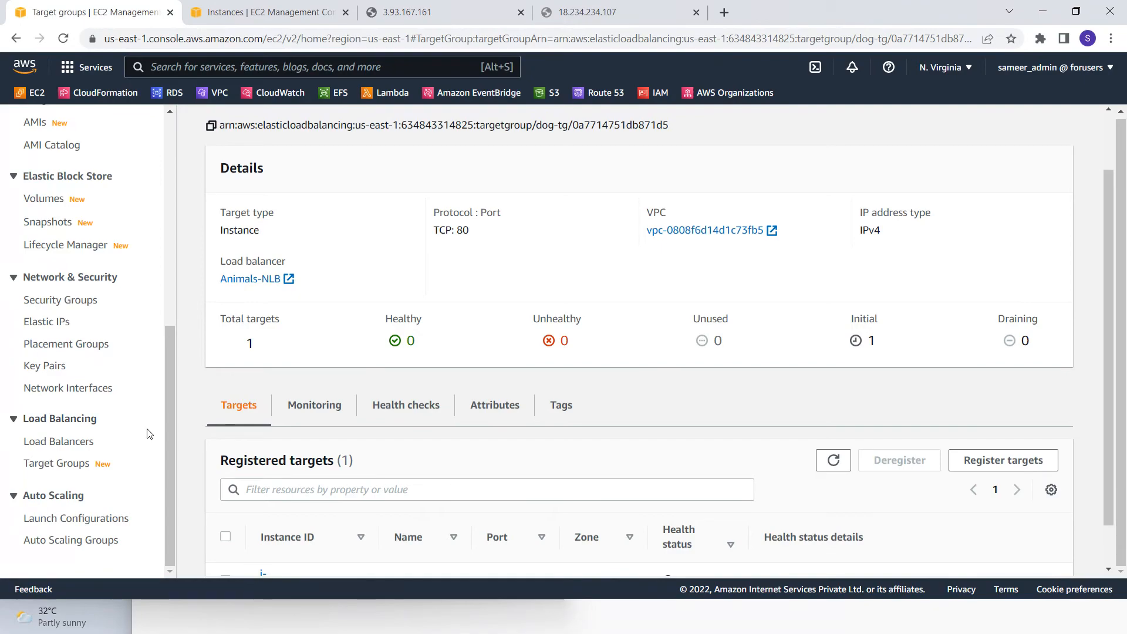
pyautogui.hotkey('alt', 'Tab')
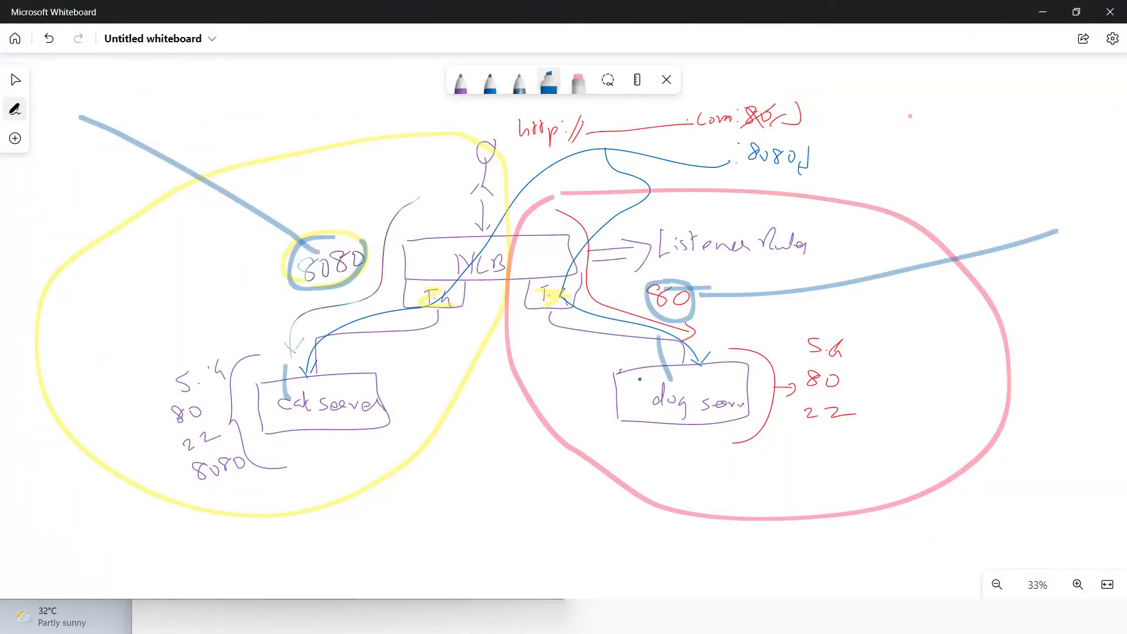
pyautogui.hotkey('alt', 'Tab')
pyautogui.hotkey('alt', 'Tab')
pyautogui.hotkey('alt', 'Tab')
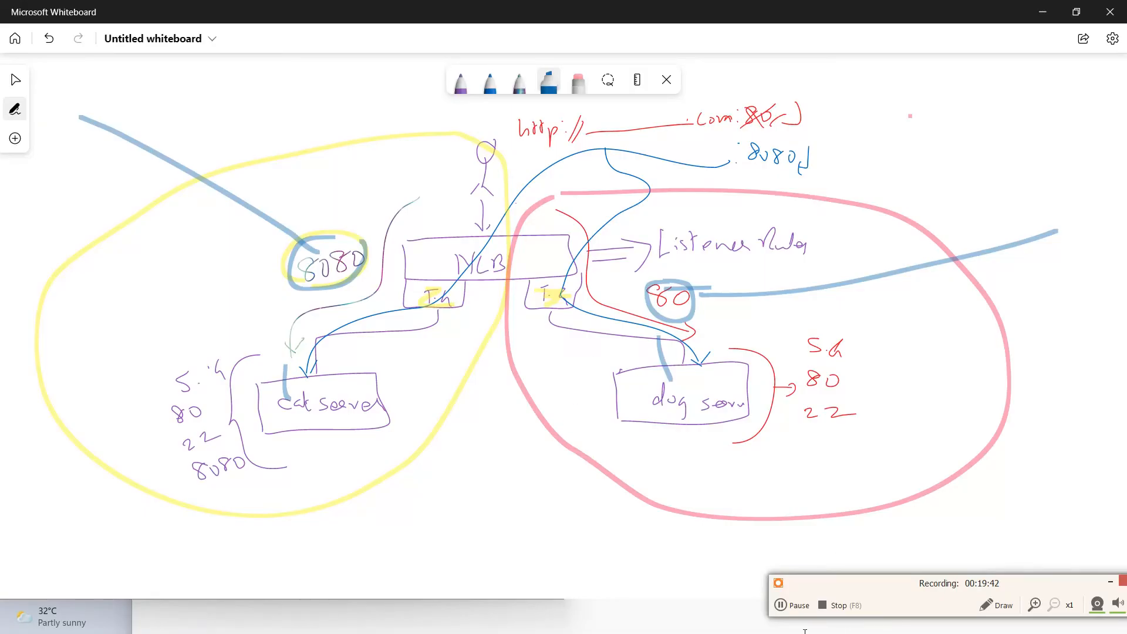
pyautogui.hotkey('alt', 'Tab')
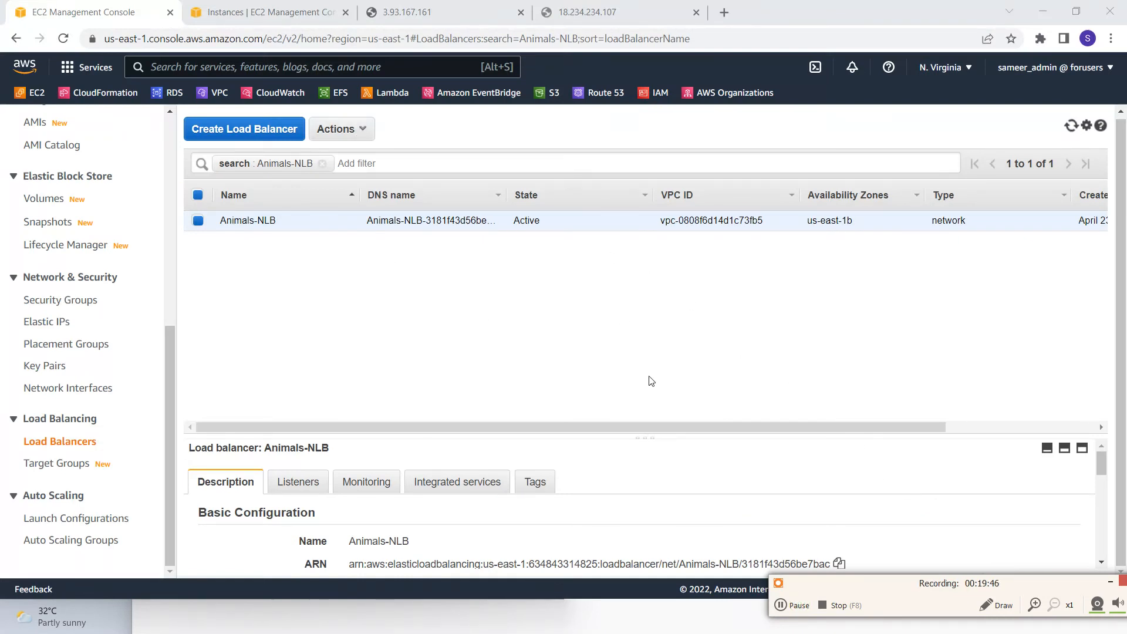
# - Reopen the cat-tg target group and refresh its registered targets to check their health status
pyautogui.moveTo(689, 424); pyautogui.dragTo(187, 414)
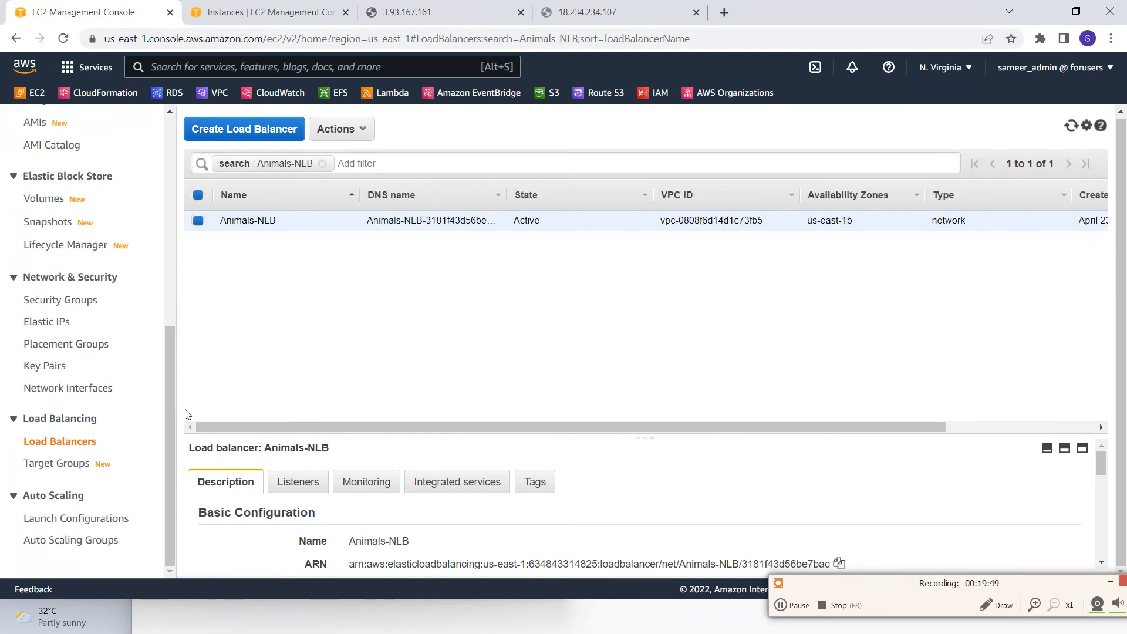
pyautogui.click(70, 464)
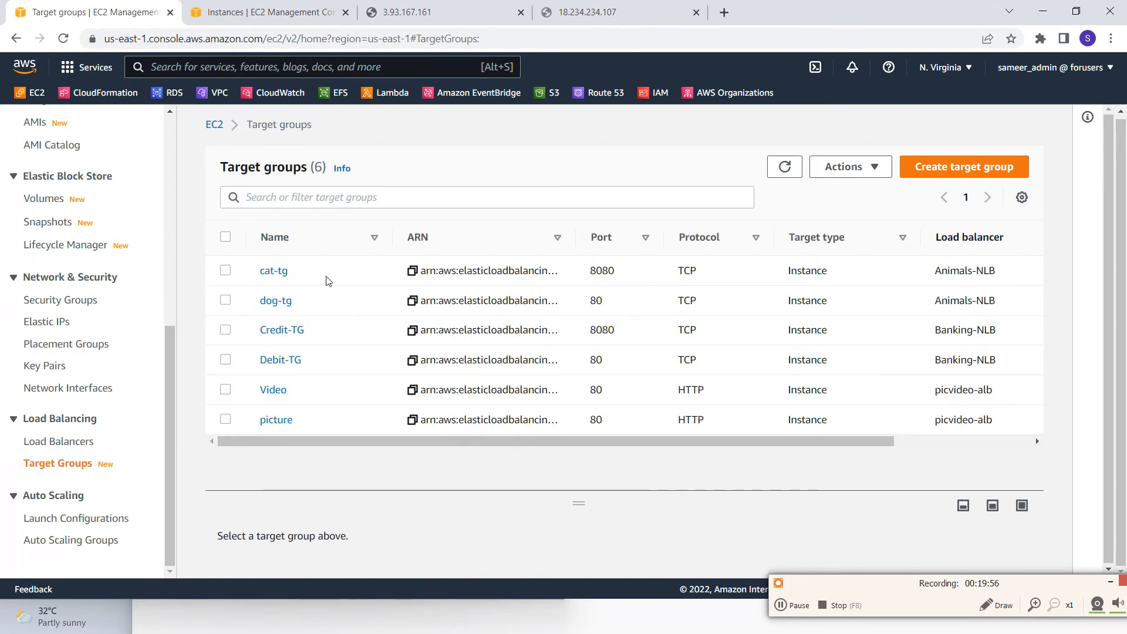
pyautogui.moveTo(317, 274); pyautogui.dragTo(260, 274)
pyautogui.click(271, 272)
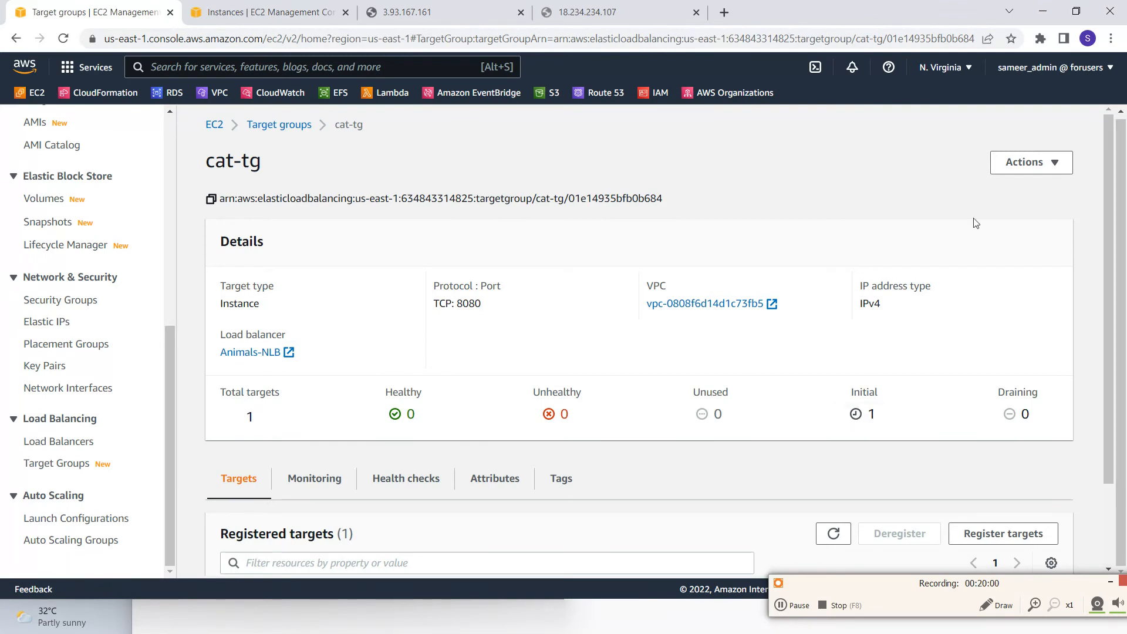
pyautogui.click(836, 532)
# - Open the dog-tg target group, refresh its registered targets and examine their health status
pyautogui.click(276, 125)
pyautogui.click(278, 301)
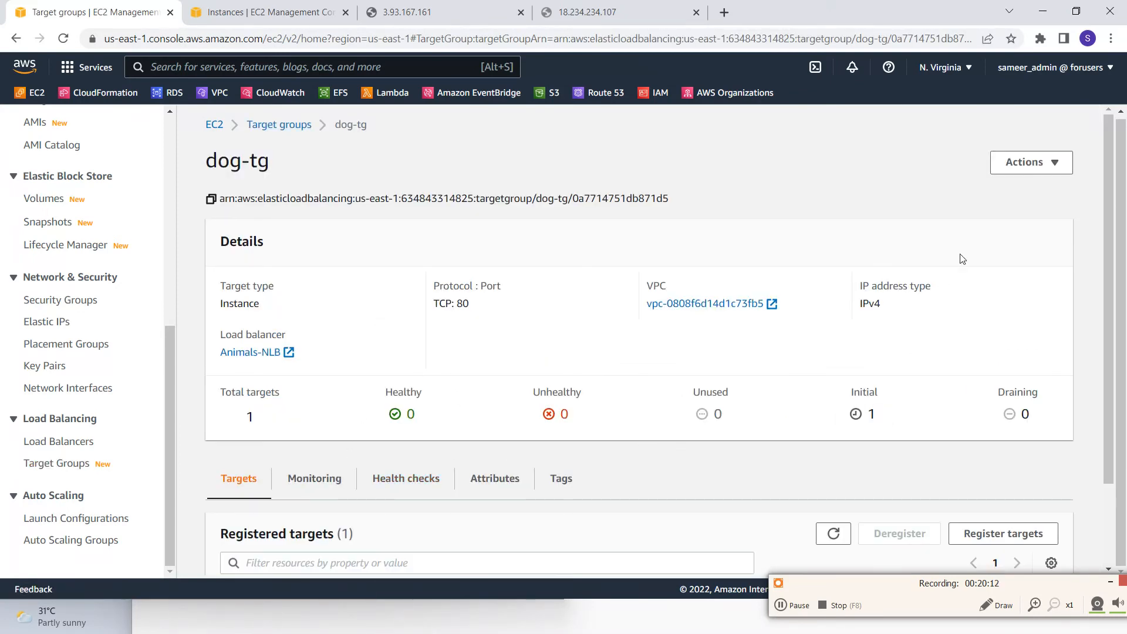
pyautogui.click(832, 533)
pyautogui.scroll(-2, 403, 424)
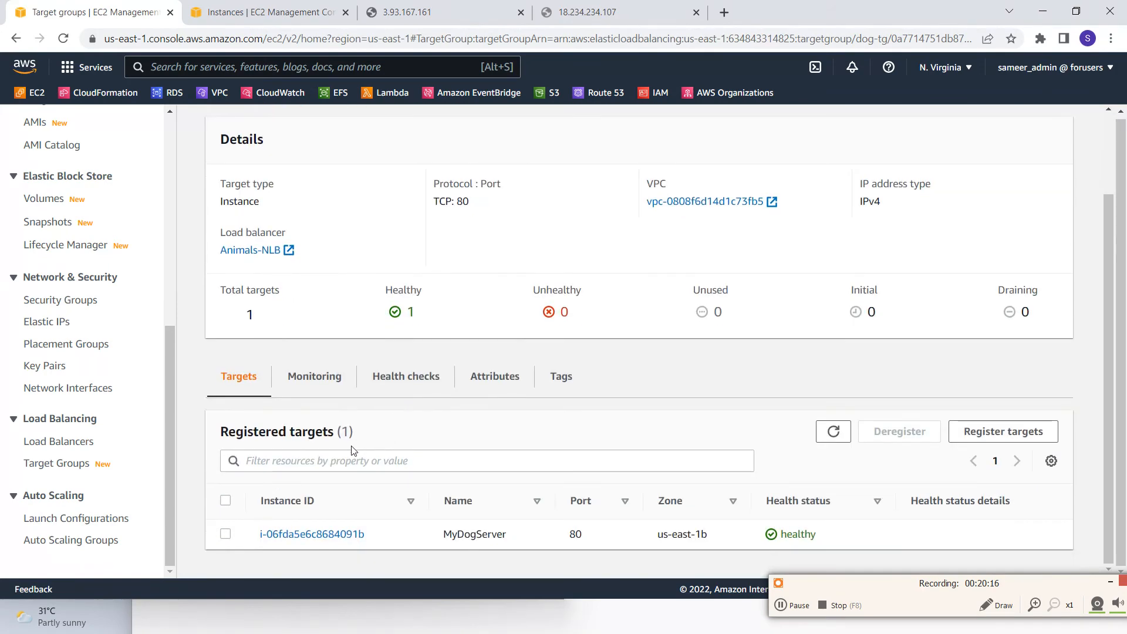
pyautogui.click(78, 444)
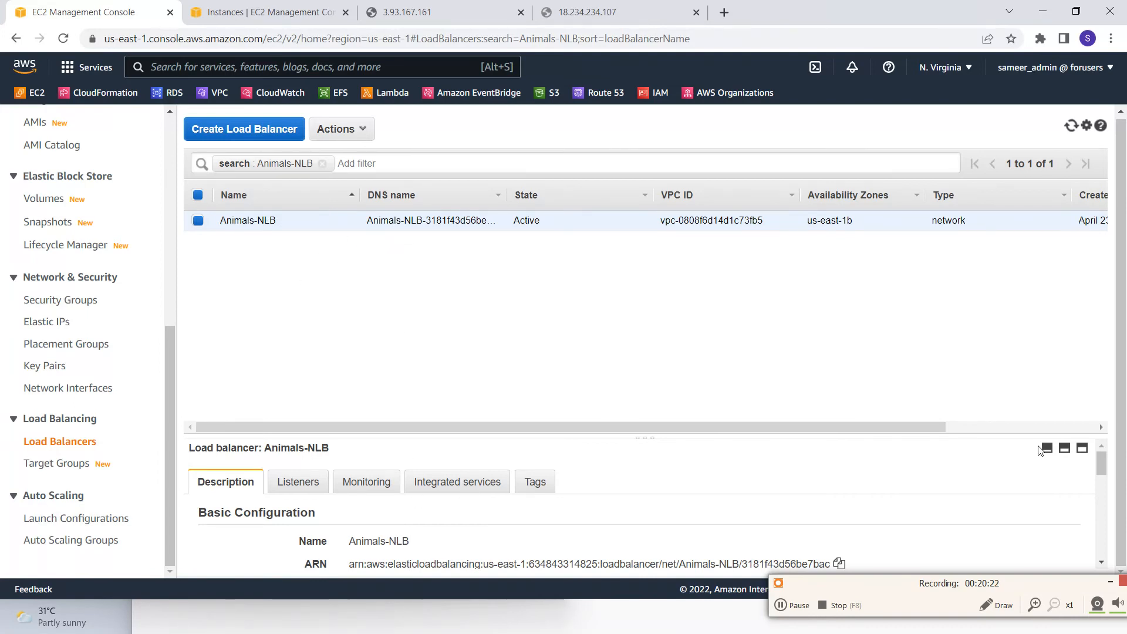
pyautogui.click(1065, 449)
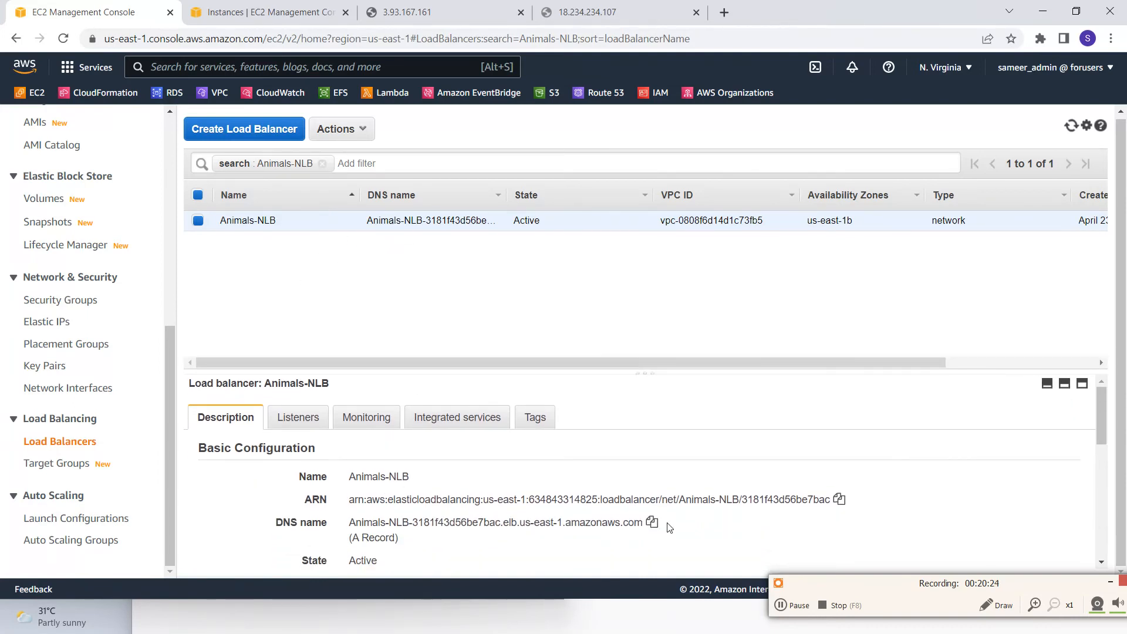
pyautogui.click(651, 522)
pyautogui.click(724, 12)
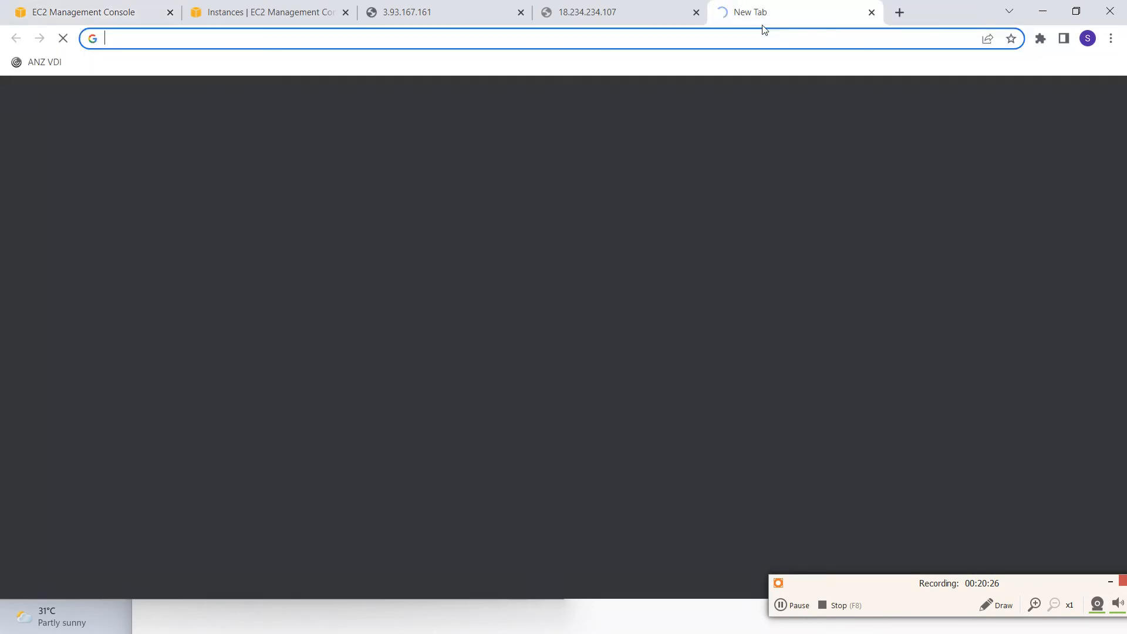
pyautogui.write('http://')
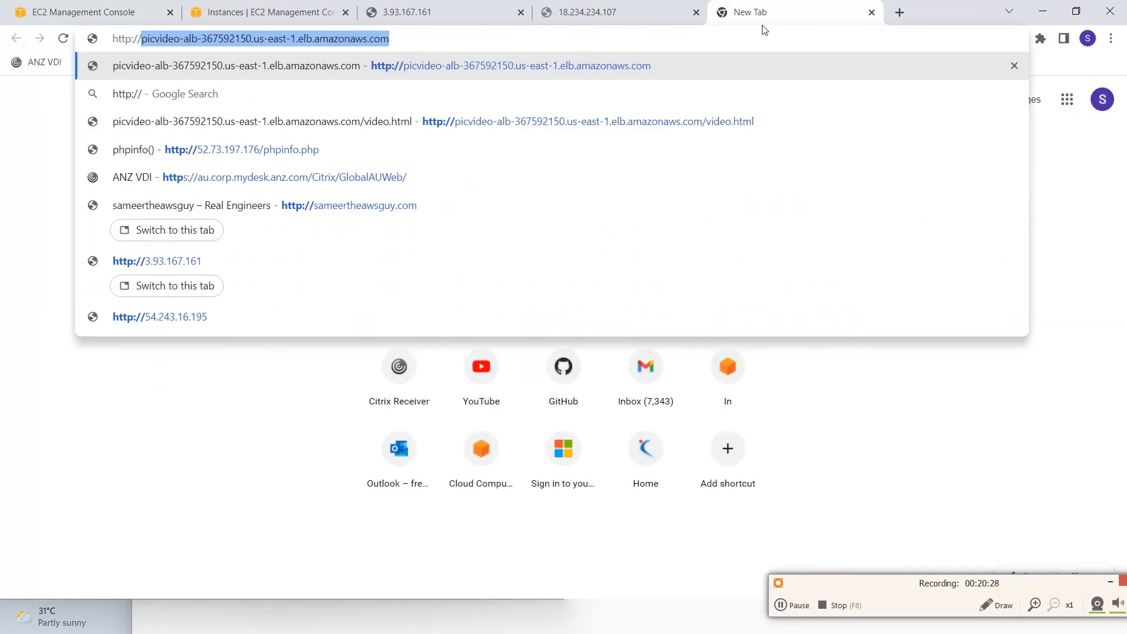
pyautogui.hotkey('ctrl', 'v')
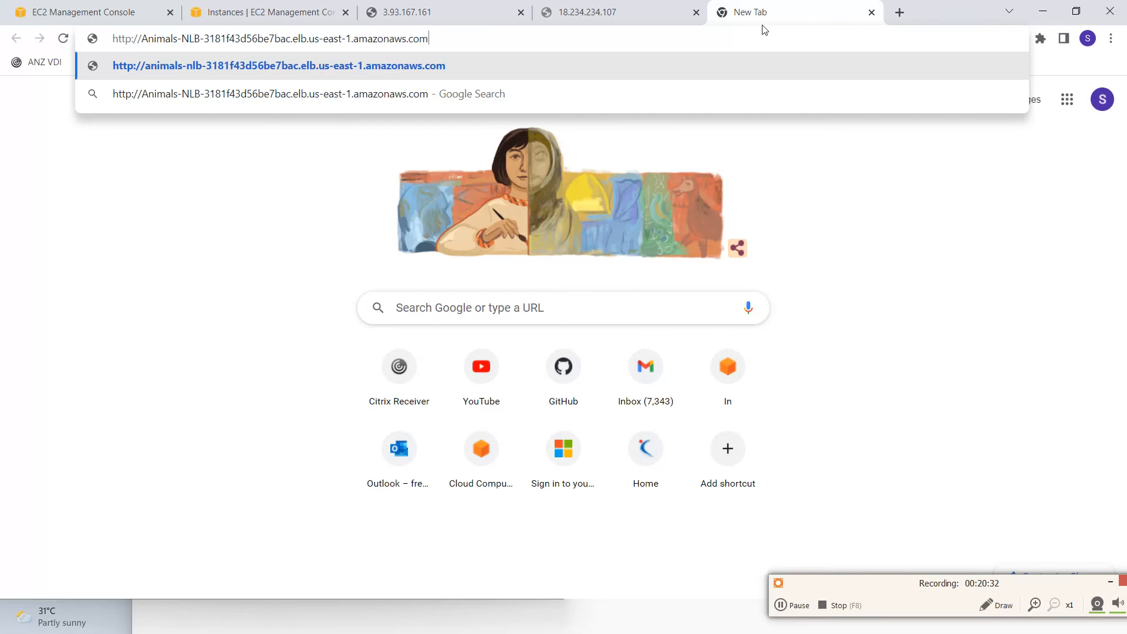
pyautogui.press('Return')
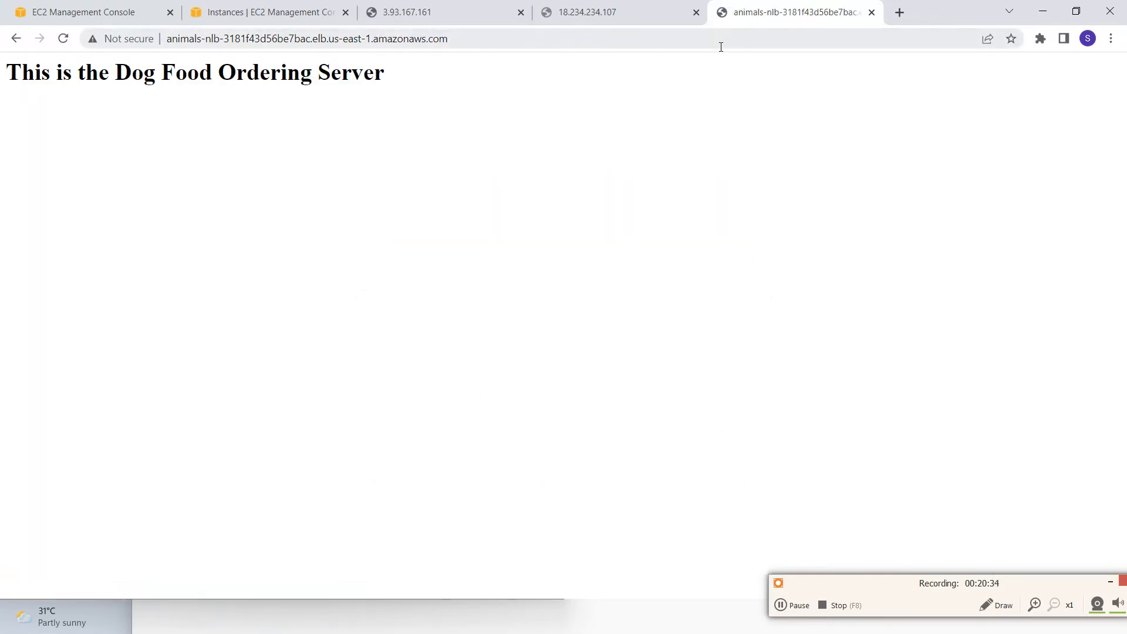
# - Switch to Microsoft Whiteboard and draw a large blue highlighter circle around the port 80 label and dog server
pyautogui.hotkey('alt', 'Tab')
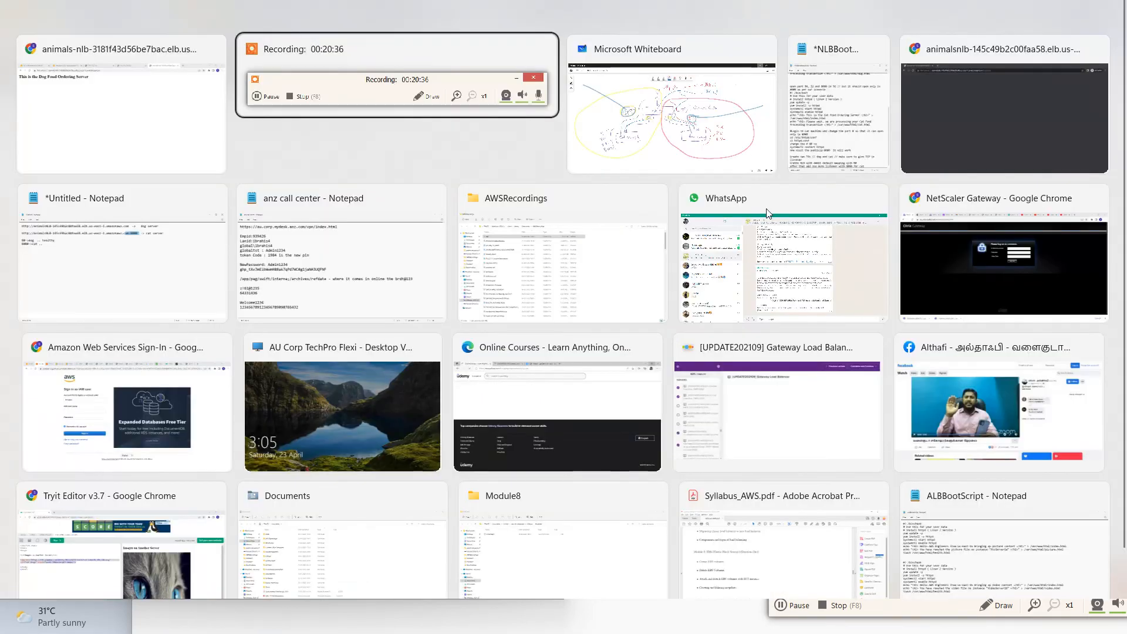
pyautogui.hotkey('alt', 'Tab')
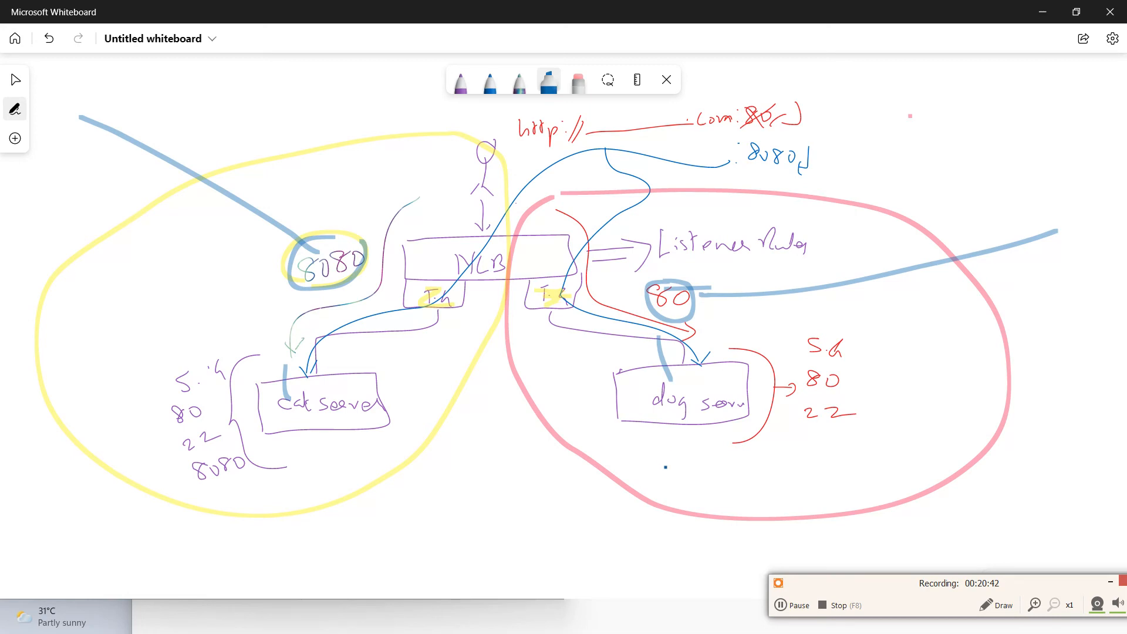
pyautogui.moveTo(665, 467)
pyautogui.mouseDown()
pyautogui.moveTo(879, 444)
pyautogui.moveTo(852, 308)
pyautogui.moveTo(734, 260)
pyautogui.moveTo(581, 304)
pyautogui.moveTo(631, 434)
pyautogui.moveTo(679, 475)
pyautogui.mouseUp()
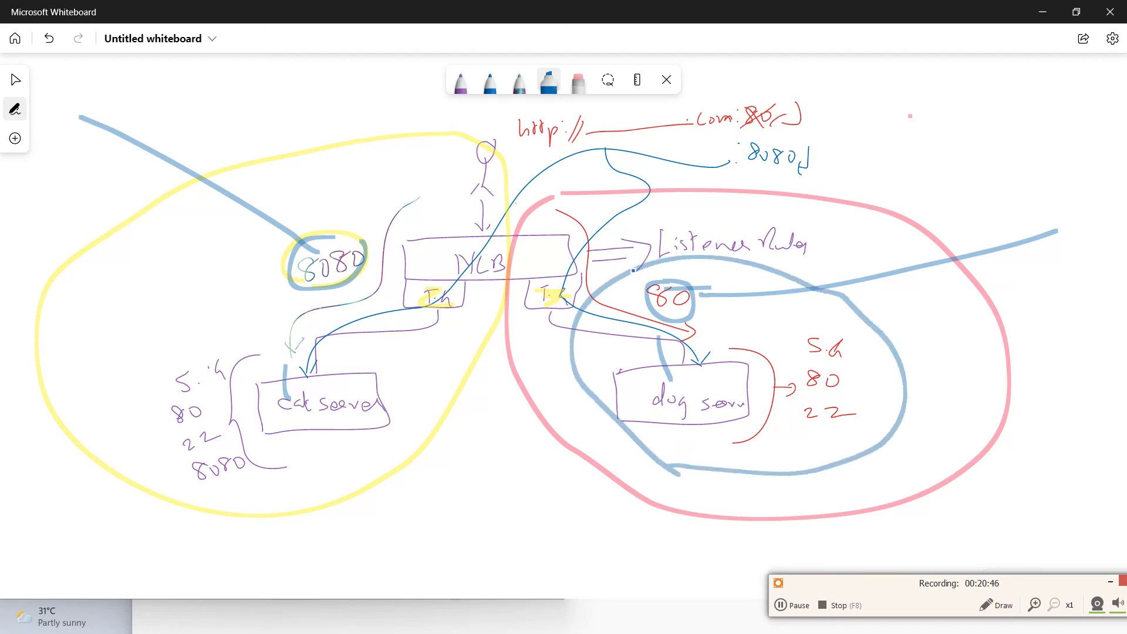
# - Return to the browser and load the Animals-NLB address with port :80 appended
pyautogui.hotkey('alt', 'Tab')
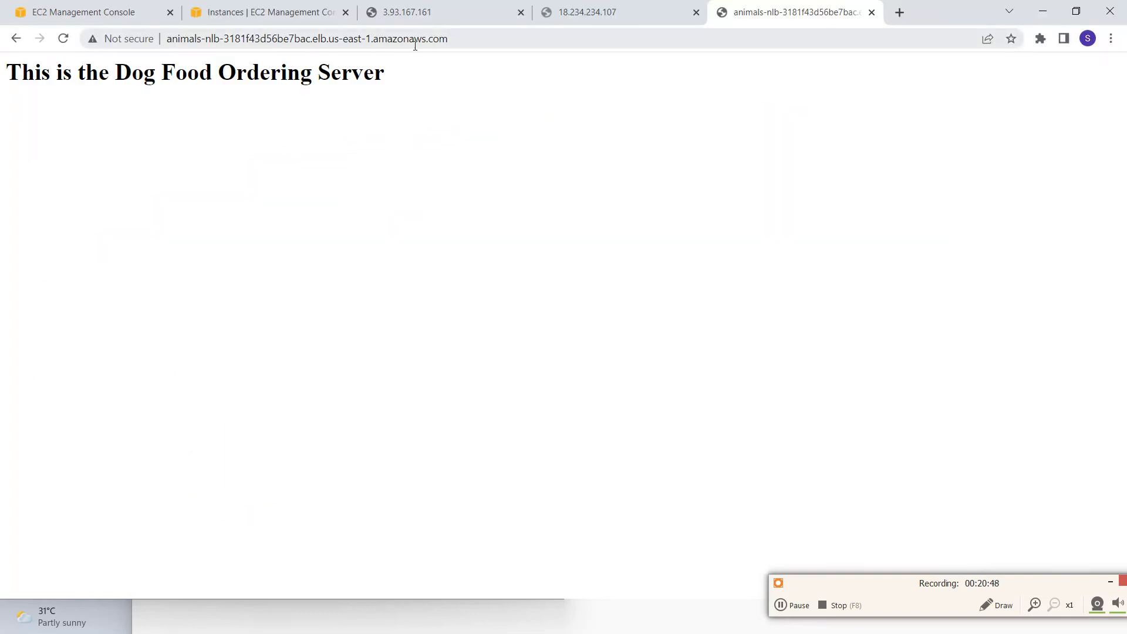
pyautogui.click(415, 40)
pyautogui.click(480, 40)
pyautogui.write(':')
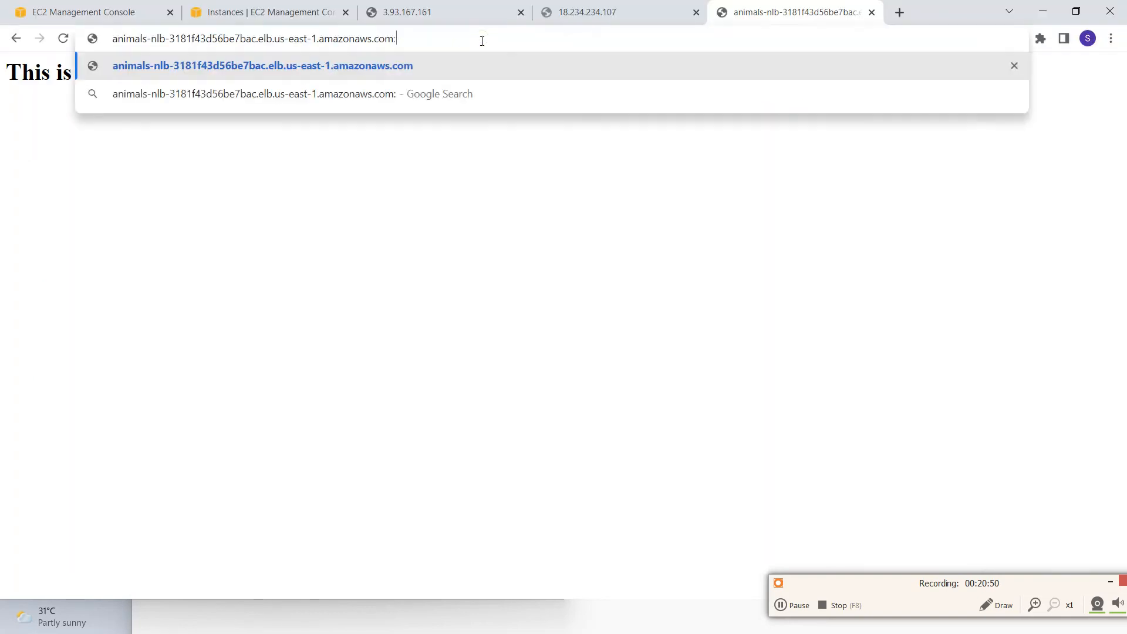
pyautogui.write('80')
pyautogui.press('Return')
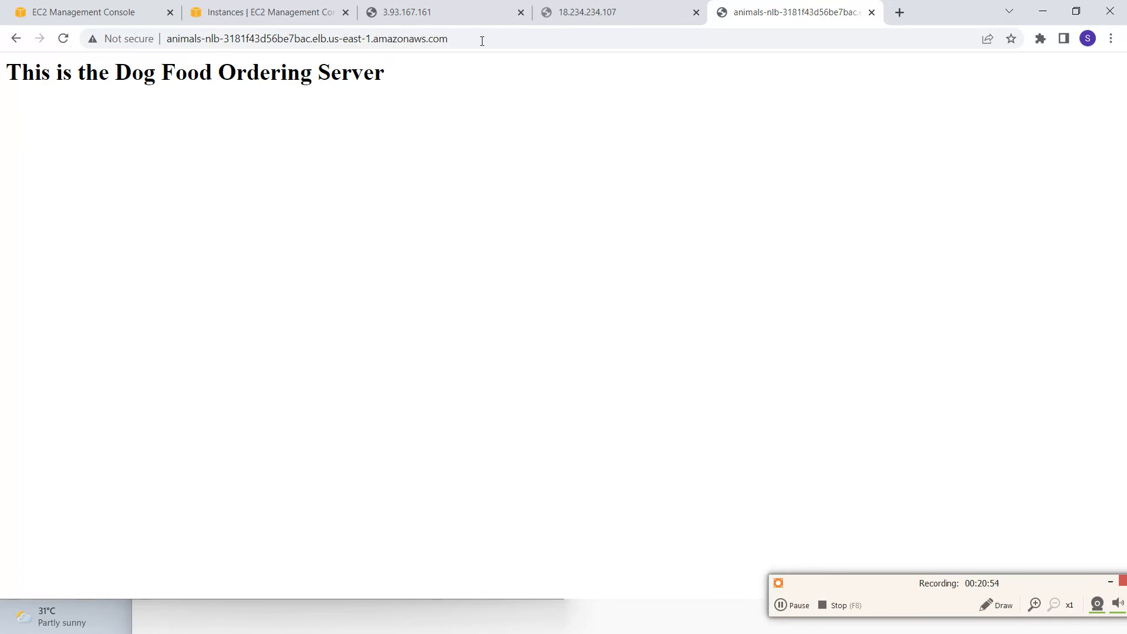
# - Open the /dog.html page on the Animals-NLB address and highlight part of its heading
pyautogui.click(482, 41)
pyautogui.click(482, 41)
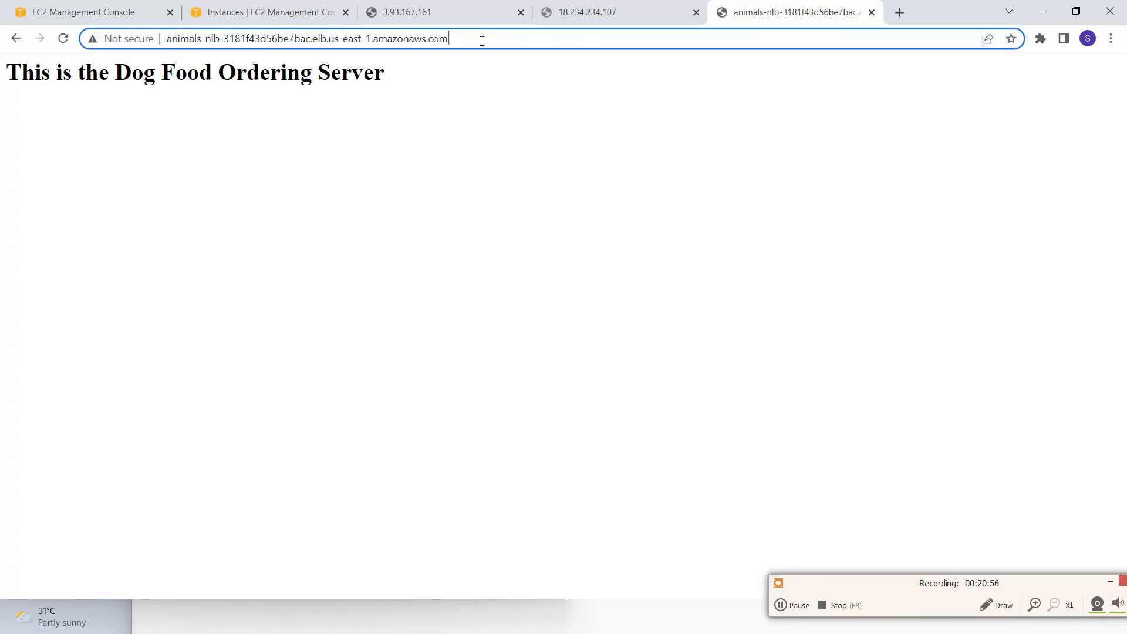
pyautogui.write('/')
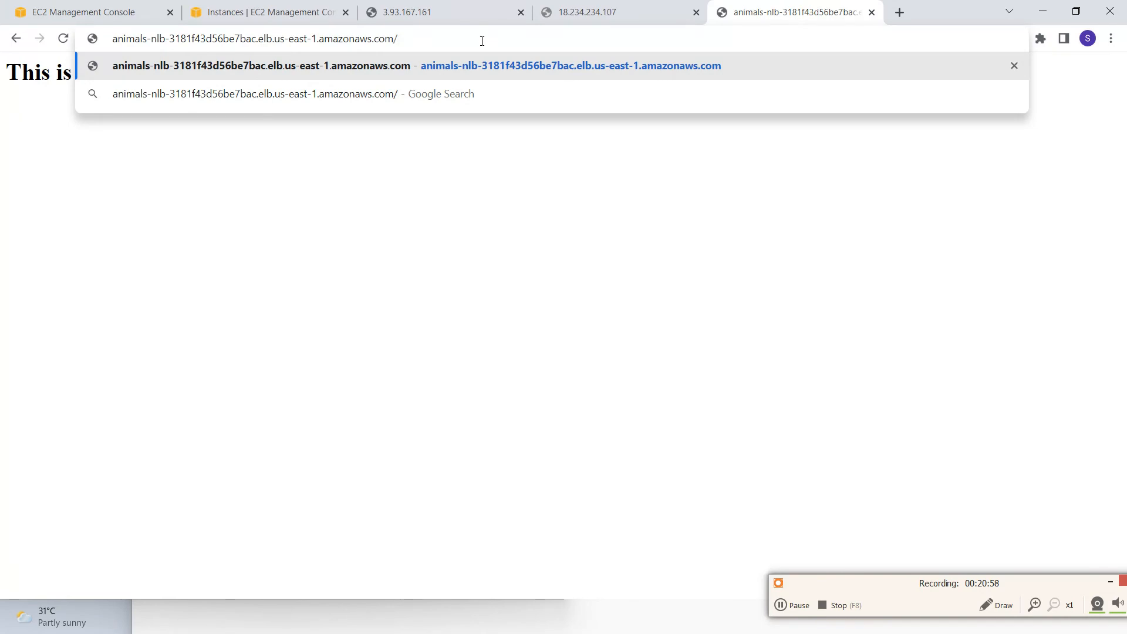
pyautogui.write('dog.html')
pyautogui.press('Return')
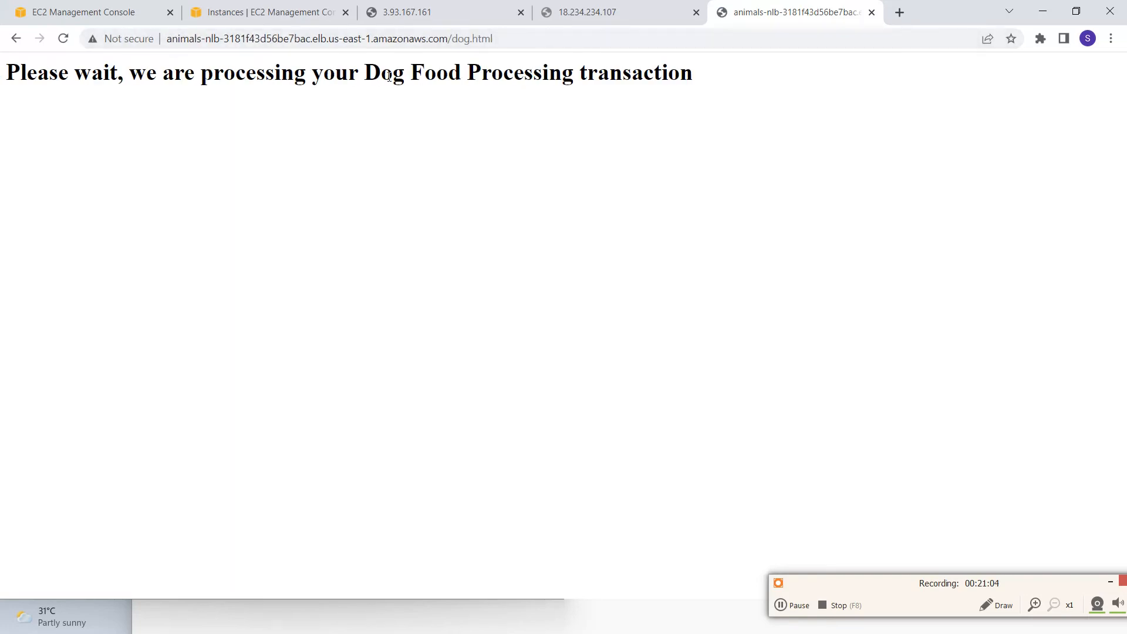
pyautogui.moveTo(390, 76); pyautogui.dragTo(542, 76)
# - Insert port :80 before /dog.html in the Animals-NLB address and load the page
pyautogui.click(448, 41)
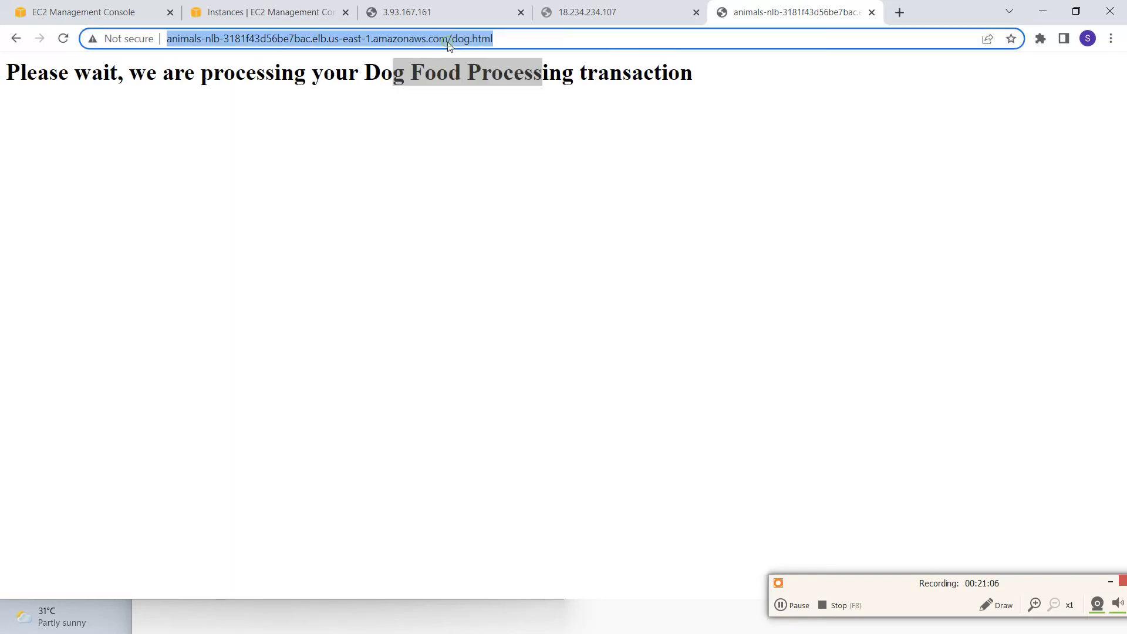
pyautogui.click(448, 41)
pyautogui.write(':')
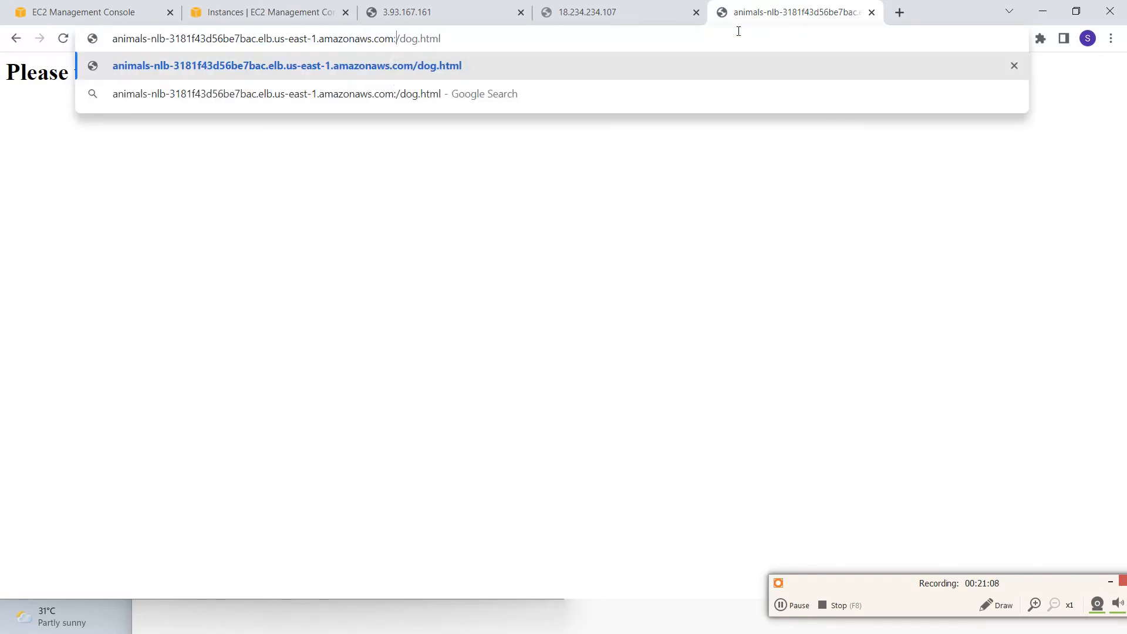
pyautogui.write('80')
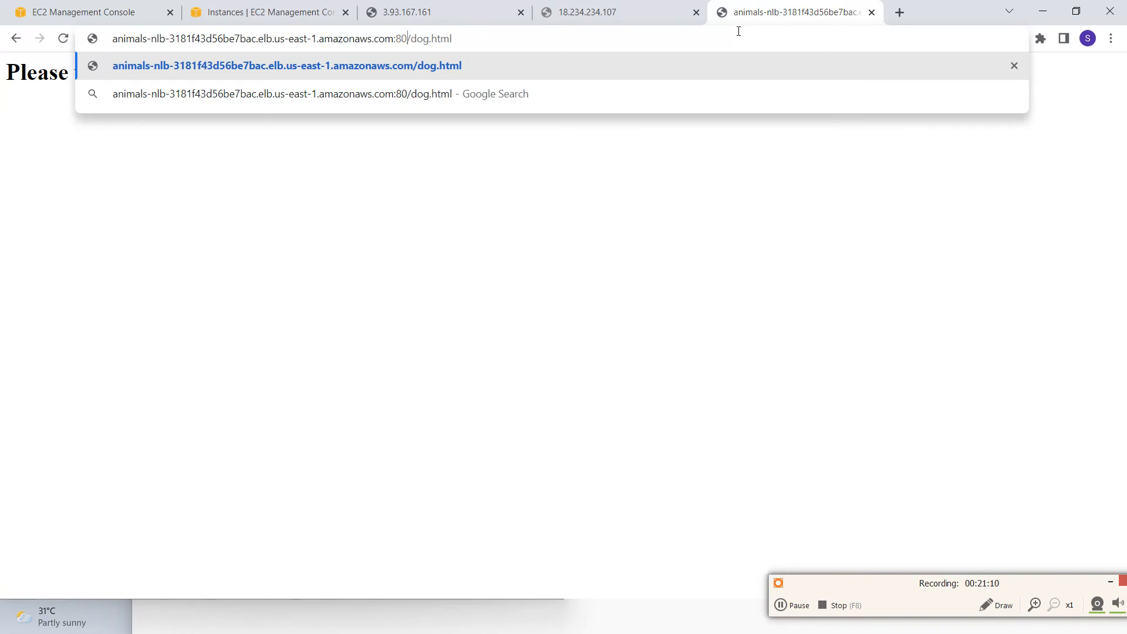
pyautogui.press('Return')
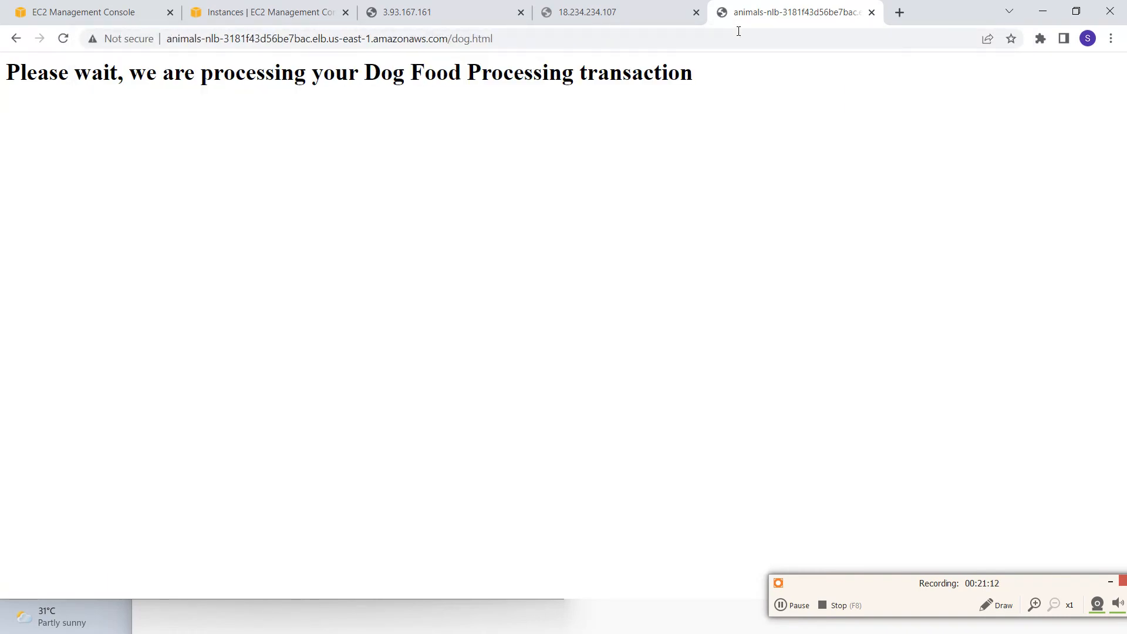
# - Switch to Microsoft Whiteboard and draw large cyan highlighter circles around the dog server half and the cat server half of the diagram
pyautogui.hotkey('alt', 'Tab')
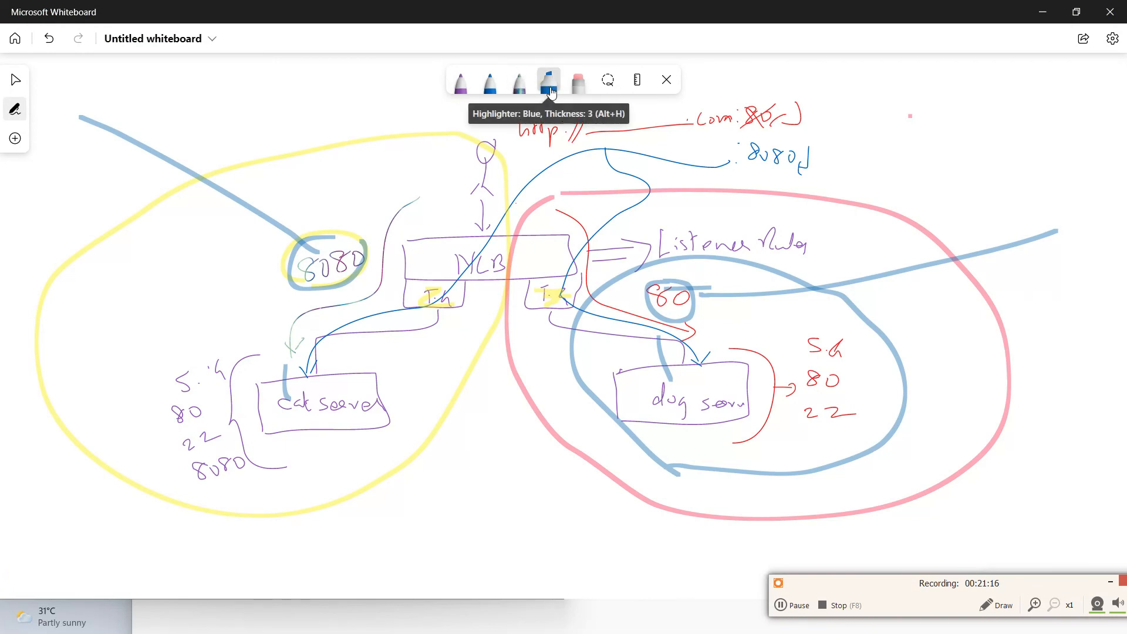
pyautogui.click(550, 89)
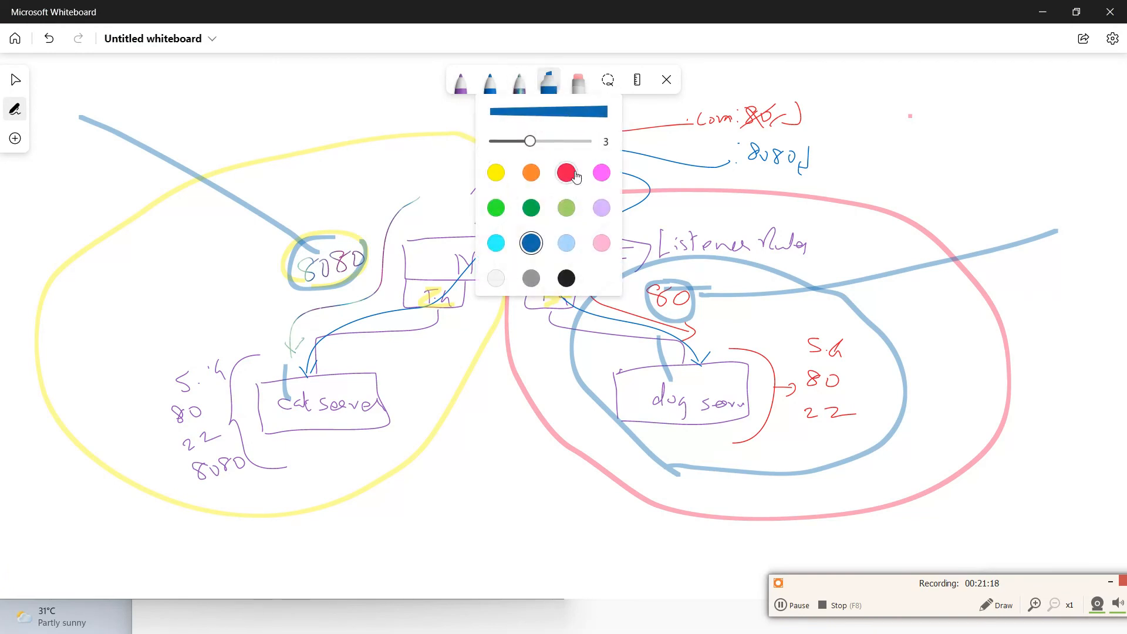
pyautogui.click(497, 245)
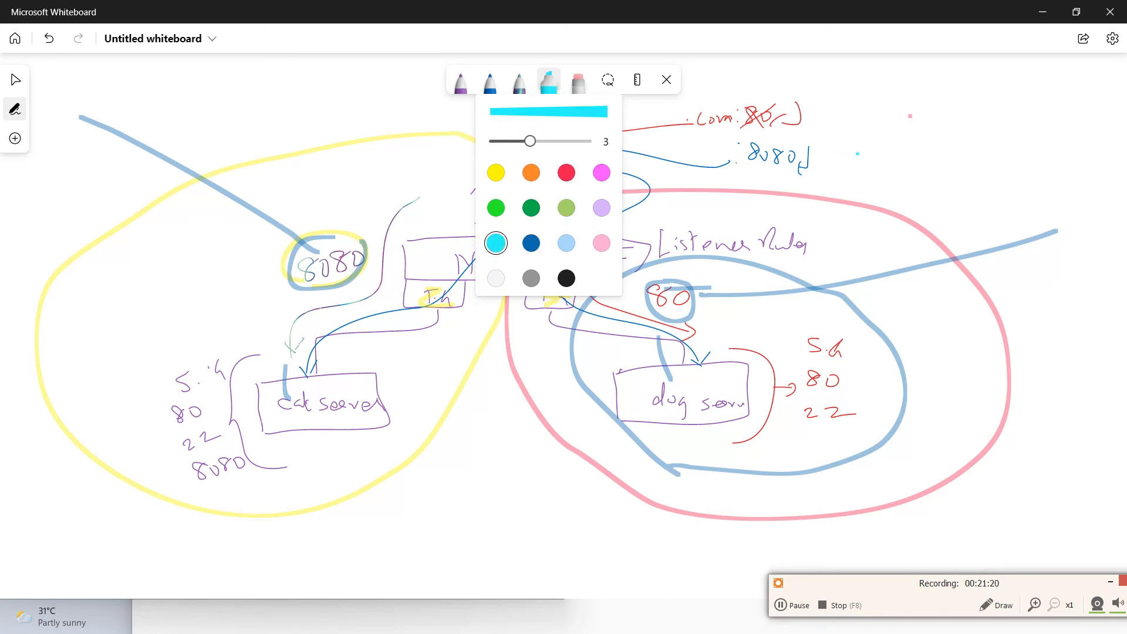
pyautogui.moveTo(896, 136)
pyautogui.mouseDown()
pyautogui.moveTo(939, 170)
pyautogui.moveTo(1074, 426)
pyautogui.moveTo(828, 570)
pyautogui.moveTo(611, 536)
pyautogui.moveTo(494, 356)
pyautogui.moveTo(519, 206)
pyautogui.moveTo(679, 146)
pyautogui.moveTo(904, 146)
pyautogui.mouseUp()
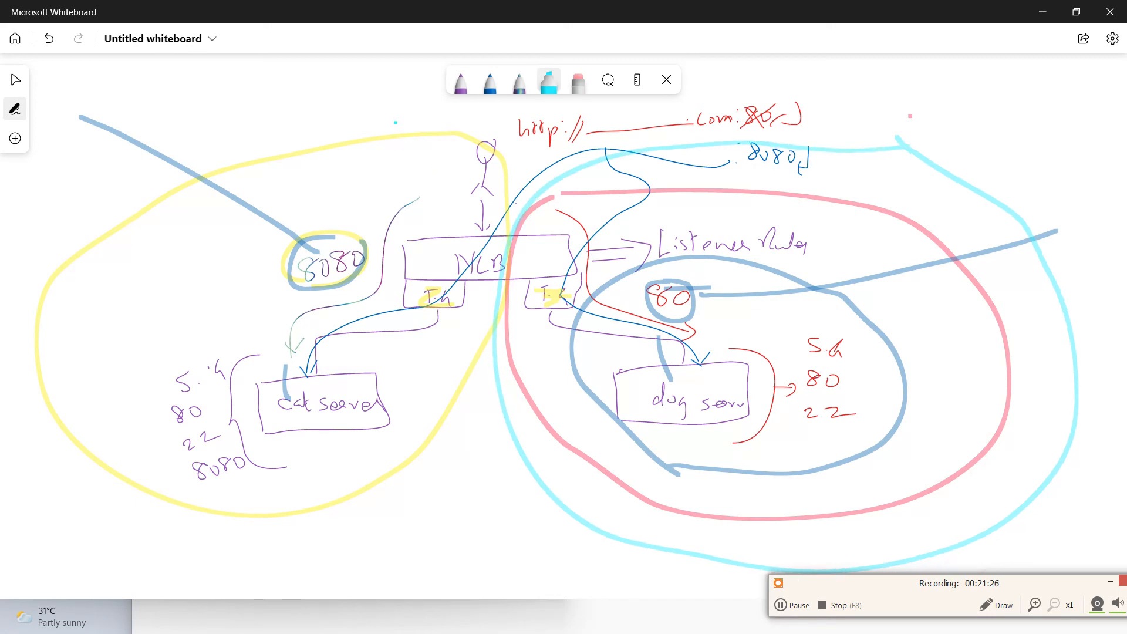
pyautogui.moveTo(392, 114)
pyautogui.mouseDown()
pyautogui.moveTo(300, 114)
pyautogui.moveTo(93, 229)
pyautogui.moveTo(121, 428)
pyautogui.moveTo(270, 543)
pyautogui.moveTo(464, 434)
pyautogui.moveTo(500, 183)
pyautogui.moveTo(440, 130)
pyautogui.moveTo(397, 120)
pyautogui.mouseUp()
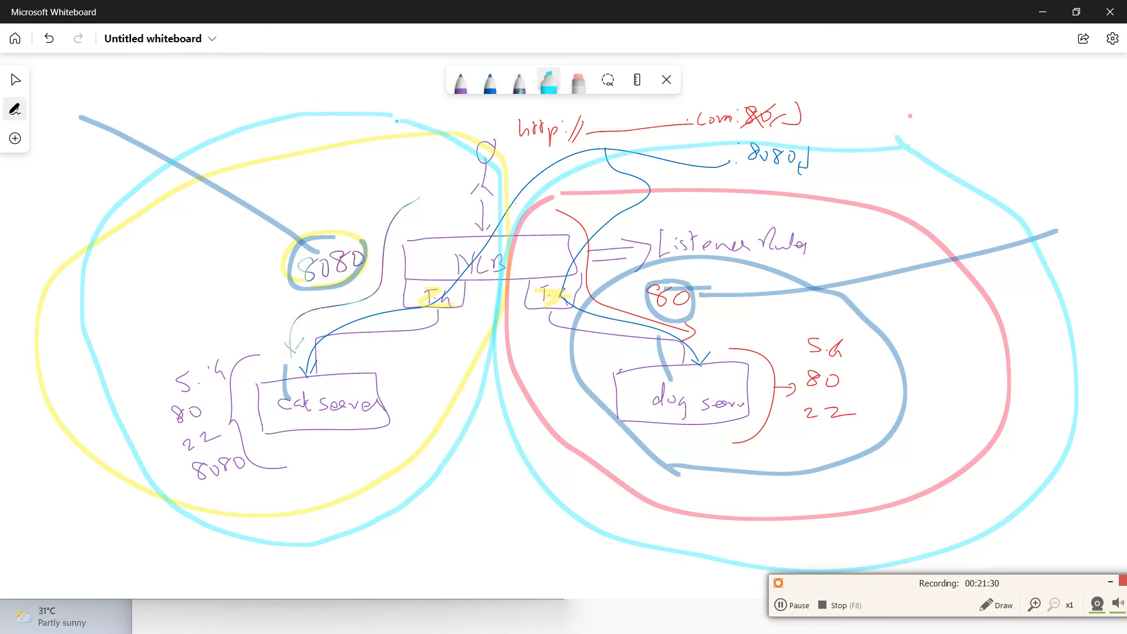
# - Return to the browser, load the Animals-NLB address with :8080 instead of /dog.html, and highlight the start of the page heading
pyautogui.hotkey('alt', 'Tab')
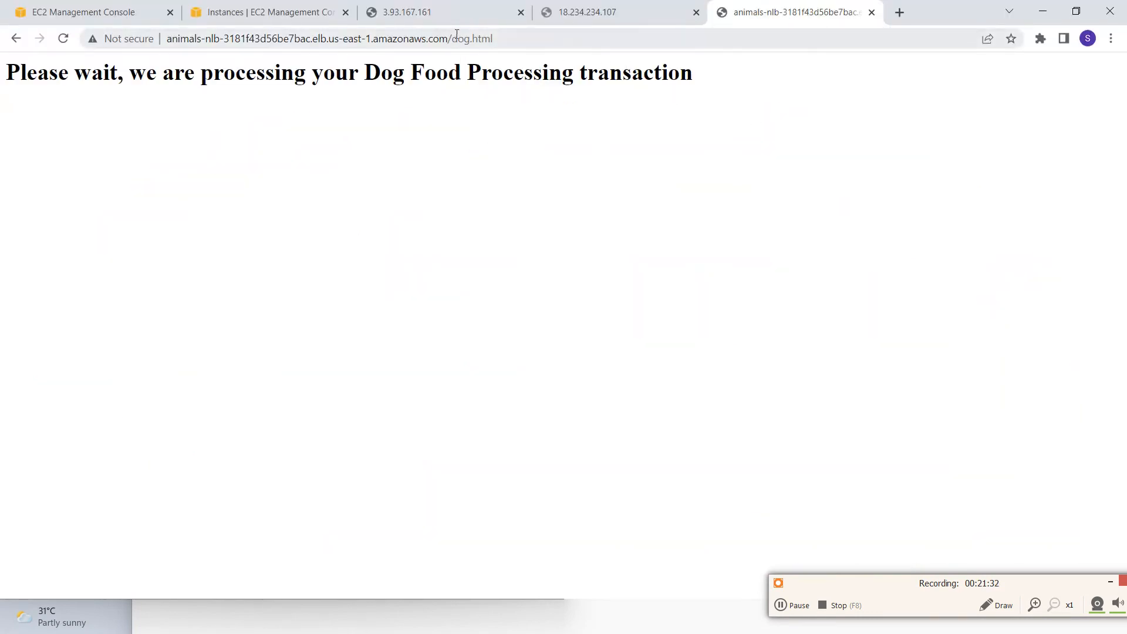
pyautogui.click(457, 38)
pyautogui.moveTo(447, 38); pyautogui.dragTo(592, 46)
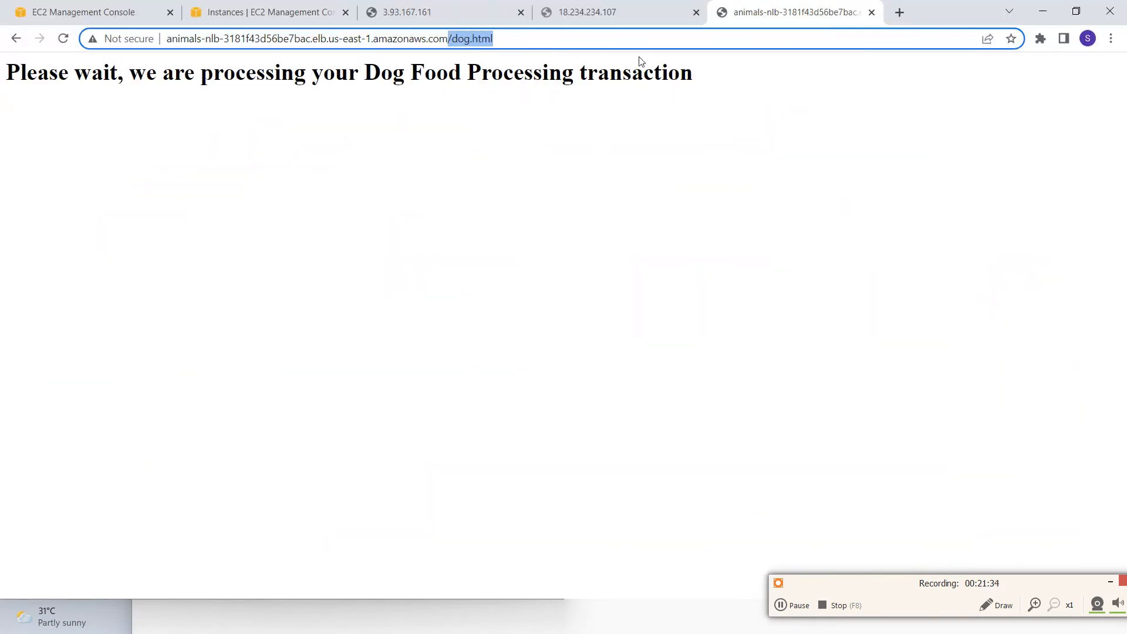
pyautogui.press('BackSpace')
pyautogui.write(':')
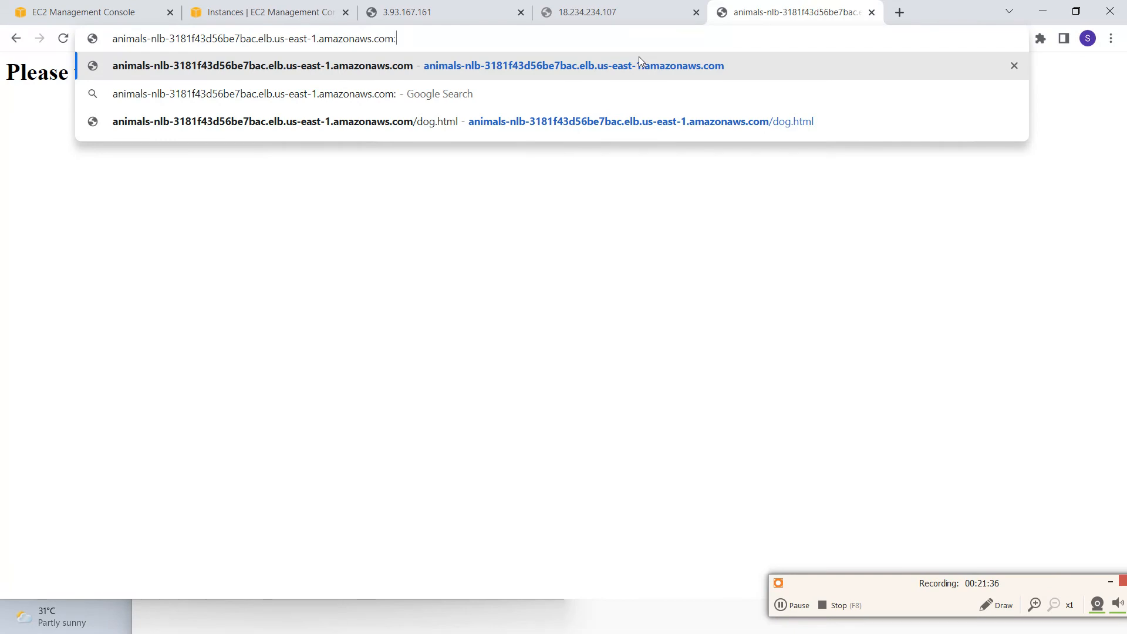
pyautogui.write('8080')
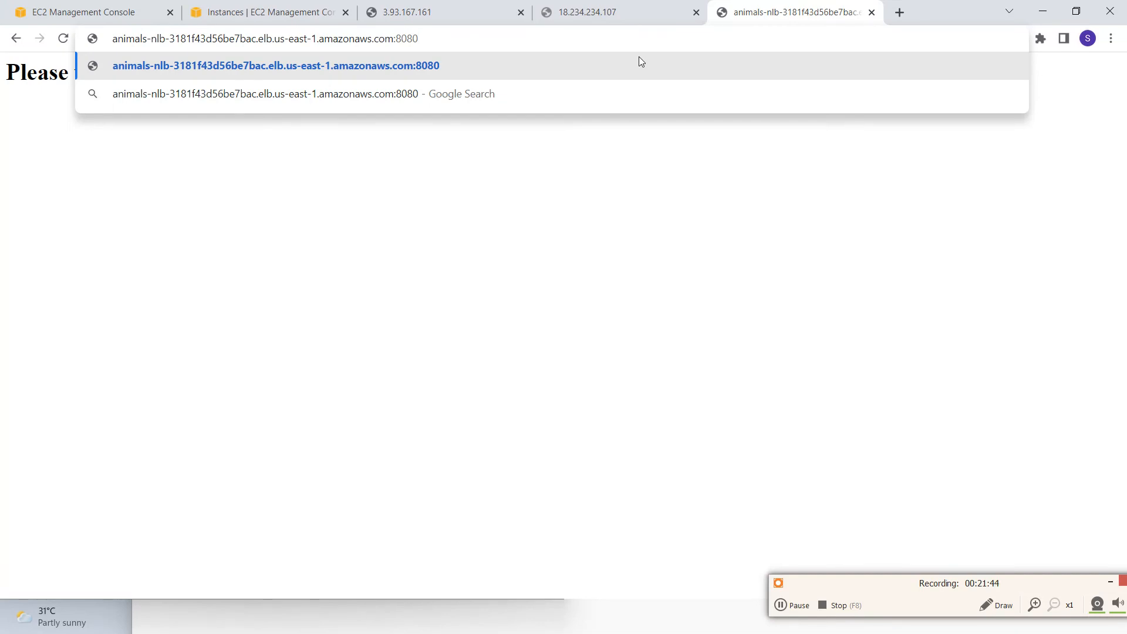
pyautogui.press('Return')
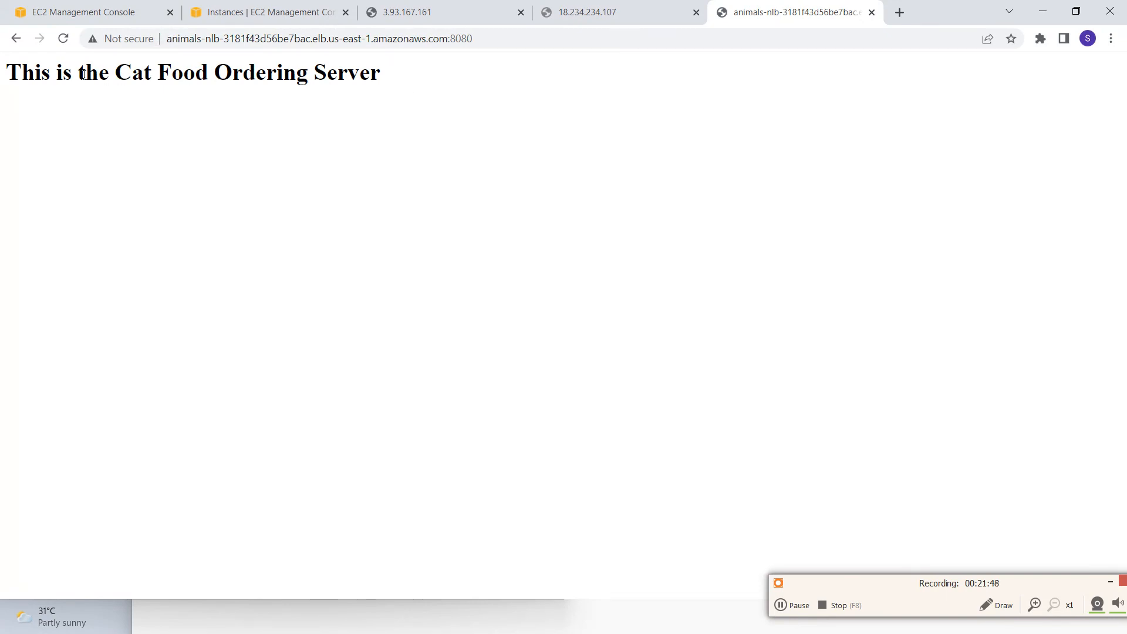
pyautogui.moveTo(84, 74); pyautogui.dragTo(2, 73)
pyautogui.click(491, 101)
# - Switch to the NLBBootStrapScript file in Notepad and place it side by side with the browser window
pyautogui.hotkey('alt', 'Tab')
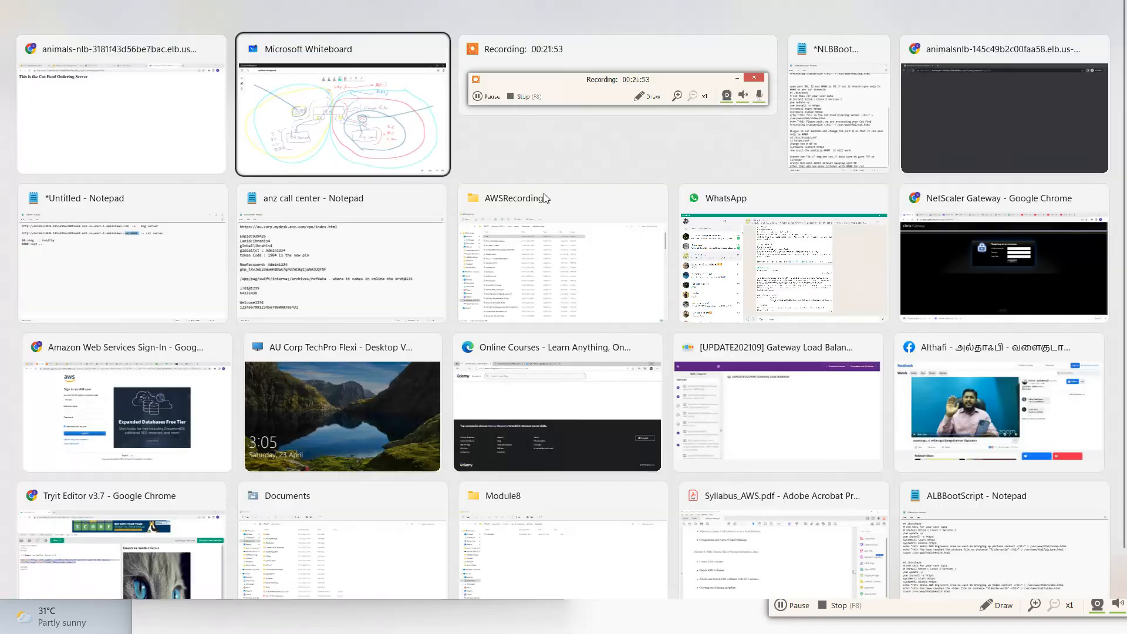
pyautogui.hotkey('alt', 'Tab')
pyautogui.hotkey('alt', 'Tab')
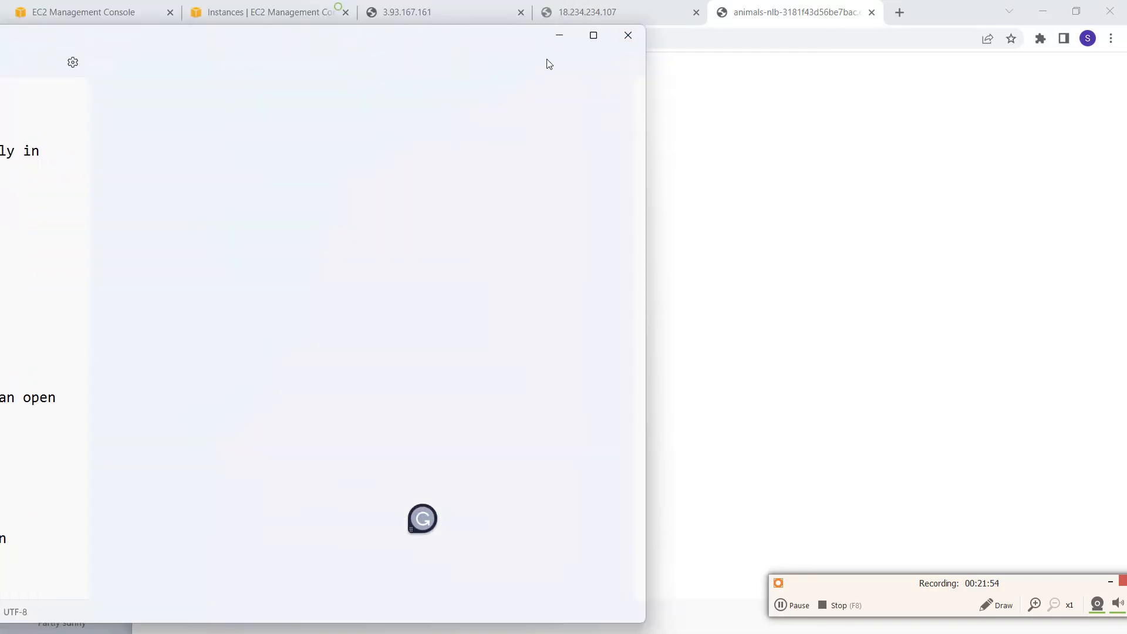
pyautogui.moveTo(684, 70); pyautogui.dragTo(1126, 96)
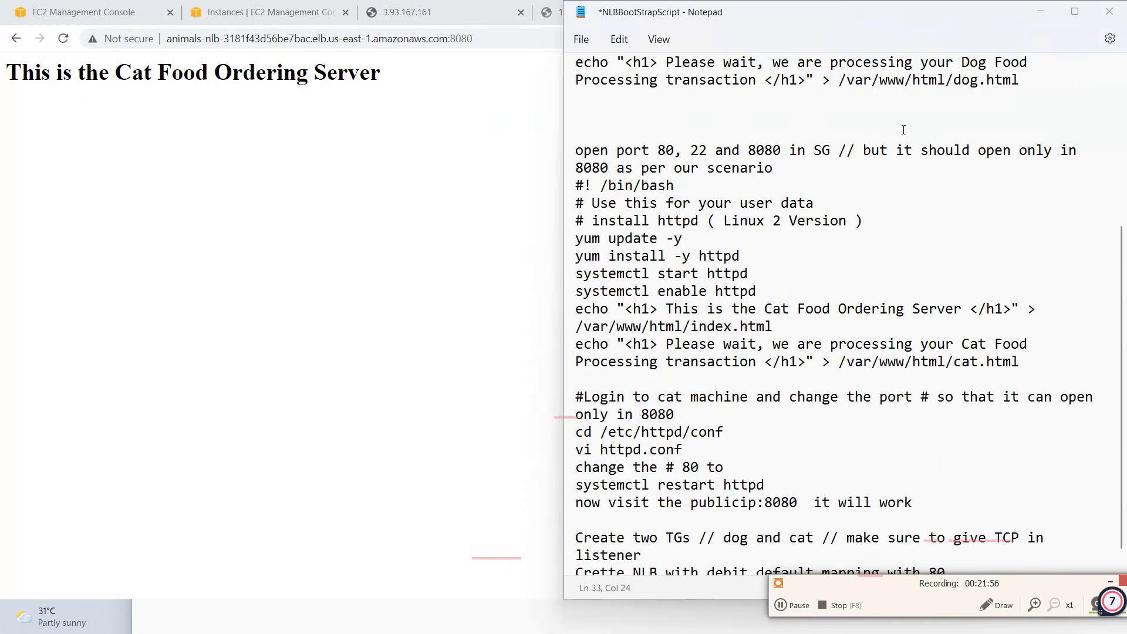
pyautogui.click(161, 121)
pyautogui.click(759, 188)
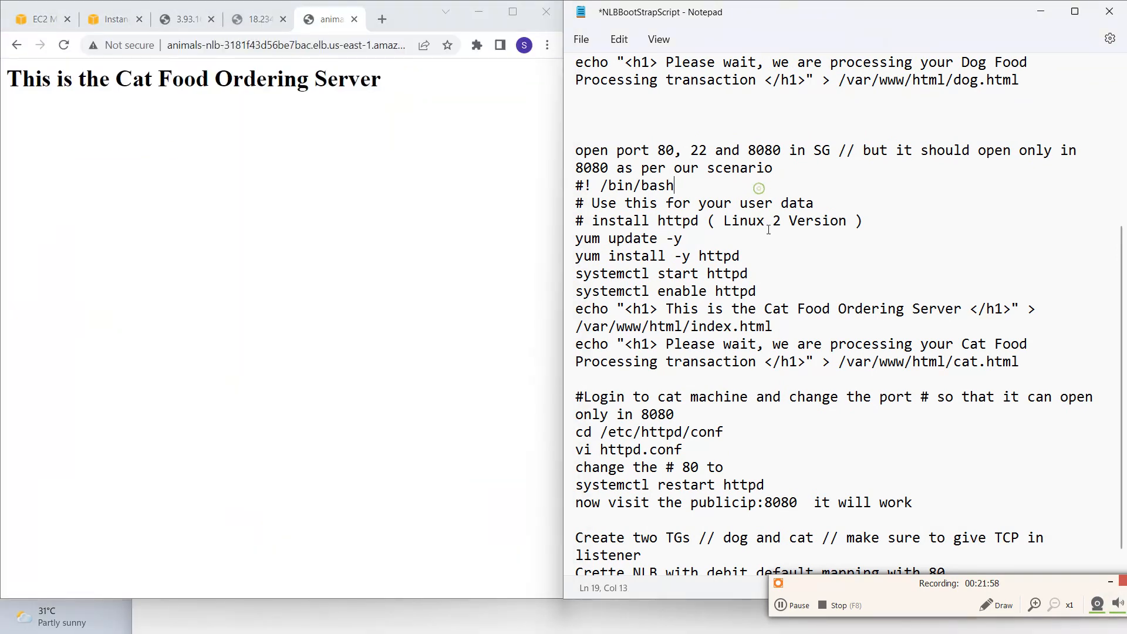
# - Compare the cat server page heading with the index.html and cat.html echo lines in the bootstrap script
pyautogui.scroll(-1, 909, 202)
pyautogui.click(887, 322)
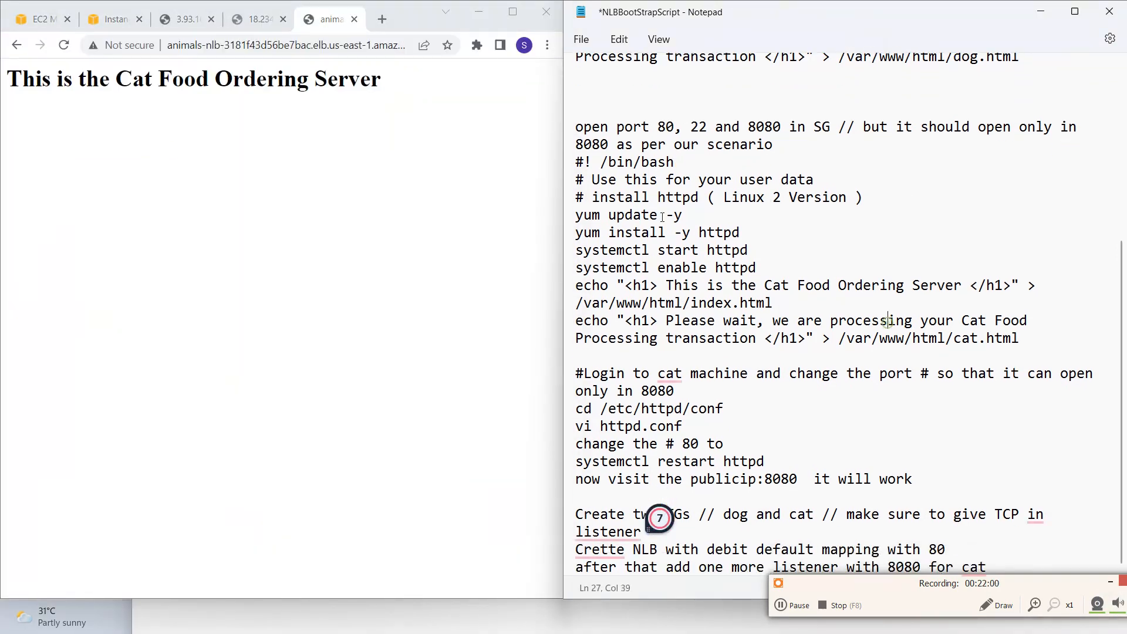
pyautogui.moveTo(723, 285); pyautogui.dragTo(963, 283)
pyautogui.moveTo(78, 79); pyautogui.dragTo(381, 80)
pyautogui.moveTo(763, 303); pyautogui.dragTo(739, 339)
pyautogui.click(952, 356)
pyautogui.click(300, 95)
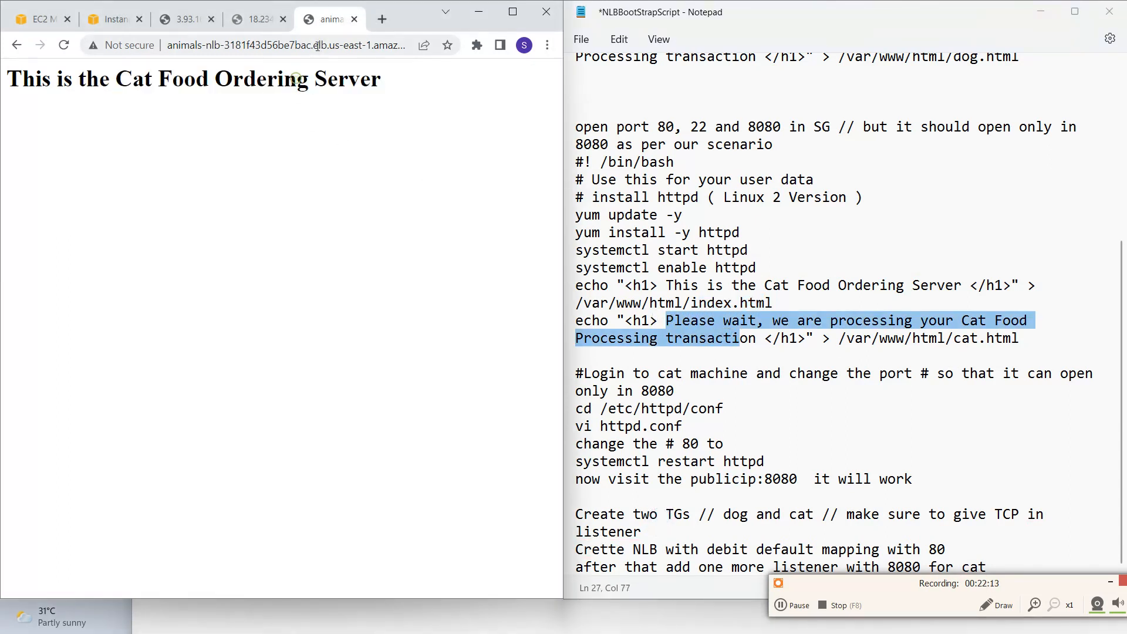
# - Maximize the browser, open /cat.html on port 8080 of the Animals-NLB address, and highlight its heading
pyautogui.click(332, 47)
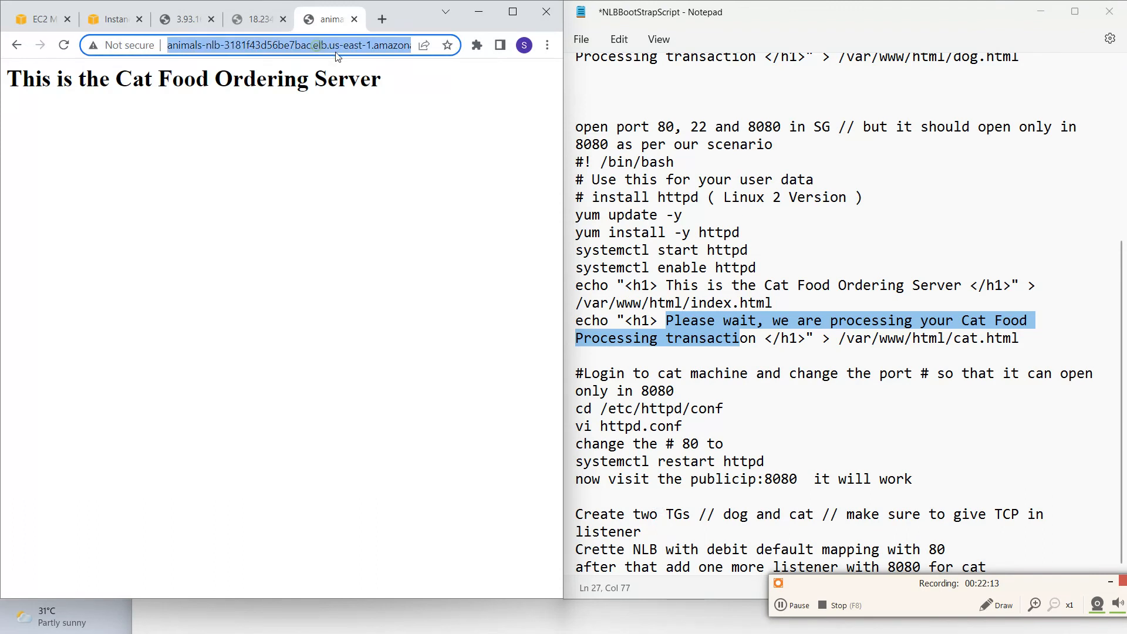
pyautogui.click(513, 14)
pyautogui.click(536, 40)
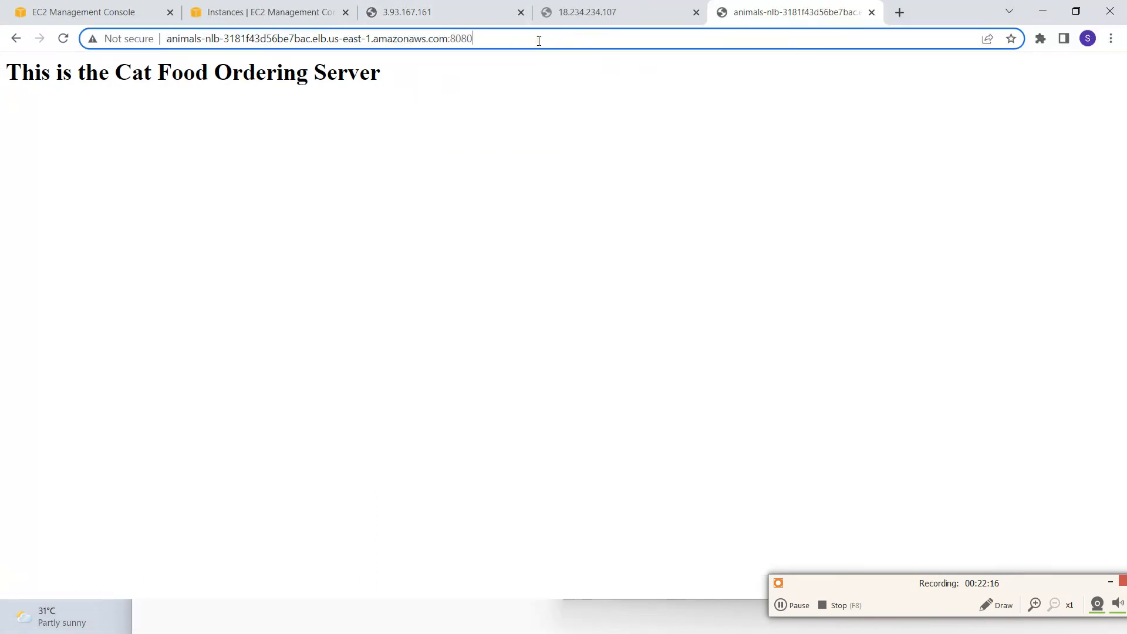
pyautogui.write('/cat.html')
pyautogui.press('Return')
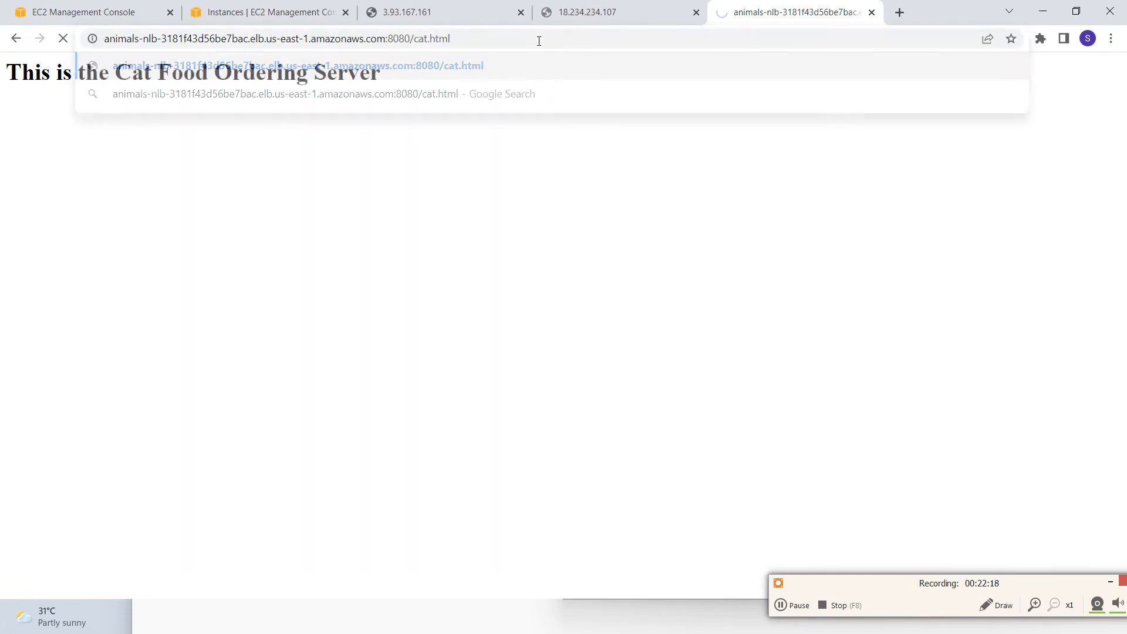
pyautogui.moveTo(174, 79); pyautogui.dragTo(799, 91)
pyautogui.click(600, 86)
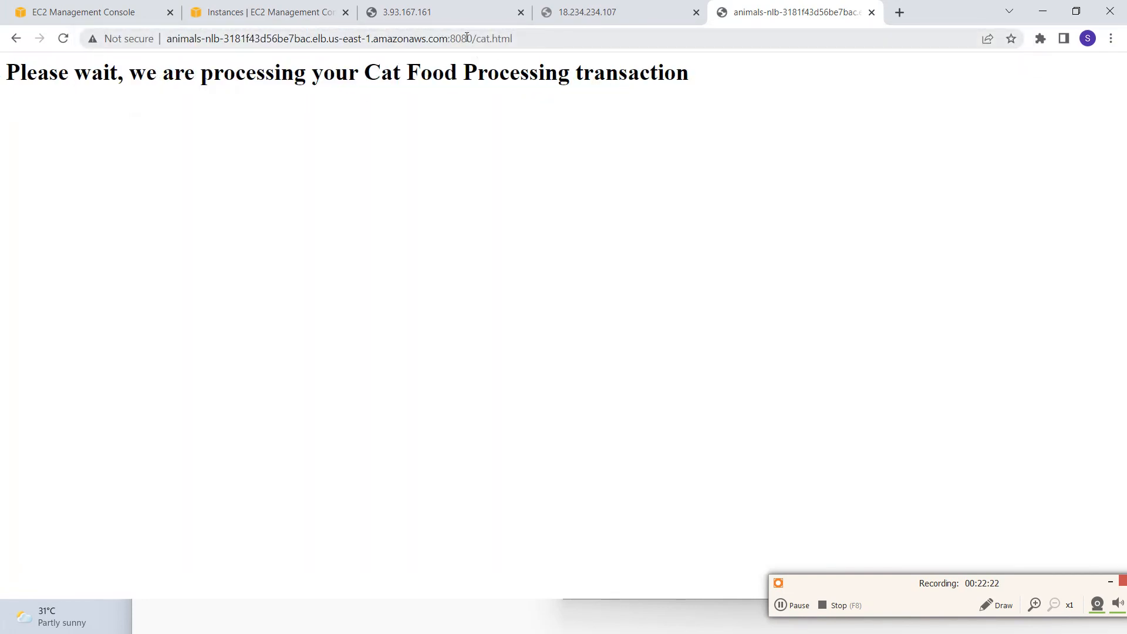
# - Remove :8080 from the Animals-NLB address and try to load /cat.html on the default port
pyautogui.doubleClick(453, 38)
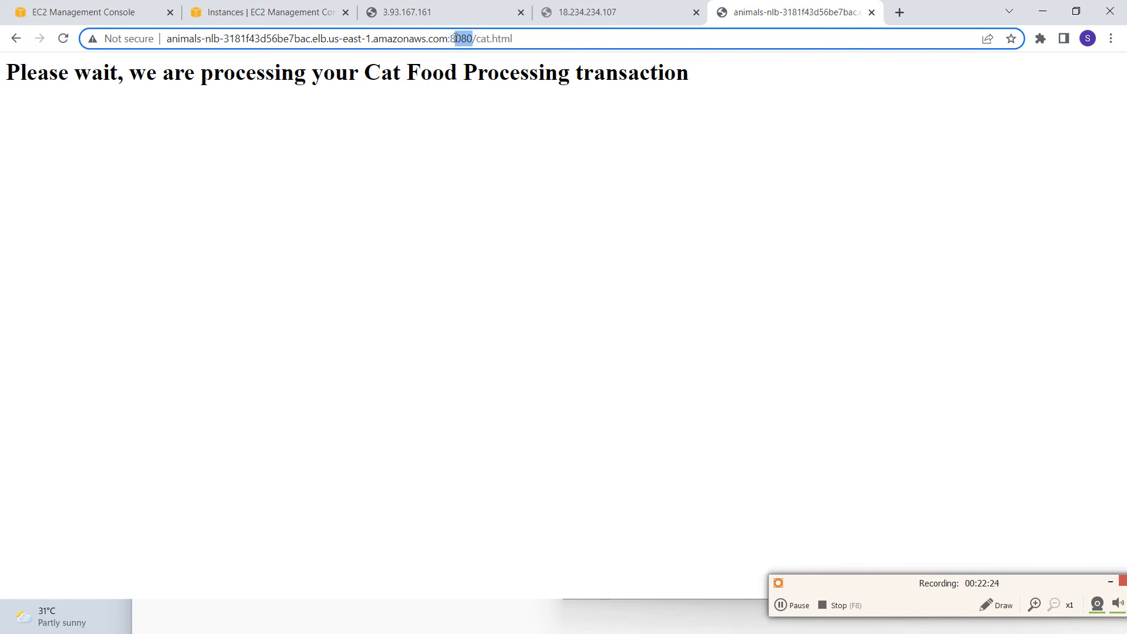
pyautogui.click(452, 38)
pyautogui.press('BackSpace')
pyautogui.press('BackSpace')
pyautogui.press('BackSpace')
pyautogui.press('BackSpace')
pyautogui.press('BackSpace')
pyautogui.press('Return')
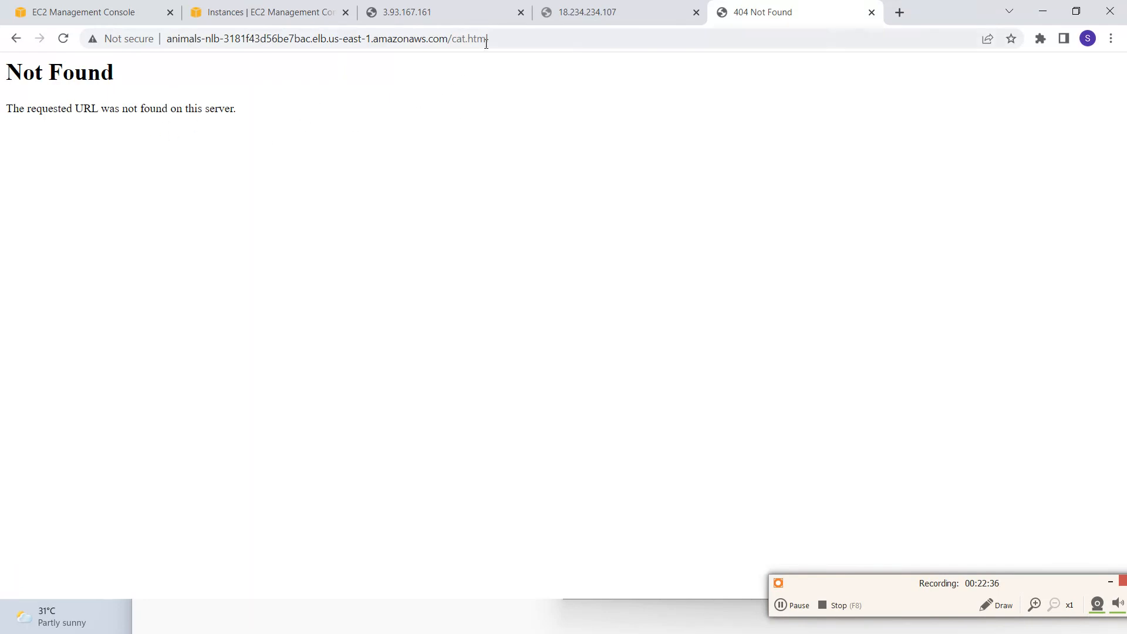
# - Replace the /cat.html path with port :80 and load the Animals-NLB home page
pyautogui.click(508, 38)
pyautogui.click(513, 39)
pyautogui.press('BackSpace')
pyautogui.press('BackSpace')
pyautogui.press('BackSpace')
pyautogui.press('BackSpace')
pyautogui.press('BackSpace')
pyautogui.press('BackSpace')
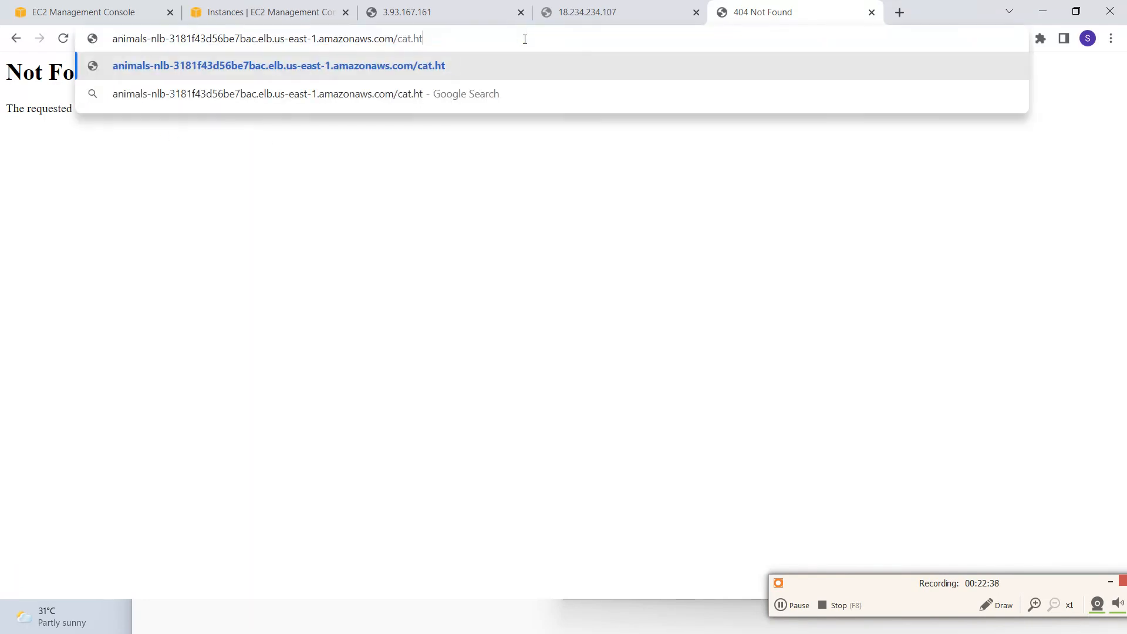
pyautogui.press('BackSpace')
pyautogui.press('BackSpace')
pyautogui.press('BackSpace')
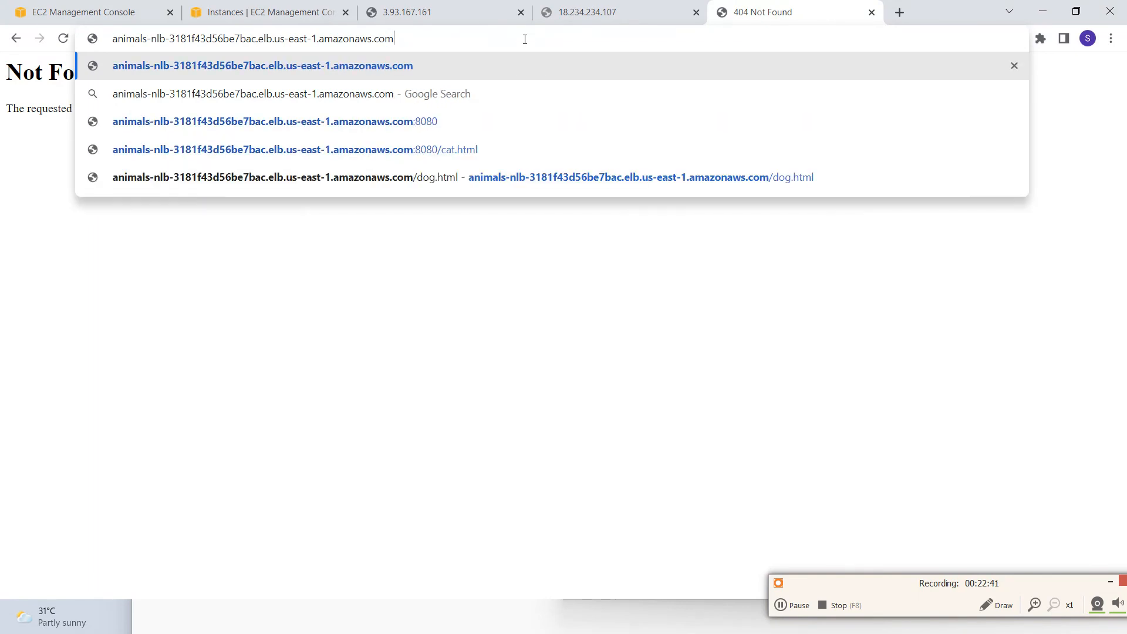
pyautogui.write(':80')
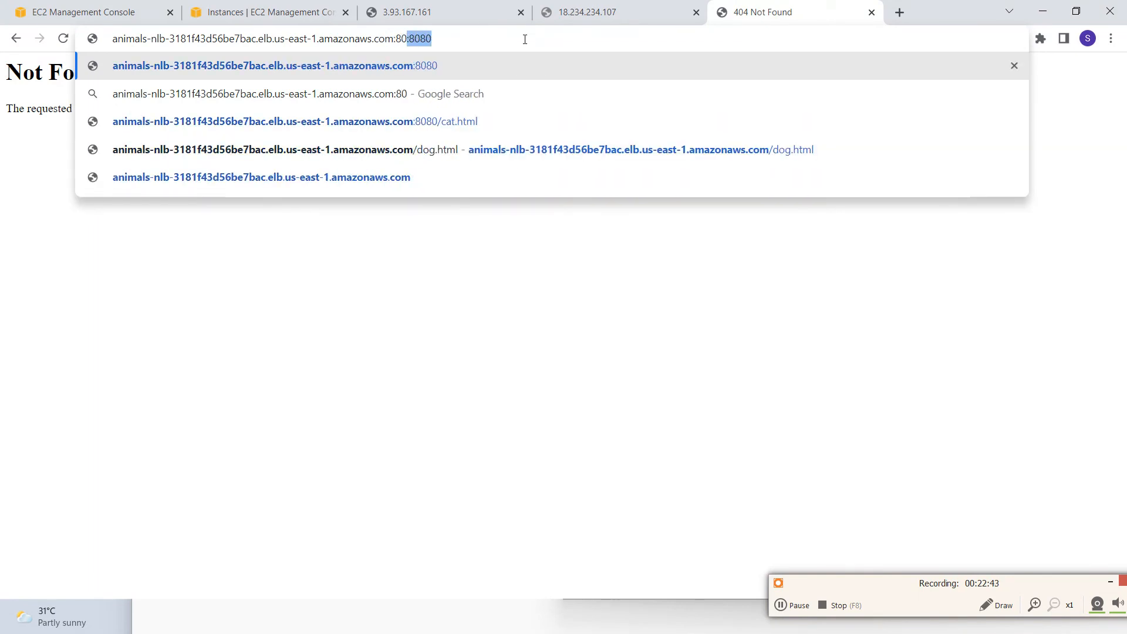
pyautogui.press('Delete')
pyautogui.press('Return')
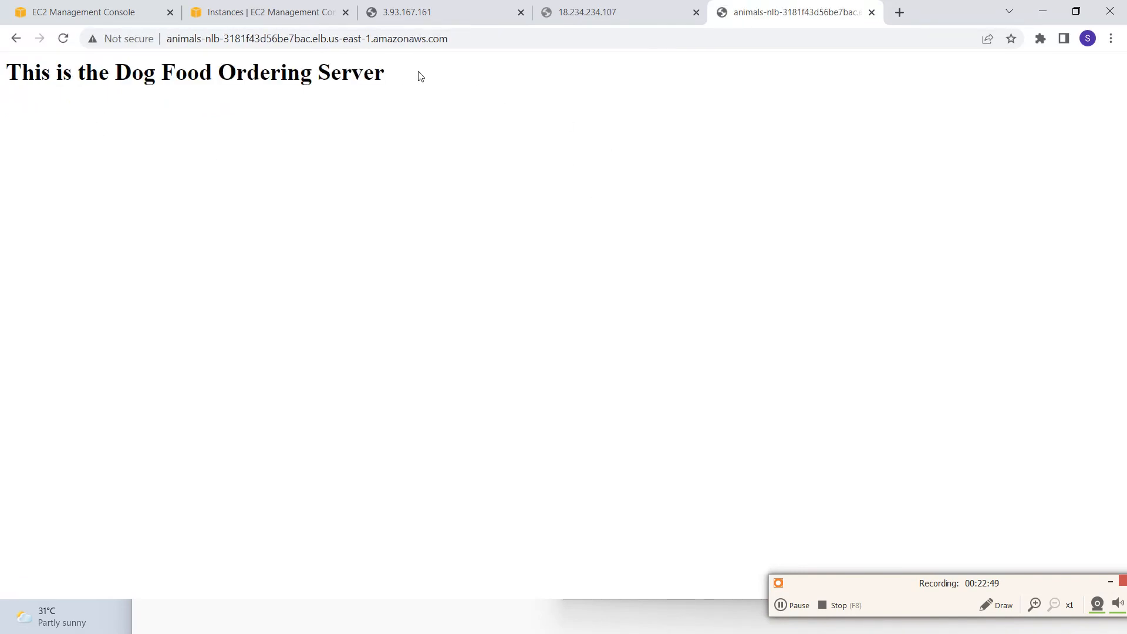
# - Append :8080 to the Animals-NLB address and load the cat server's home page
pyautogui.click(487, 41)
pyautogui.click(488, 41)
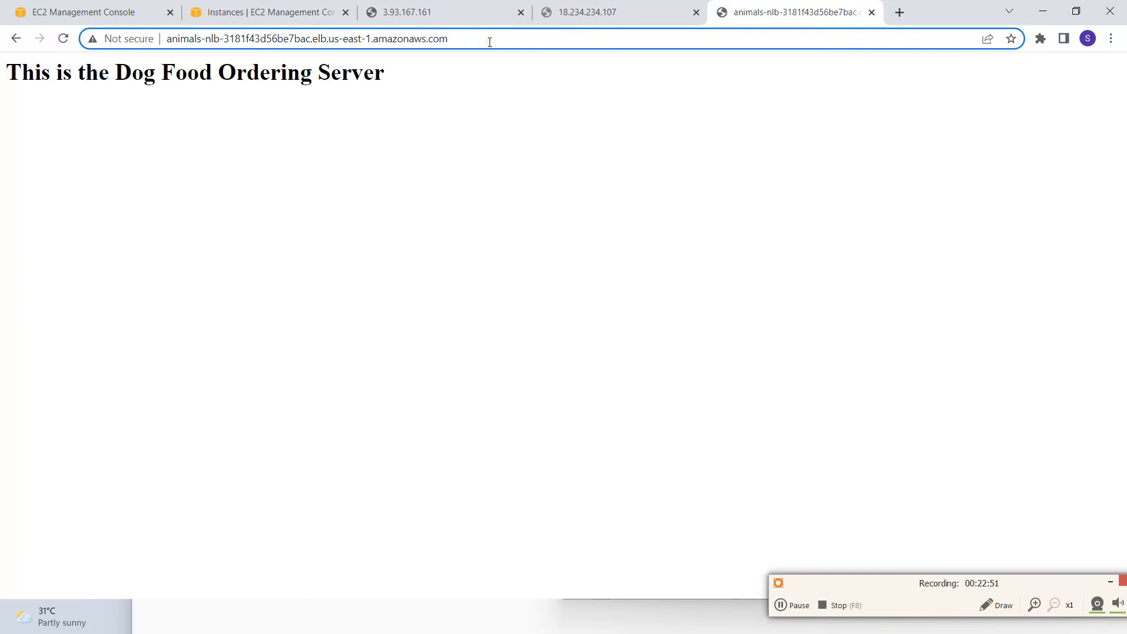
pyautogui.write(':8080')
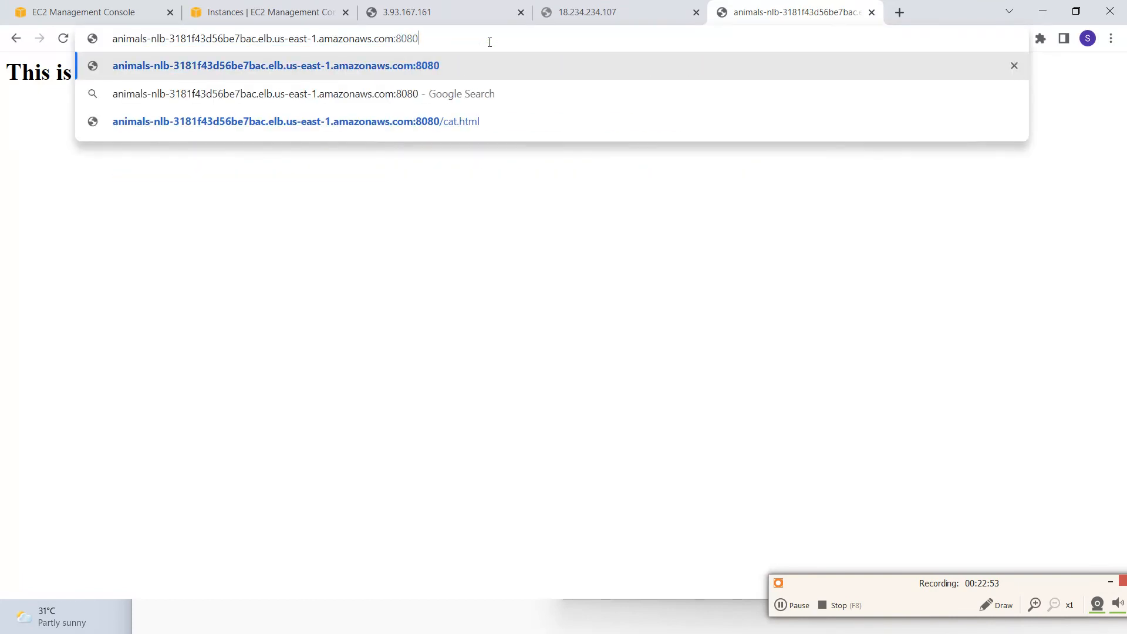
pyautogui.press('Return')
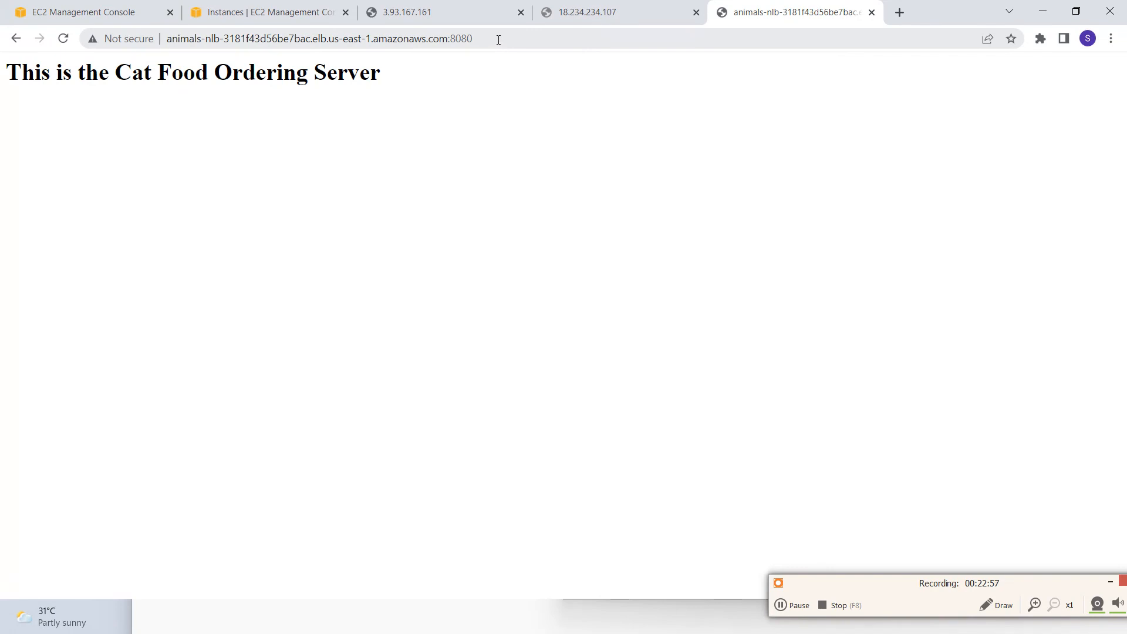
# - Append /cat.html to the Animals-NLB address on port 8080 and load the cat subpage
pyautogui.click(497, 40)
pyautogui.click(502, 40)
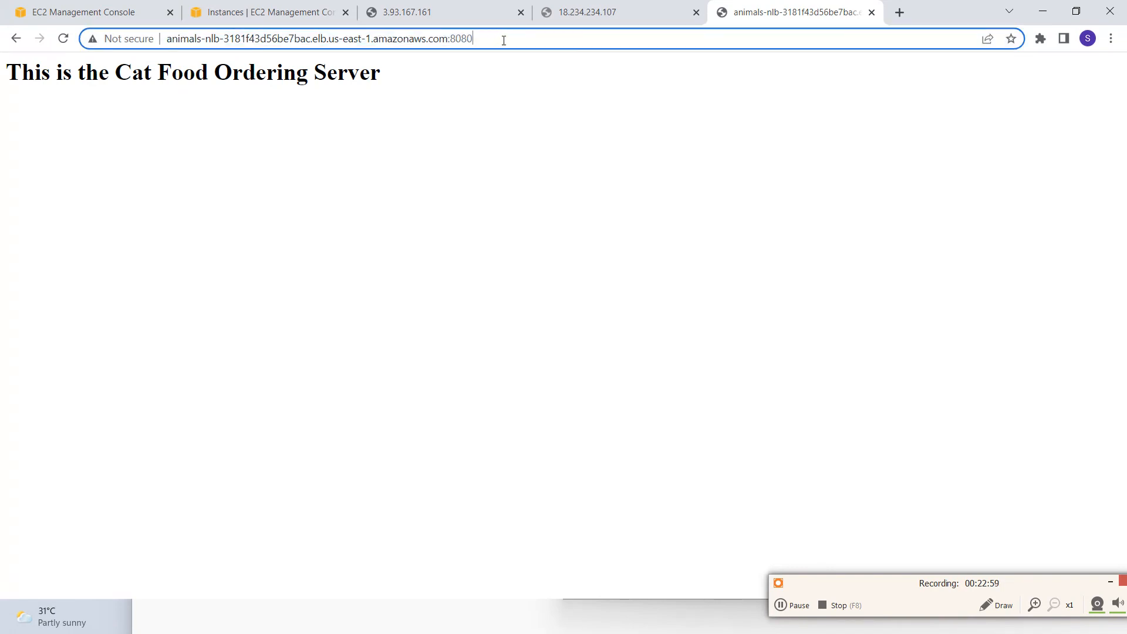
pyautogui.write('/cat.h')
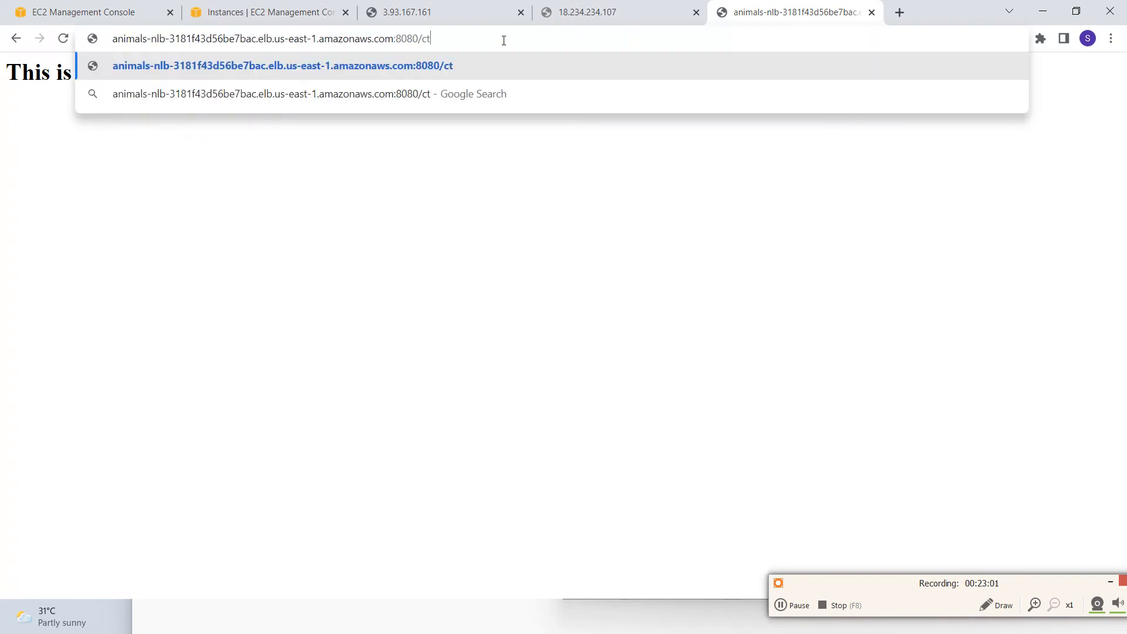
pyautogui.write('tml')
pyautogui.press('Return')
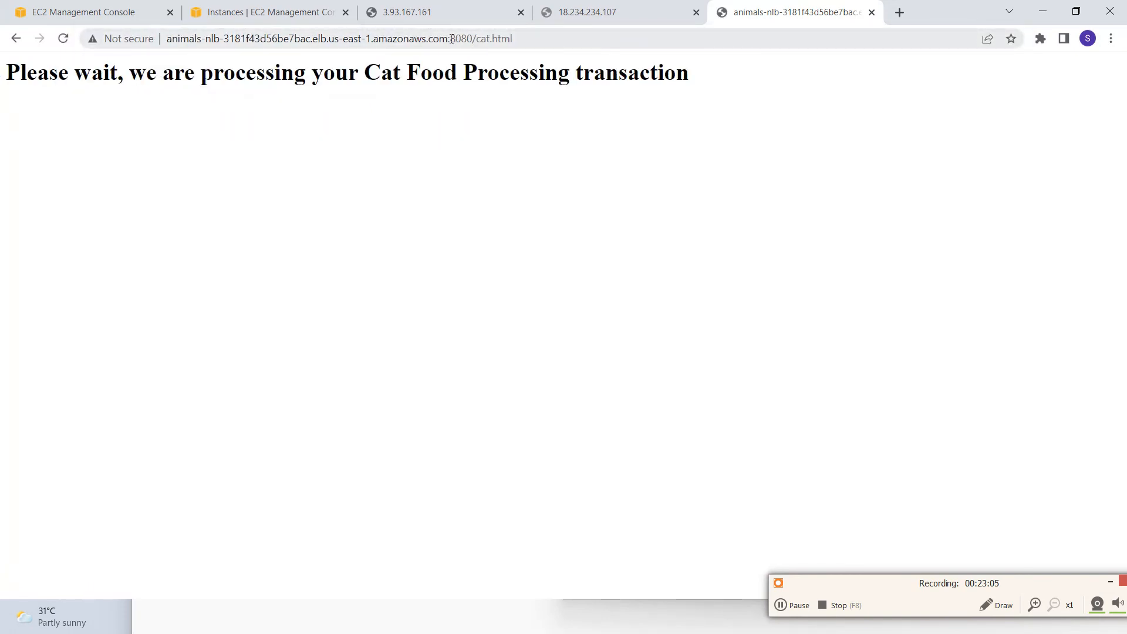
# - Remove the 8080 port and /cat.html path from the Animals-NLB address and load the home page on the default port
pyautogui.moveTo(451, 38); pyautogui.dragTo(531, 39)
pyautogui.press('BackSpace')
pyautogui.press('BackSpace')
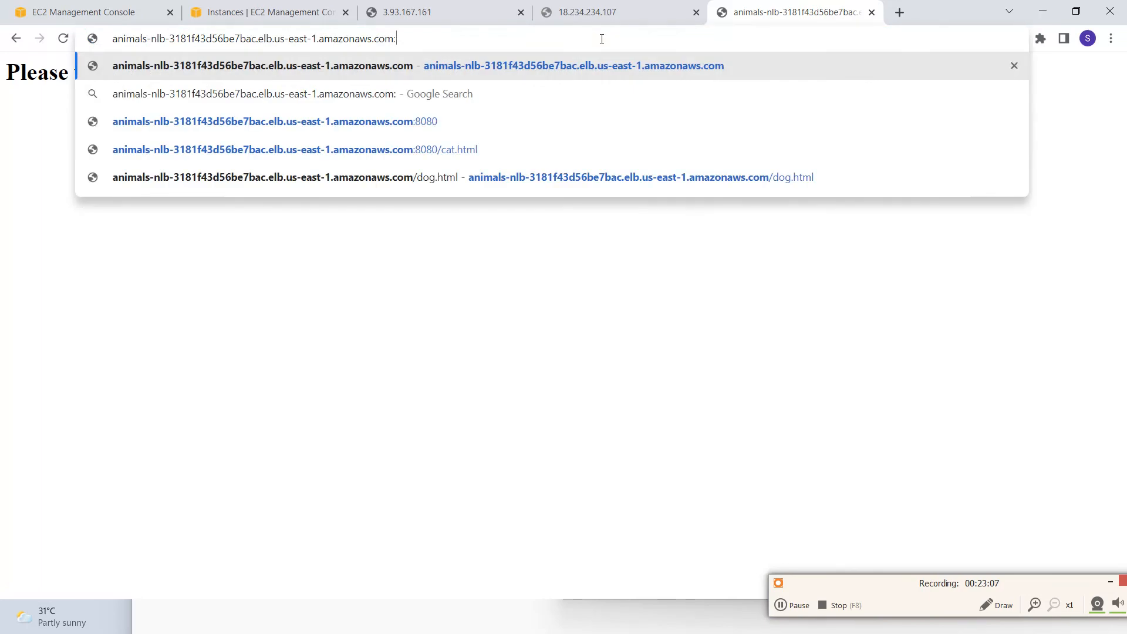
pyautogui.press('Return')
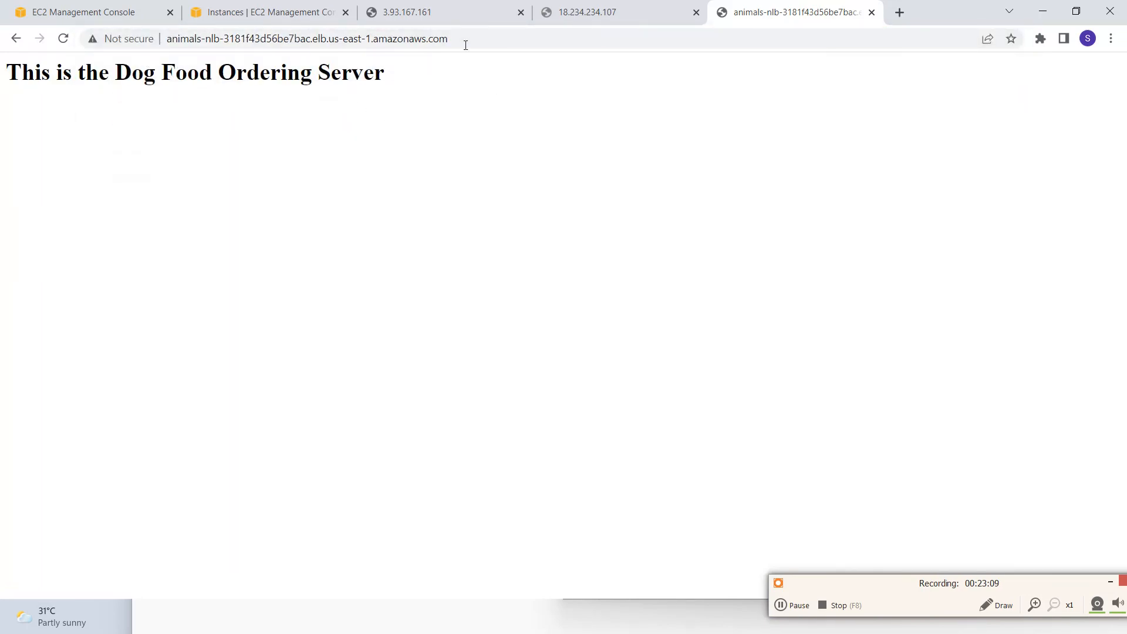
# - Append :8080/dog.html to the Animals-NLB address and try to load the dog subpage through the cat server's port
pyautogui.click(472, 42)
pyautogui.click(485, 41)
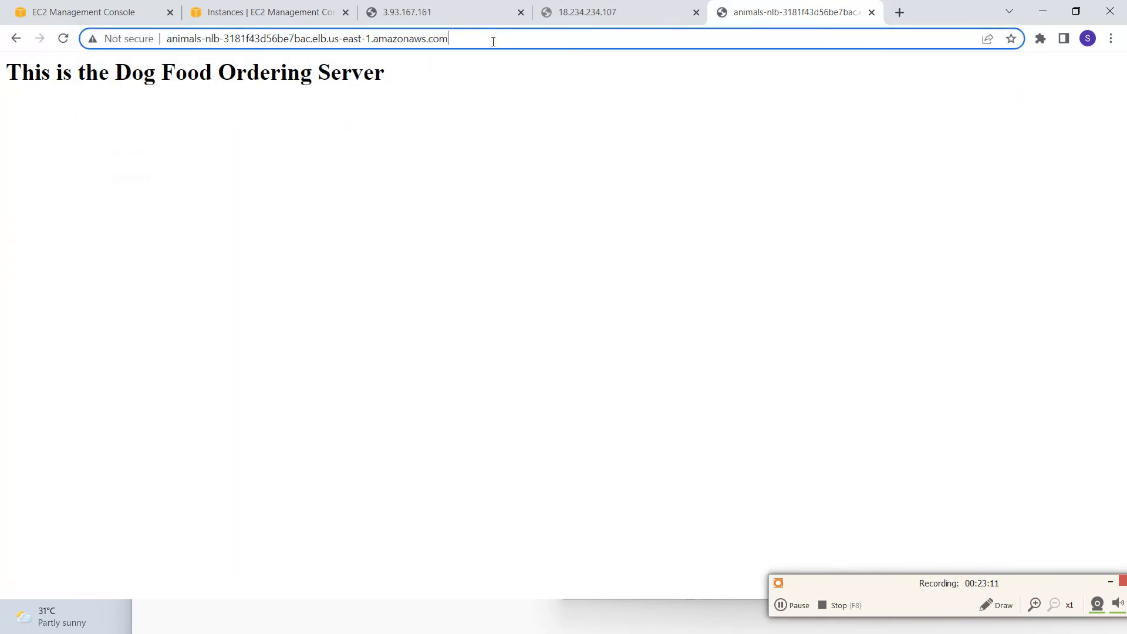
pyautogui.write(':8080')
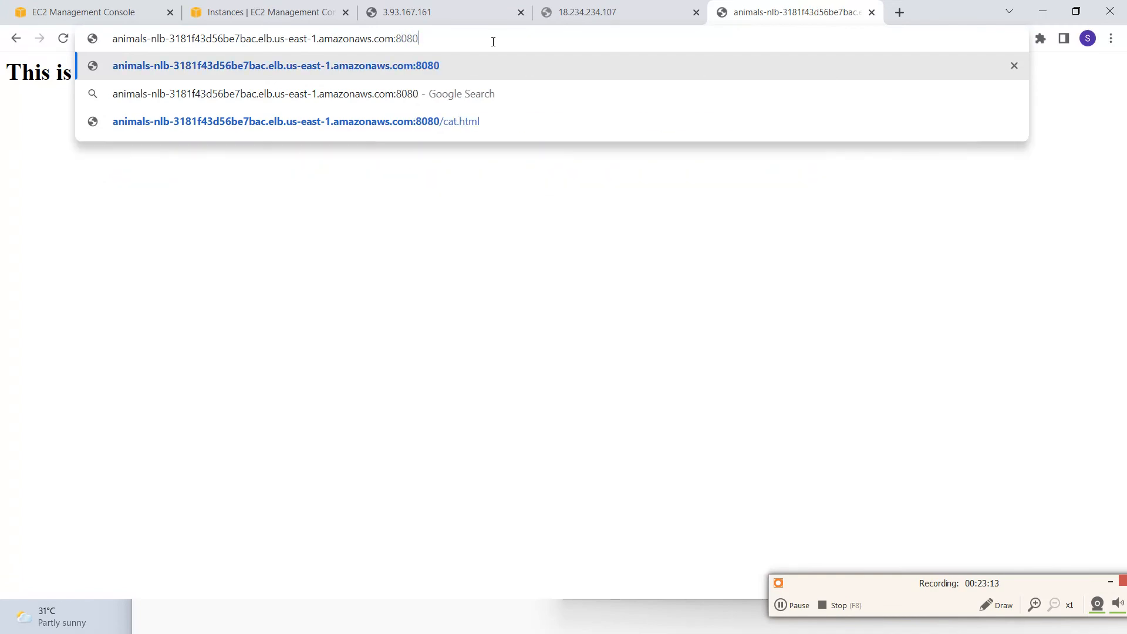
pyautogui.write('/dog.html')
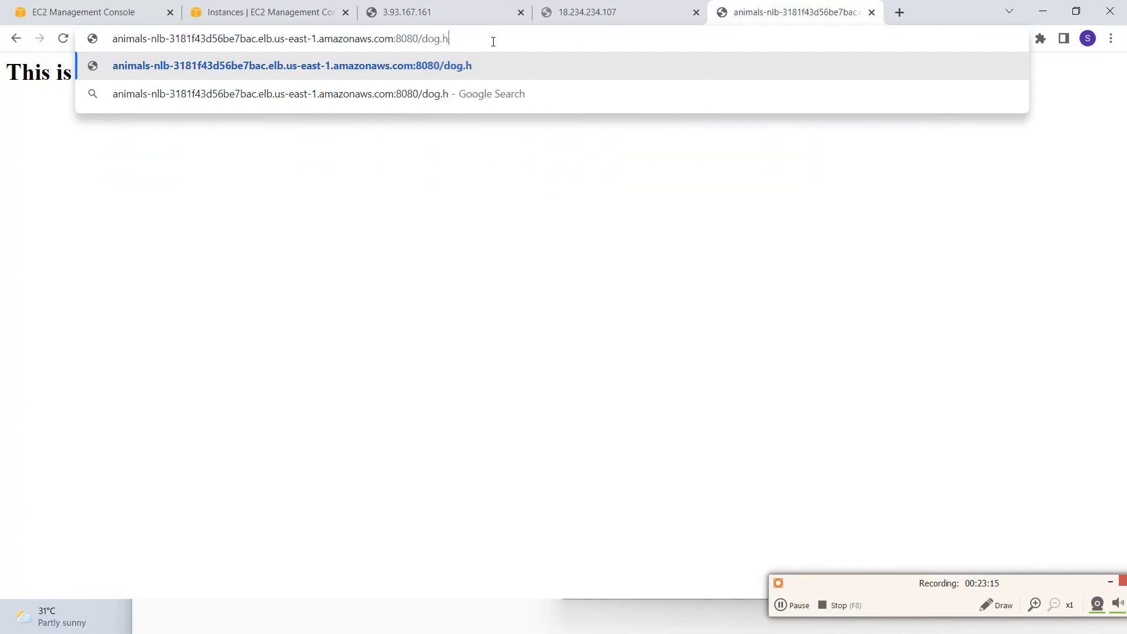
pyautogui.press('Return')
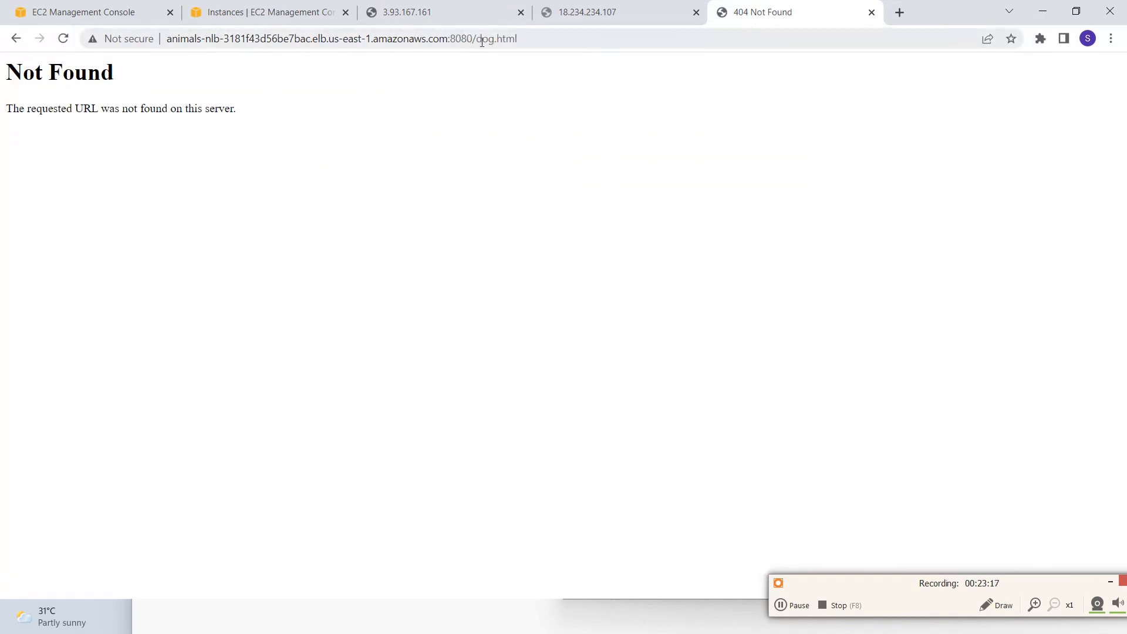
# - Replace dog with cat in the port 8080 address and load /cat.html
pyautogui.moveTo(469, 38); pyautogui.dragTo(452, 38)
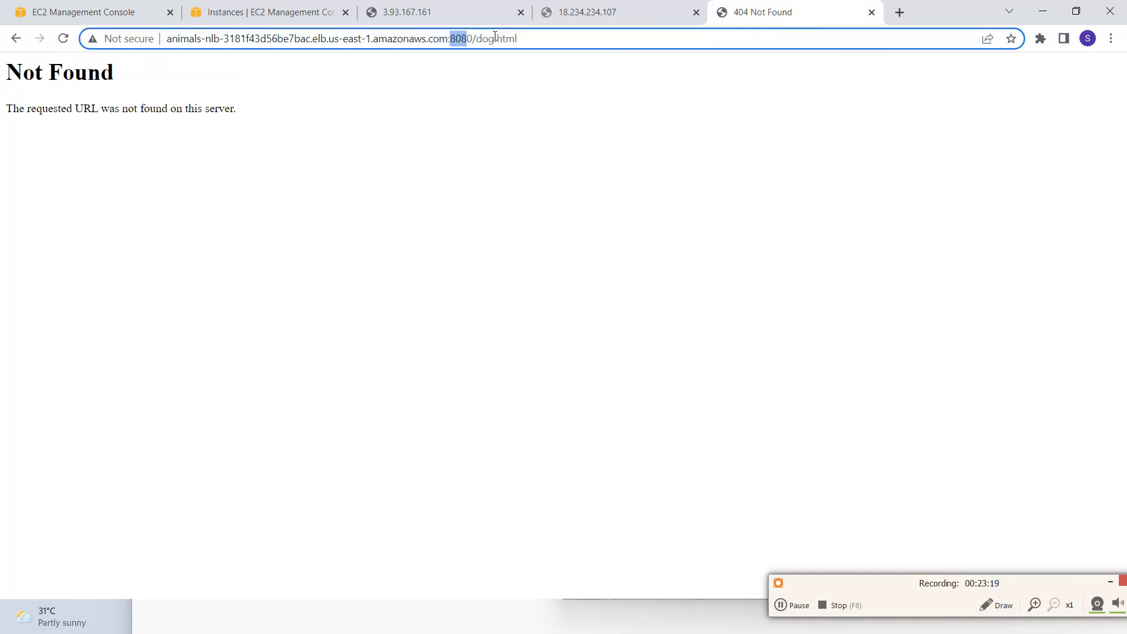
pyautogui.click(495, 36)
pyautogui.moveTo(521, 38); pyautogui.dragTo(506, 38)
pyautogui.doubleClick(494, 38)
pyautogui.write('c')
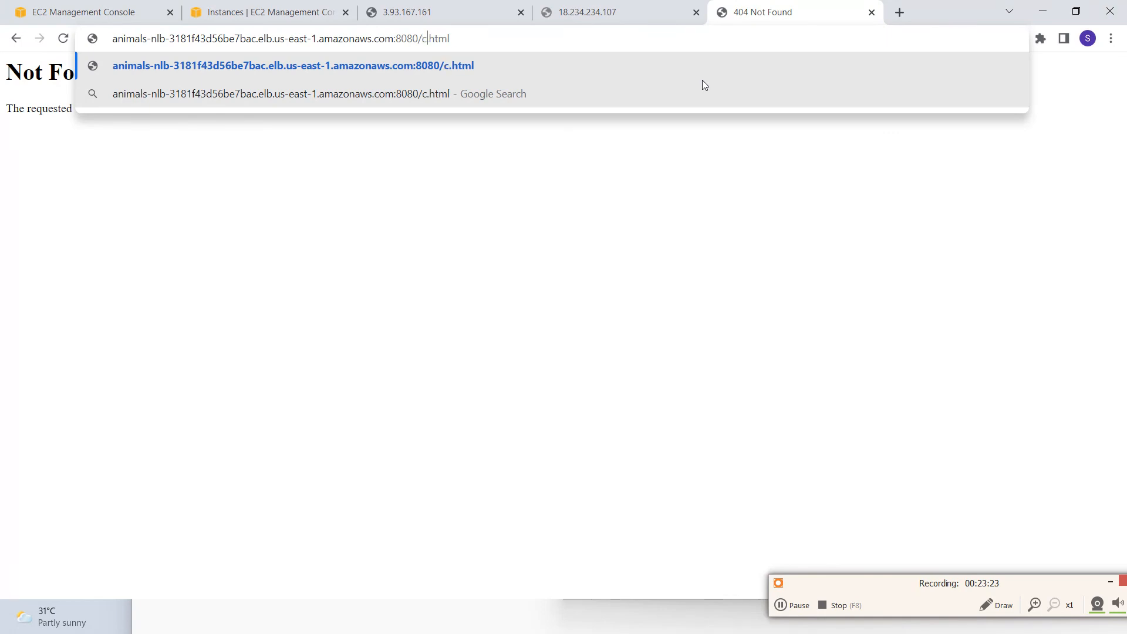
pyautogui.write('at')
pyautogui.press('Return')
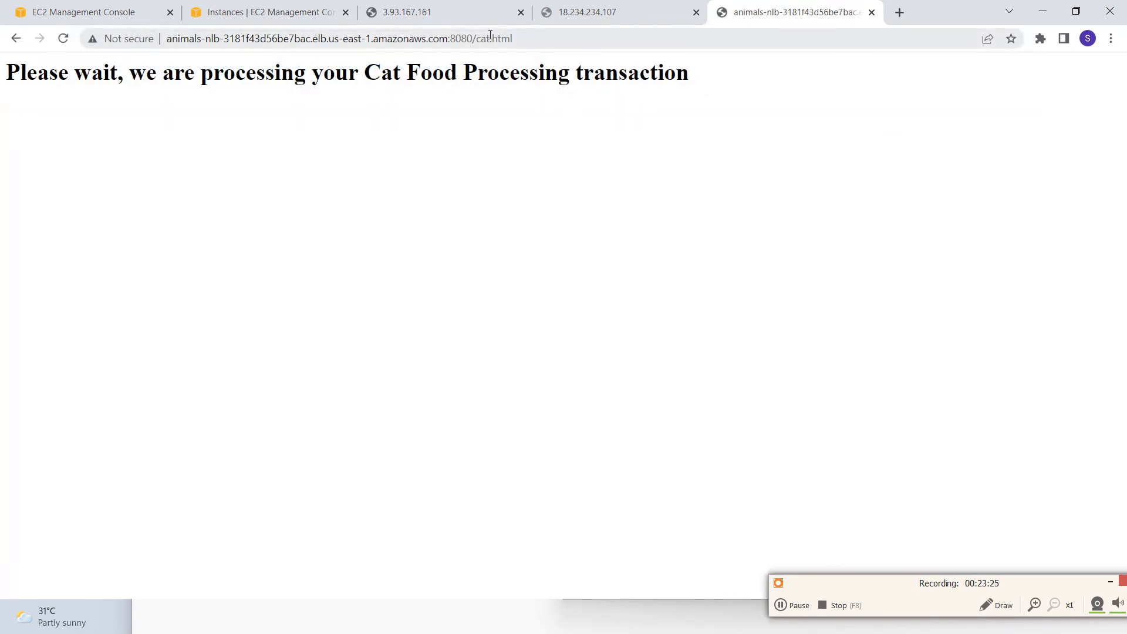
# - Change the port in the Animals-NLB address to 80 and try to load /cat.html
pyautogui.moveTo(464, 38); pyautogui.dragTo(609, 45)
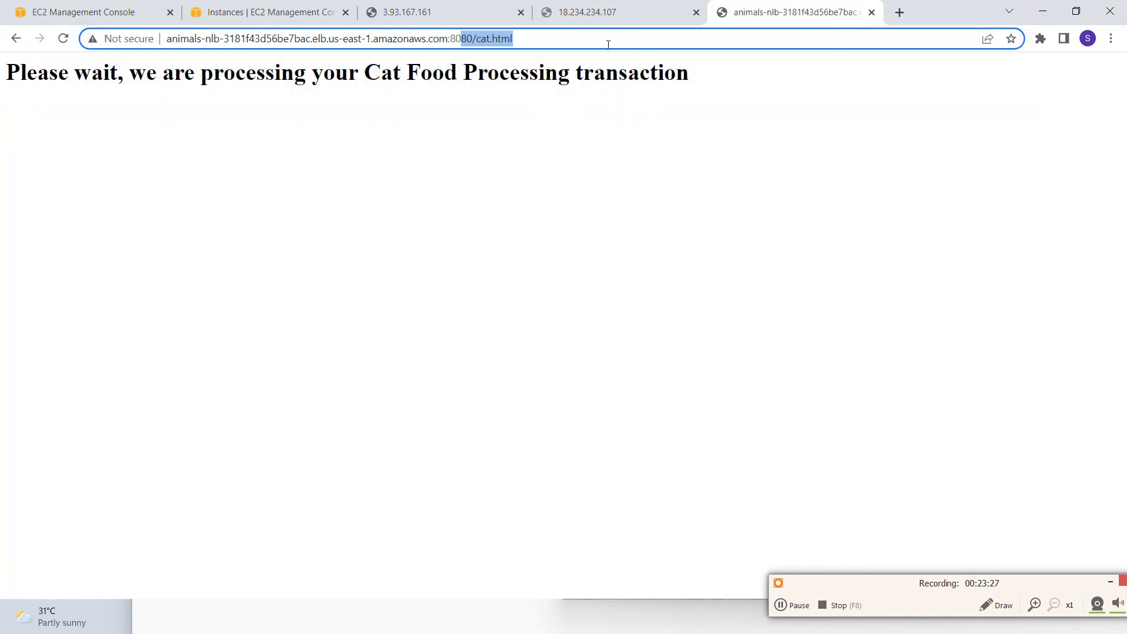
pyautogui.press('BackSpace')
pyautogui.write('/ca')
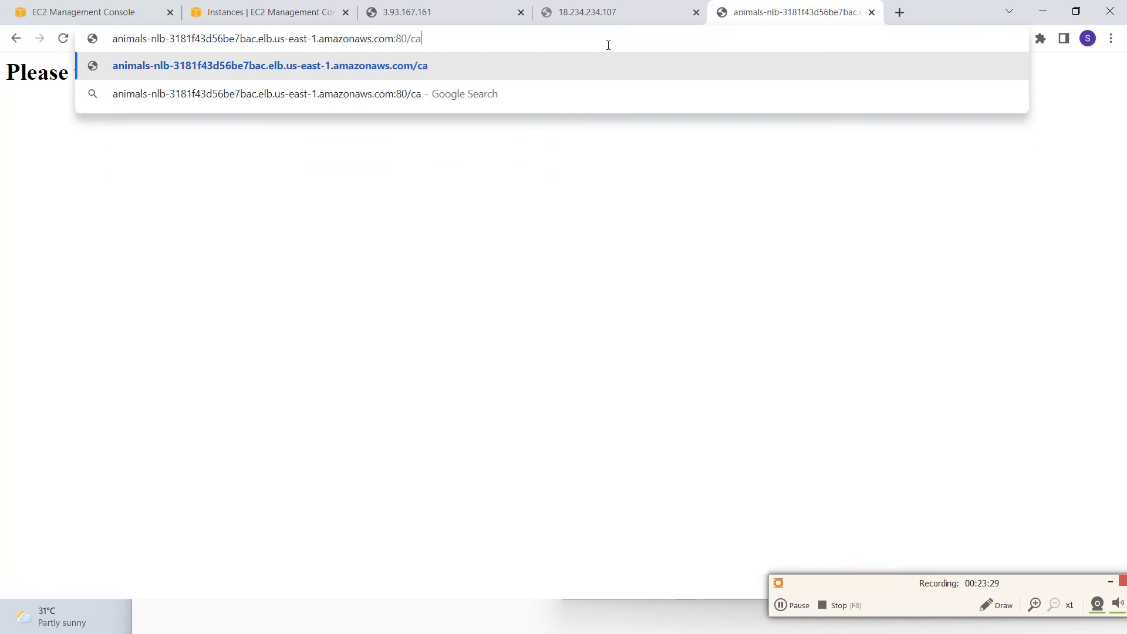
pyautogui.write('t.html')
pyautogui.press('Return')
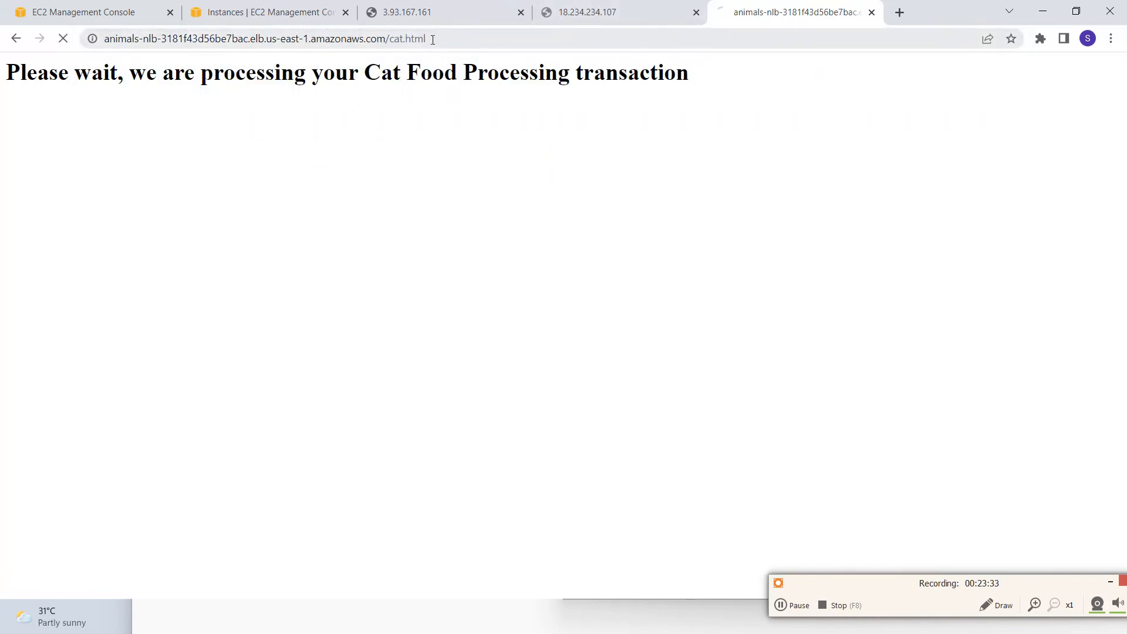
# - Replace cat with dog in the default-port Animals-NLB address and load /dog.html
pyautogui.click(465, 40)
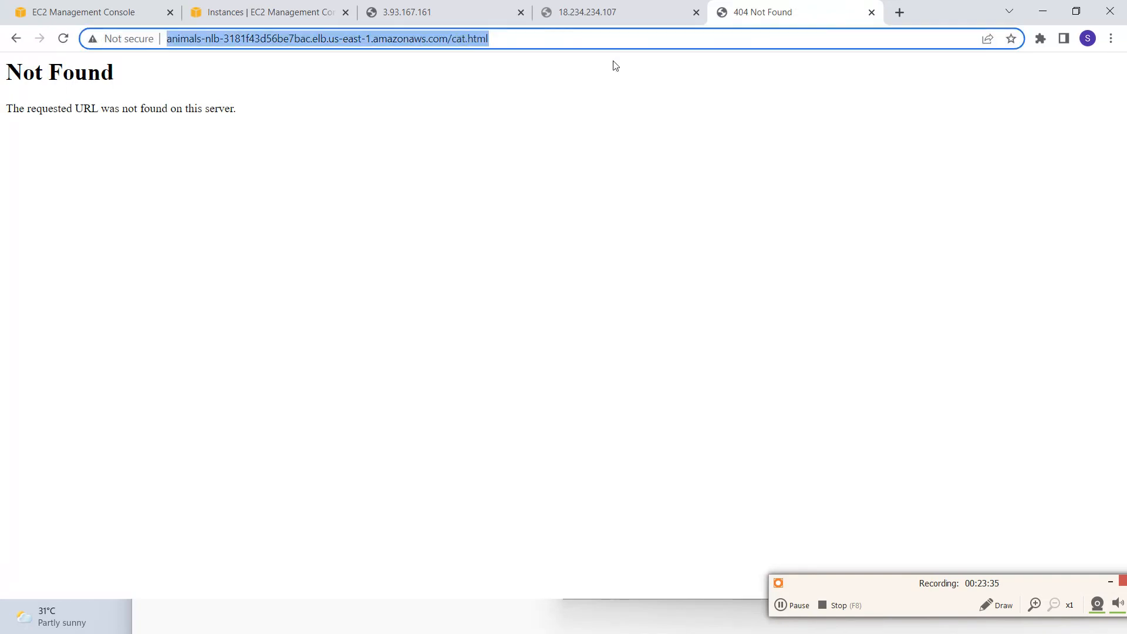
pyautogui.press('Home')
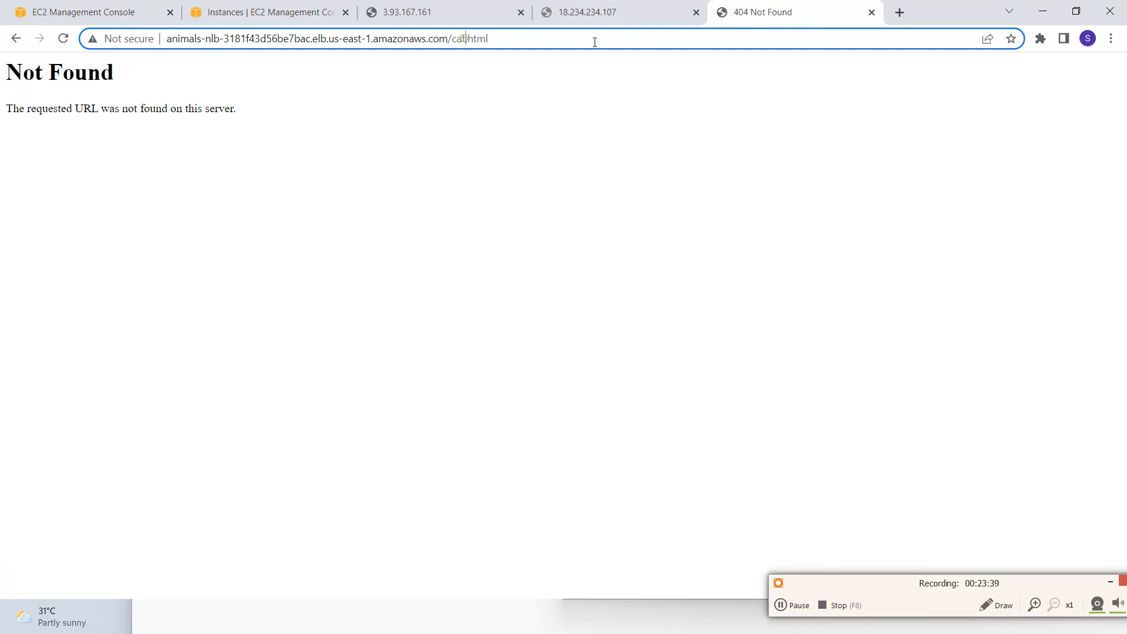
pyautogui.press('BackSpace')
pyautogui.press('BackSpace')
pyautogui.press('BackSpace')
pyautogui.write('dog')
pyautogui.press('Return')
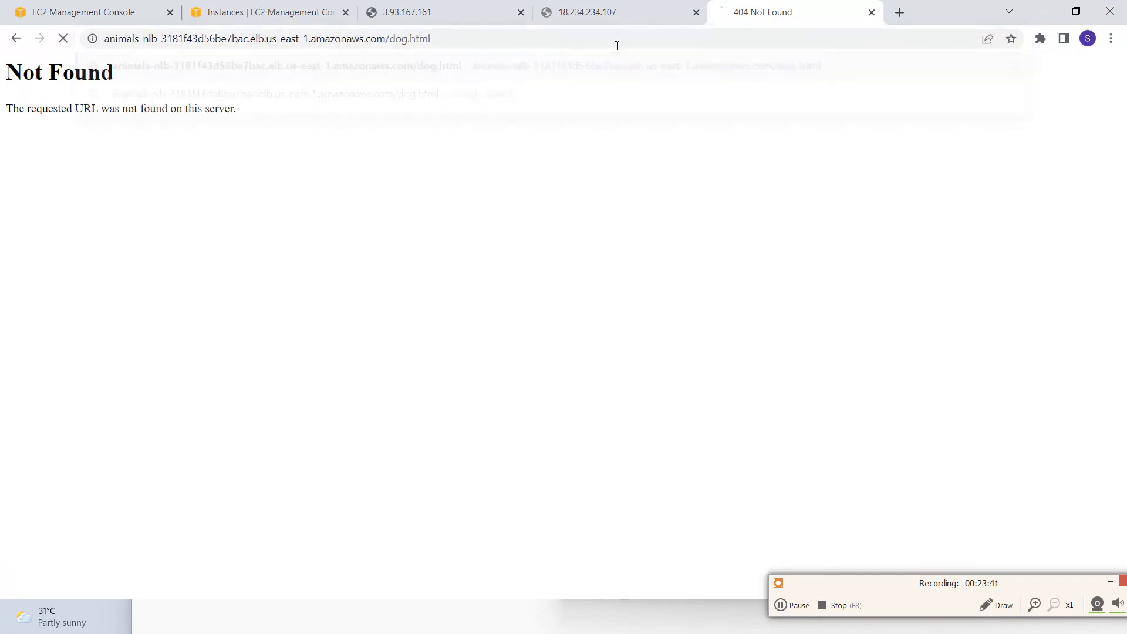
# - Return to the EC2 load balancers page and examine the Animals-NLB listeners and the target group each one forwards to
pyautogui.hotkey('alt', 'Tab')
pyautogui.click(333, 170)
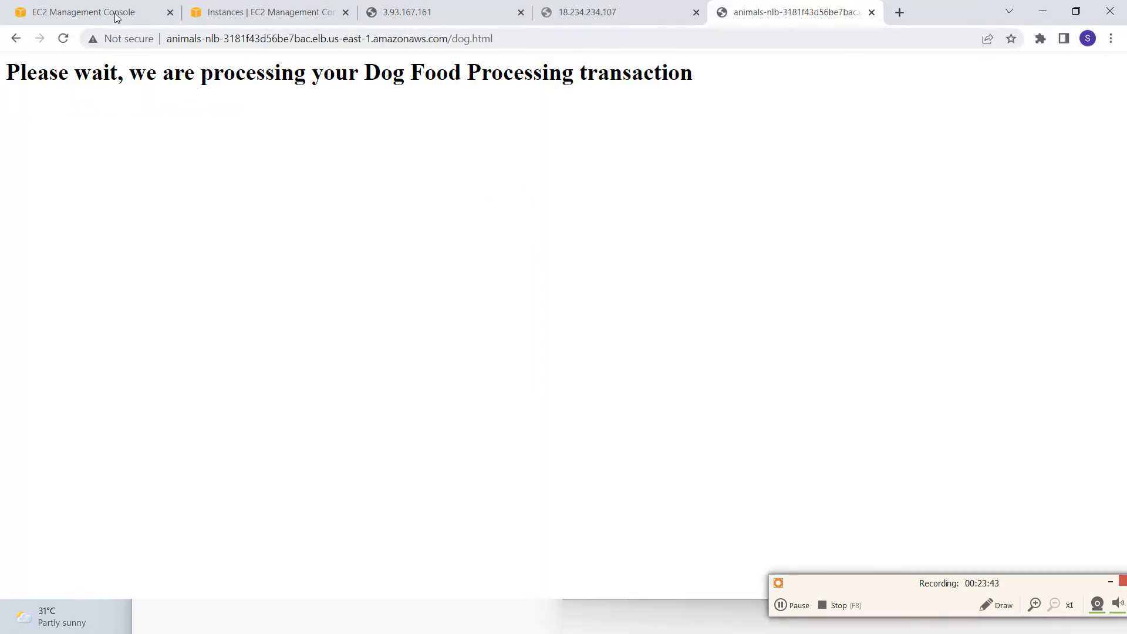
pyautogui.click(114, 13)
pyautogui.scroll(-3, 398, 527)
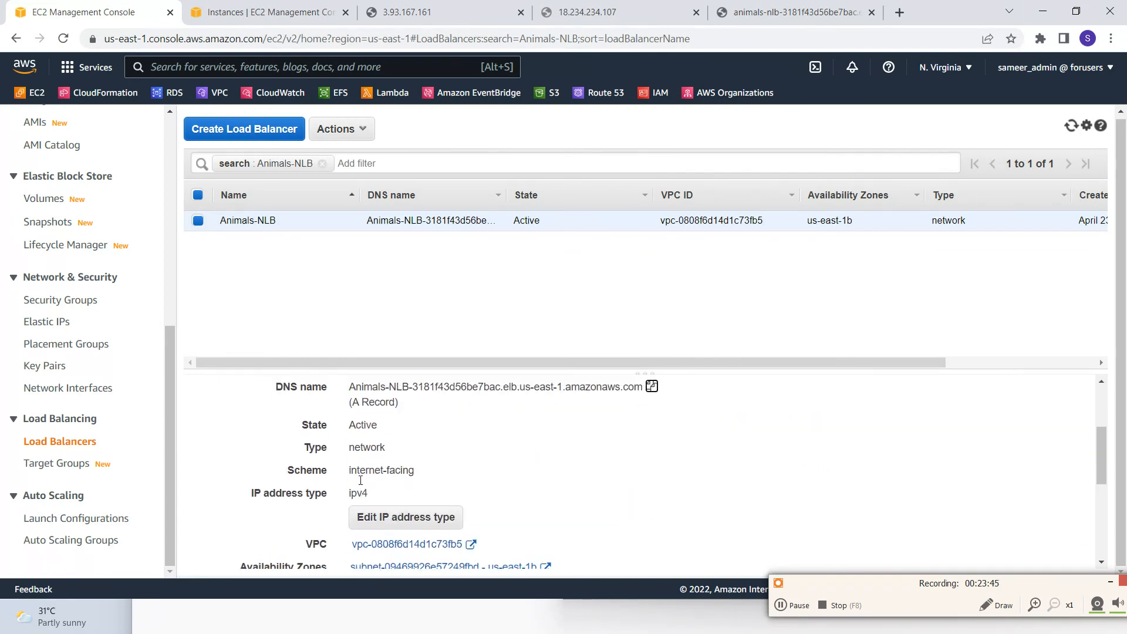
pyautogui.scroll(3, 398, 527)
pyautogui.click(295, 418)
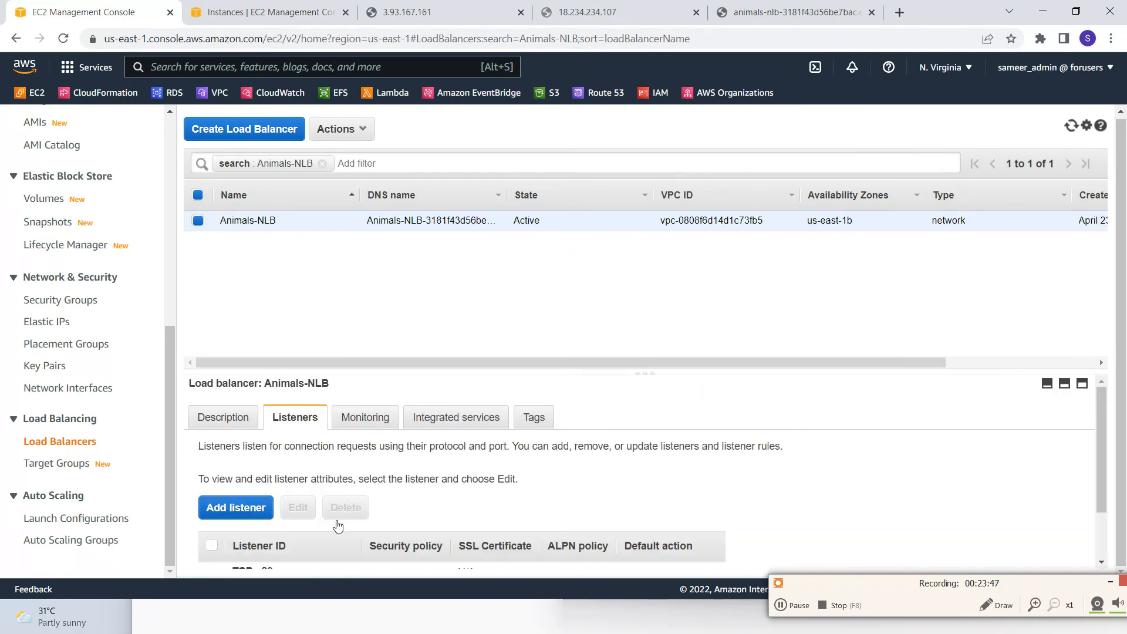
pyautogui.scroll(-2, 314, 517)
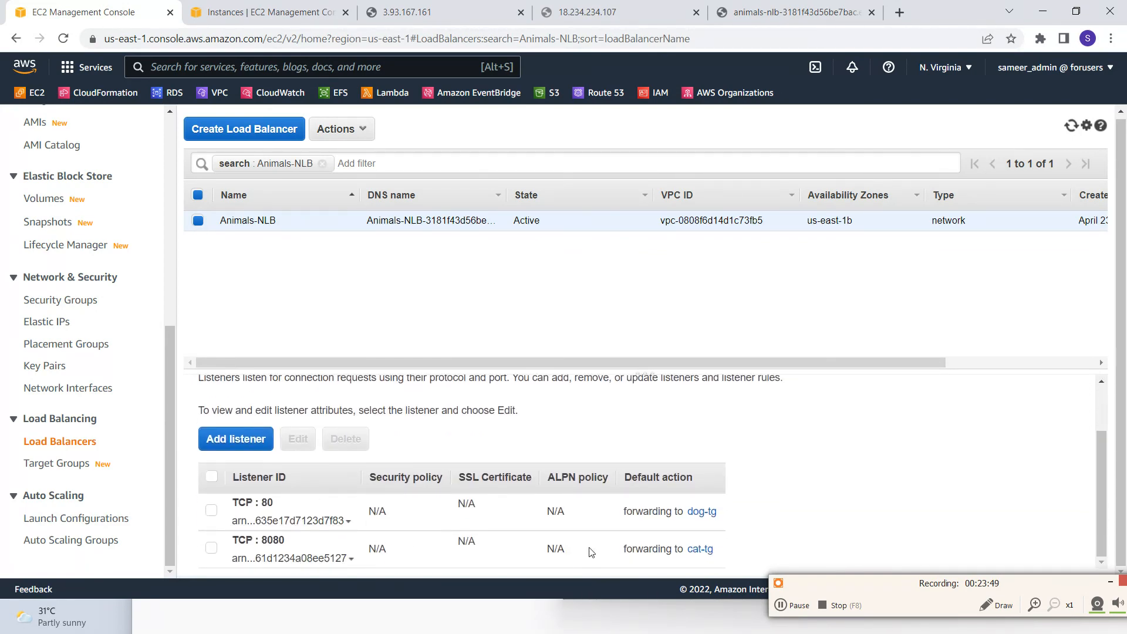
pyautogui.moveTo(1060, 577); pyautogui.dragTo(1035, 299)
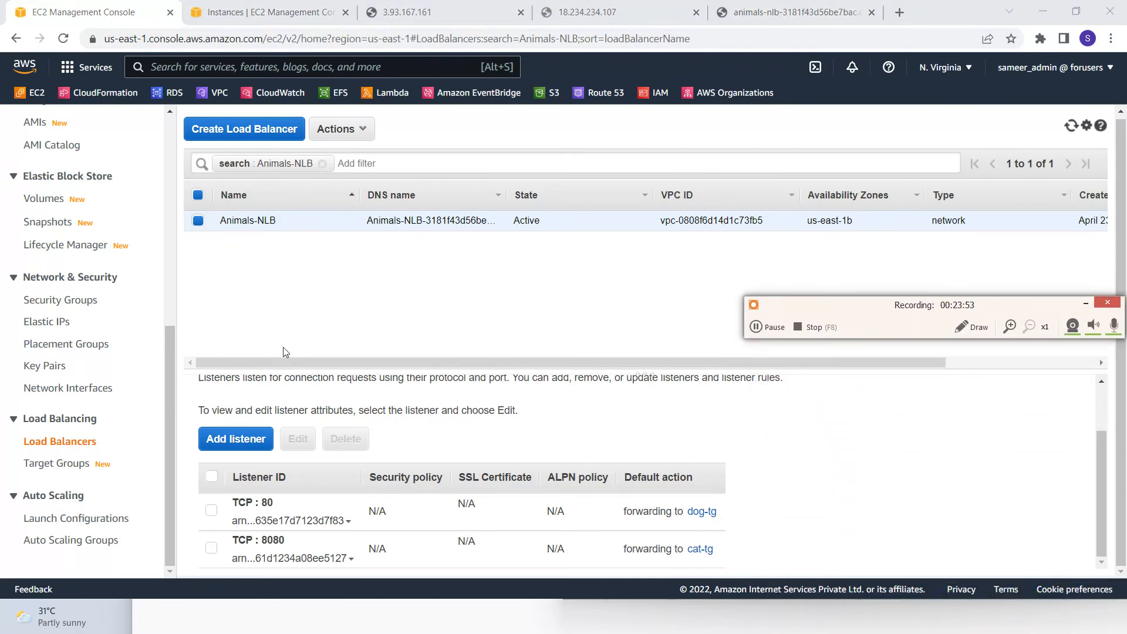
pyautogui.scroll(2, 367, 509)
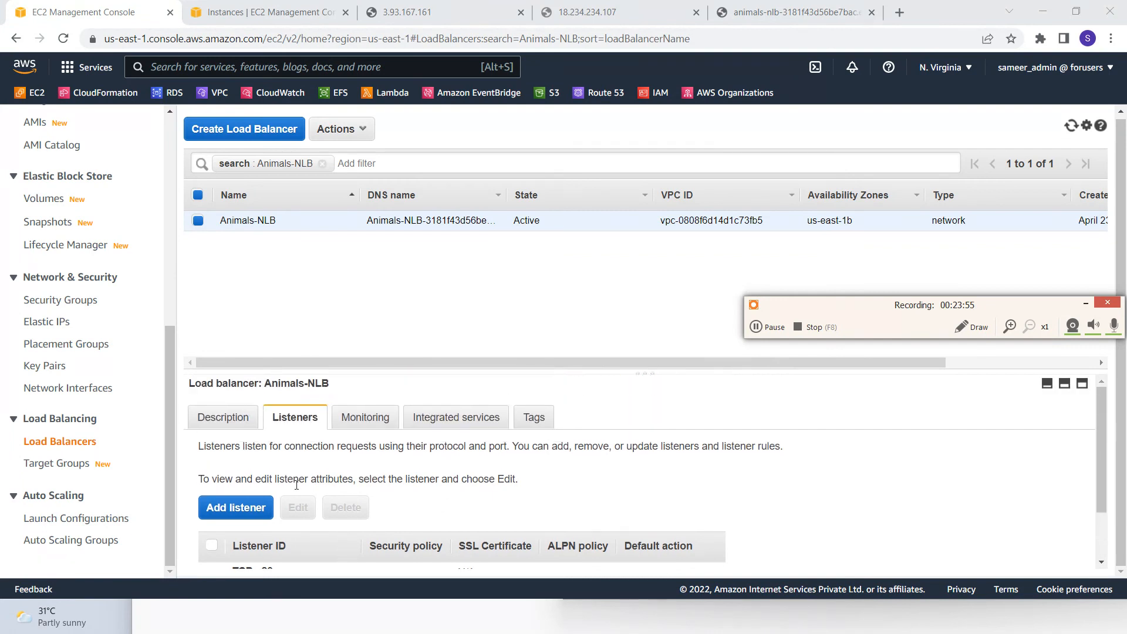
pyautogui.scroll(-2, 376, 483)
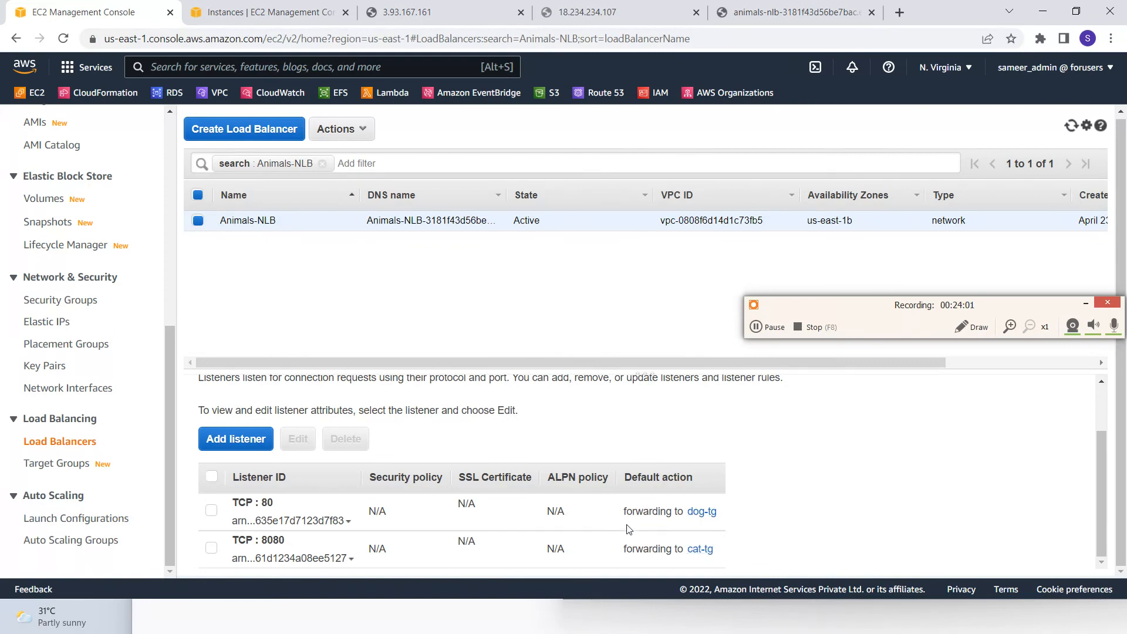
pyautogui.moveTo(627, 528); pyautogui.dragTo(654, 529)
# - Clear the Animals-NLB search filter, select the picvideo-alb load balancer, and open the rules of its HTTP:80 listener
pyautogui.click(323, 163)
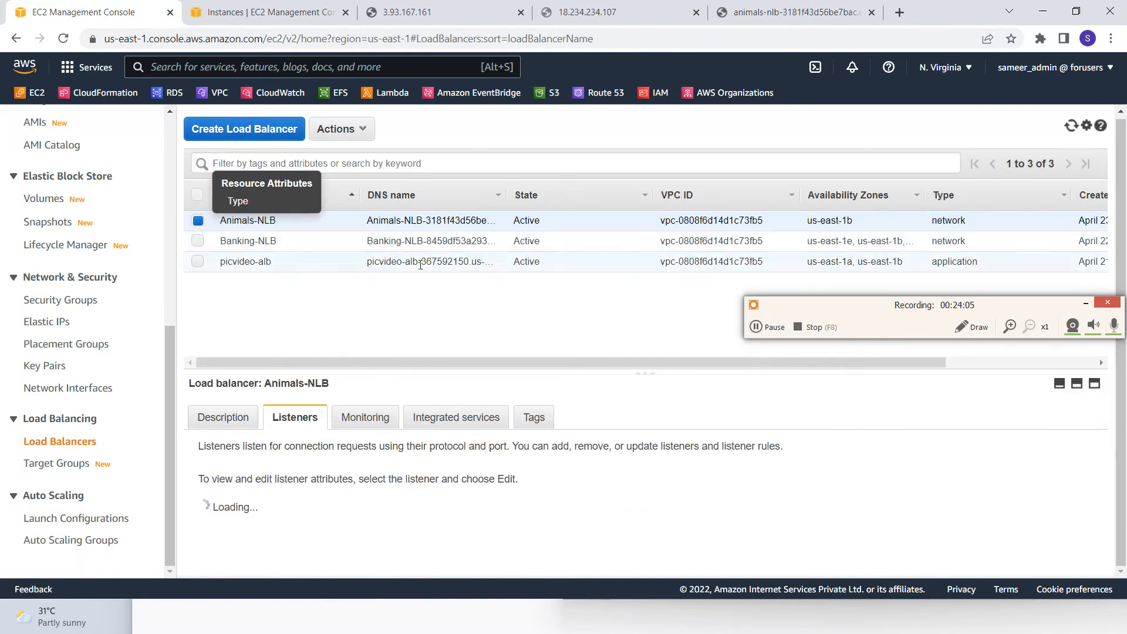
pyautogui.click(310, 247)
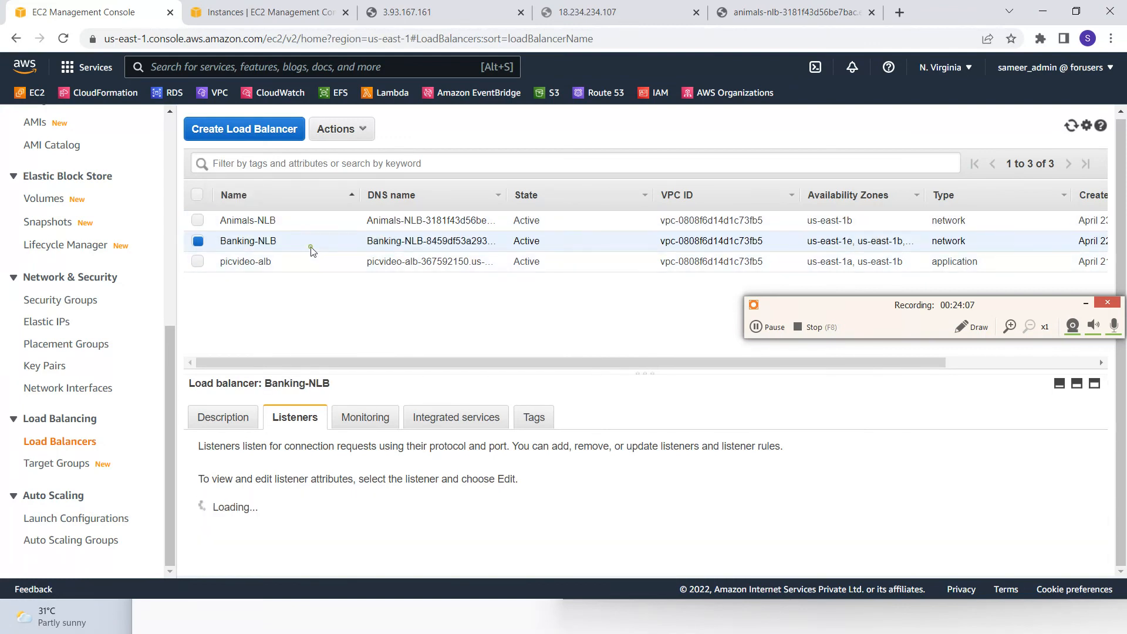
pyautogui.click(314, 258)
pyautogui.click(300, 417)
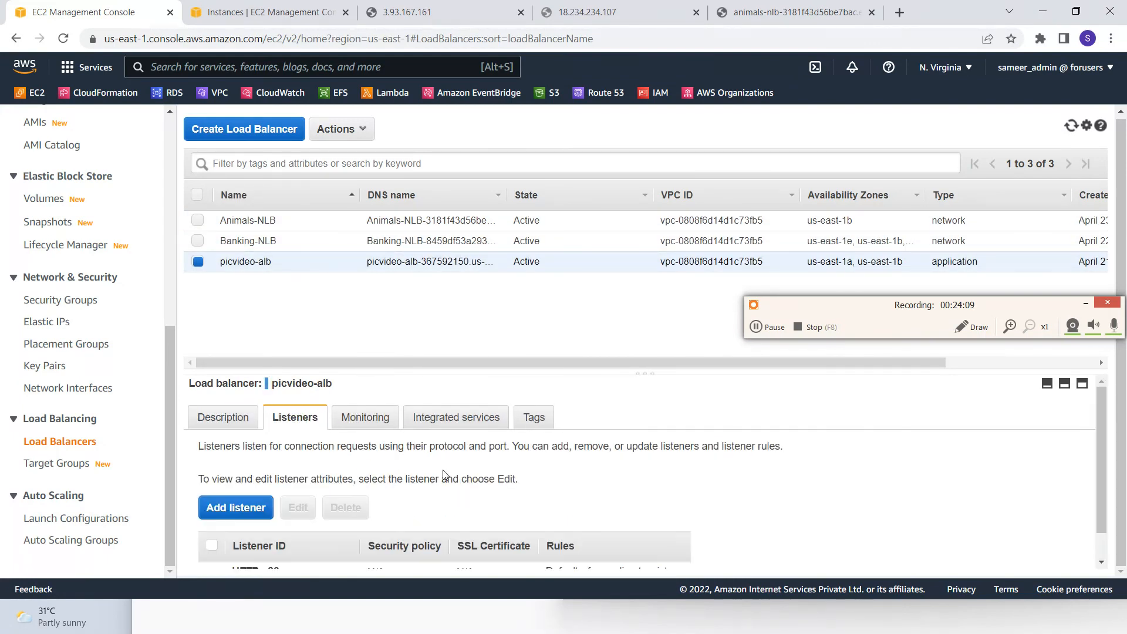
pyautogui.scroll(-1, 590, 519)
pyautogui.moveTo(553, 539); pyautogui.dragTo(666, 566)
pyautogui.click(597, 558)
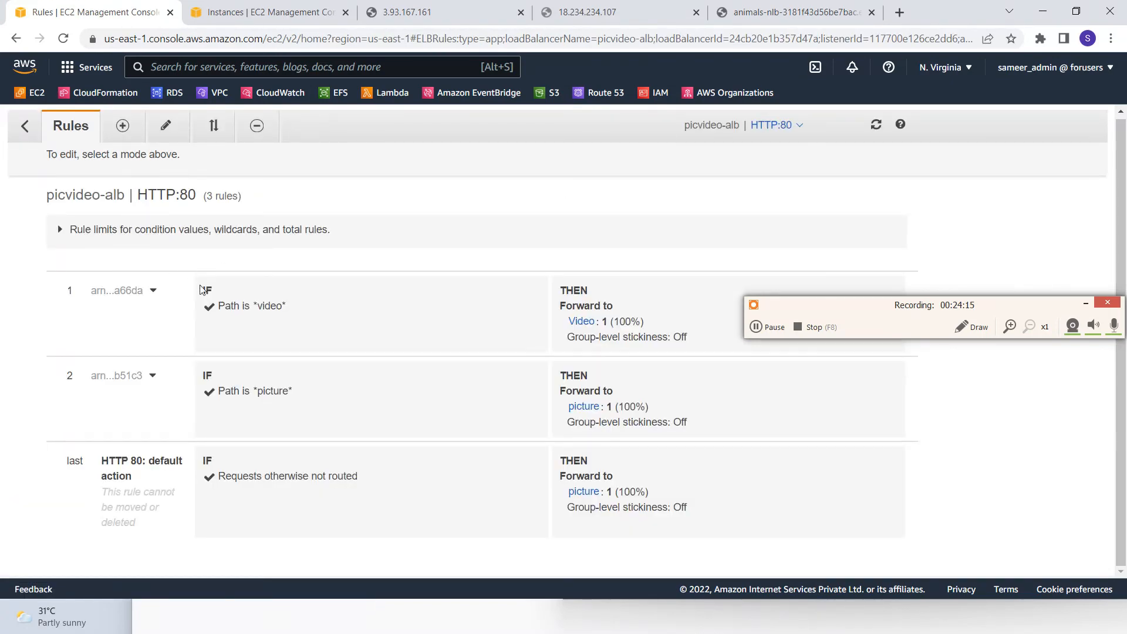
# - Start a new rule above the first picvideo-alb HTTP:80 rule, view its condition choices, and discard it
pyautogui.click(124, 125)
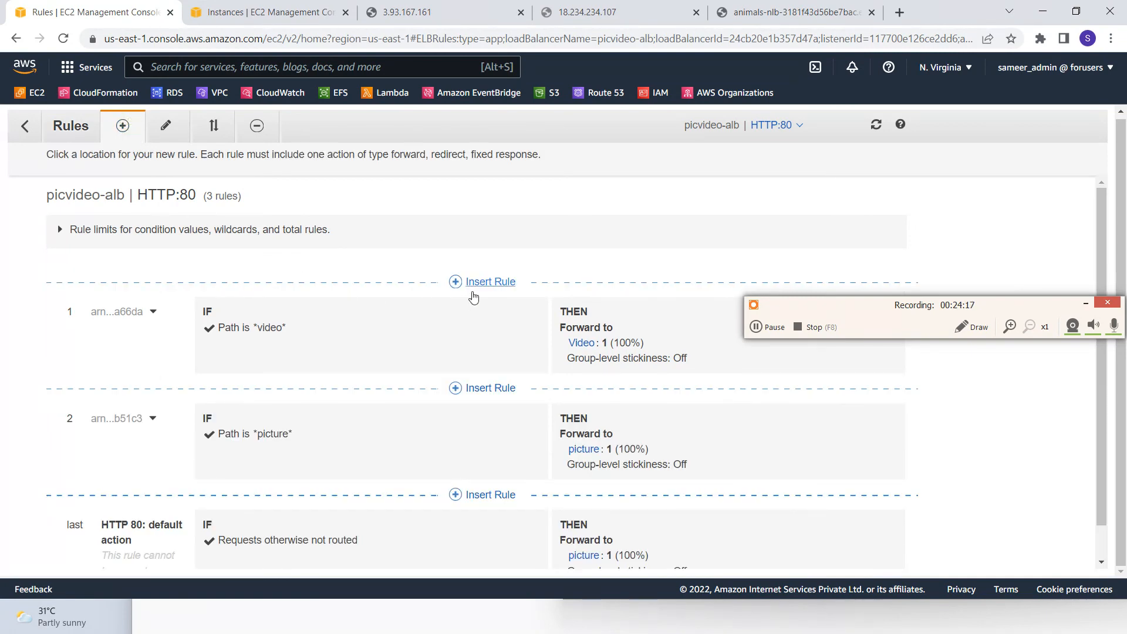
pyautogui.click(471, 289)
pyautogui.scroll(-2, 502, 301)
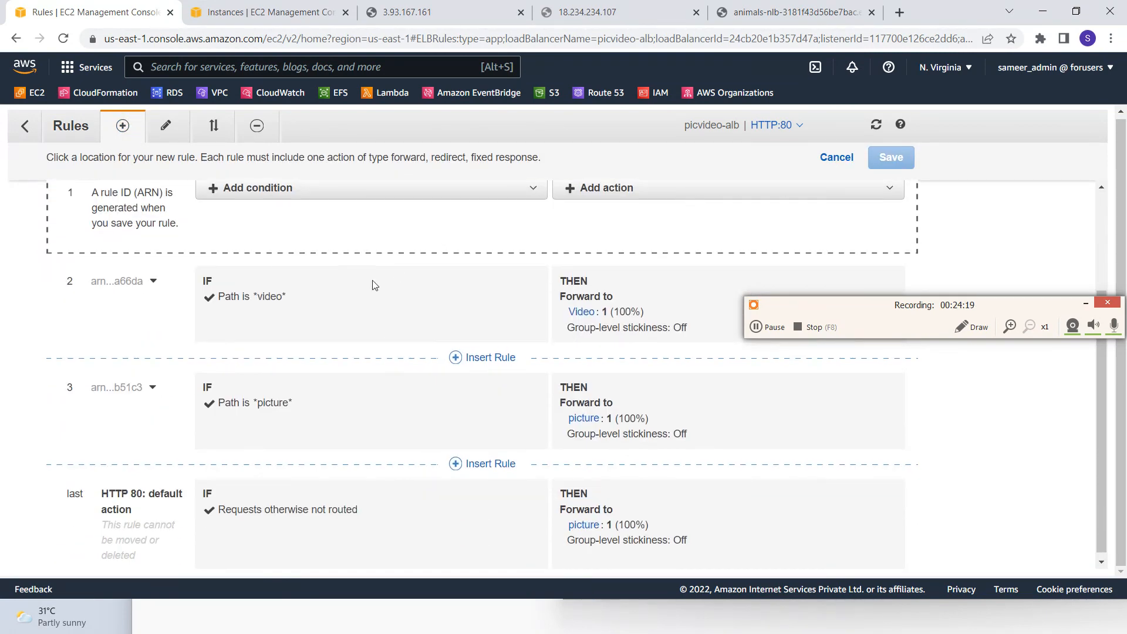
pyautogui.scroll(1, 375, 284)
pyautogui.click(382, 263)
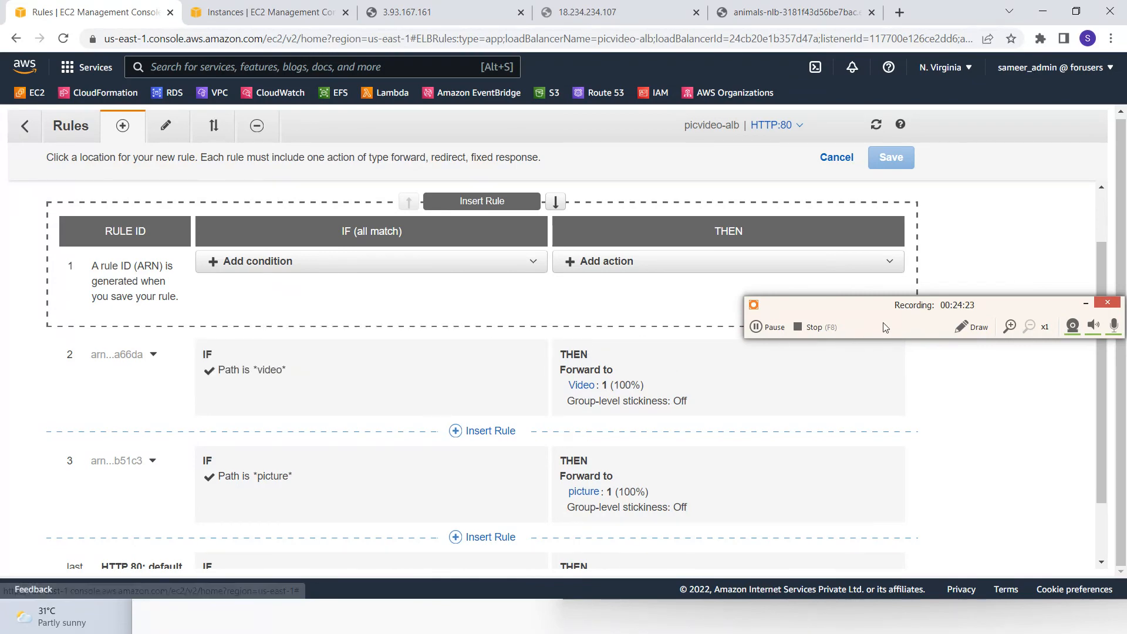
pyautogui.click(834, 158)
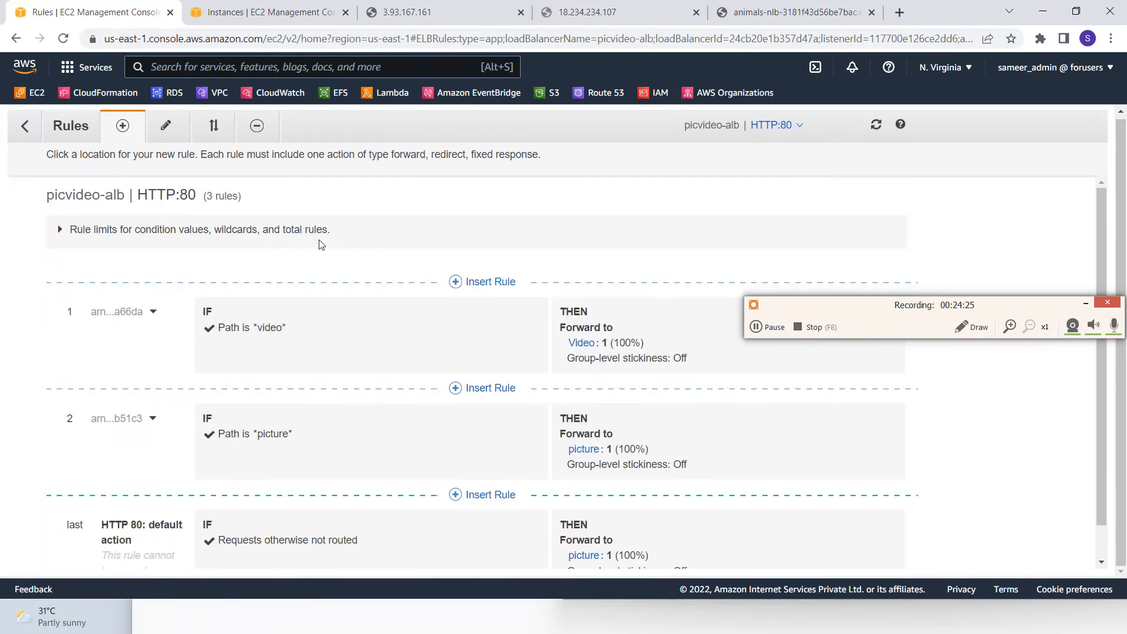
# - Go back to the load balancers list and show the description of Animals-NLB
pyautogui.click(25, 128)
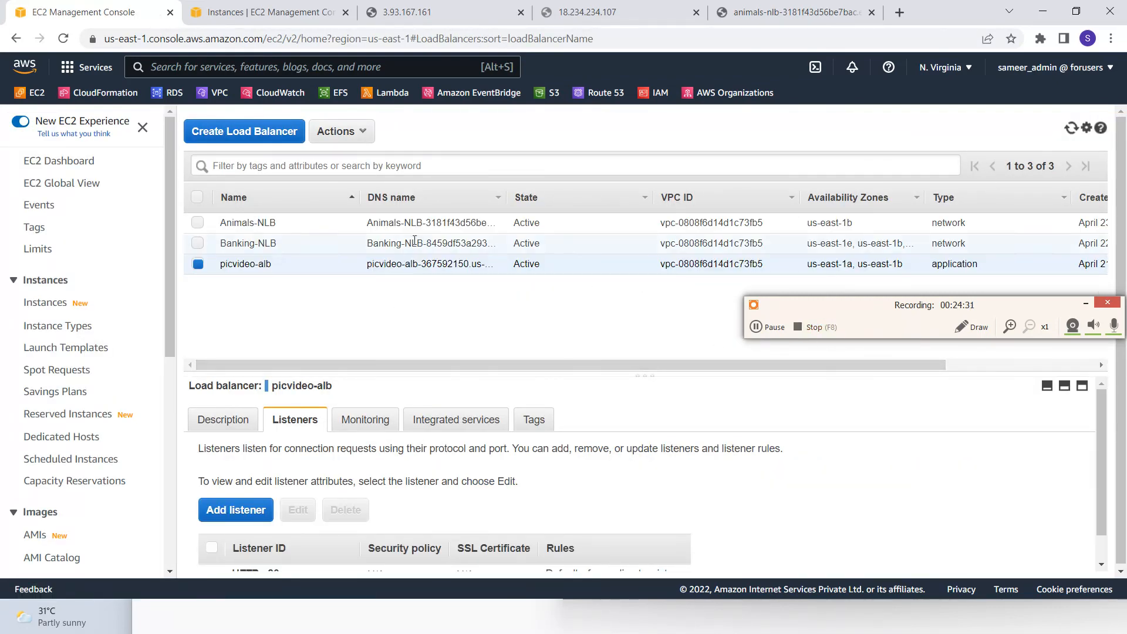
pyautogui.click(425, 223)
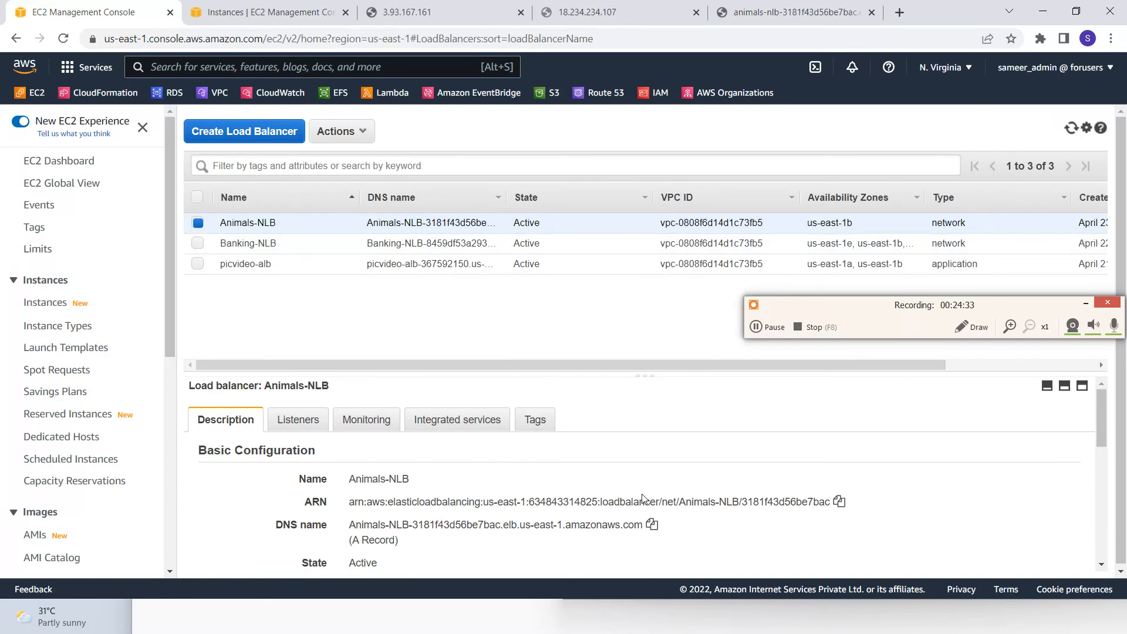
pyautogui.moveTo(840, 303); pyautogui.dragTo(674, 263)
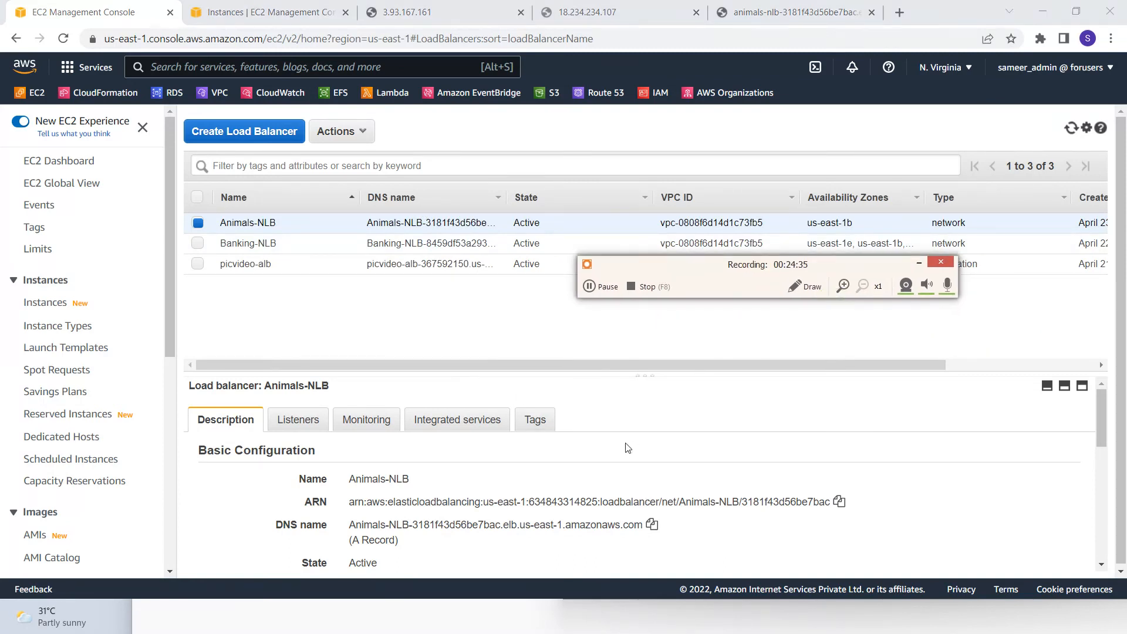